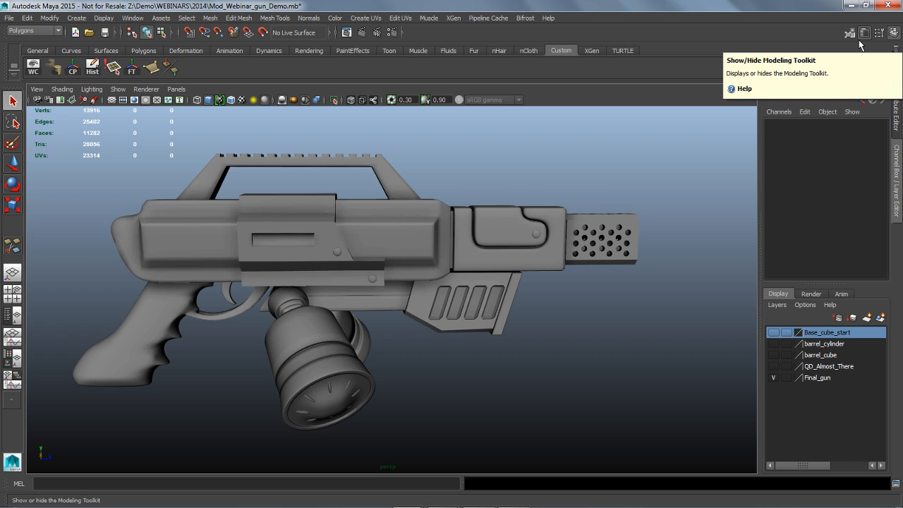
Step: Show the Modeling Toolkit and look over the finished gun model
click(859, 39)
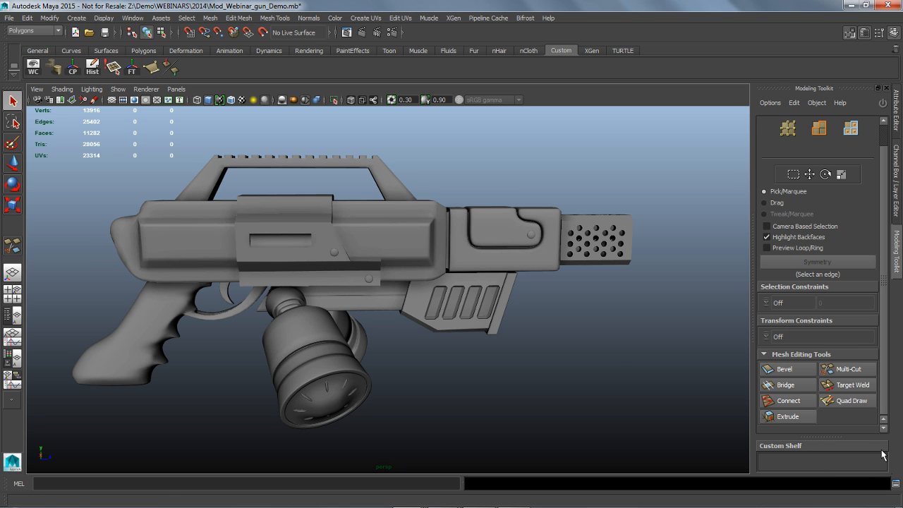
alt+drag(623, 364, 540, 374)
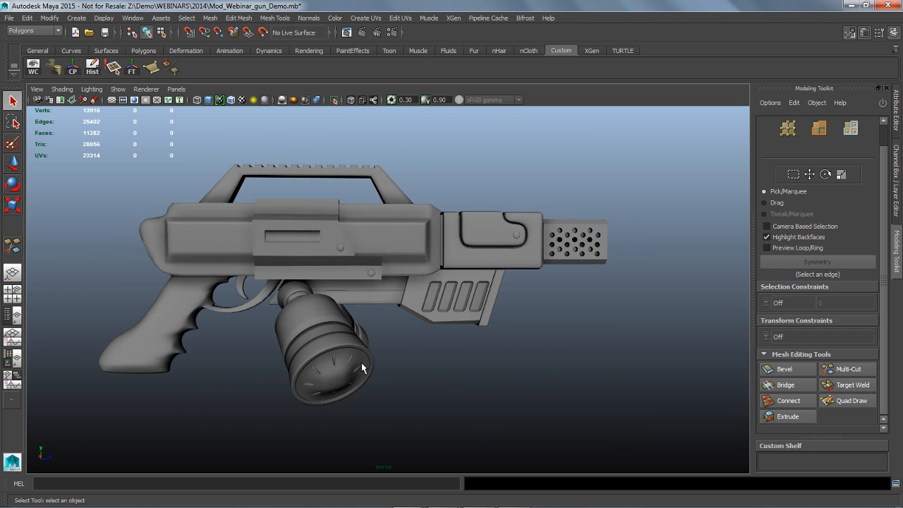
alt+drag(362, 368, 428, 395)
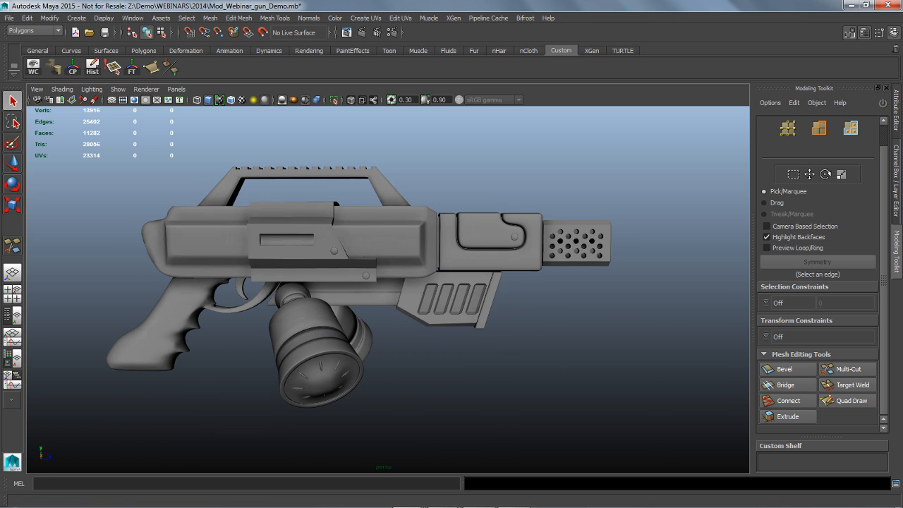
Step: Hide the Final_gun layer and show the Base_cube_start layer
click(898, 176)
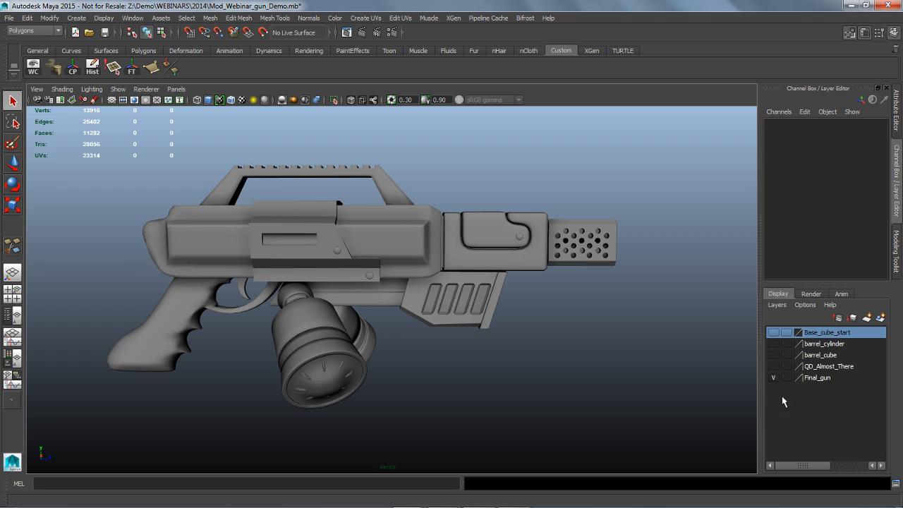
click(775, 378)
click(774, 333)
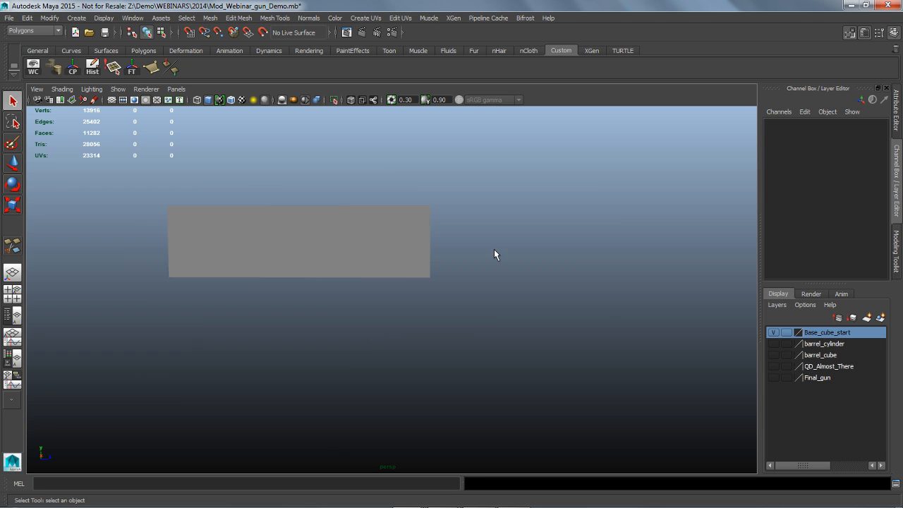
alt+drag(535, 285, 508, 289)
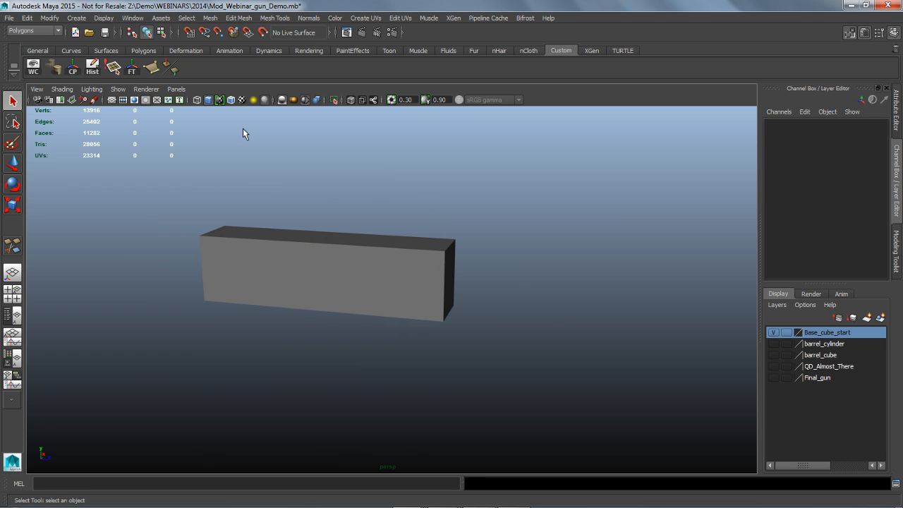
Step: Display the viewport grid and select the elongated base cube
click(113, 100)
alt+drag(307, 212, 301, 234)
alt+right_drag(216, 225, 330, 261)
click(330, 260)
mouse_move(403, 313)
alt+mouse_down()
mouse_move(365, 312)
mouse_move(473, 323)
mouse_move(379, 322)
mouse_move(388, 317)
alt+mouse_up()
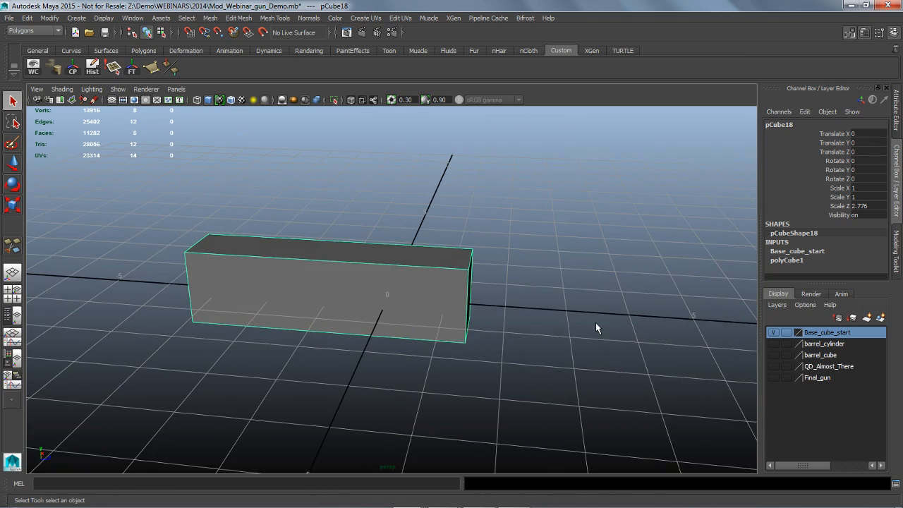
Step: Activate the Multi-Cut tool on the cube and turn off the Slice Tool's Delete Faces option
click(896, 254)
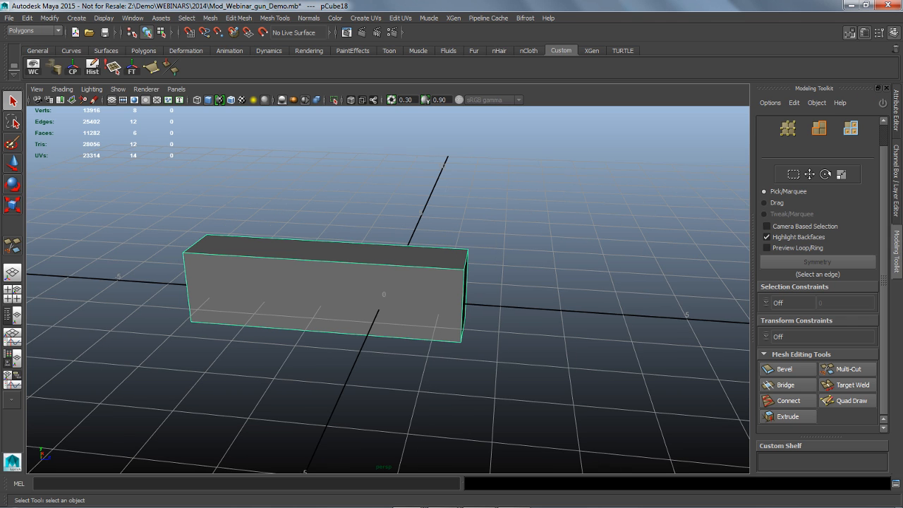
click(860, 378)
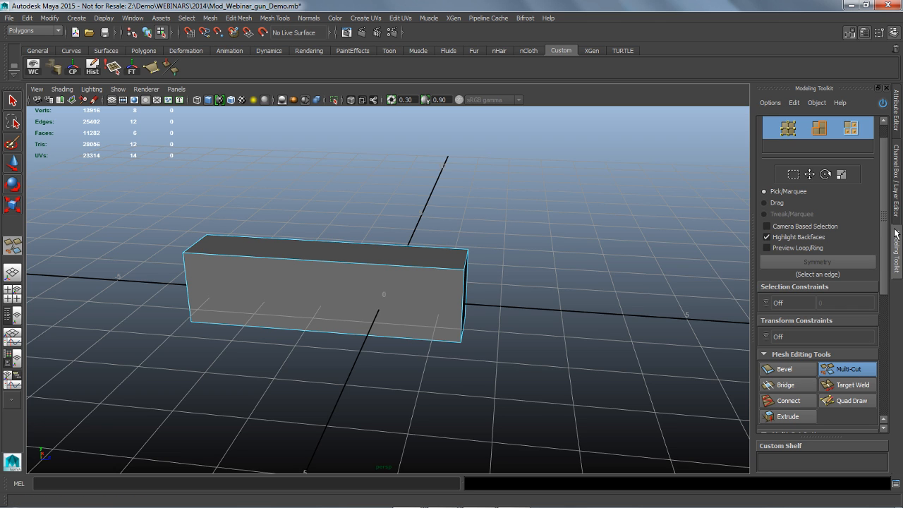
scroll(888, 226, down, 5)
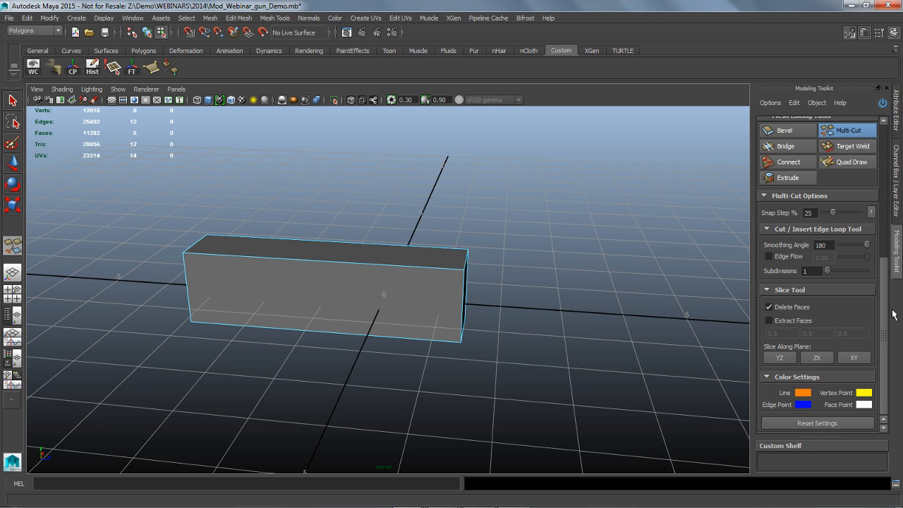
scroll(889, 318, up, 1)
scroll(890, 318, down, 1)
click(773, 308)
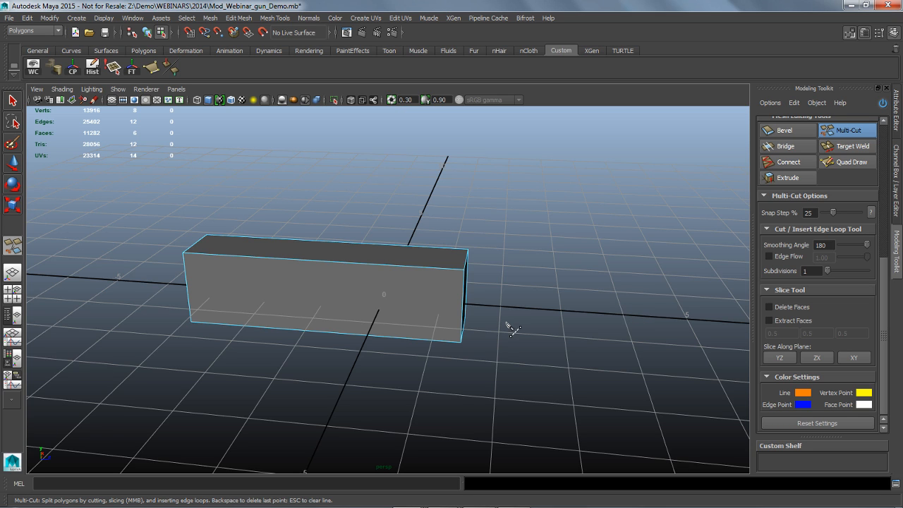
Step: Lay out a Multi-Cut path on the cube's front face from one end's upper corner through three interior points to the lower corner
alt+drag(512, 330, 528, 312)
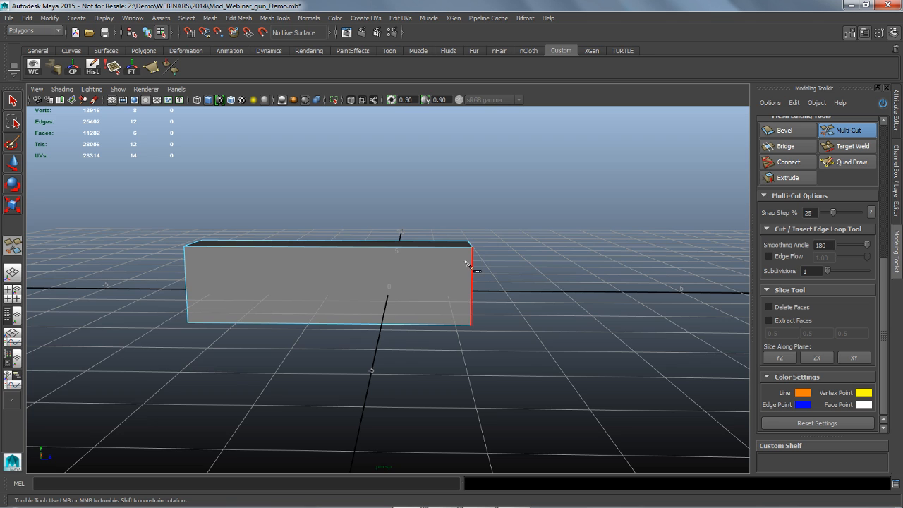
alt+drag(473, 256, 475, 262)
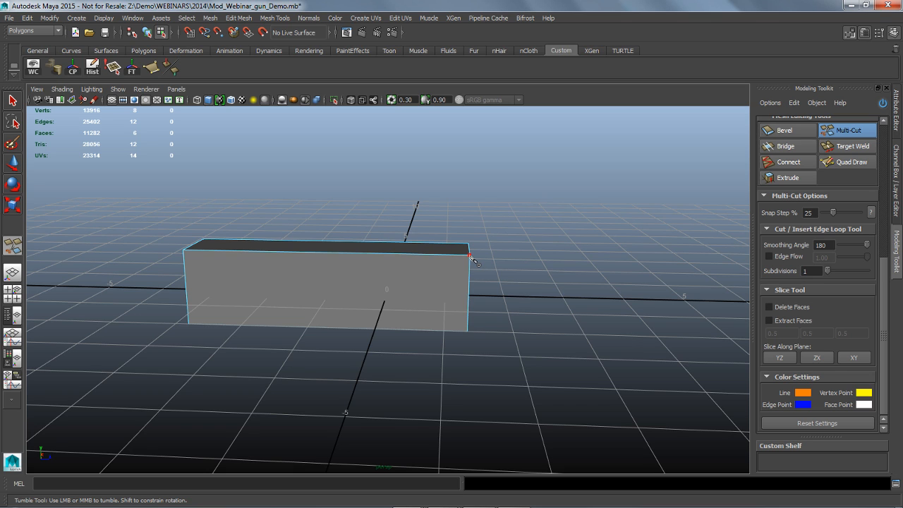
click(469, 255)
click(469, 256)
click(423, 281)
click(420, 306)
click(445, 306)
click(467, 331)
alt+drag(568, 335, 578, 358)
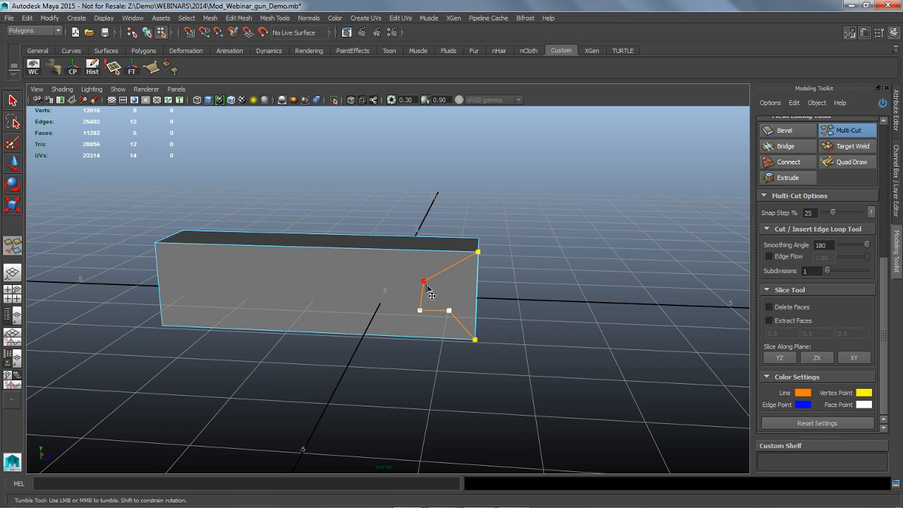
Step: Reposition the interior points of the cut path into a squarer notch and commit the cut
drag(424, 282, 412, 268)
drag(417, 312, 455, 297)
drag(424, 272, 416, 271)
drag(412, 311, 454, 305)
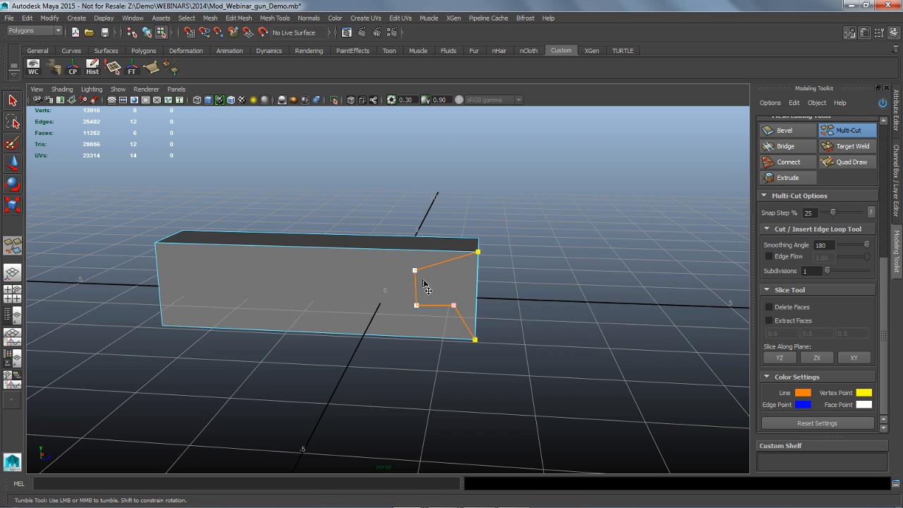
drag(415, 269, 417, 269)
right_click(432, 289)
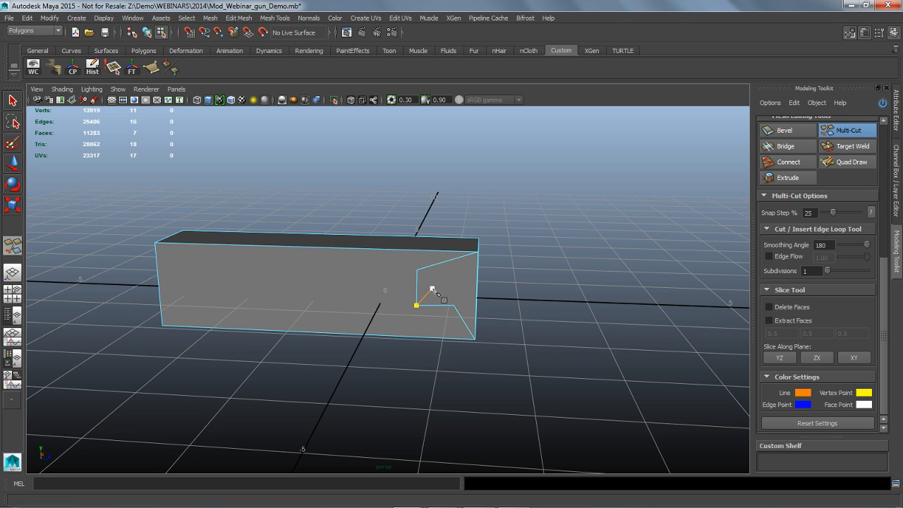
Step: Undo the committed cut and try a diagonal Multi-Cut line from the front face's end edge to its lower edge
alt+drag(574, 365, 514, 262)
key(ctrl+z)
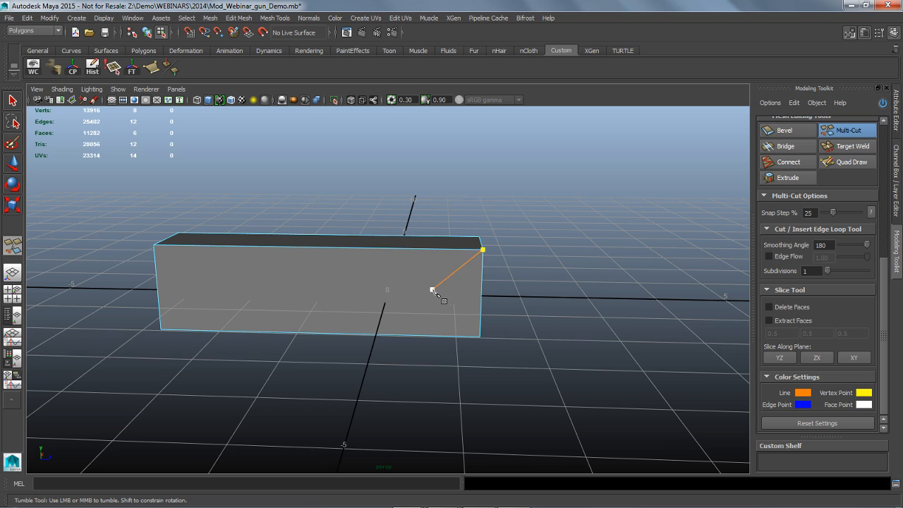
click(481, 294)
click(398, 334)
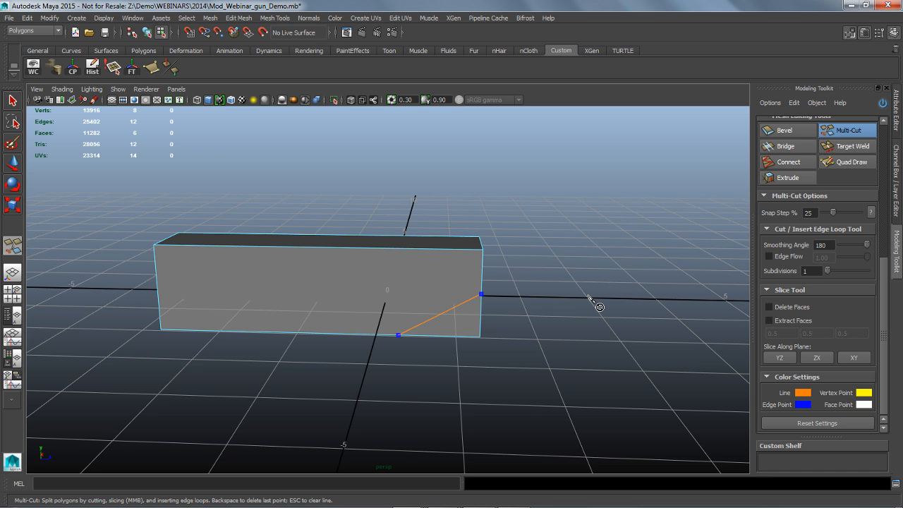
alt+drag(554, 291, 504, 316)
key(ctrl+z)
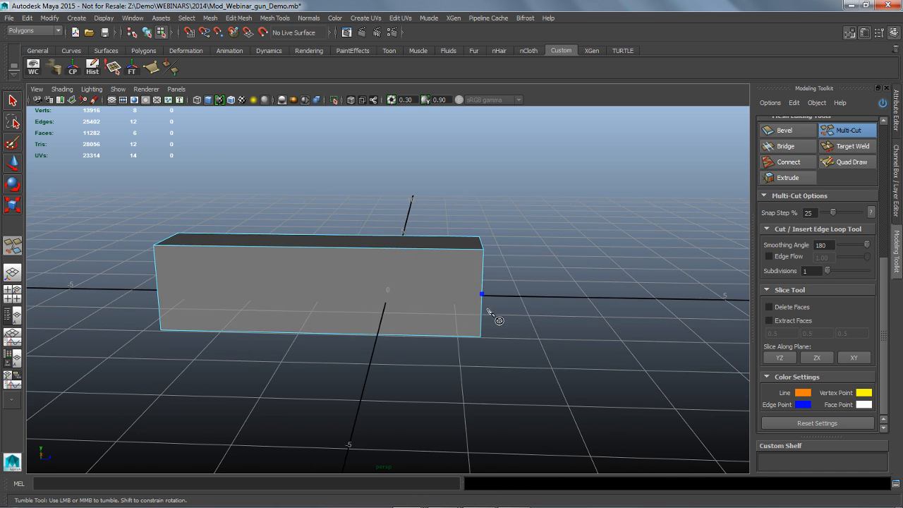
Step: Try extending the cut line through five points on the front face, and remove those points again
click(417, 289)
click(292, 276)
click(296, 300)
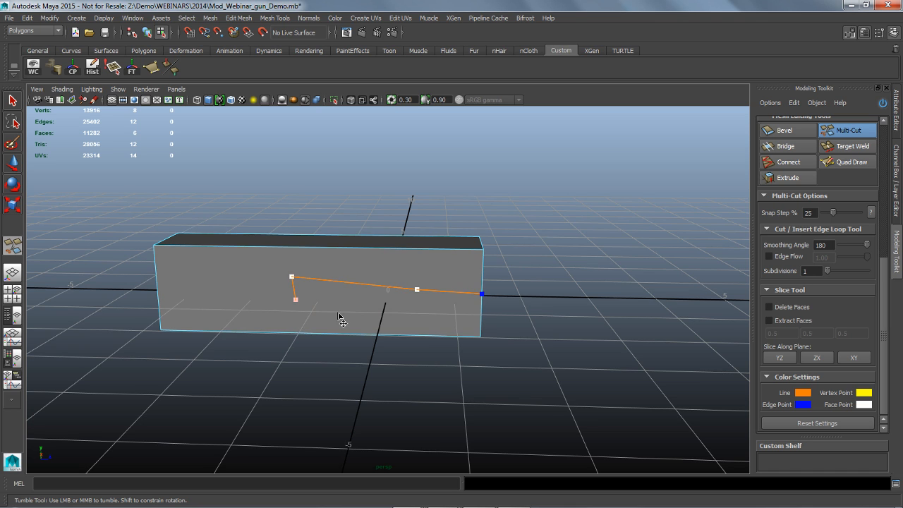
click(361, 314)
click(422, 320)
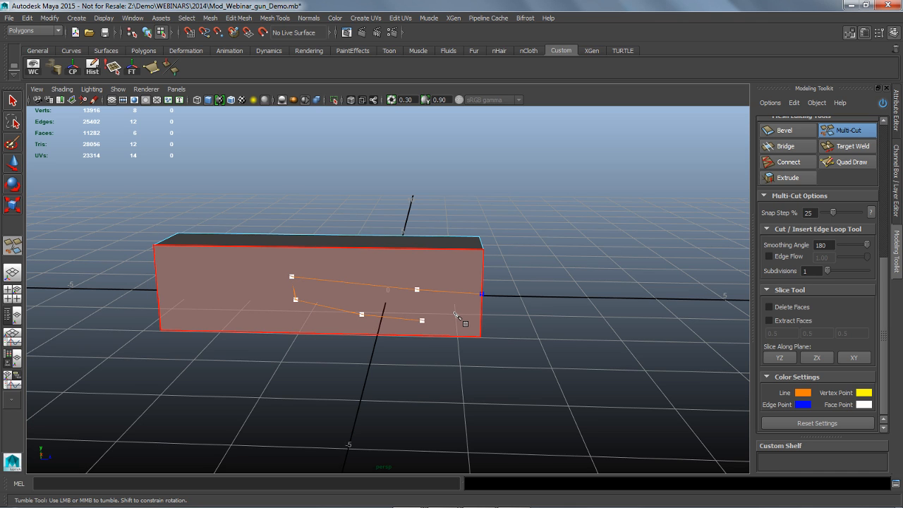
key(ctrl+z)
key(BackSpace)
Step: Cut a zigzag through four points on the front face, snapping one segment at a right angle and finishing on the end edge
alt+drag(440, 317, 445, 321)
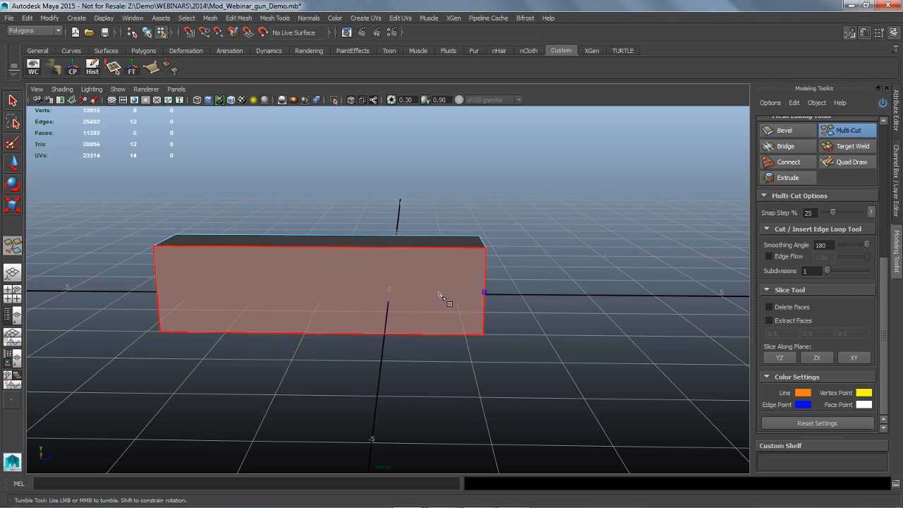
click(431, 269)
click(371, 283)
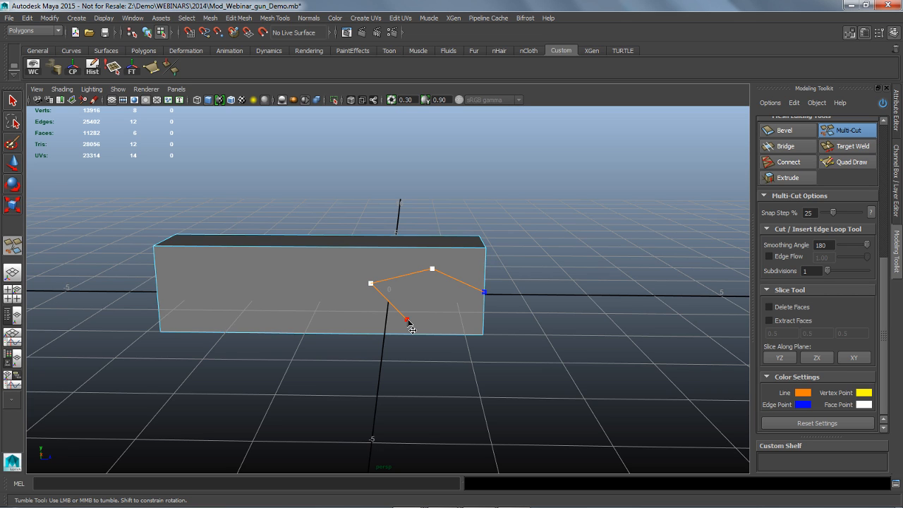
click(407, 320)
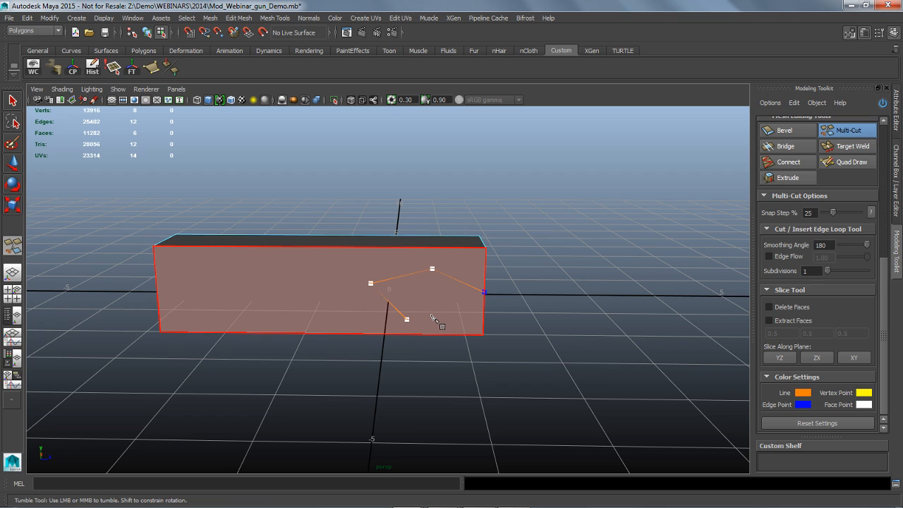
key(shift)
key(shift)
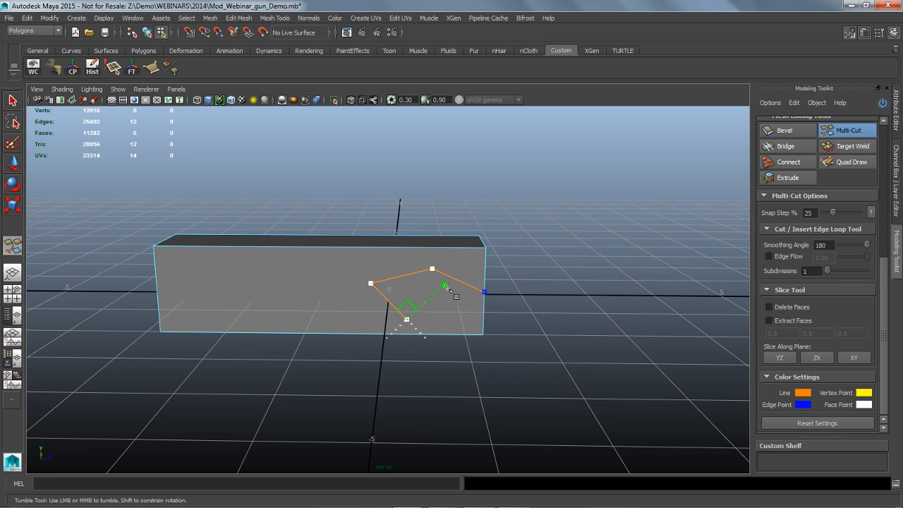
click(444, 285)
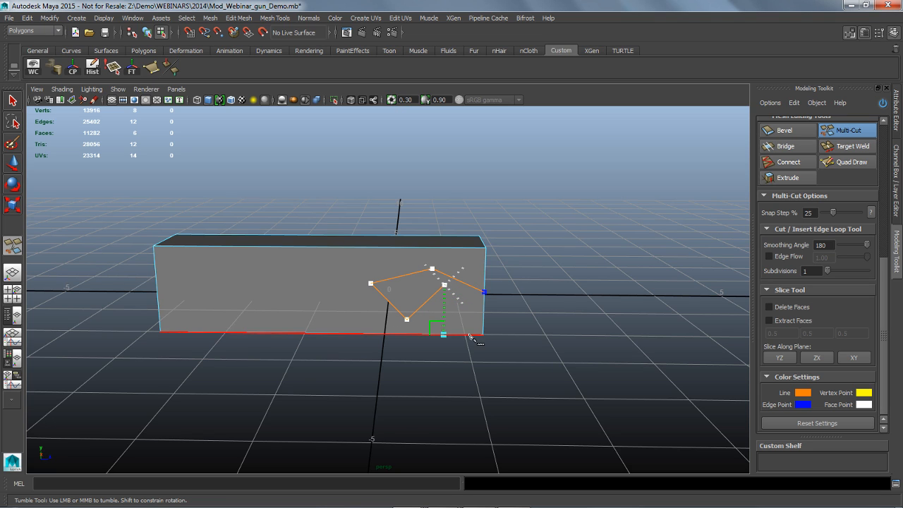
click(483, 324)
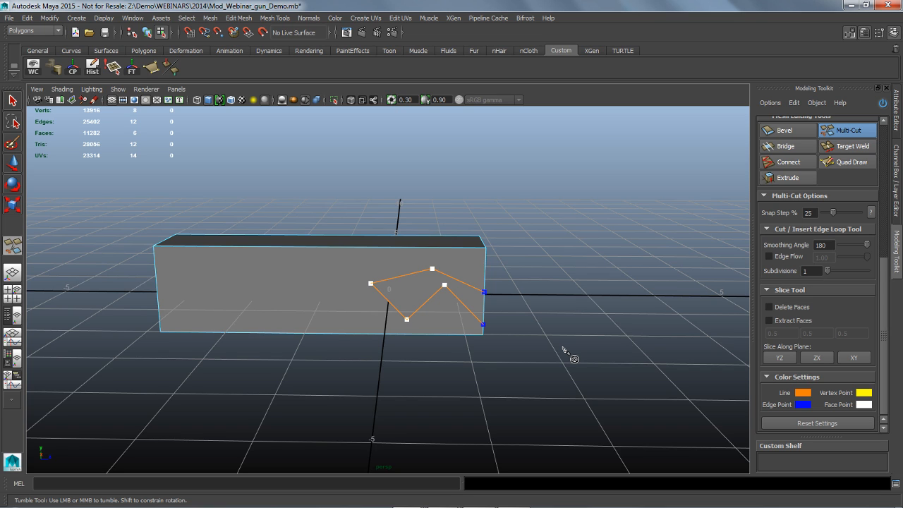
key(Return)
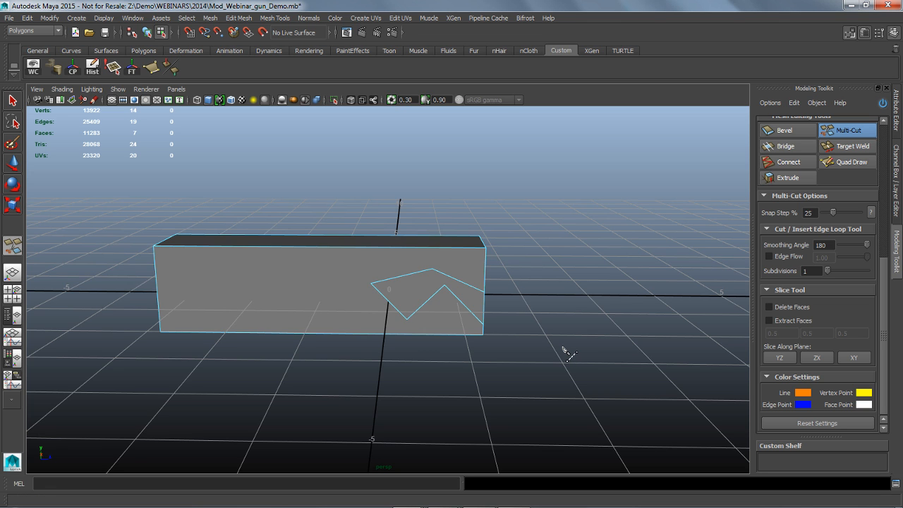
Step: Undo the zigzag cut and try a cut starting at a corner of the front face's end edge
key(ctrl+z)
alt+drag(568, 353, 568, 353)
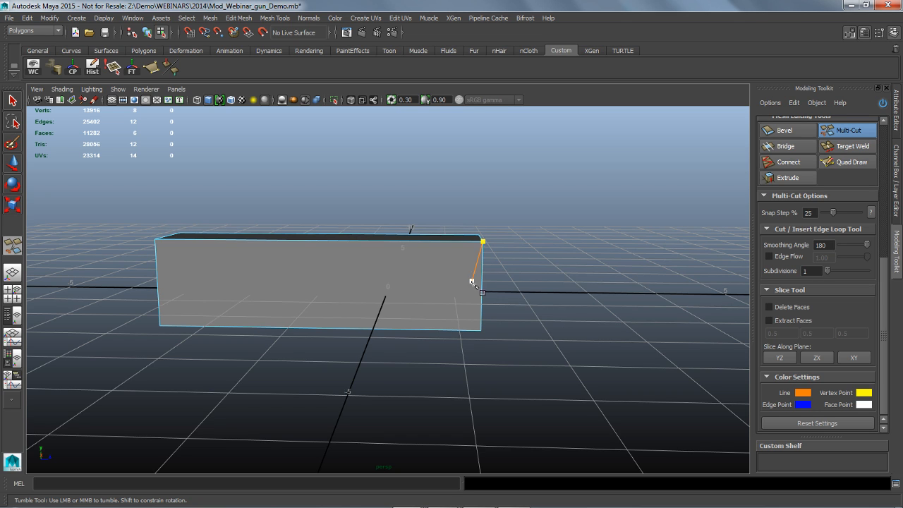
click(481, 330)
alt+drag(528, 247, 529, 314)
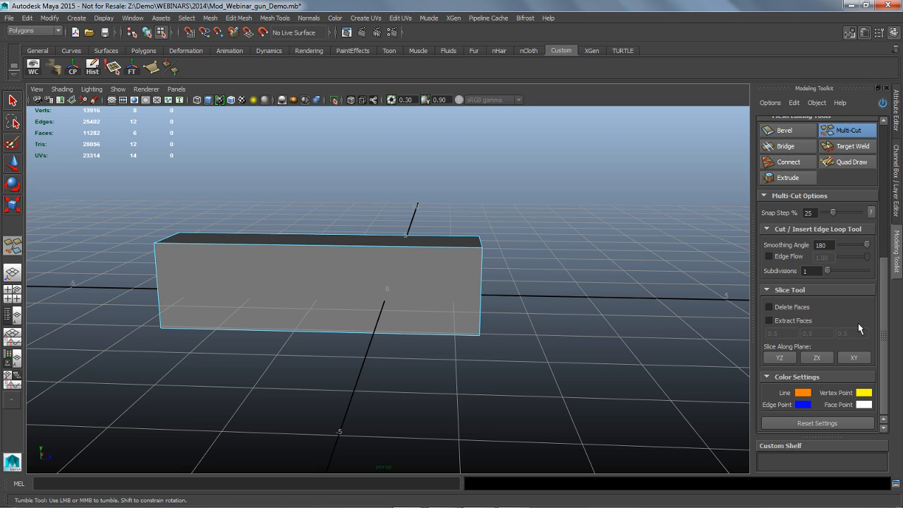
Step: Try several diagonal slices across the cube's upper end corner with Multi-Cut, and undo them
alt+drag(578, 323, 557, 301)
drag(325, 153, 581, 364)
drag(368, 173, 555, 318)
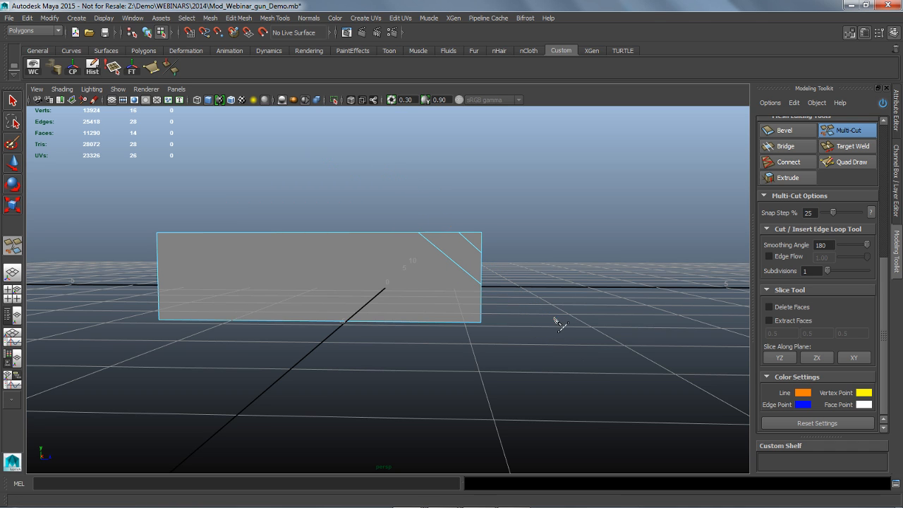
drag(368, 173, 536, 314)
alt+drag(599, 321, 587, 338)
key(ctrl+z)
key(ctrl+z)
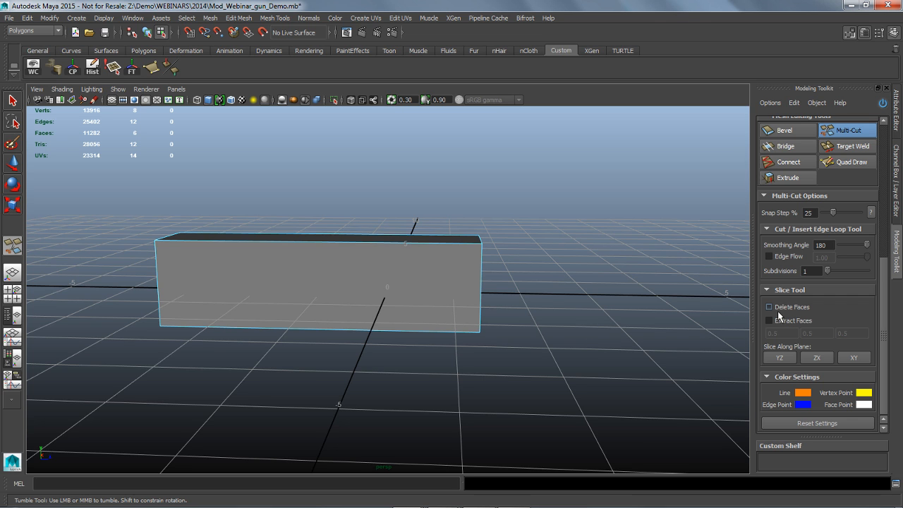
Step: Turn on Delete Faces and slice off the upper and lower corners at the cube's end
alt+drag(558, 285, 557, 263)
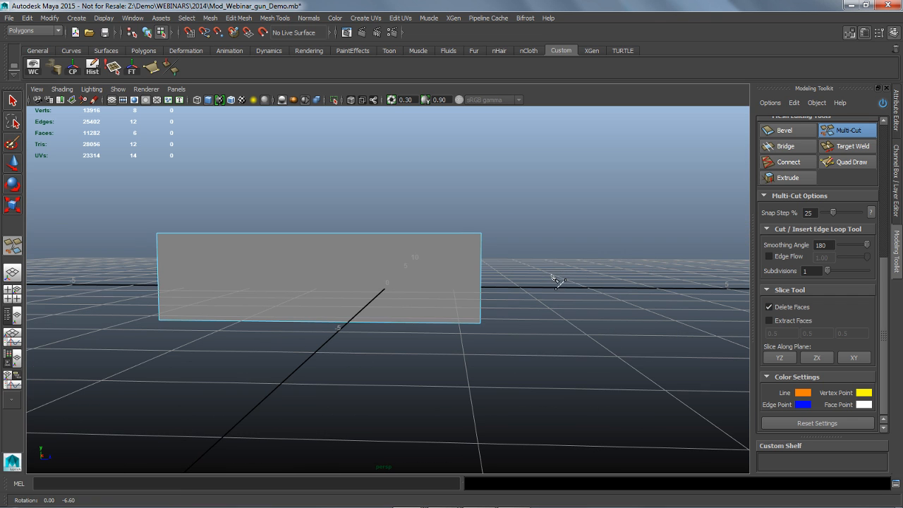
drag(357, 176, 546, 341)
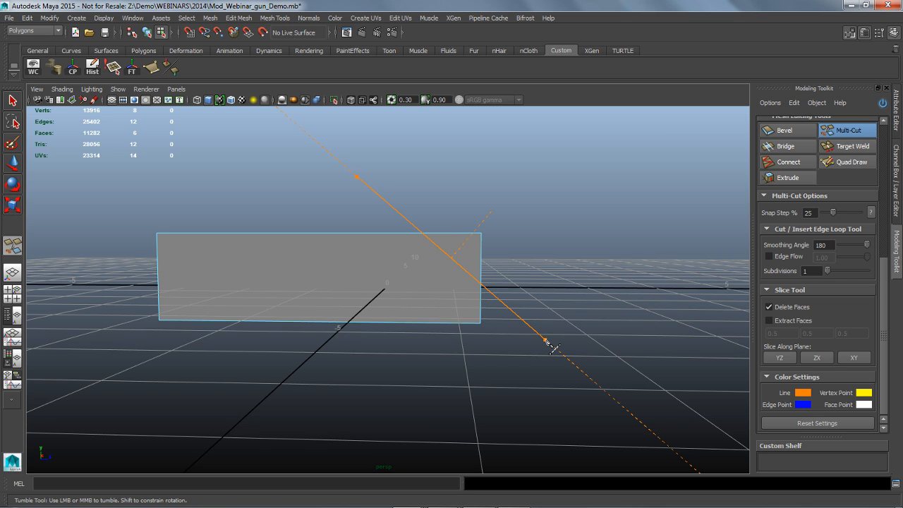
mouse_move(547, 342)
mouse_down()
mouse_move(557, 357)
mouse_move(536, 370)
mouse_move(597, 317)
mouse_move(544, 238)
mouse_up()
drag(463, 241, 406, 385)
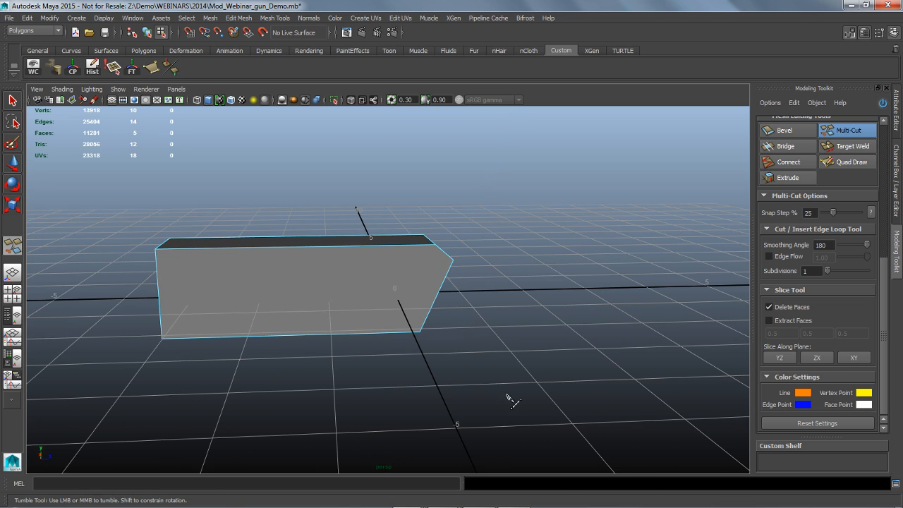
Step: Try deeper corner slices with Delete Faces on, including one at the cube's opposite lower end, and undo the slices back to the full cube
mouse_move(508, 399)
alt+mouse_down()
mouse_move(467, 379)
mouse_move(510, 388)
alt+mouse_up()
drag(344, 225, 483, 327)
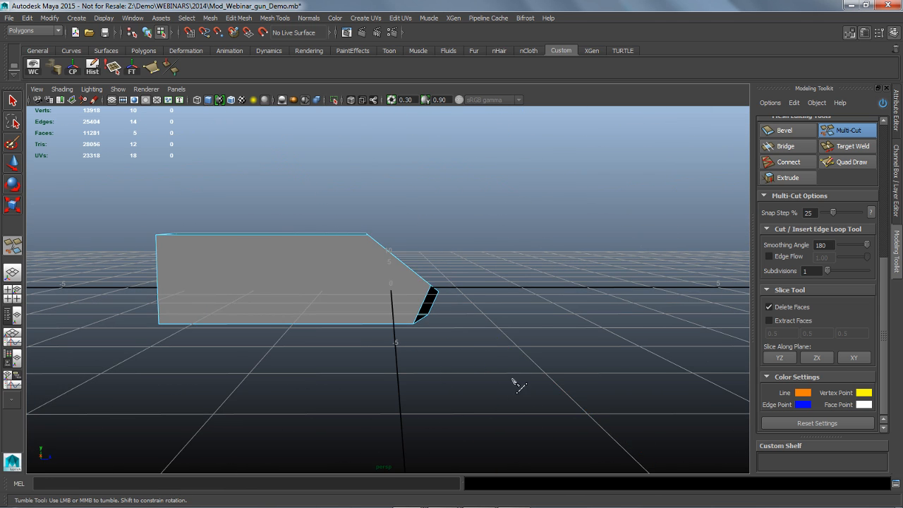
alt+drag(519, 384, 216, 289)
drag(242, 374, 158, 285)
alt+drag(273, 393, 369, 402)
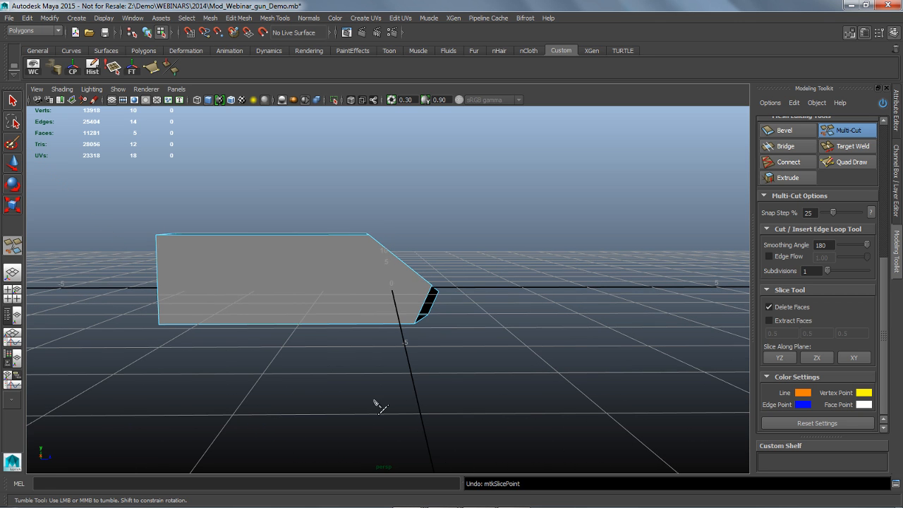
key(ctrl+z)
key(ctrl+z)
alt+drag(581, 387, 764, 312)
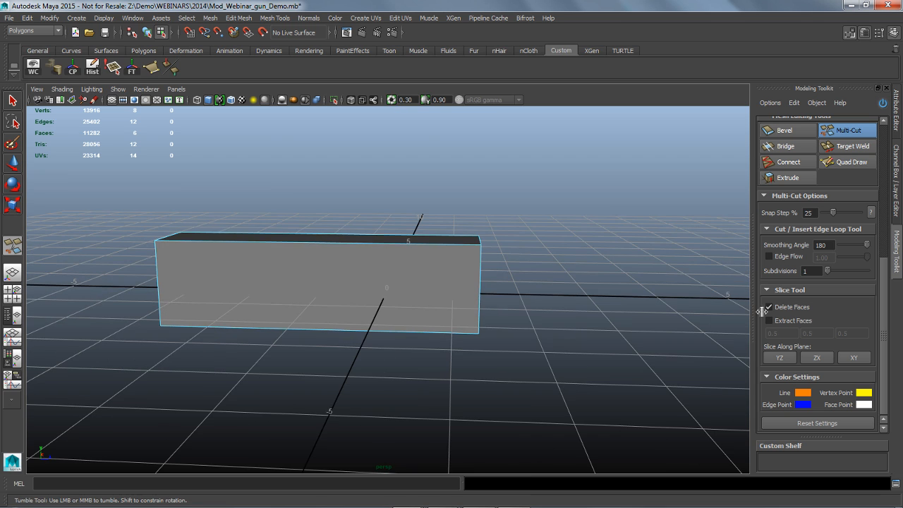
Step: Turn on Extract Faces with 0.5 offsets and make three parallel diagonal slices across the cube's upper end corner
click(769, 321)
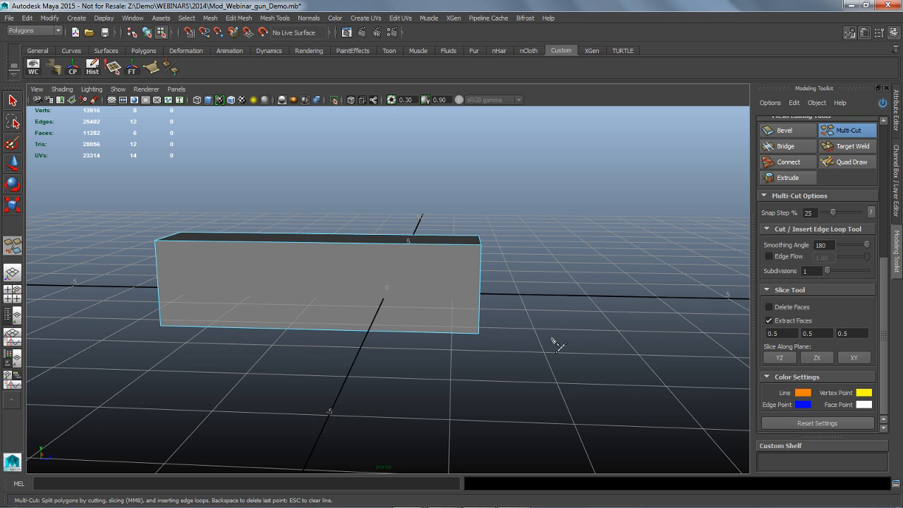
alt+drag(549, 329, 540, 289)
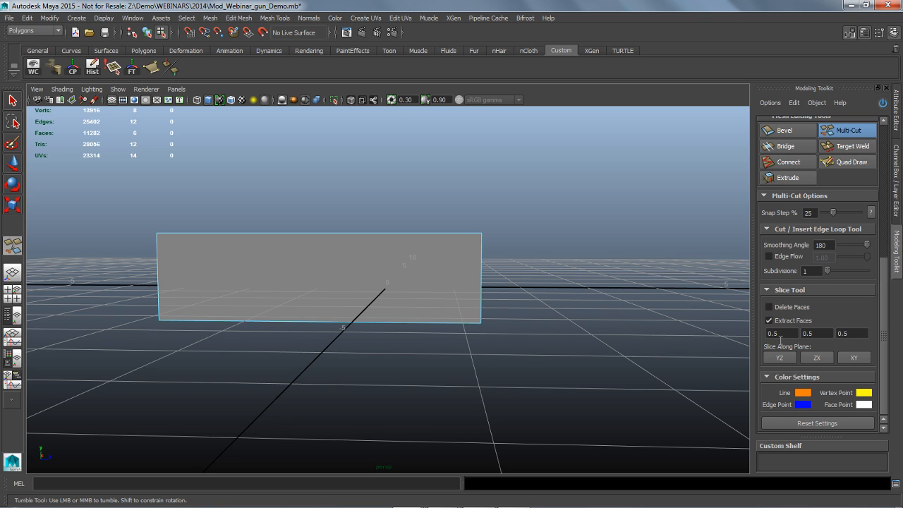
drag(363, 177, 553, 354)
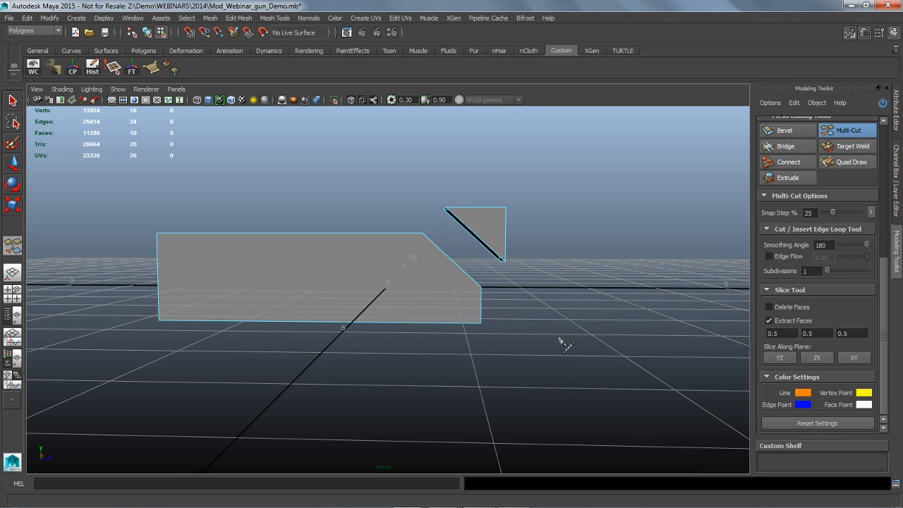
drag(452, 176, 522, 242)
drag(449, 199, 522, 265)
alt+drag(593, 271, 566, 291)
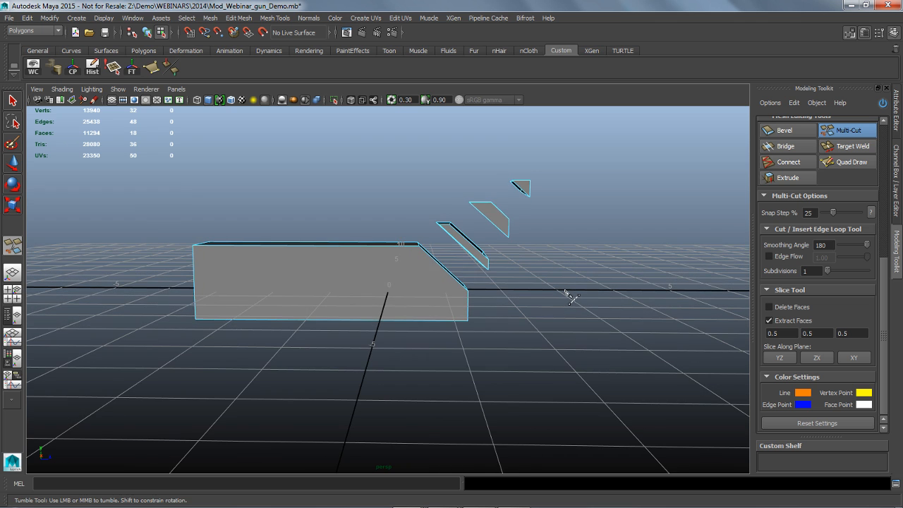
Step: Undo the three extracted slices and turn off Extract Faces
key(ctrl+z)
key(ctrl+z)
key(ctrl+z)
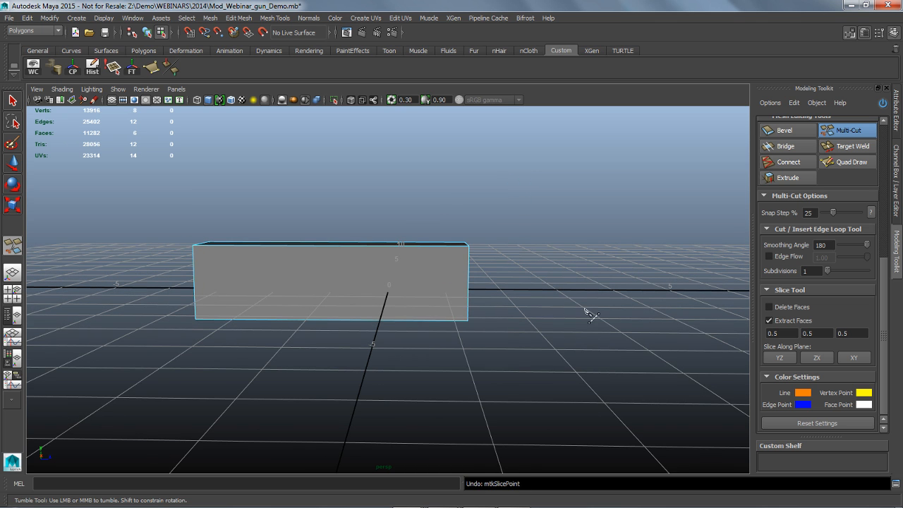
alt+drag(594, 318, 635, 323)
click(774, 326)
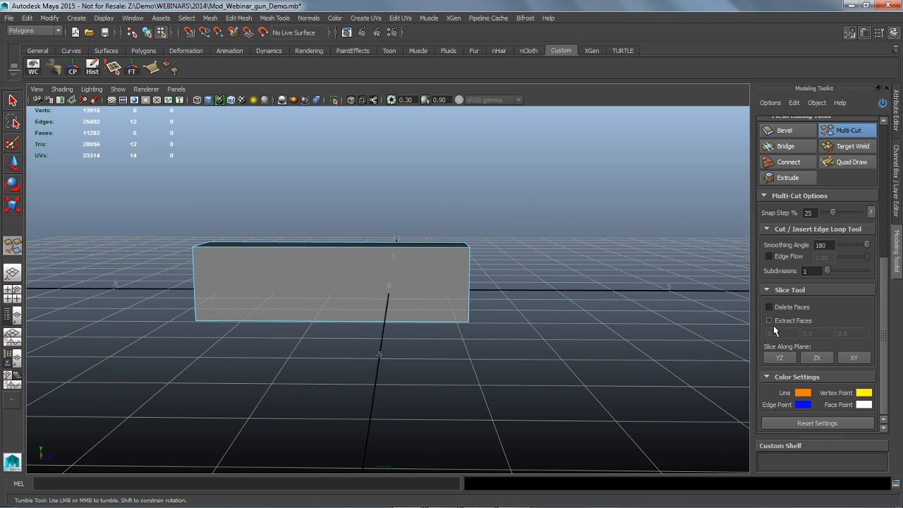
Step: Slice the cube lengthwise along the YZ plane and shift the slice plane across the cube's thickness with the manipulator
click(817, 358)
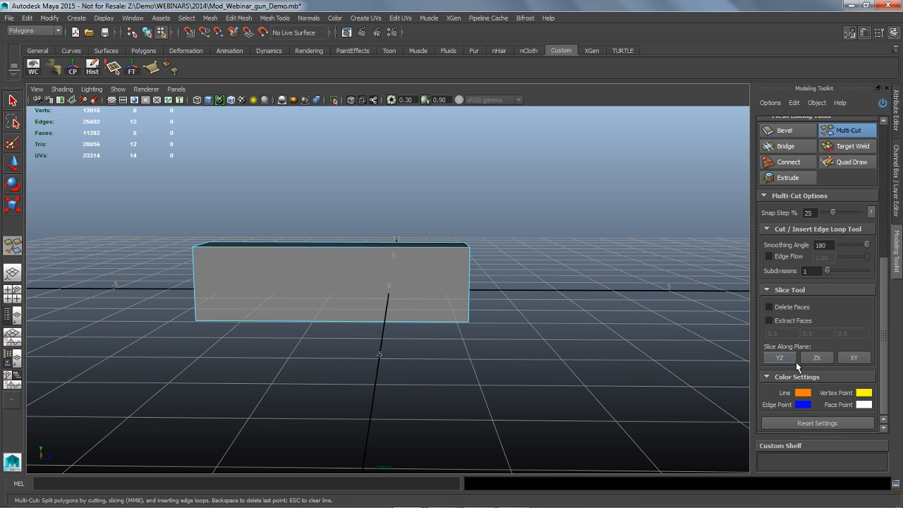
drag(341, 257, 342, 244)
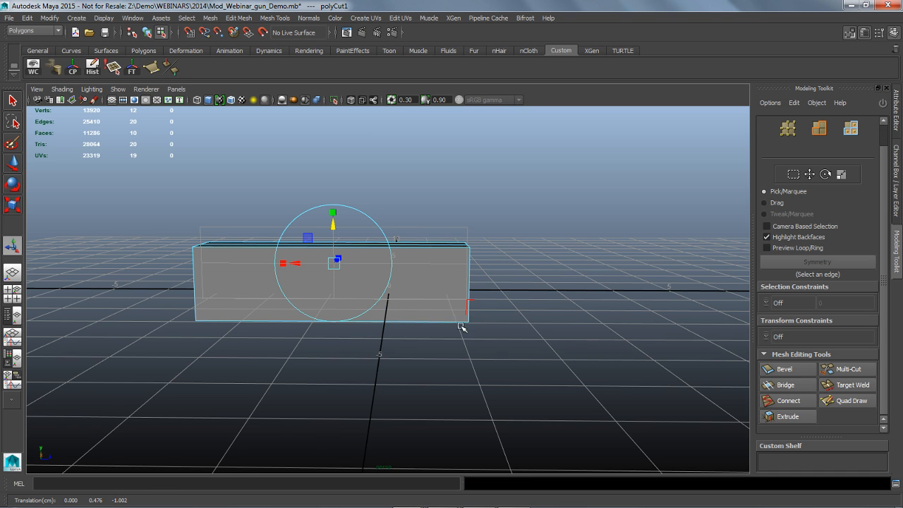
alt+drag(460, 327, 489, 347)
click(340, 245)
mouse_move(340, 245)
mouse_down()
mouse_move(342, 284)
mouse_move(339, 259)
mouse_up()
alt+drag(518, 353, 454, 370)
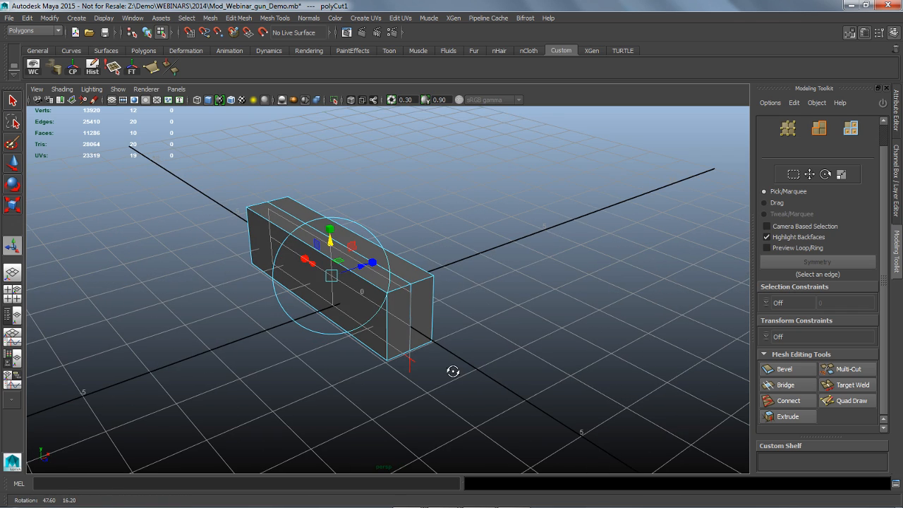
drag(374, 275, 357, 268)
alt+drag(363, 310, 386, 266)
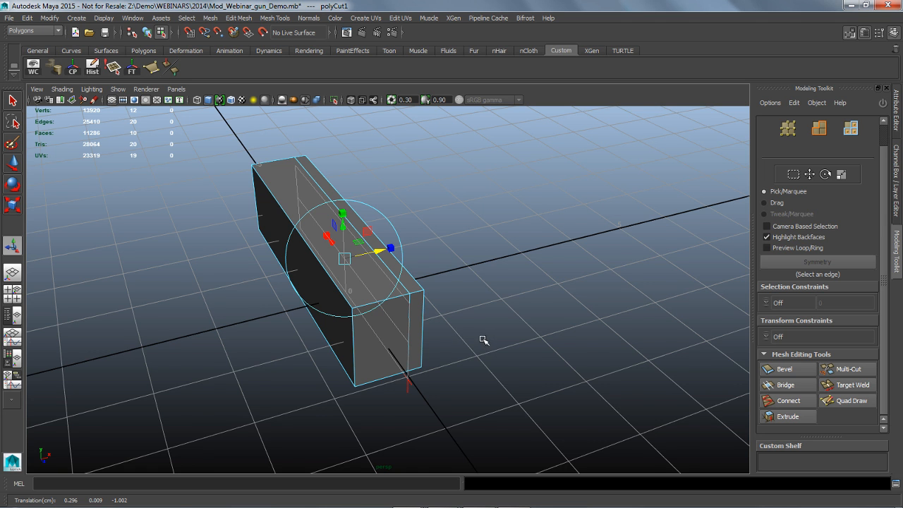
alt+drag(484, 339, 540, 350)
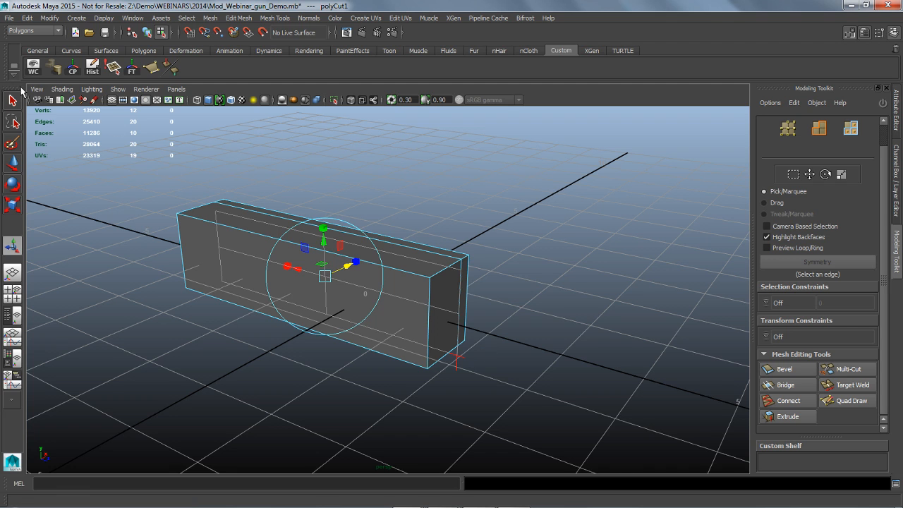
Step: Leave the slice manipulator for the Select tool and undo the YZ plane slice
click(16, 103)
scroll(341, 288, down, 1)
key(ctrl+z)
key(ctrl+z)
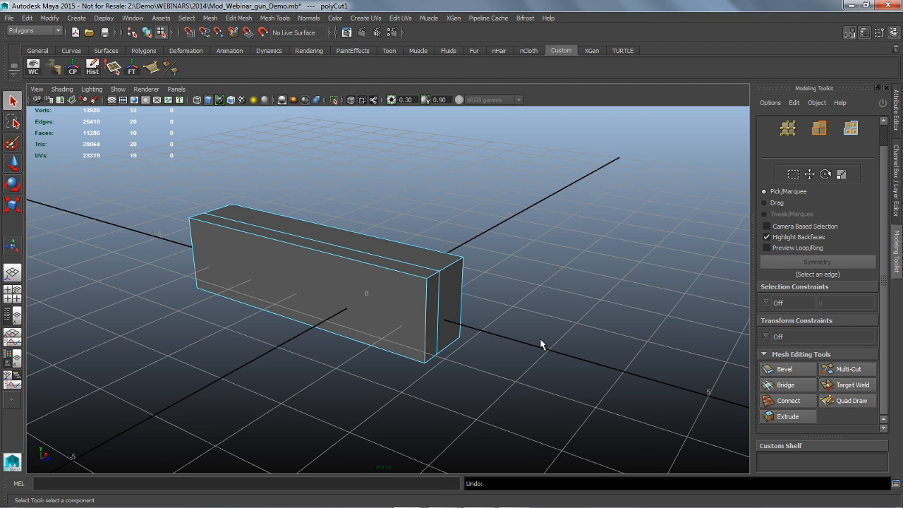
key(ctrl+z)
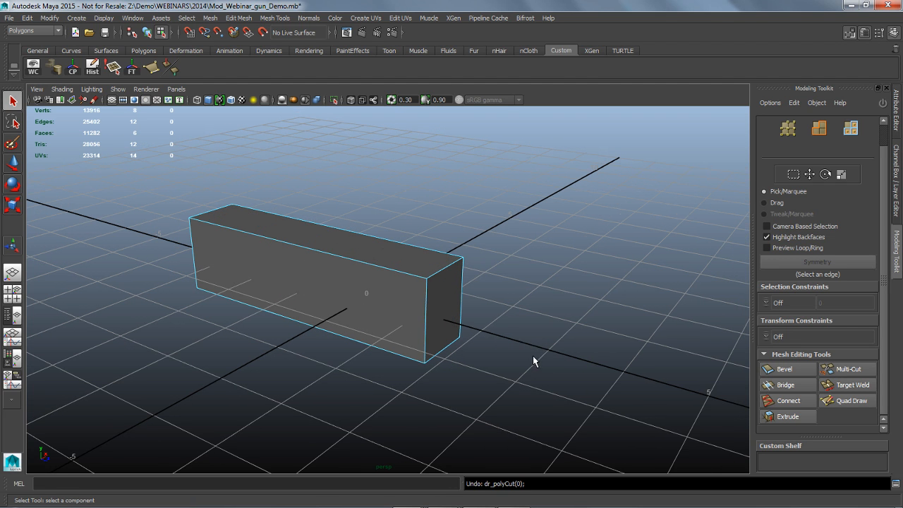
alt+drag(533, 356, 541, 354)
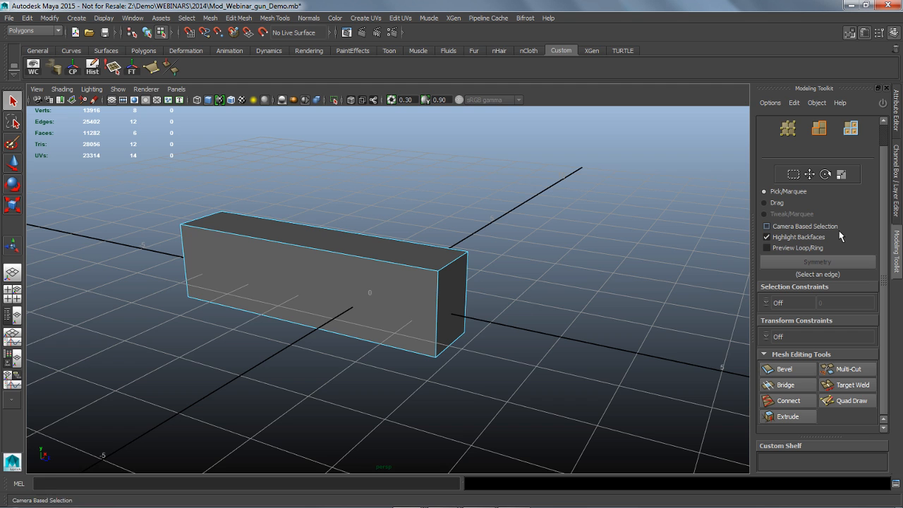
Step: Reactivate Multi-Cut and insert one lengthwise edge loop around the cube's sides plus four crosswise edge loops
click(855, 371)
scroll(889, 311, down, 5)
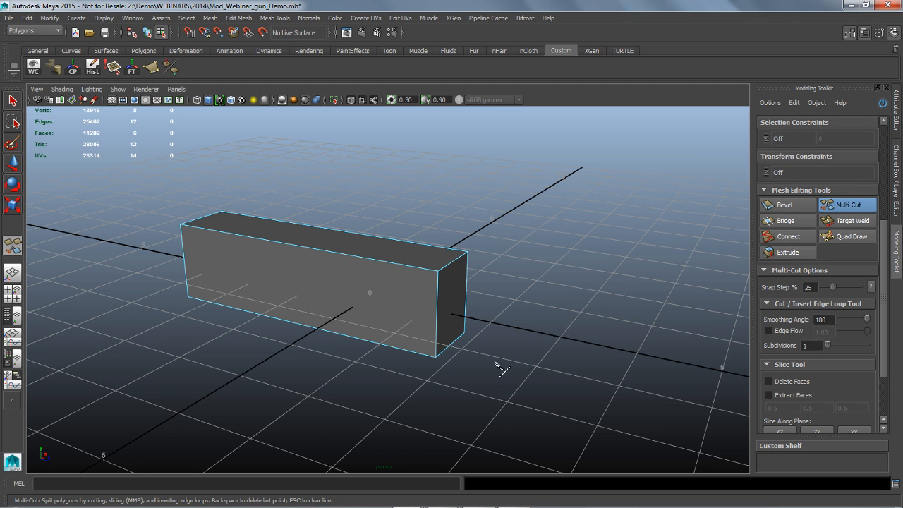
alt+drag(501, 368, 520, 371)
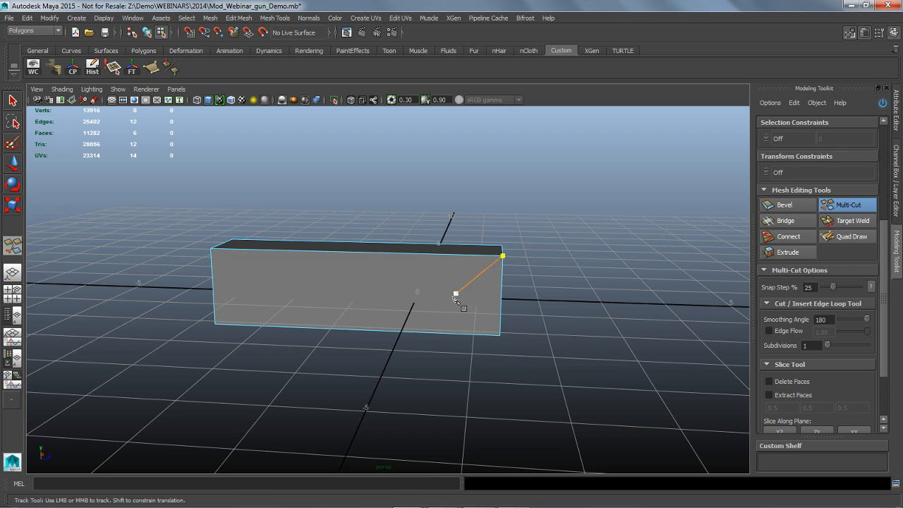
ctrl+click(438, 286)
ctrl+drag(438, 286, 481, 287)
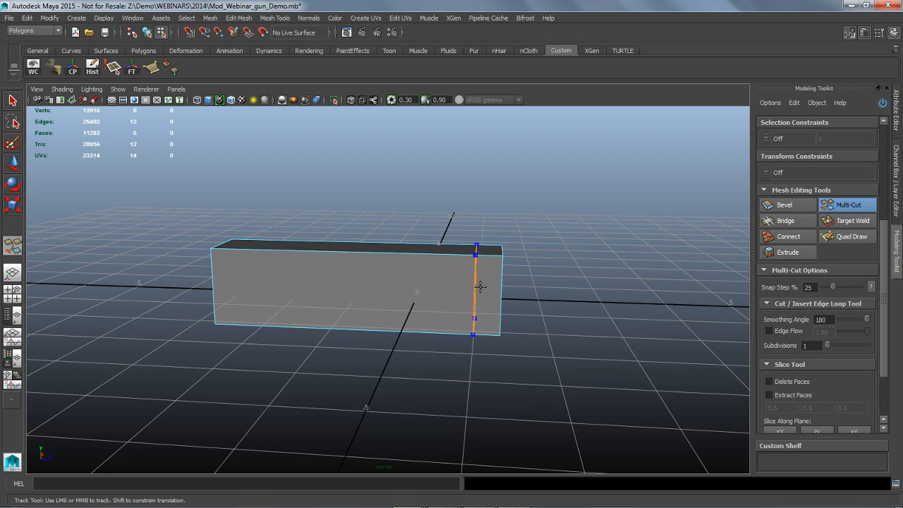
ctrl+click(239, 280)
ctrl+click(278, 284)
ctrl+click(349, 283)
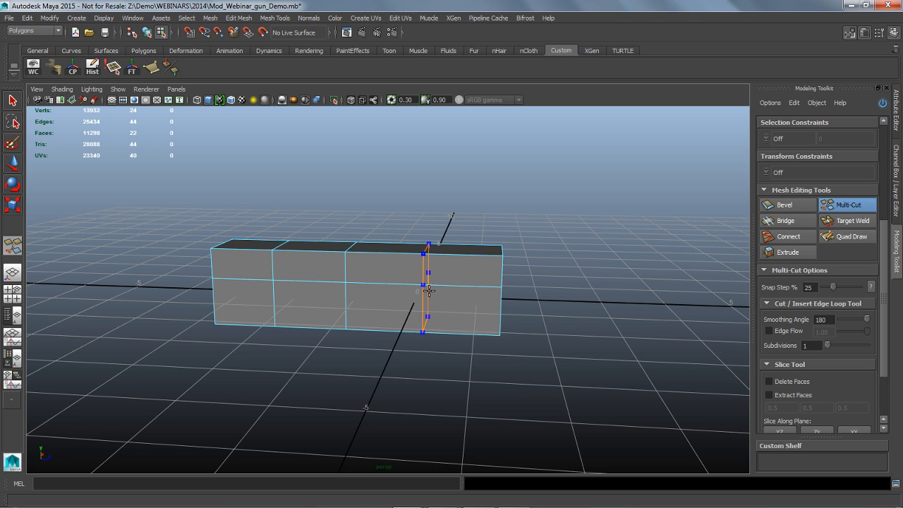
ctrl+click(429, 285)
ctrl+click(477, 302)
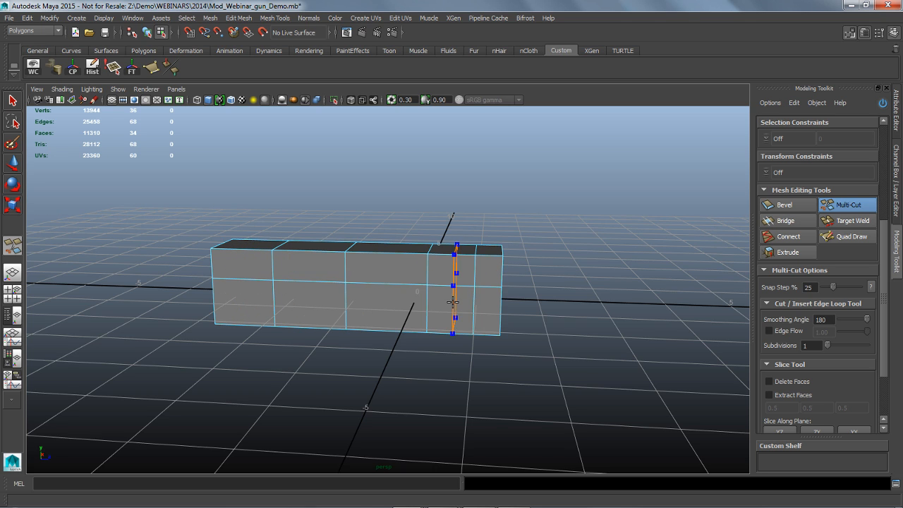
Step: Insert further crosswise edge loops between the existing ones and near the cube's far end
ctrl+click(456, 300)
ctrl+click(395, 298)
ctrl+click(319, 300)
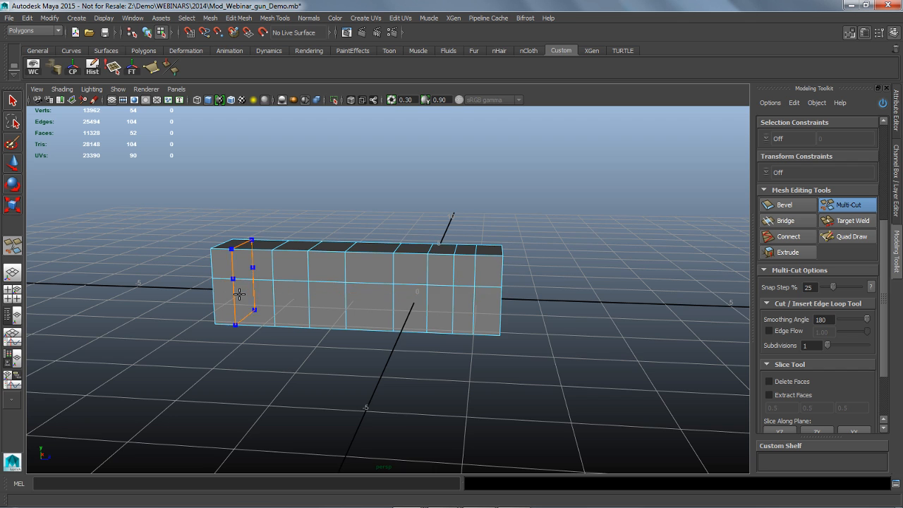
ctrl+click(235, 286)
Step: Undo all the inserted edge loops to restore the plain cube
key(ctrl+z)
key(ctrl+z)
key(ctrl+z)
key(ctrl+z)
key(ctrl+z)
key(ctrl+z)
key(ctrl+z)
key(ctrl+z)
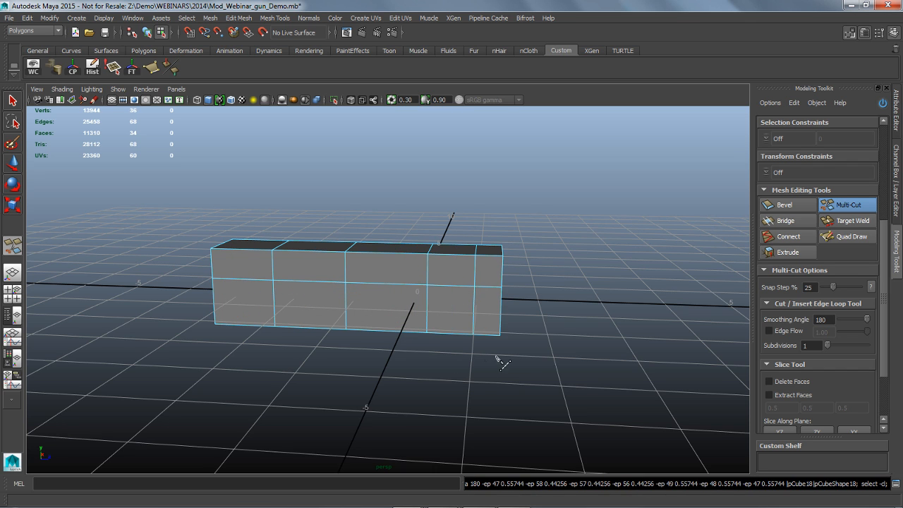
key(ctrl+z)
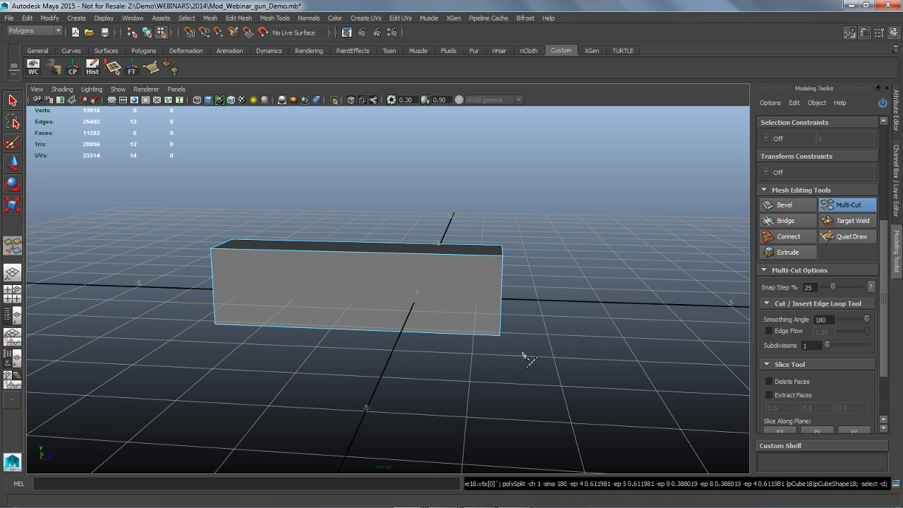
Step: Insert two crosswise edge loops close together near the end of the cube where the corners were sliced
alt+drag(524, 357, 539, 365)
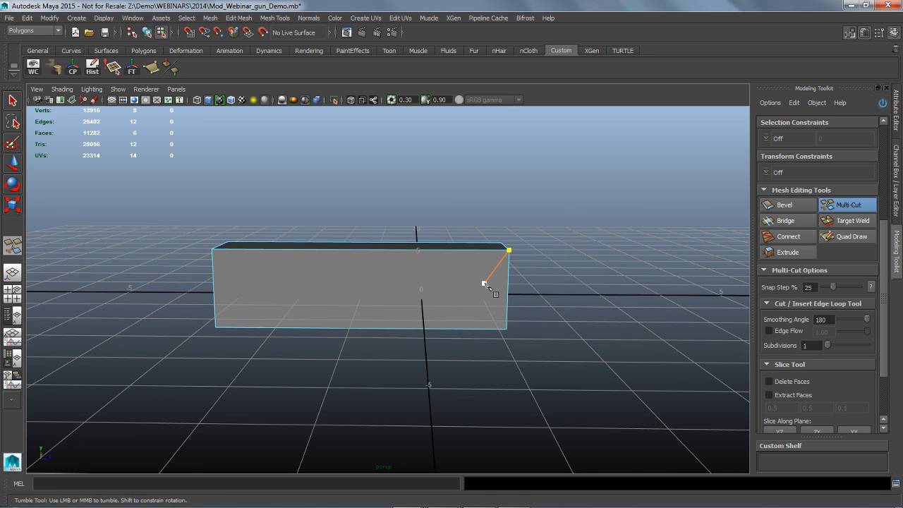
alt+drag(546, 317, 541, 318)
click(507, 251)
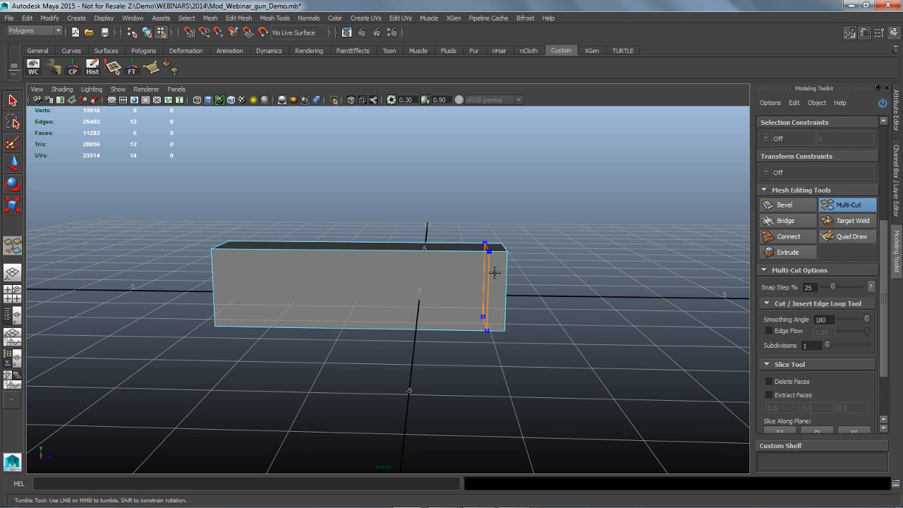
ctrl+shift+click(490, 269)
ctrl+click(491, 269)
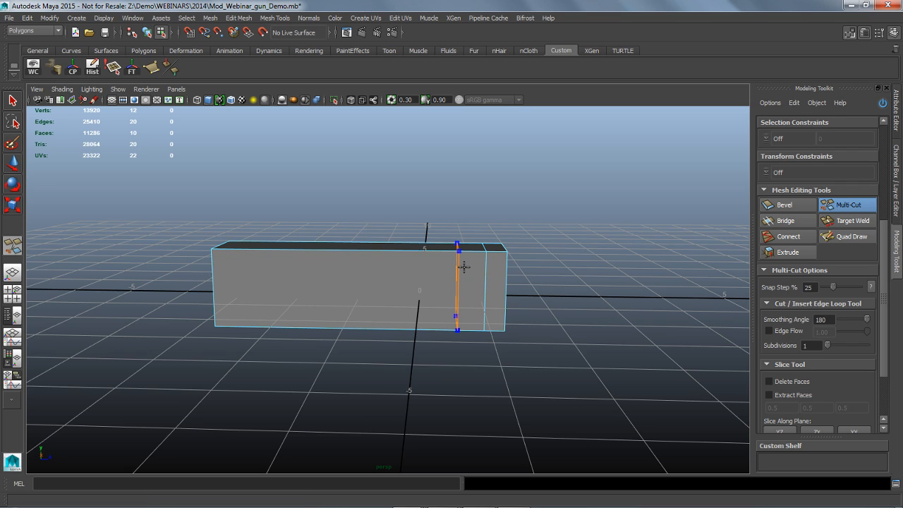
ctrl+click(454, 266)
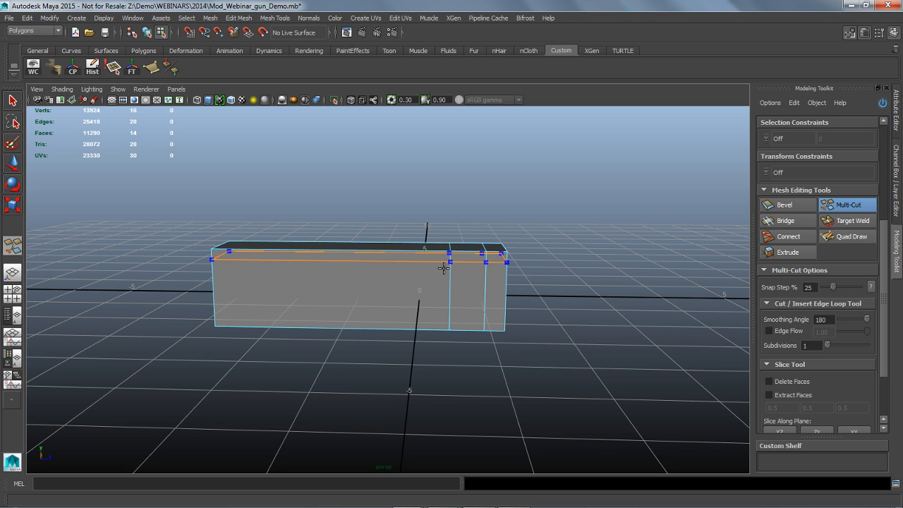
Step: Insert two crosswise edge loops near the opposite end of the cube
alt+middle_drag(330, 282, 415, 289)
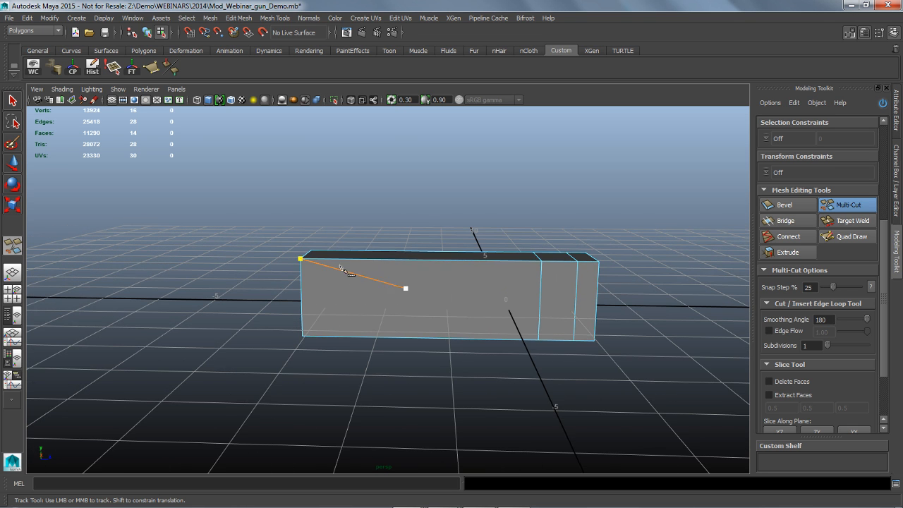
ctrl+click(333, 269)
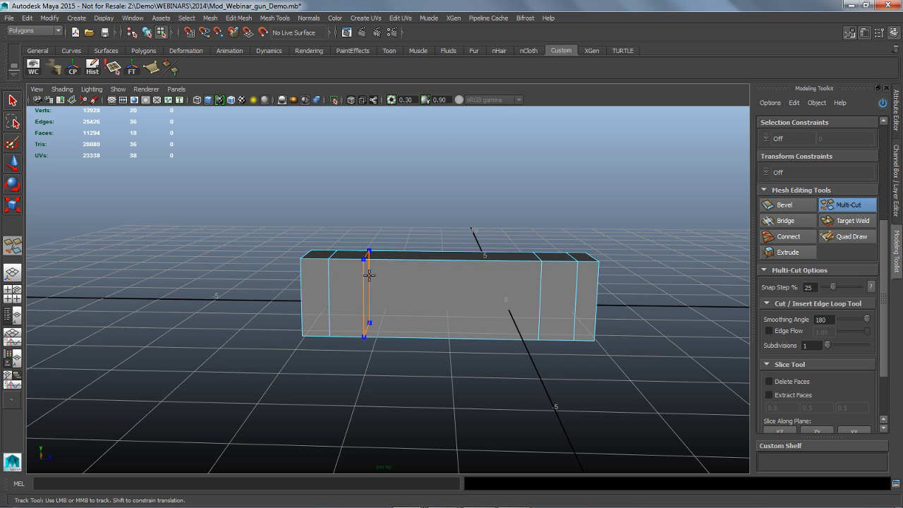
ctrl+click(368, 274)
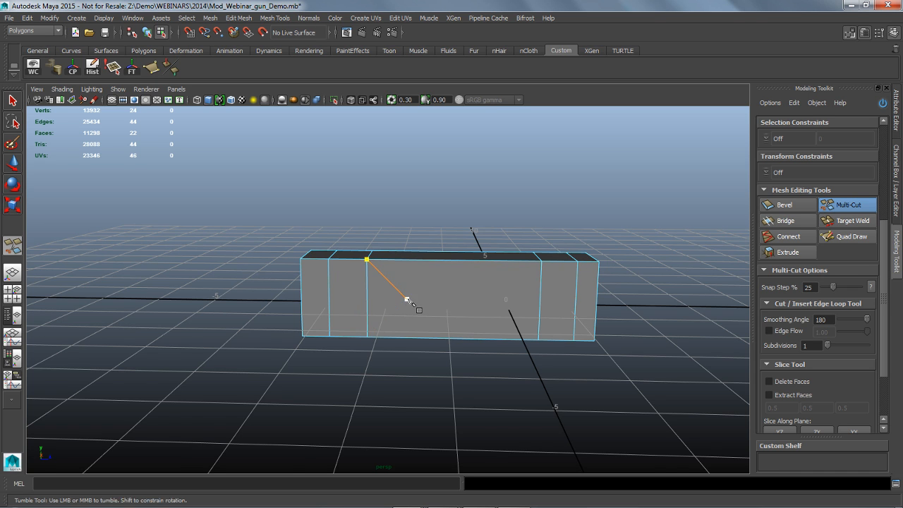
Step: Insert two lengthwise edge loops around the cube's sides, one in the upper part and one in the lower part
alt+drag(414, 302, 405, 304)
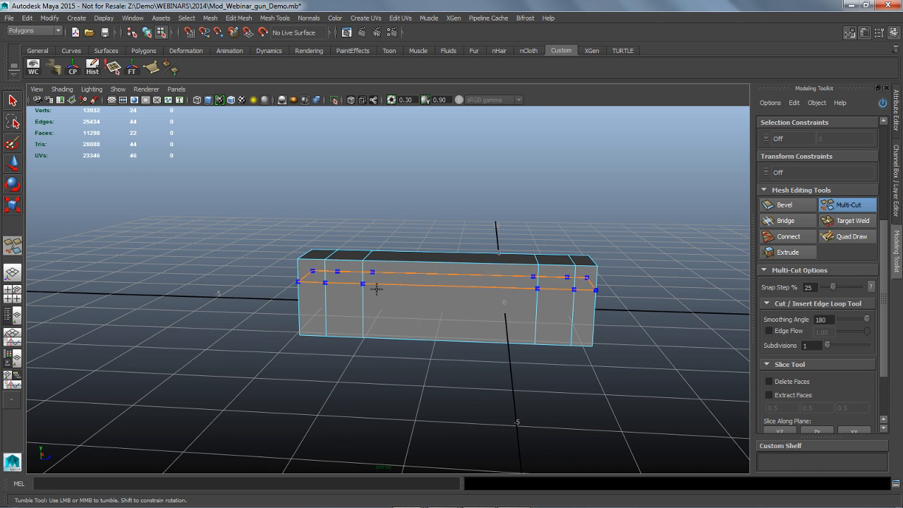
ctrl+click(374, 285)
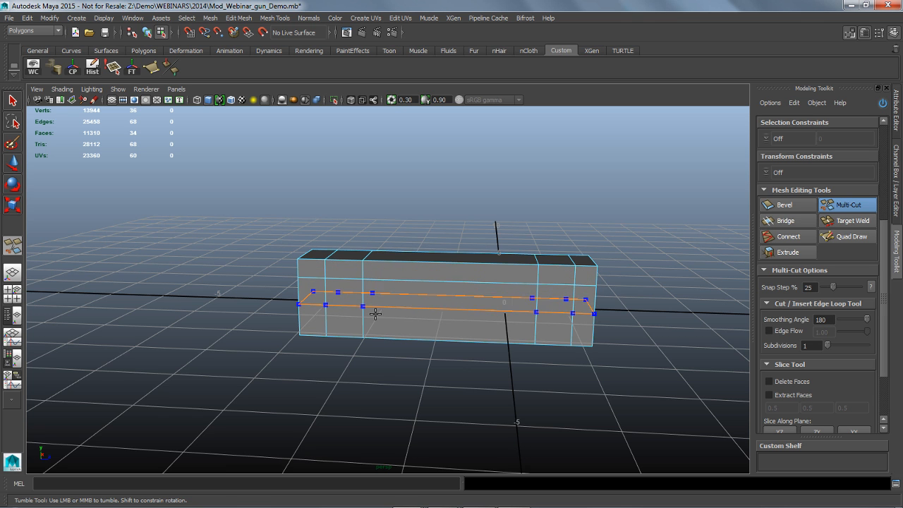
ctrl+click(376, 316)
alt+drag(430, 307, 397, 241)
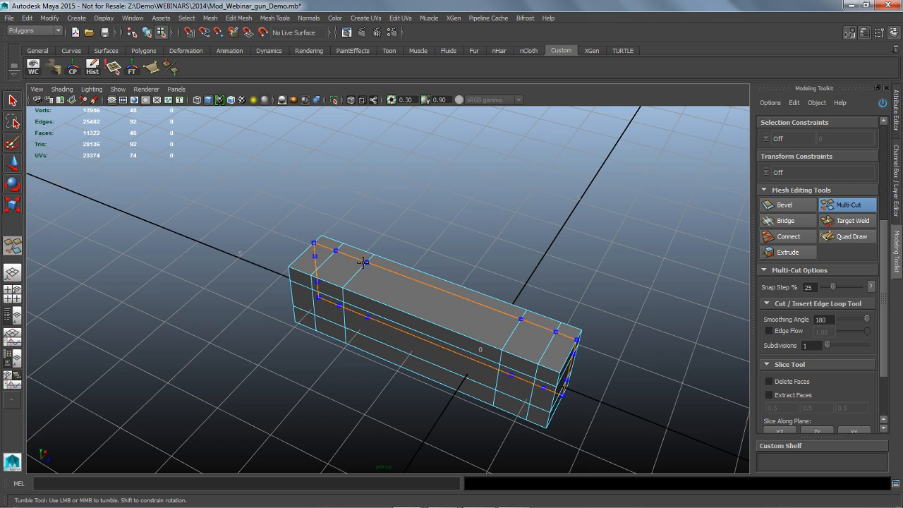
Step: Insert three lengthwise edge loops across the top of the box, splitting its width into four strips, and exit Multi-Cut
ctrl+click(321, 253)
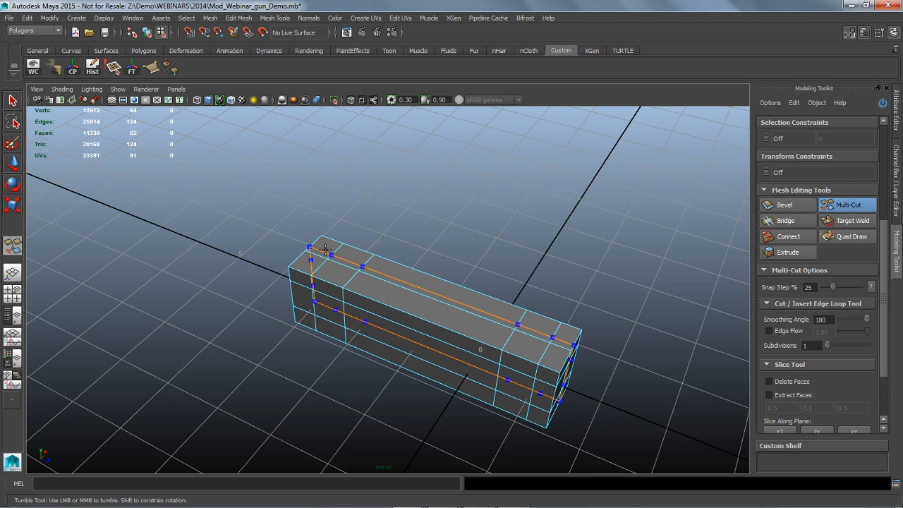
ctrl+click(326, 248)
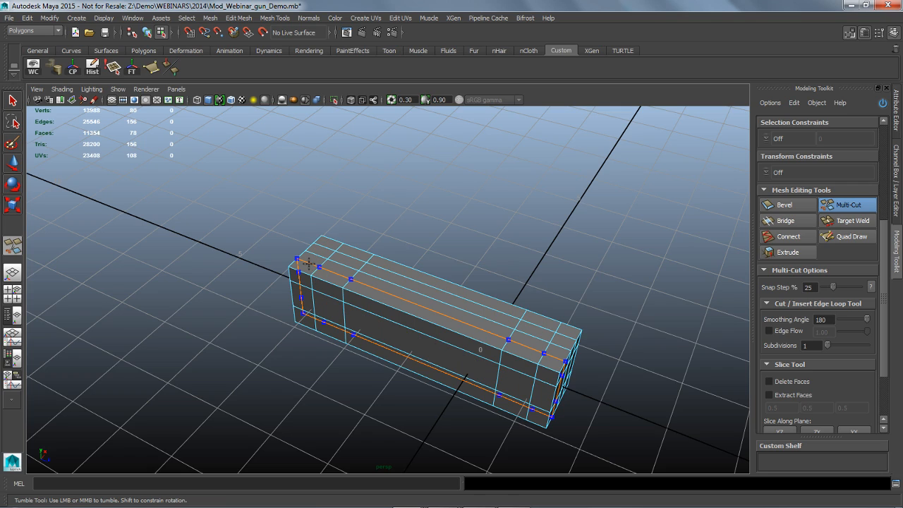
ctrl+click(308, 263)
alt+drag(299, 259, 400, 355)
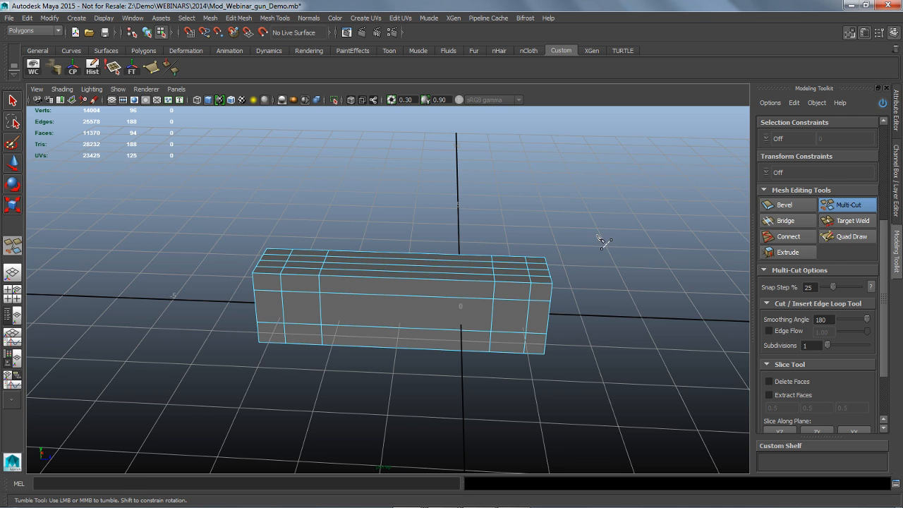
key(q)
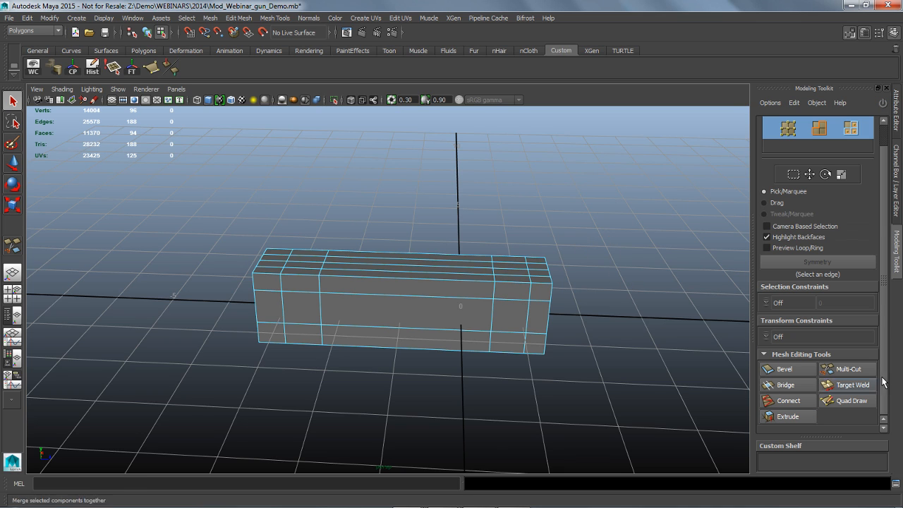
Step: Extrude the four middle top faces, two near each end of the box, upward by about 0.12
drag(884, 167, 891, 143)
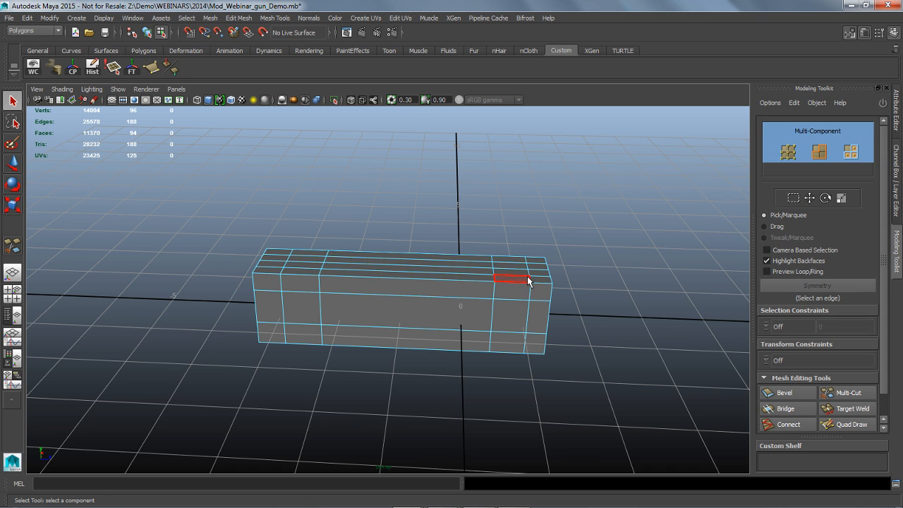
alt+drag(584, 332, 527, 298)
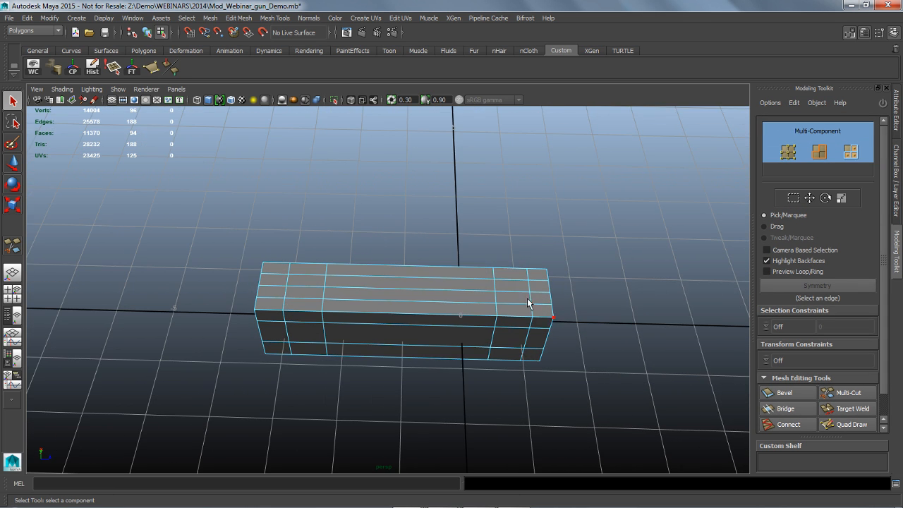
click(519, 291)
key(ctrl+z)
click(519, 288)
shift+click(517, 299)
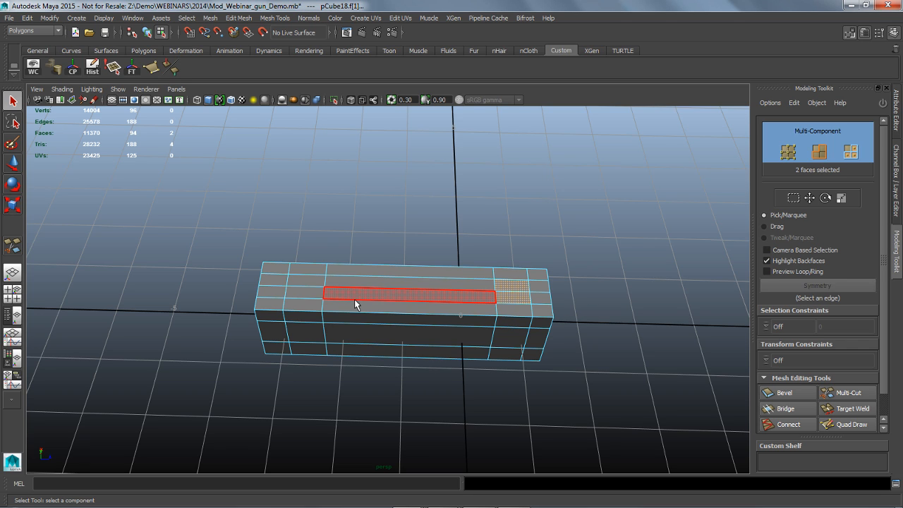
shift+click(304, 279)
shift+click(317, 300)
alt+drag(333, 307, 645, 383)
scroll(886, 416, down, 1)
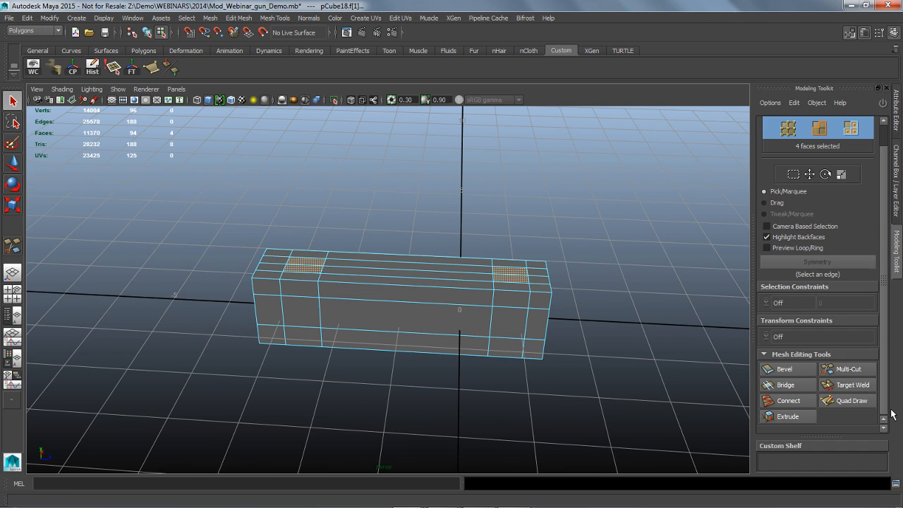
click(801, 417)
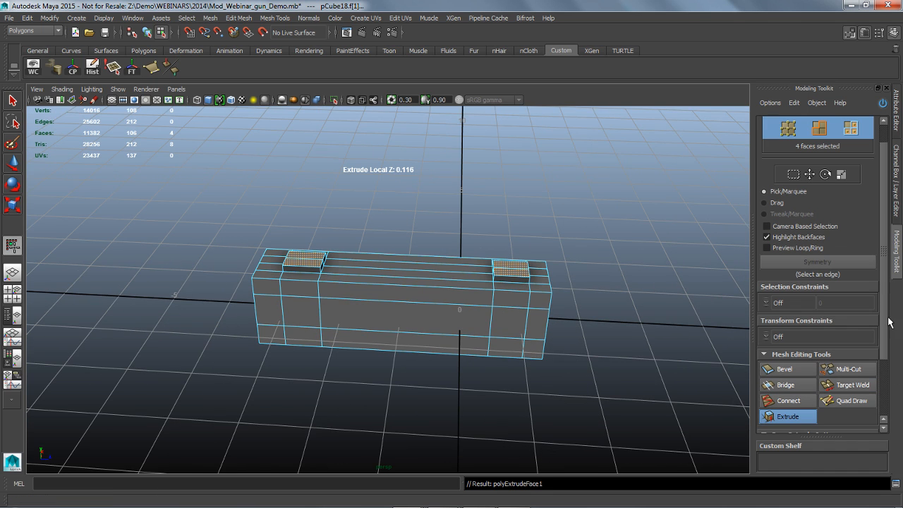
scroll(881, 409, down, 3)
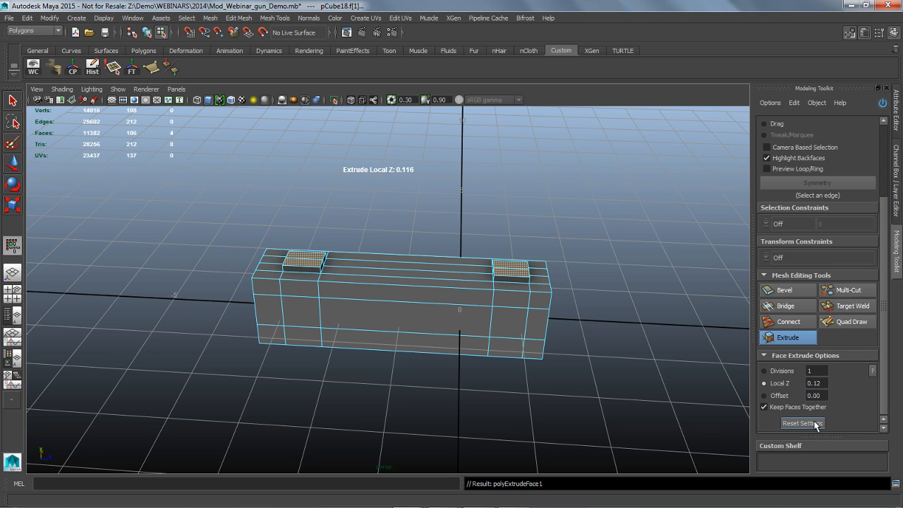
Step: Reset the extrude settings and raise the four extruded faces to a Local Z of 0.87
alt+drag(599, 395, 592, 391)
alt+right_drag(592, 390, 624, 393)
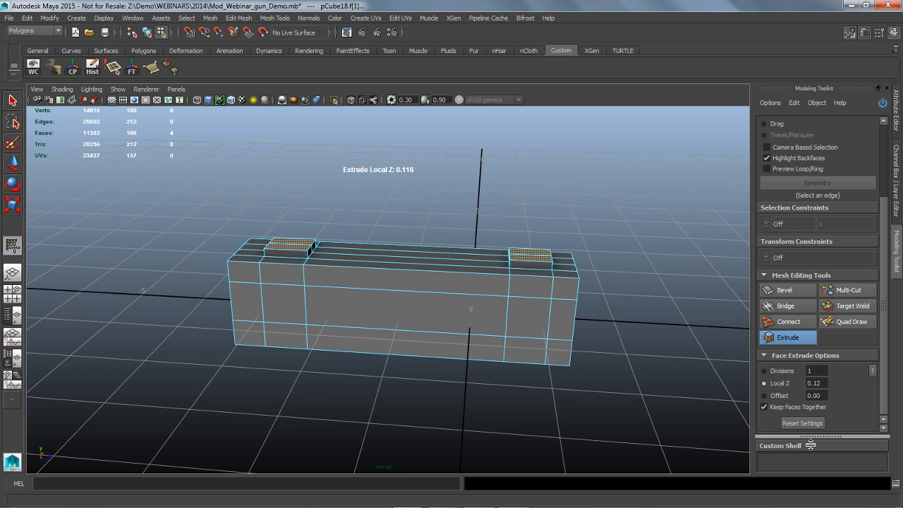
click(817, 423)
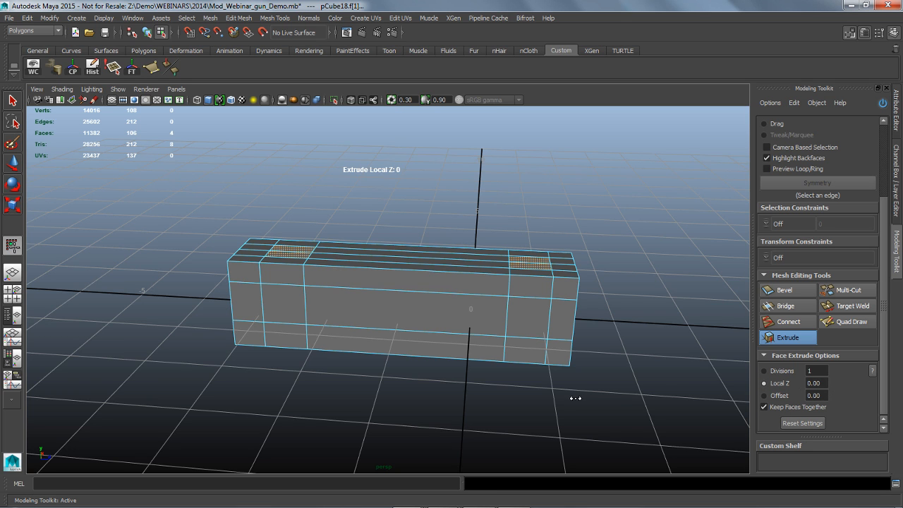
drag(578, 395, 605, 407)
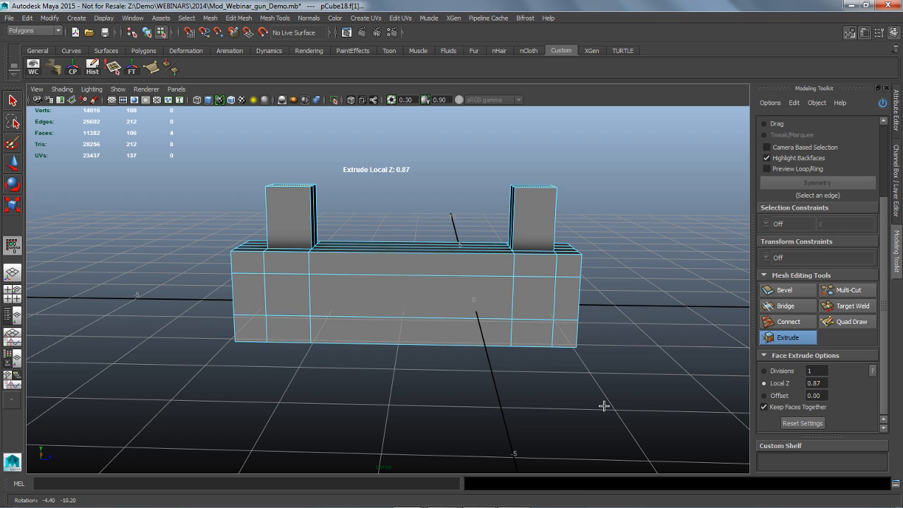
Step: Try 3 divisions on the two extruded posts and return the division count to 1
click(780, 372)
drag(540, 384, 575, 385)
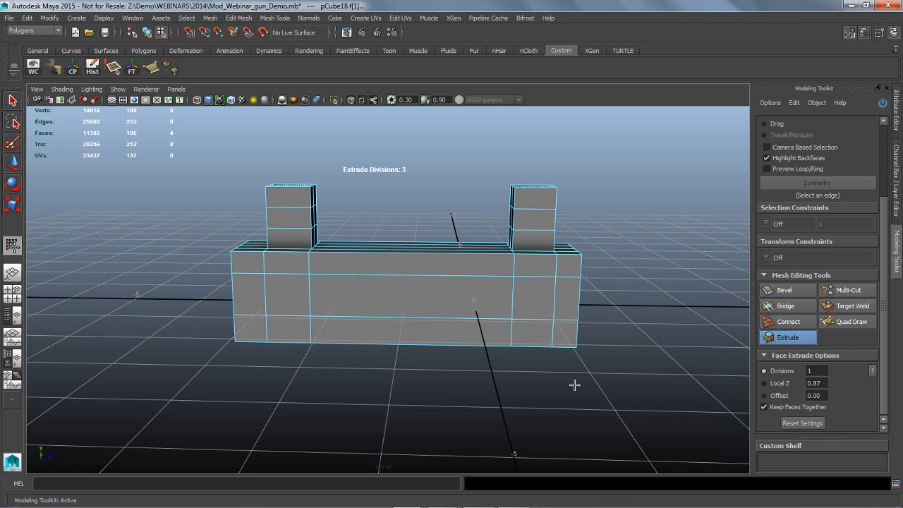
drag(575, 385, 543, 386)
mouse_move(625, 393)
alt+mouse_down()
mouse_move(592, 392)
mouse_move(630, 397)
mouse_move(595, 399)
mouse_move(630, 400)
mouse_move(614, 402)
alt+mouse_up()
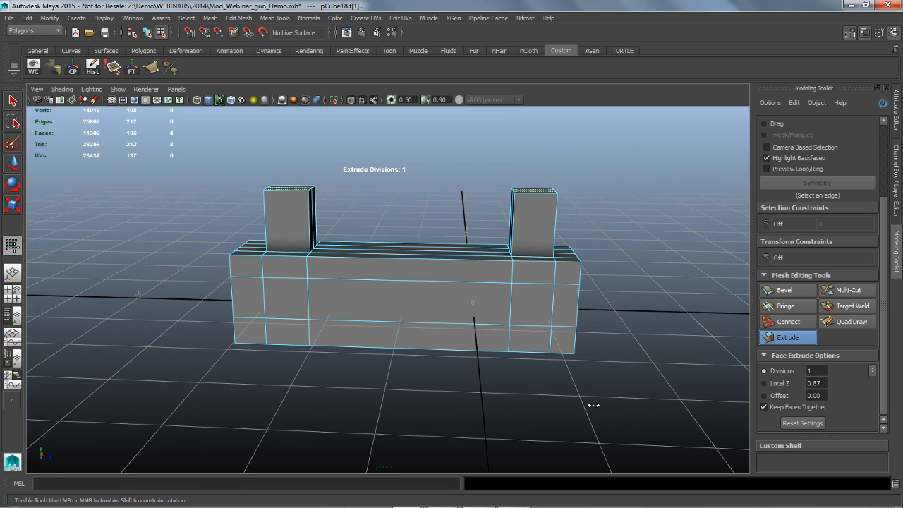
Step: Leave Extrude and move the right post's two top faces inward along the box so the post slants toward the middle
click(12, 100)
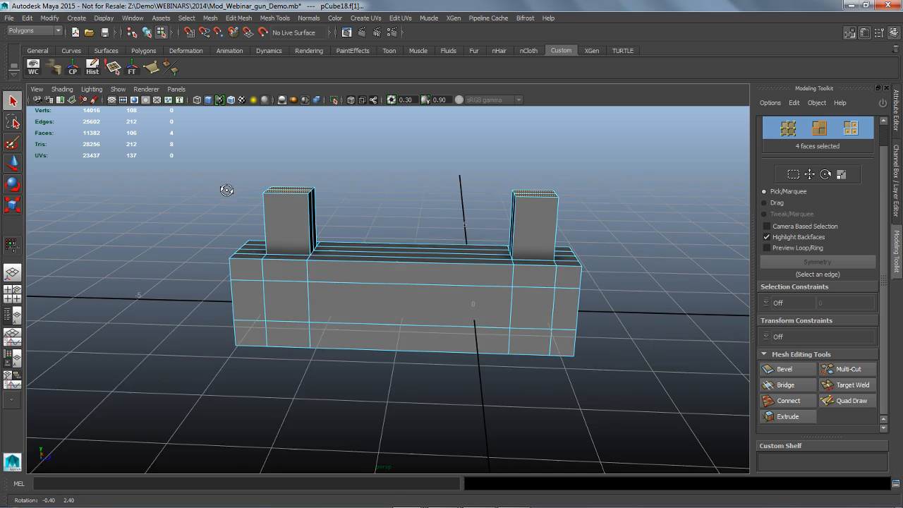
click(310, 171)
alt+drag(398, 216, 451, 244)
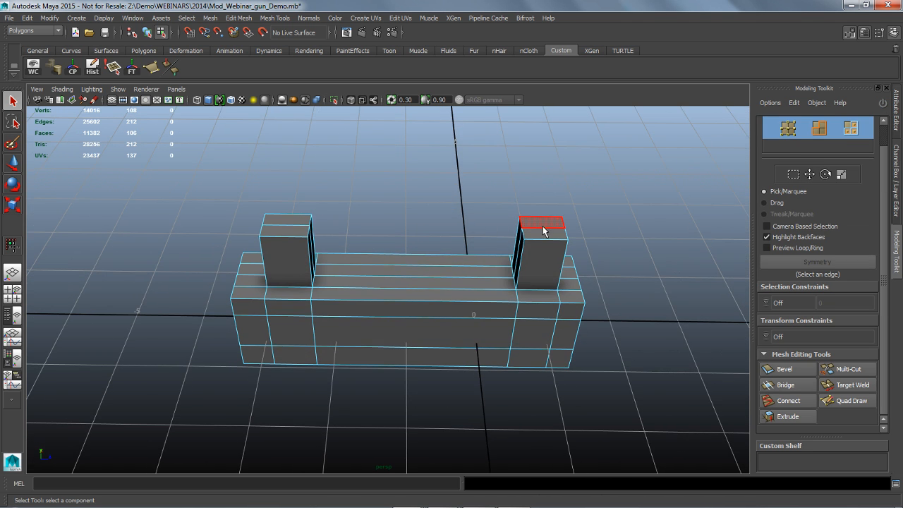
click(558, 233)
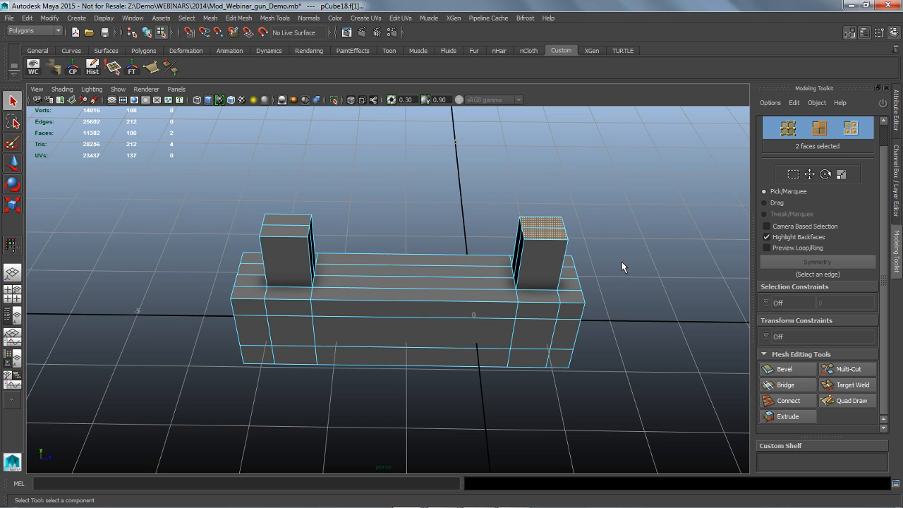
key(w)
alt+drag(655, 283, 622, 232)
drag(594, 192, 565, 195)
alt+drag(321, 215, 315, 241)
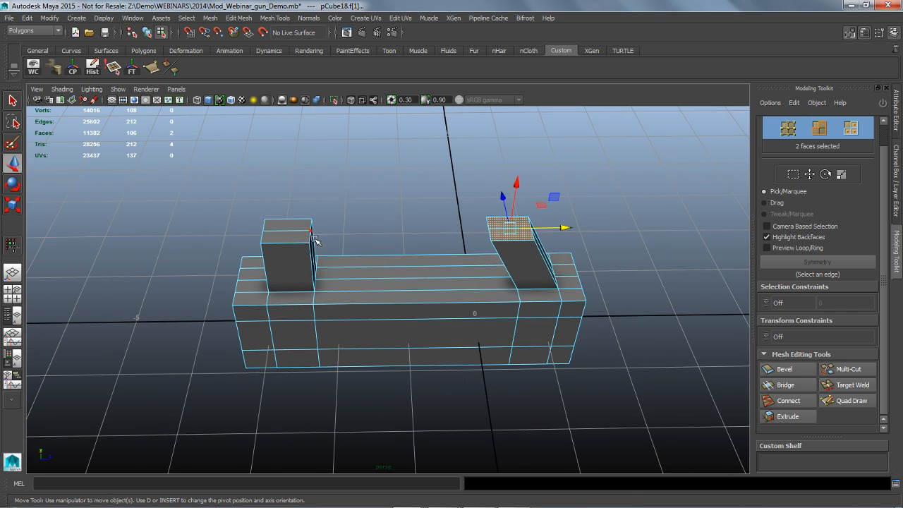
Step: Move the left post's two top faces inward along the box so it slants to mirror the other post
click(302, 231)
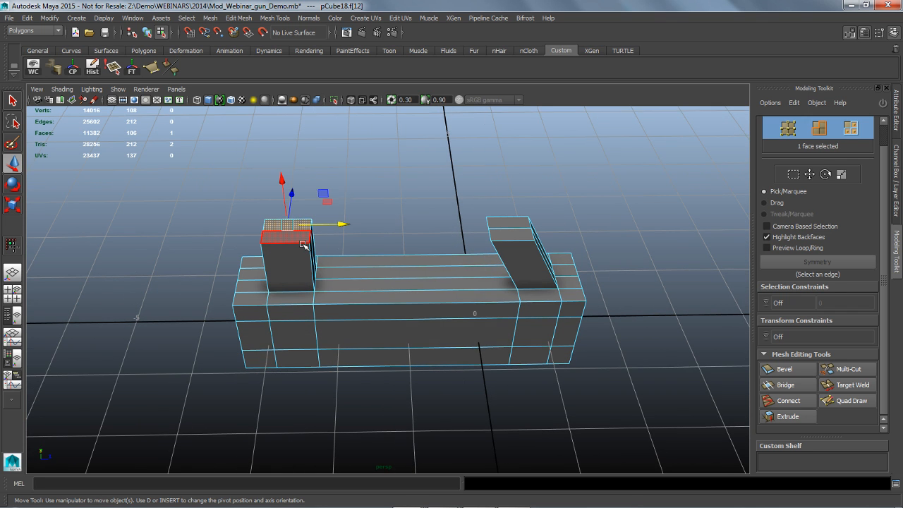
drag(356, 240, 402, 244)
alt+drag(343, 242, 353, 228)
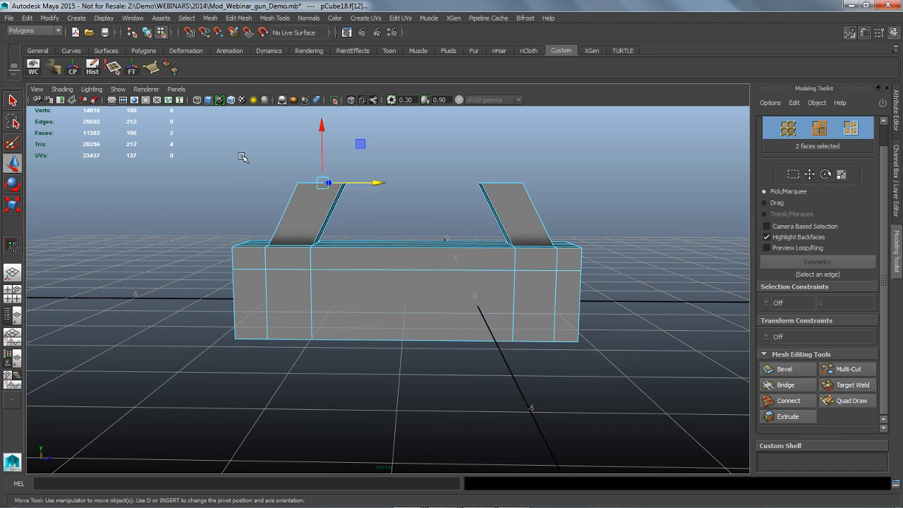
Step: Select the top faces of both slanted posts, lower them slightly, and clear the selection
drag(231, 148, 590, 216)
drag(228, 205, 645, 290)
drag(412, 135, 415, 144)
alt+drag(504, 265, 474, 278)
alt+right_drag(473, 278, 651, 215)
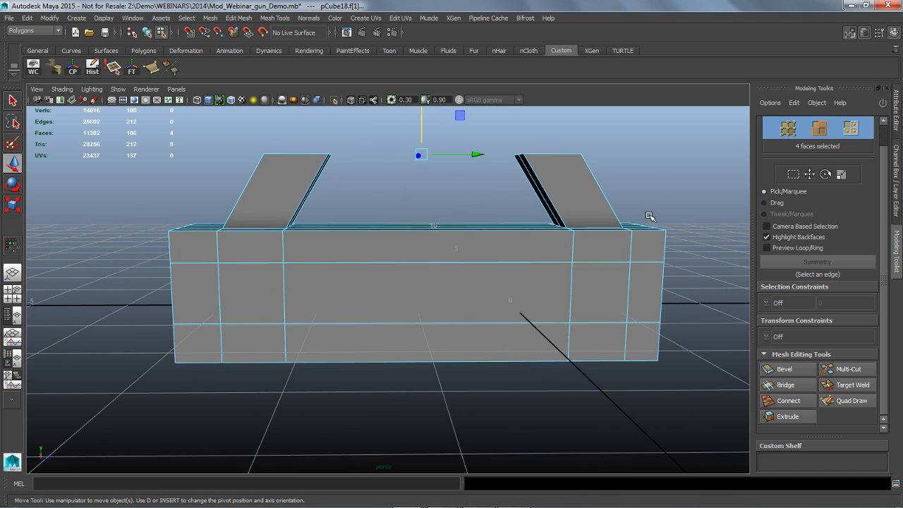
click(668, 185)
alt+drag(668, 185, 537, 250)
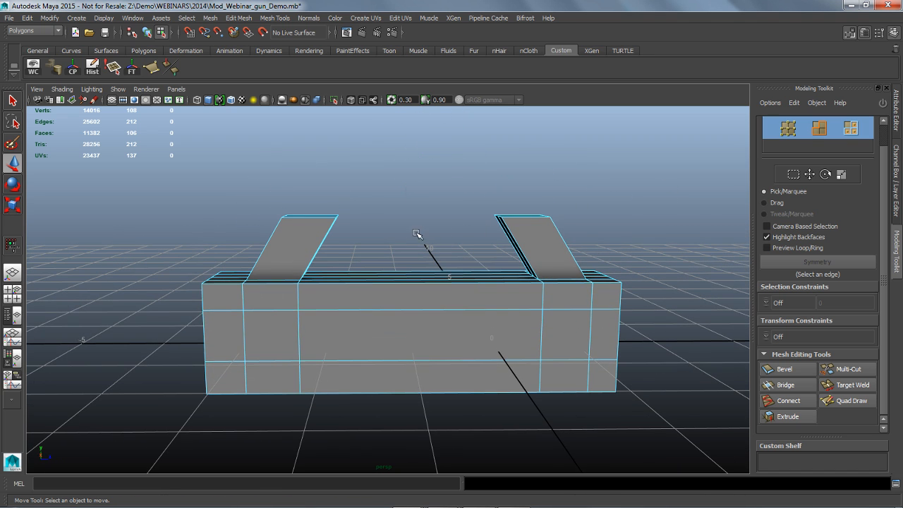
Step: Slice horizontally through the upper part of both slanted posts with Multi-Cut in a side-on view
alt+drag(637, 271, 688, 290)
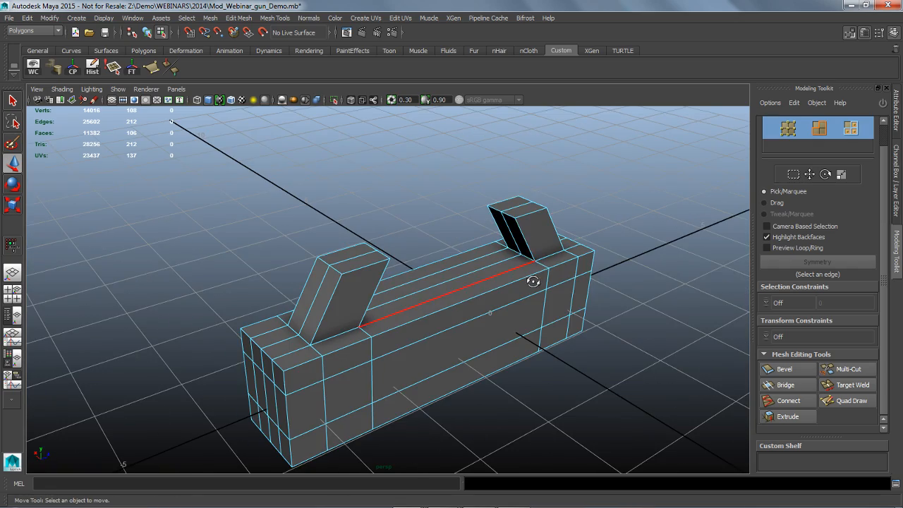
alt+drag(534, 283, 479, 262)
alt+drag(521, 243, 509, 233)
click(840, 369)
mouse_move(639, 258)
alt+mouse_down()
mouse_move(647, 264)
mouse_move(636, 258)
alt+mouse_up()
alt+drag(323, 250, 329, 241)
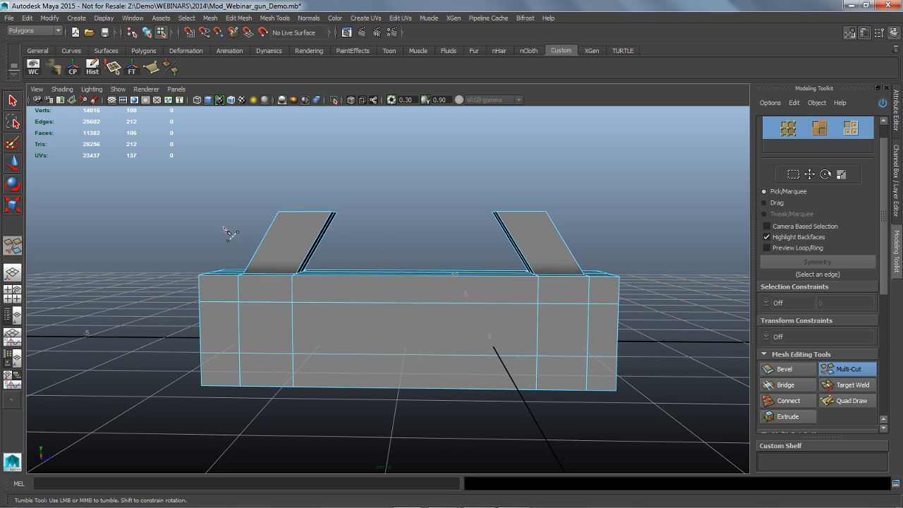
drag(225, 228, 658, 231)
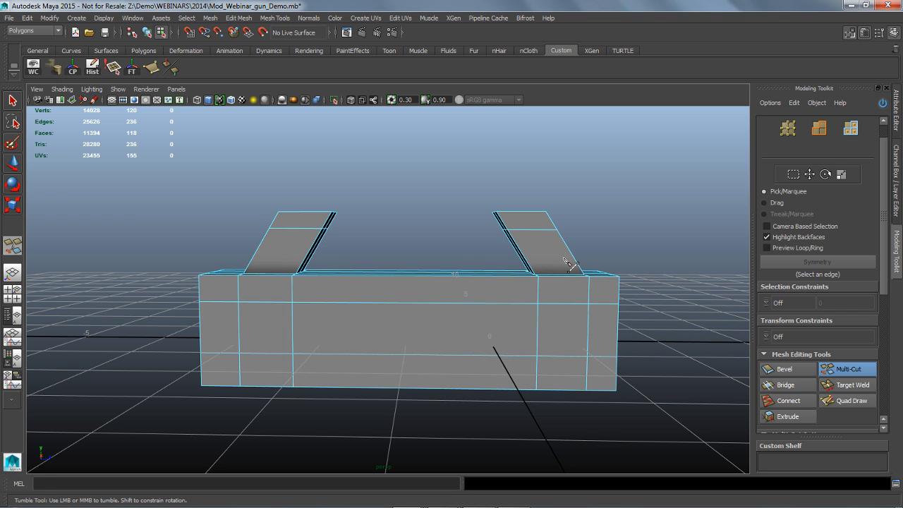
key(q)
Step: Bridge the two upper inner faces of one post to the matching inner faces of the other, forming a handle
alt+drag(429, 242, 316, 226)
right_drag(315, 224, 325, 253)
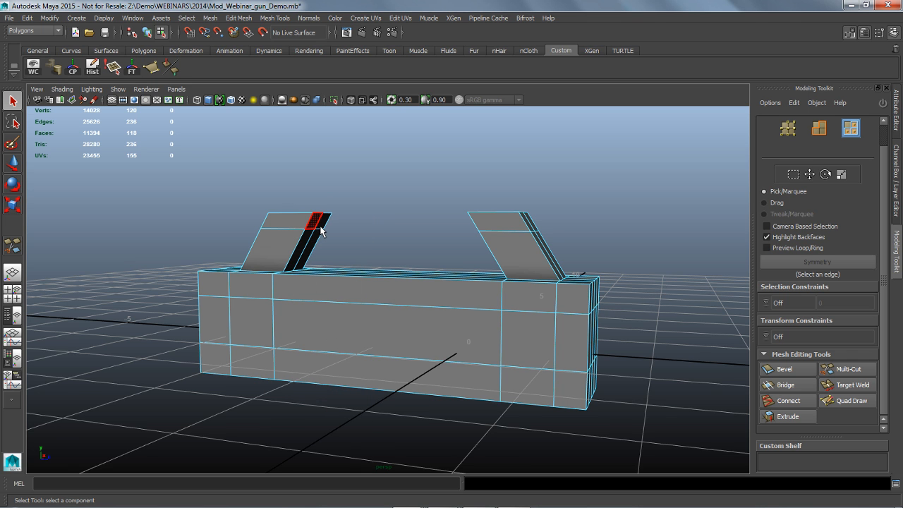
click(328, 226)
shift+click(334, 230)
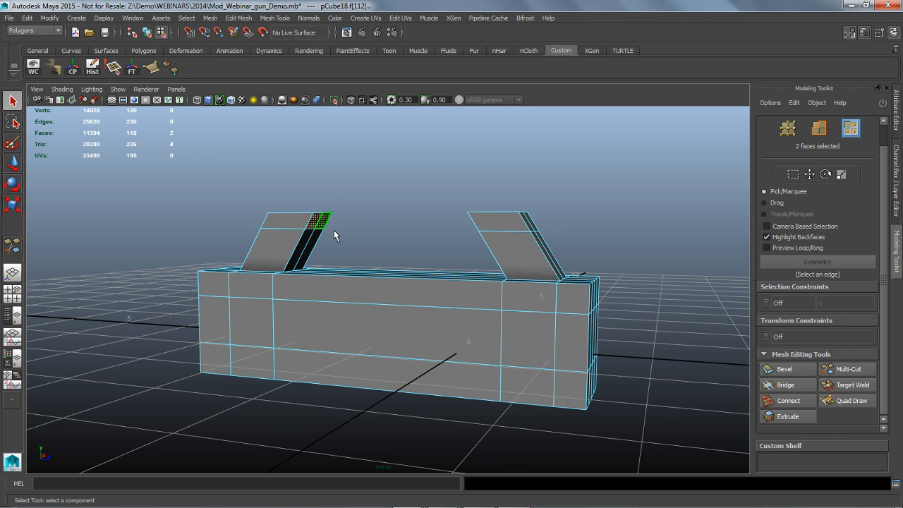
alt+drag(334, 230, 576, 277)
shift+click(513, 227)
shift+click(508, 231)
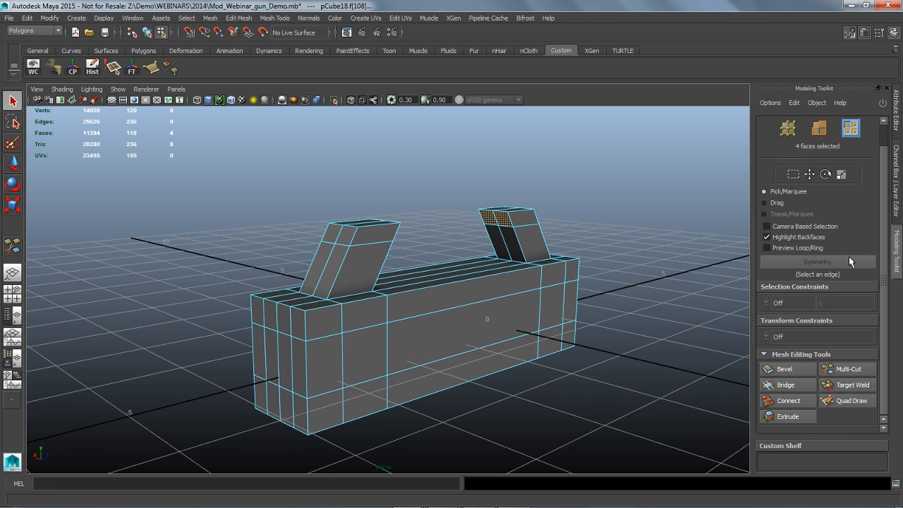
click(798, 388)
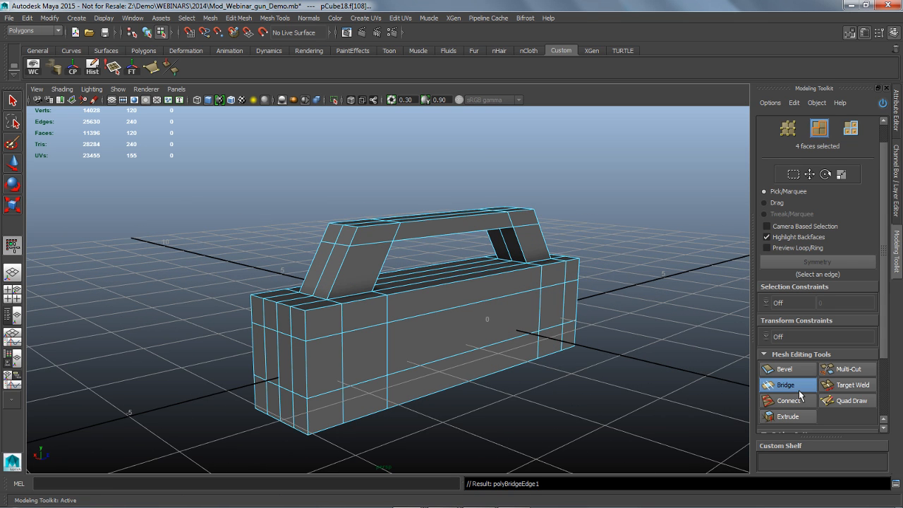
alt+drag(650, 323, 584, 309)
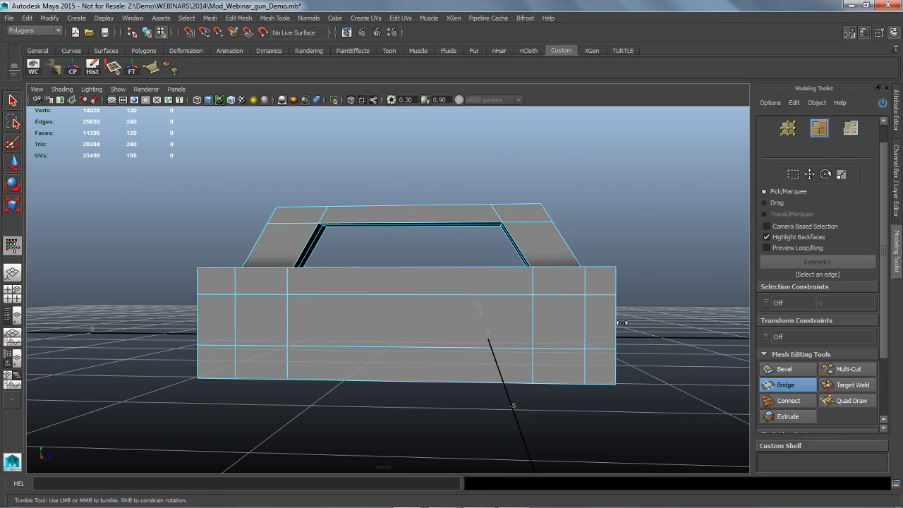
Step: Try a Taper of 1.43 and a Twist of 0.36 on the bridge and go back to the plain bridge
drag(886, 321, 891, 400)
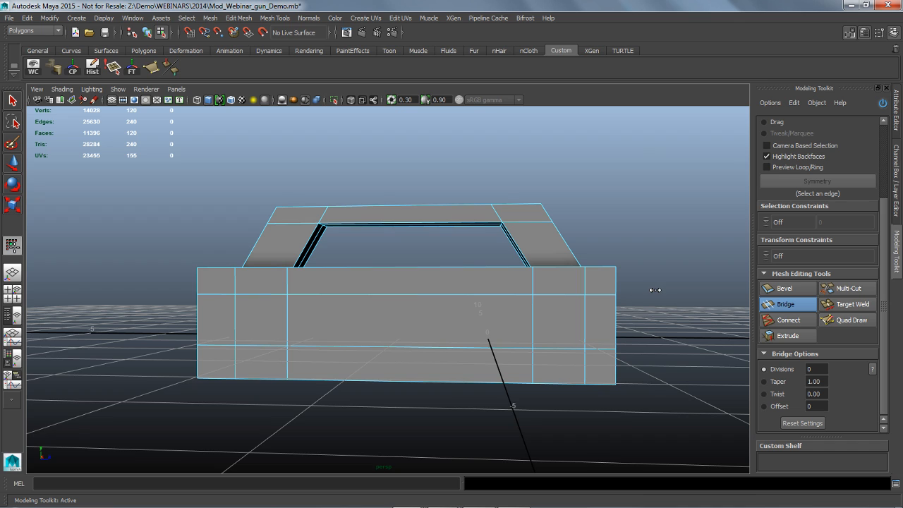
click(785, 381)
key(ctrl+z)
drag(667, 251, 706, 288)
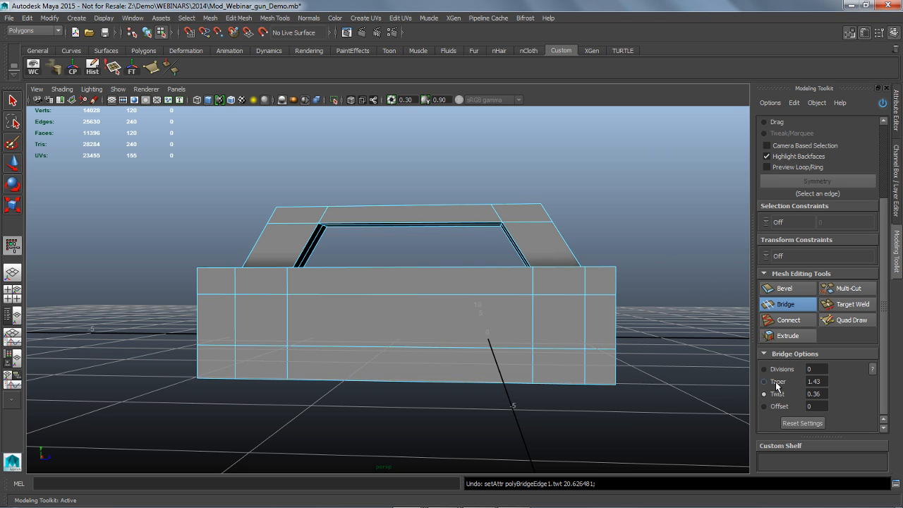
key(ctrl+z)
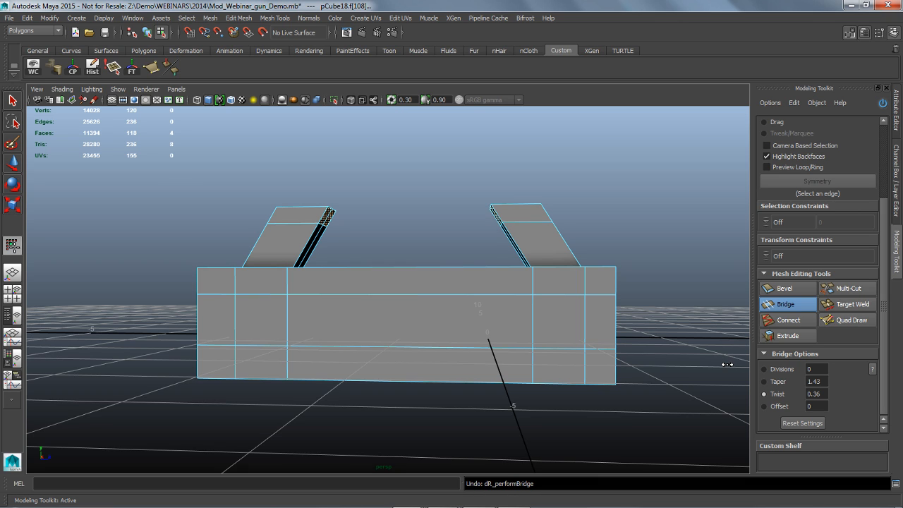
key(shift+z)
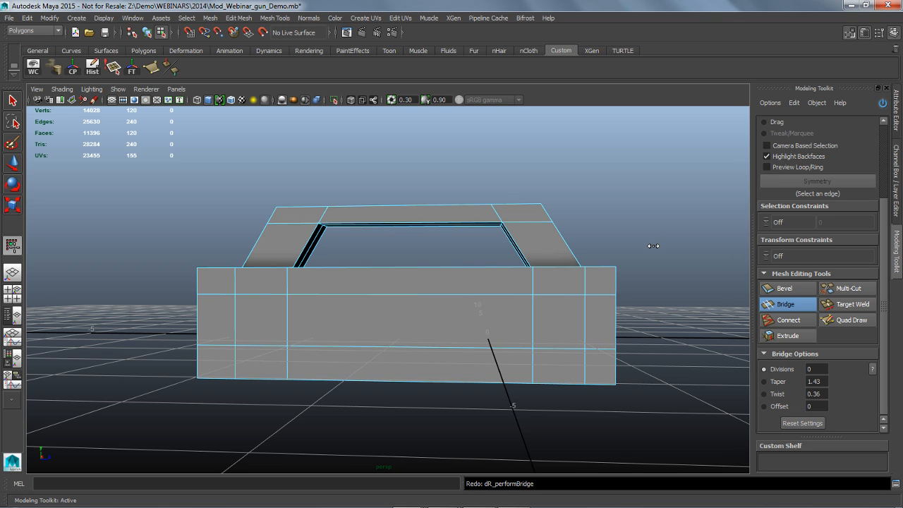
Step: Set the handle bridge's Divisions to 2 and leave the Bridge tool
drag(654, 245, 666, 284)
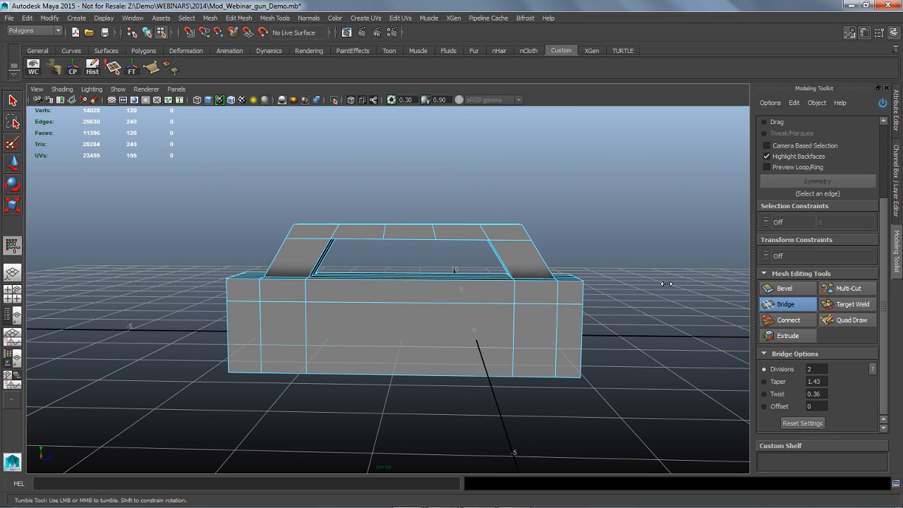
click(12, 101)
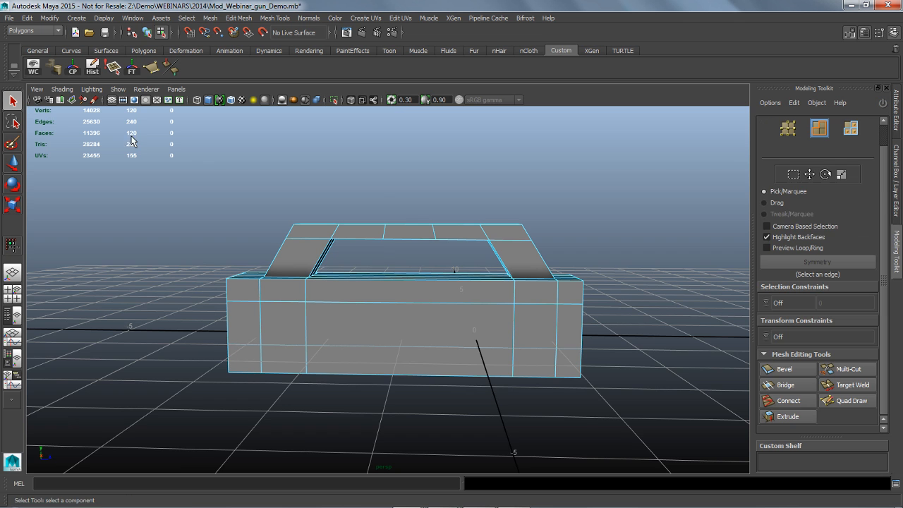
alt+drag(479, 215, 475, 213)
alt+right_drag(452, 289, 425, 276)
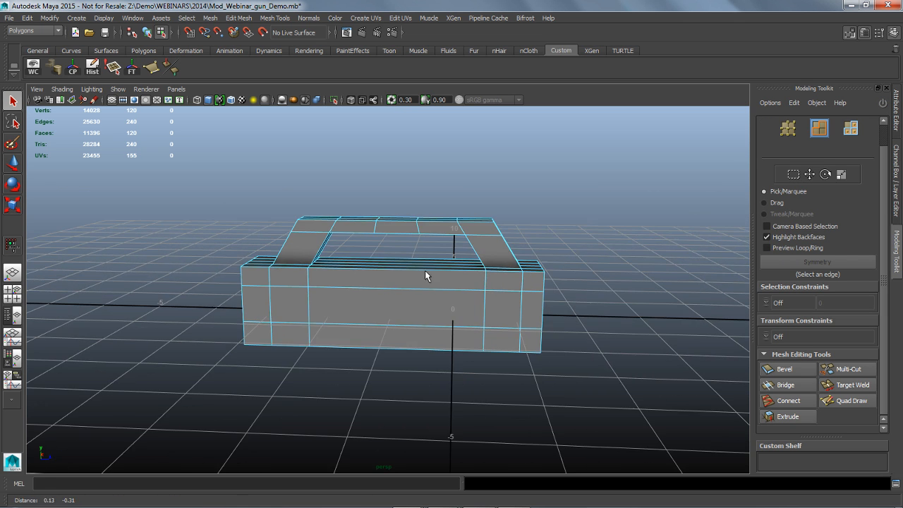
alt+drag(425, 275, 428, 292)
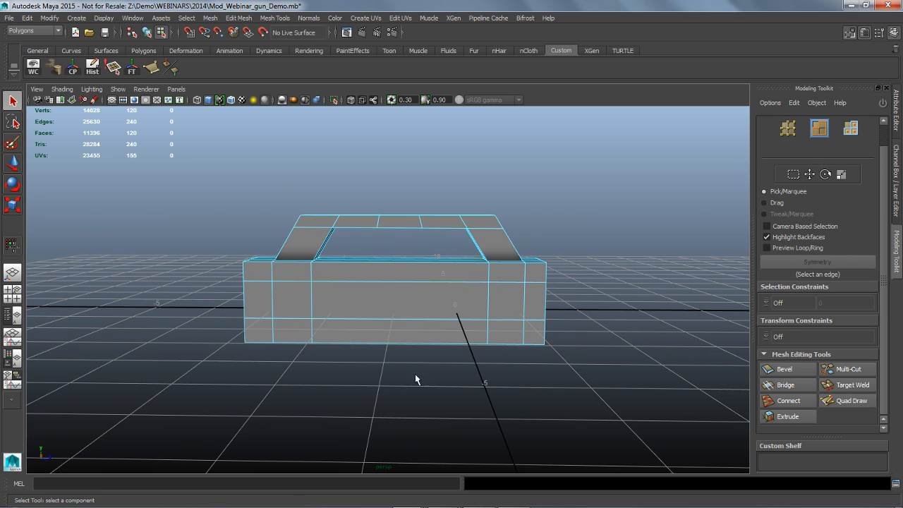
Step: Enable multi-component selection and select the four middle faces at the rear end of the block's underside
alt+drag(411, 375, 302, 305)
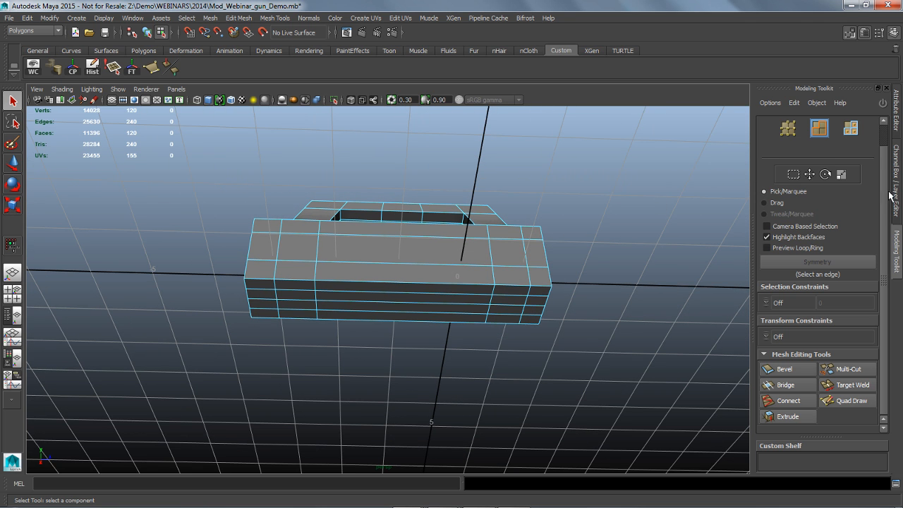
click(852, 134)
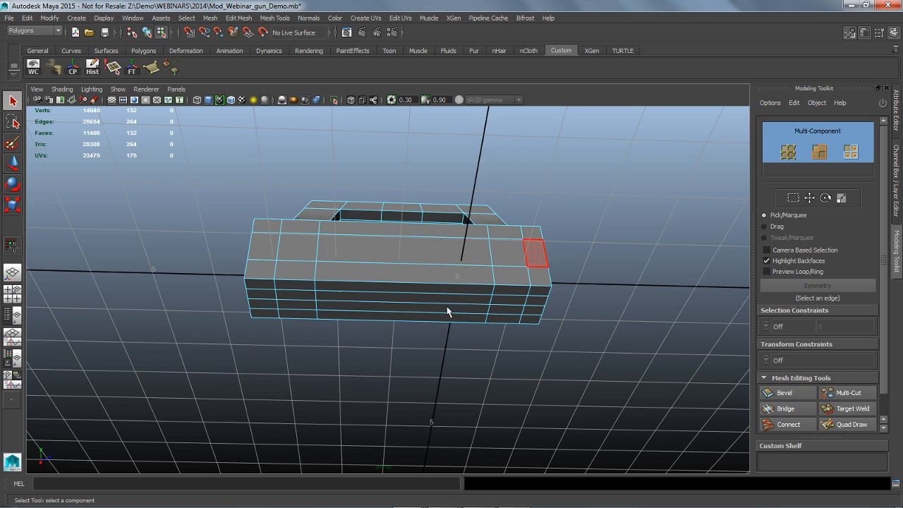
click(297, 295)
shift+click(310, 308)
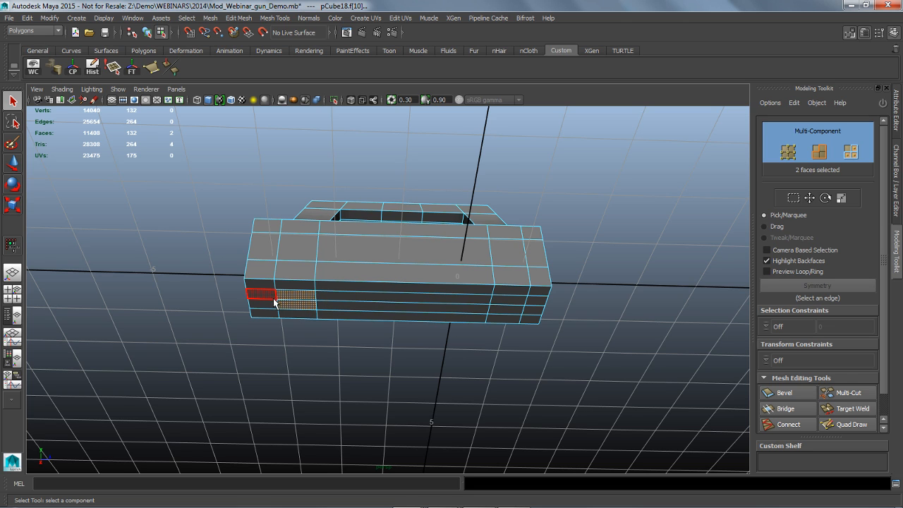
shift+click(268, 294)
shift+click(265, 304)
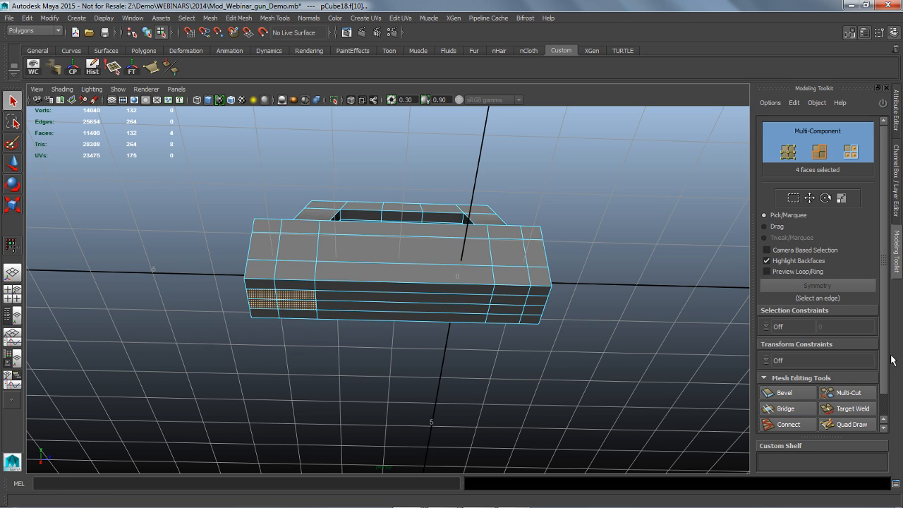
Step: Extrude the four selected underside faces into a grip with a Local Z of 1.57 and an Offset of -0.174
scroll(868, 366, down, 1)
click(784, 416)
scroll(887, 419, down, 3)
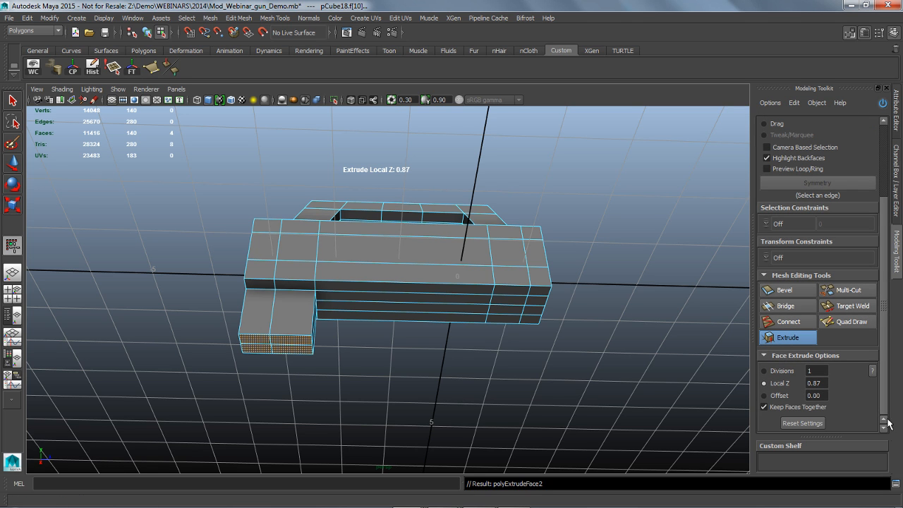
click(813, 424)
drag(454, 380, 548, 393)
alt+right_drag(548, 393, 542, 425)
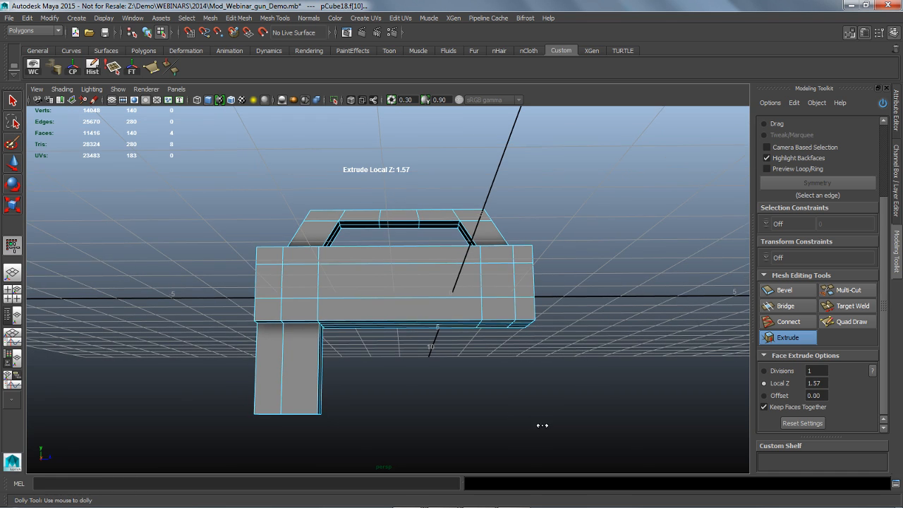
click(776, 395)
drag(568, 414, 370, 410)
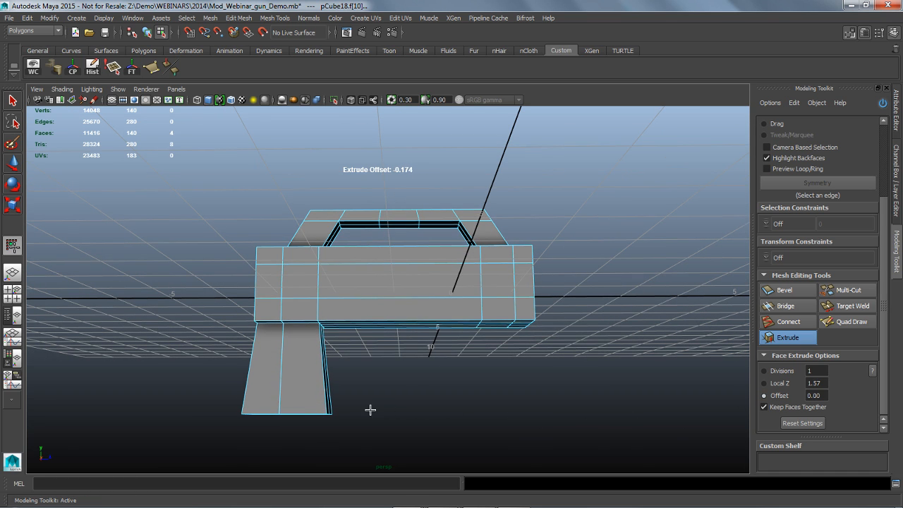
Step: Move the grip's end faces backward and slightly down so that the grip slants away from the block
key(w)
drag(229, 415, 192, 416)
drag(248, 470, 245, 483)
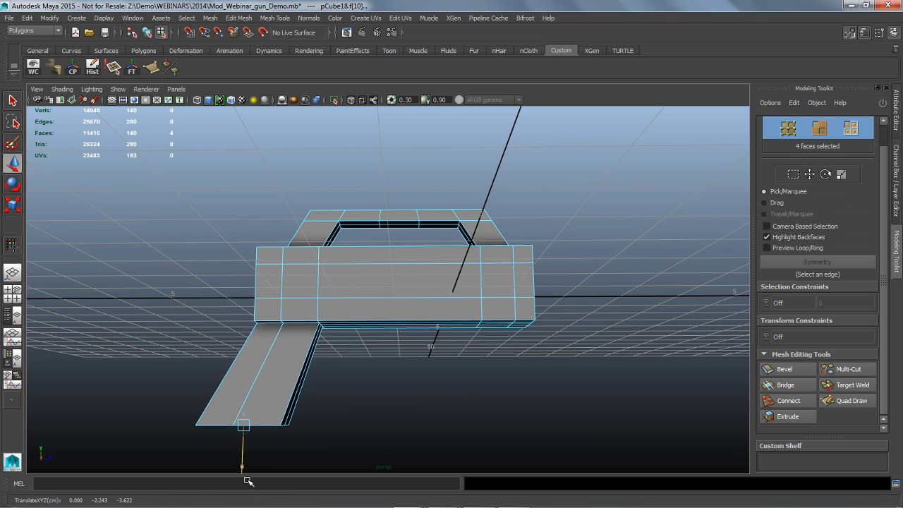
alt+drag(423, 392, 455, 385)
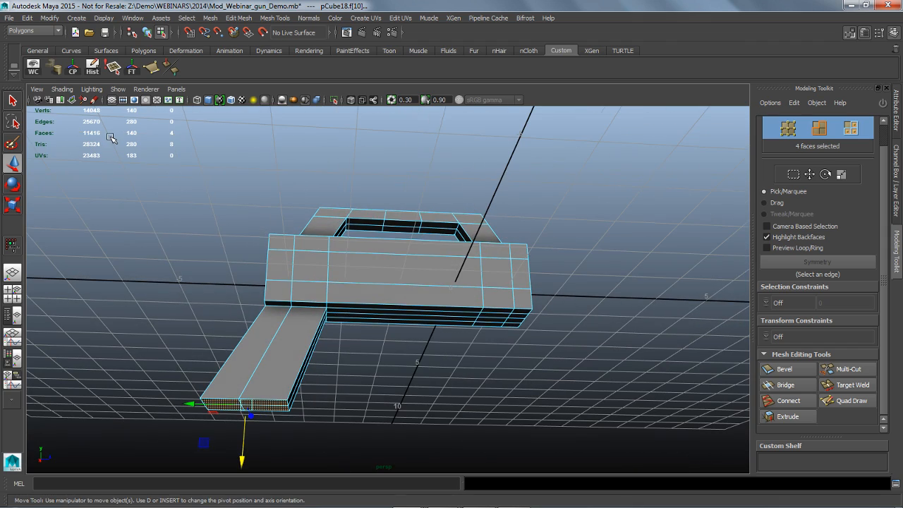
click(14, 101)
click(497, 302)
alt+drag(524, 359, 517, 367)
alt+right_drag(430, 355, 446, 375)
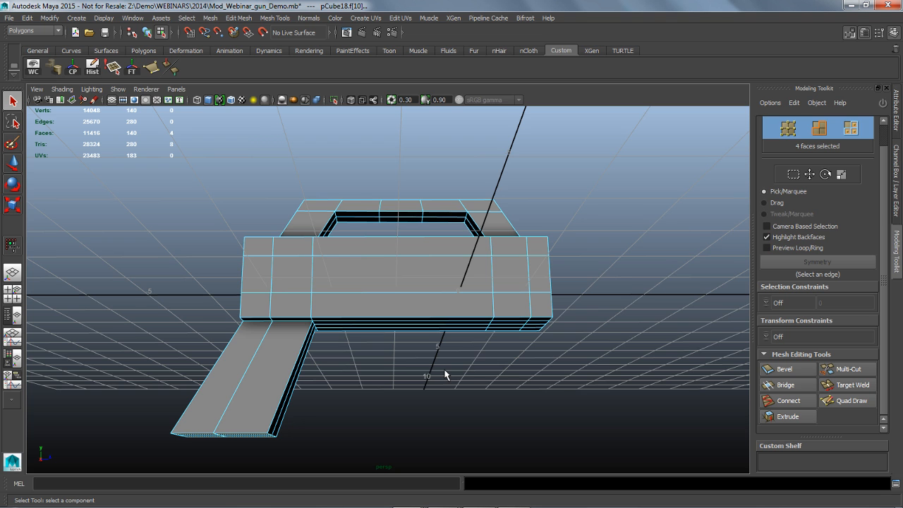
Step: Insert two vertical edge loops close together around the block, just in front of the grip, with Multi-Cut
click(850, 371)
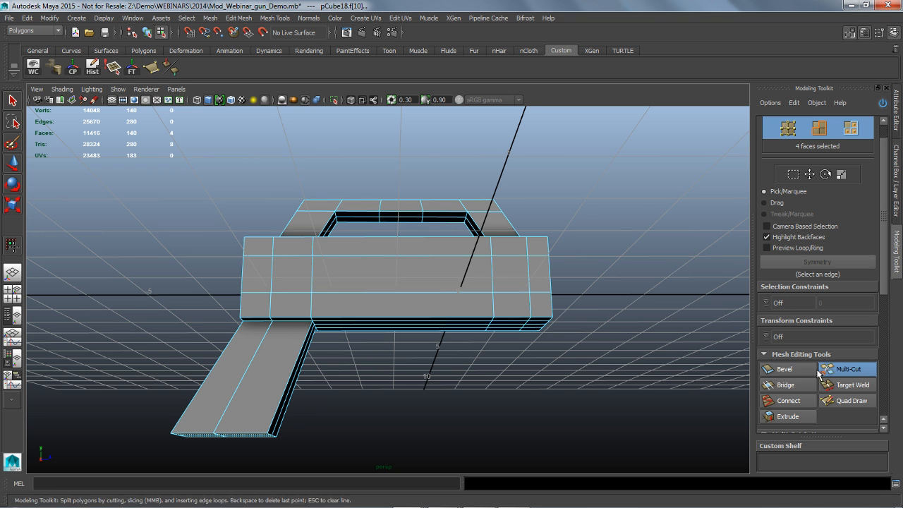
alt+right_drag(432, 359, 438, 349)
alt+middle_drag(438, 350, 457, 334)
alt+drag(457, 334, 393, 283)
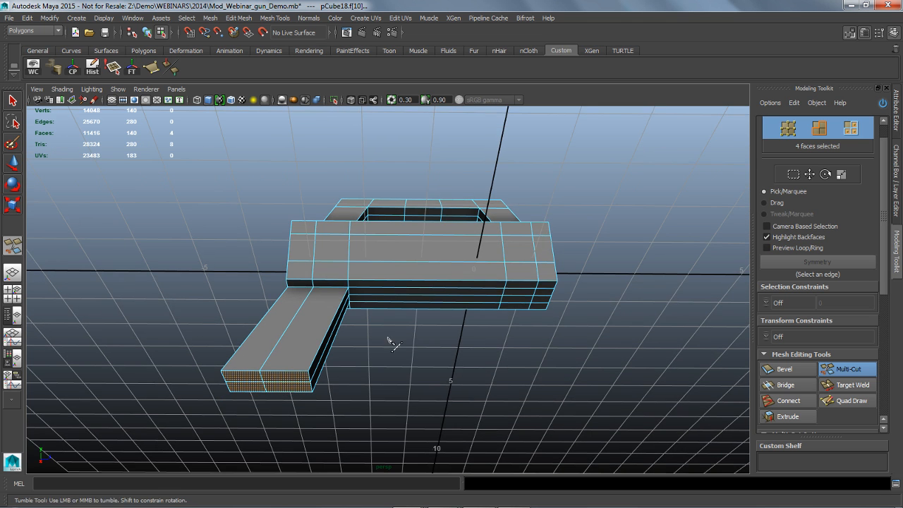
alt+right_drag(393, 282, 410, 304)
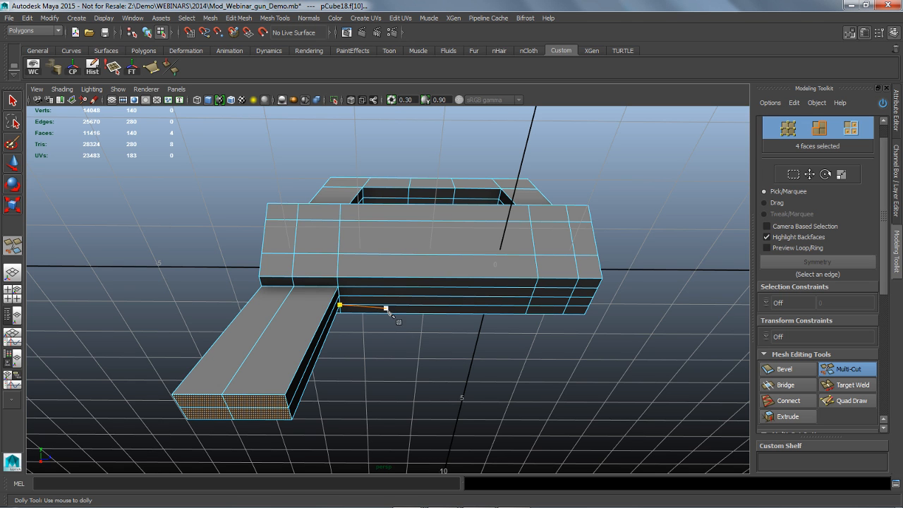
alt+drag(412, 297, 410, 322)
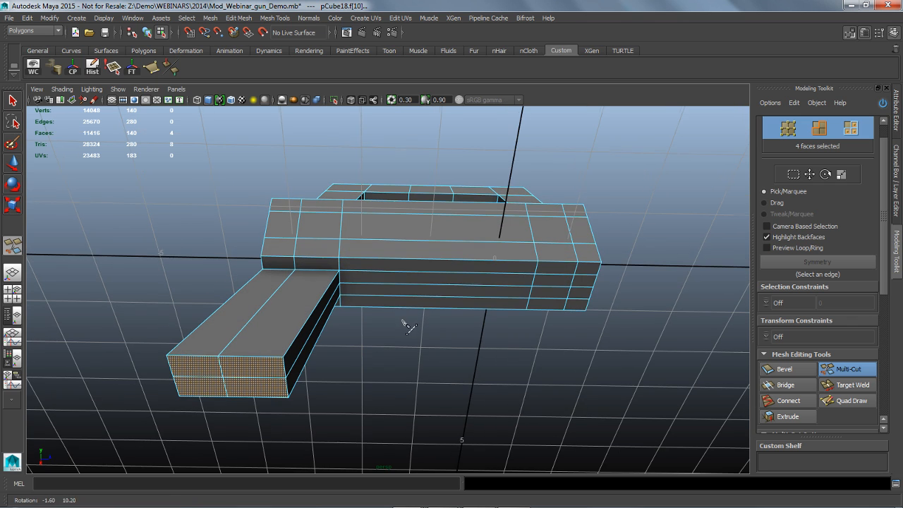
ctrl+click(378, 282)
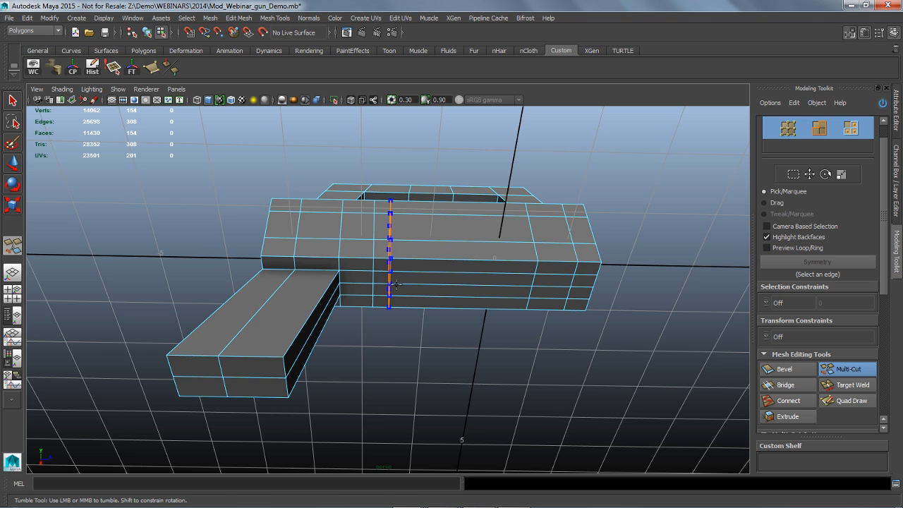
ctrl+click(396, 285)
mouse_move(431, 362)
alt+mouse_down()
mouse_move(429, 345)
mouse_move(436, 362)
alt+mouse_up()
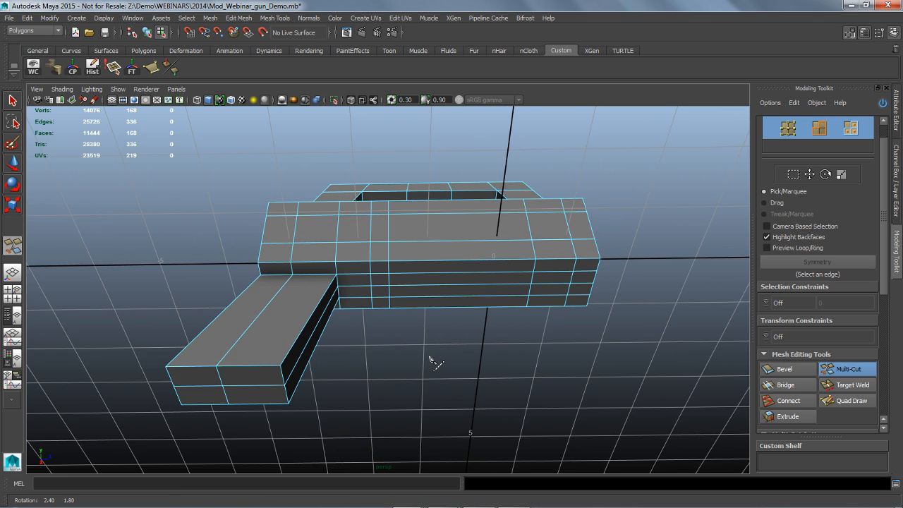
Step: Select both new edge loops and slide them together away from the grip with the Slide Edge Tool
key(q)
alt+drag(376, 331, 376, 244)
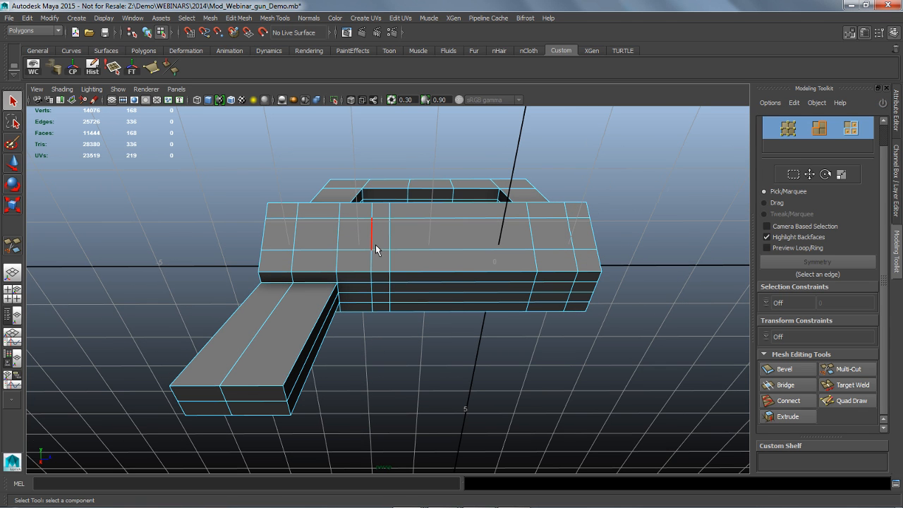
double_click(377, 242)
shift+double_click(390, 240)
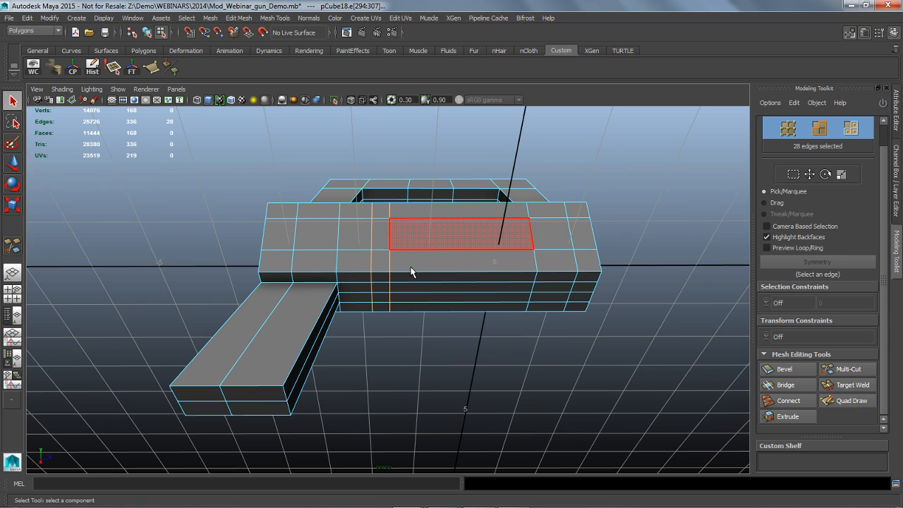
alt+drag(439, 317, 438, 322)
shift+right_click(396, 232)
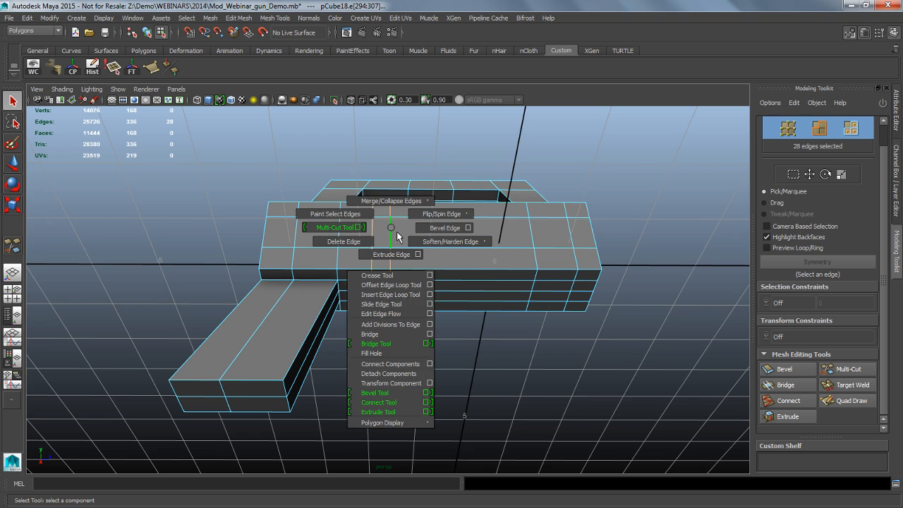
double_click(398, 233)
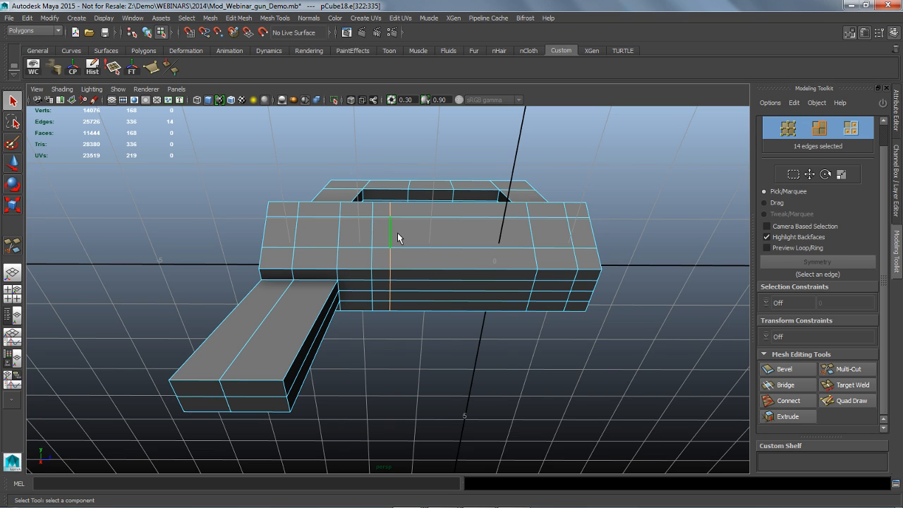
shift+right_drag(398, 240, 402, 316)
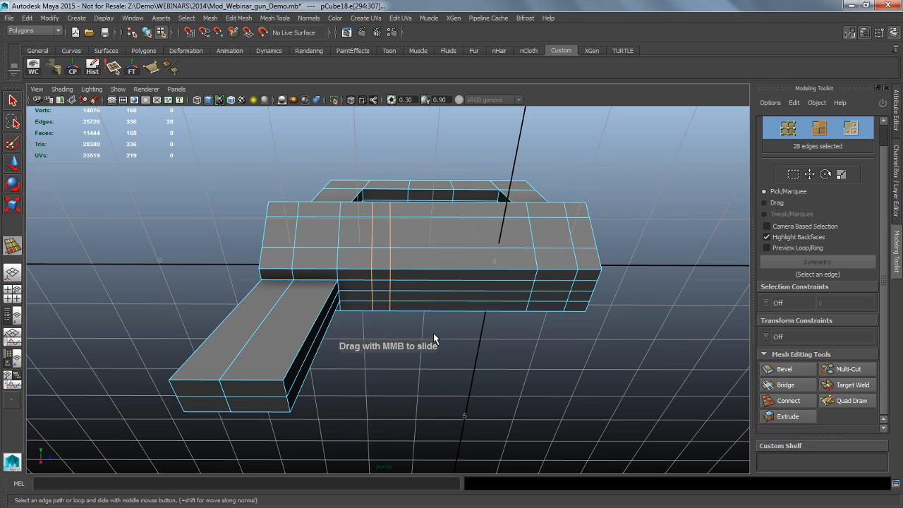
middle_drag(433, 332, 496, 365)
Step: Try sliding each of the two edge loops separately to fine-tune its position
click(519, 290)
click(393, 282)
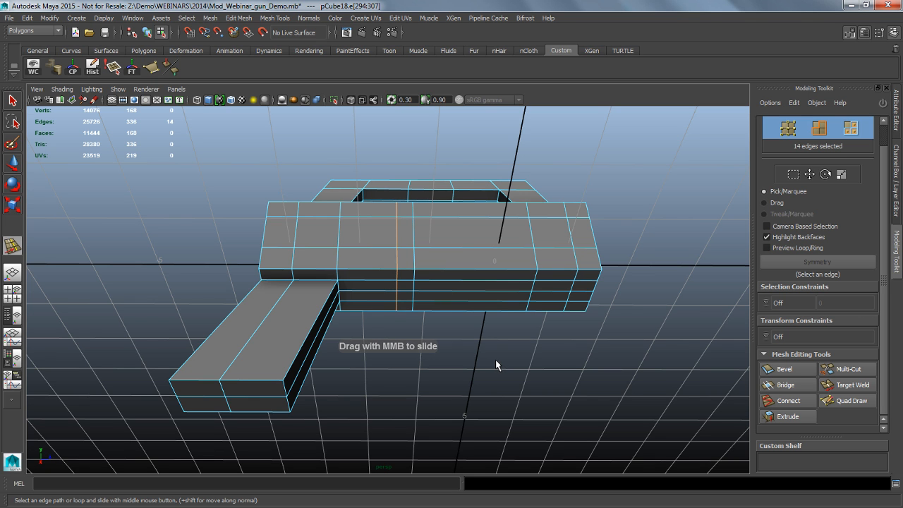
alt+drag(477, 371, 447, 313)
middle_drag(476, 358, 475, 358)
click(428, 291)
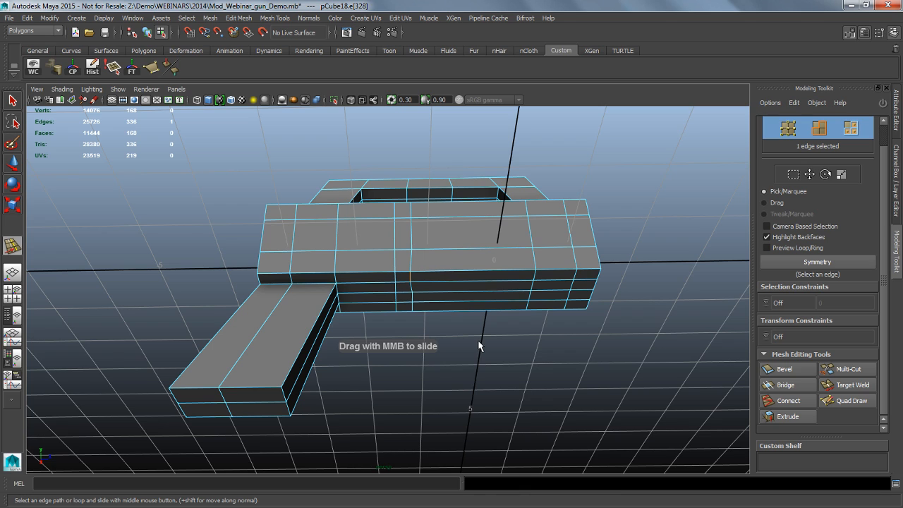
Step: Undo the separate slides of the two edge loops
key(ctrl+z)
key(ctrl+z)
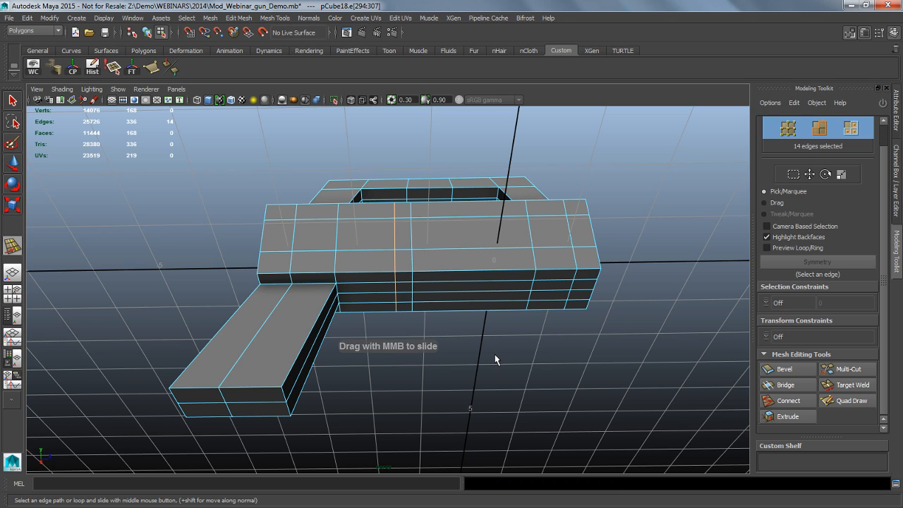
key(ctrl+z)
key(ctrl+z)
key(ctrl+z)
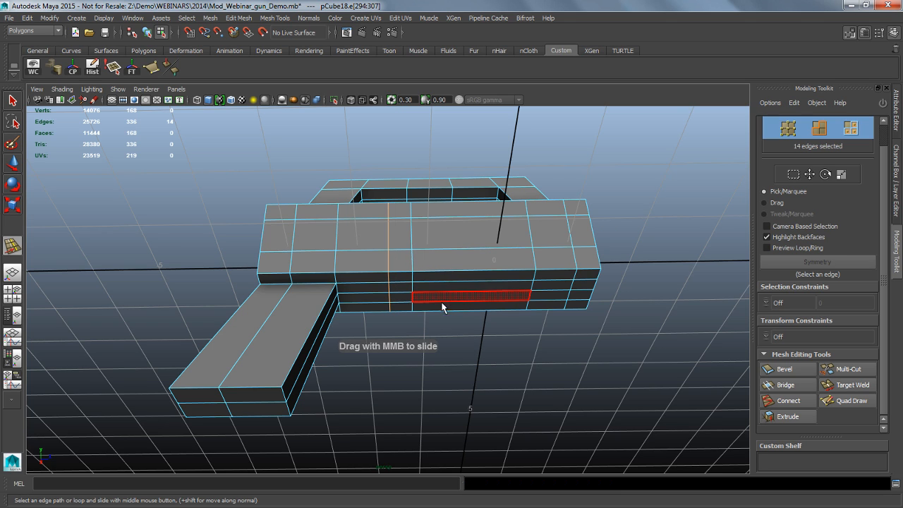
key(ctrl+z)
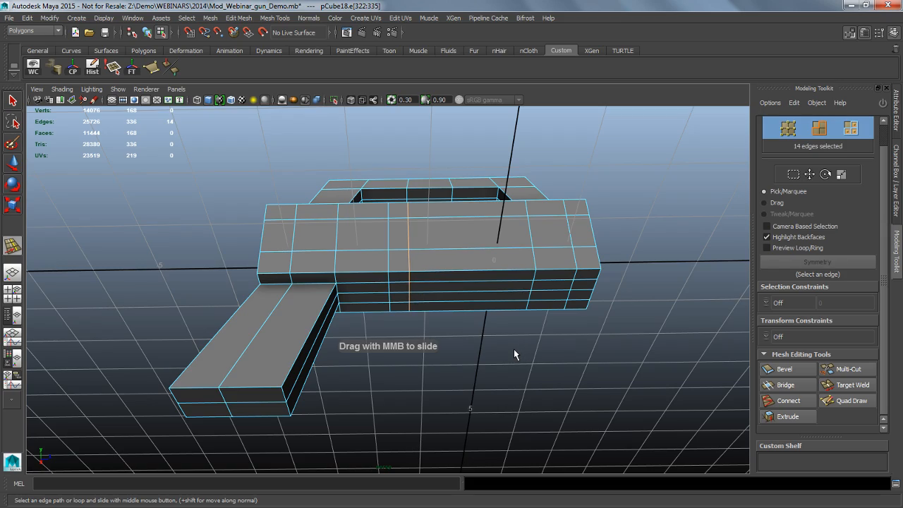
Step: Leave the Slide Edge Tool and switch the gun mesh back to object selection mode
alt+drag(513, 350, 480, 361)
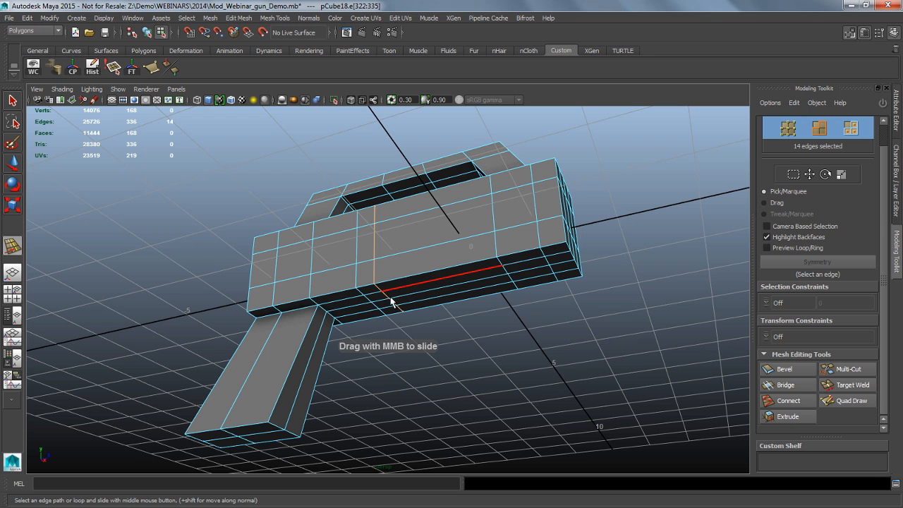
alt+drag(323, 288, 225, 286)
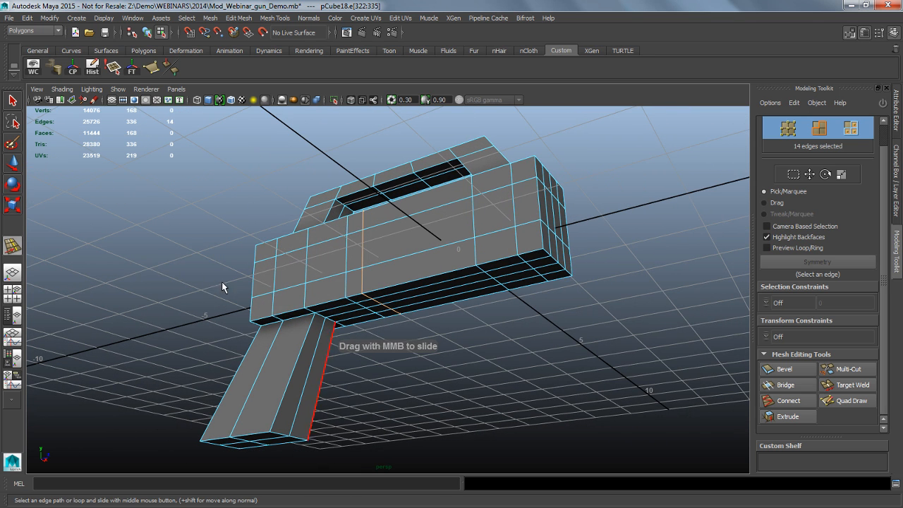
key(q)
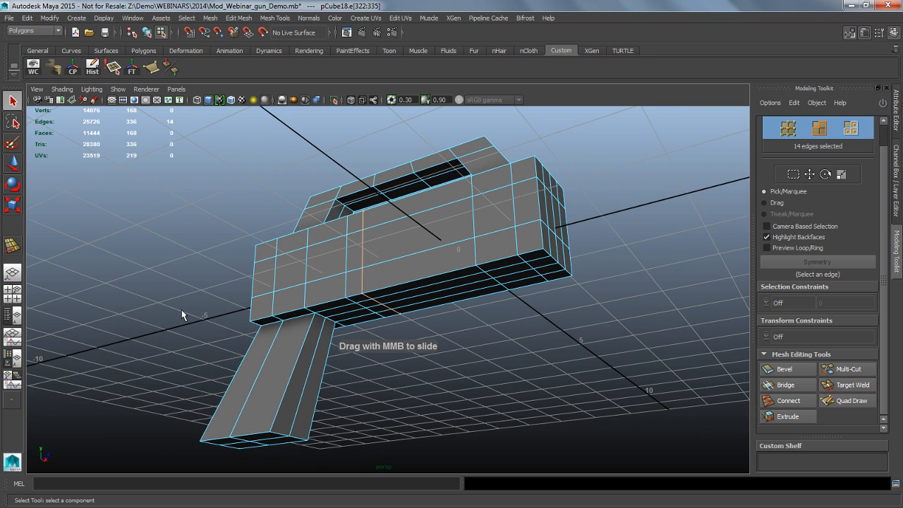
key(F8)
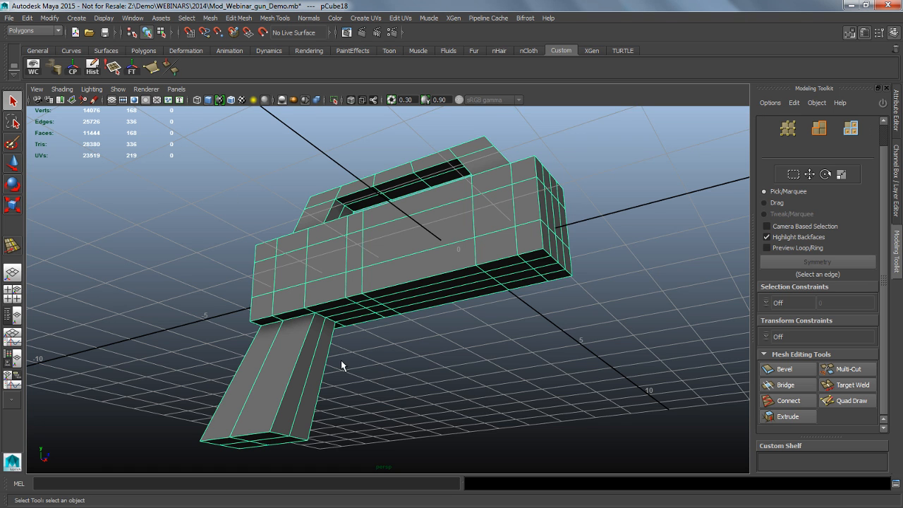
alt+drag(342, 365, 400, 277)
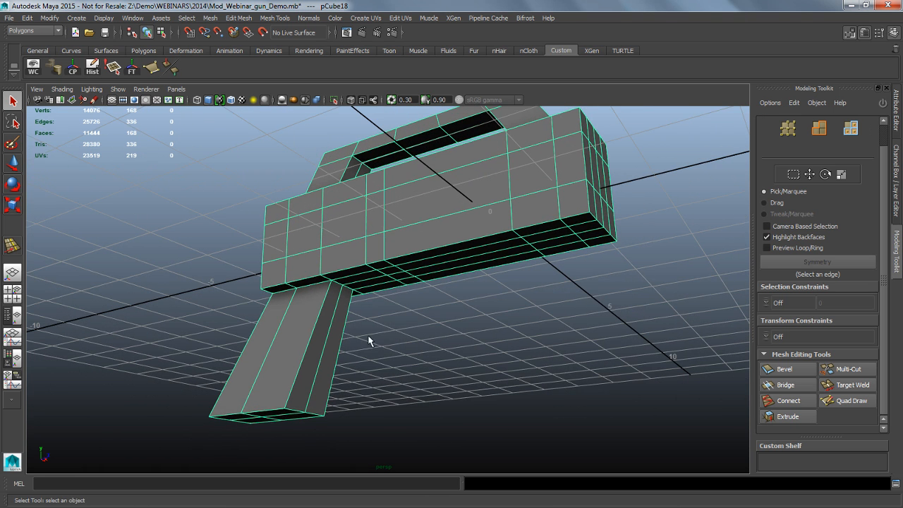
Step: Cut two closely spaced horizontal edge loops around the upper part of the grip with Multi-Cut and leave the tool
alt+drag(417, 314, 415, 338)
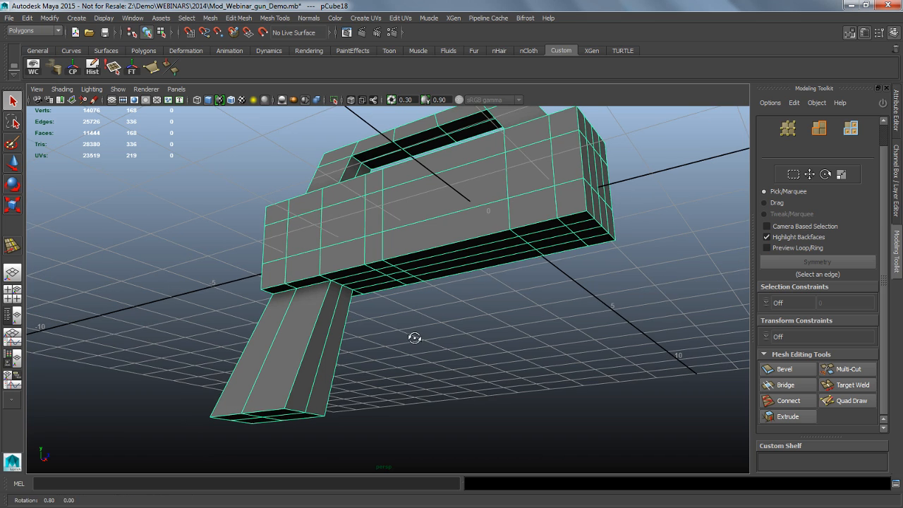
click(847, 369)
alt+drag(635, 360, 453, 357)
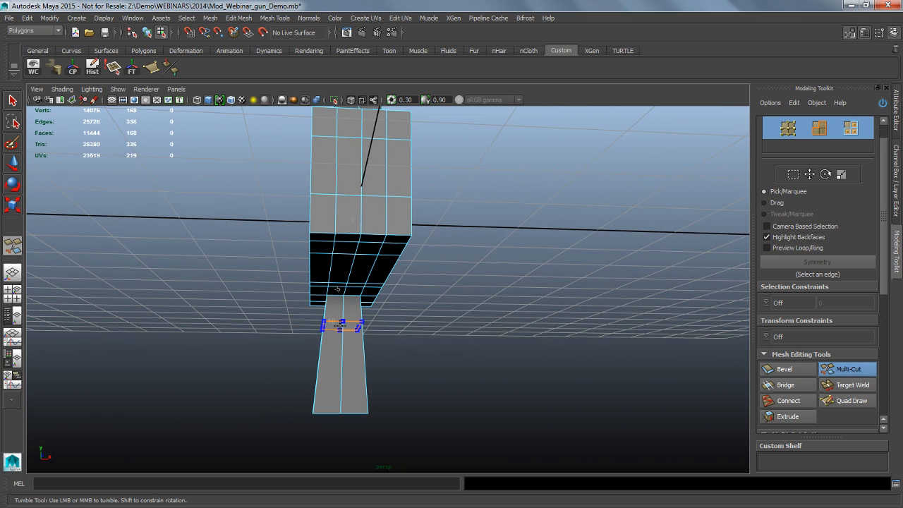
ctrl+click(341, 335)
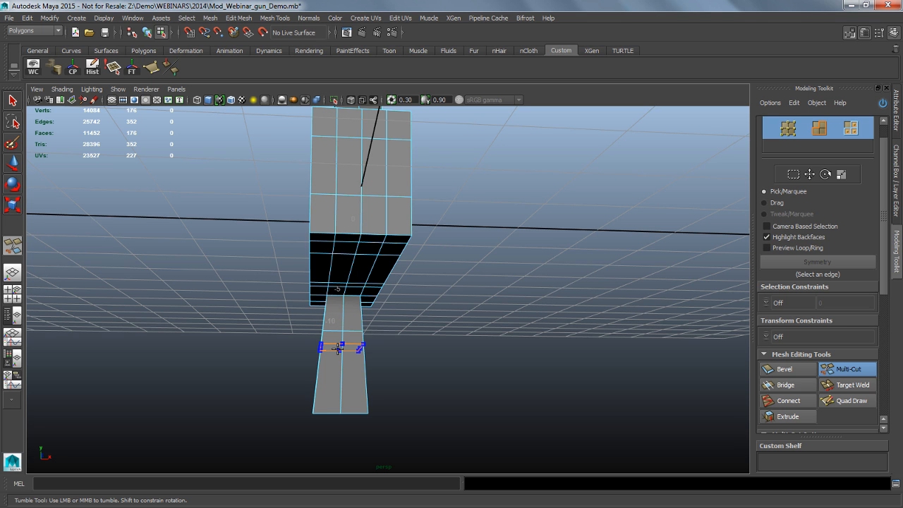
ctrl+click(339, 348)
alt+drag(459, 352, 492, 355)
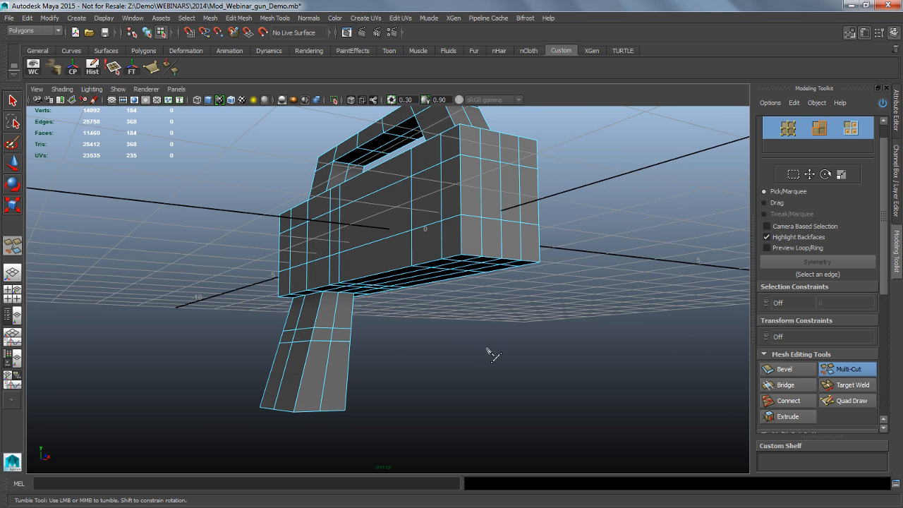
key(q)
Step: Extrude the two narrow faces between the new loops on the grip's front side, with the extrude settings reset to default
alt+drag(111, 154, 347, 359)
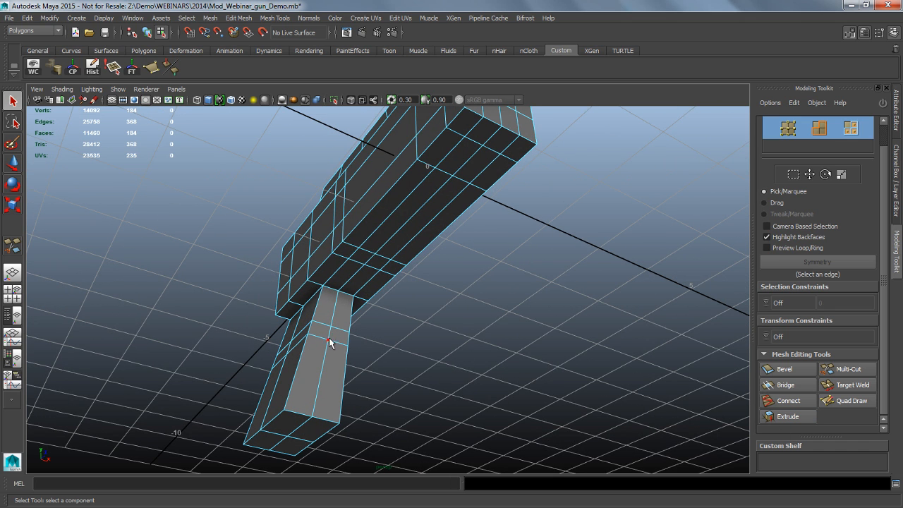
click(320, 330)
shift+click(345, 338)
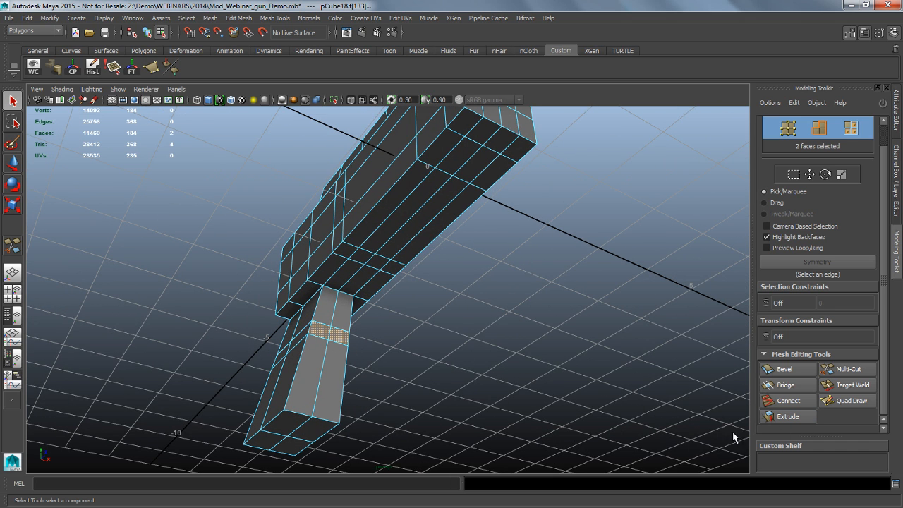
click(792, 421)
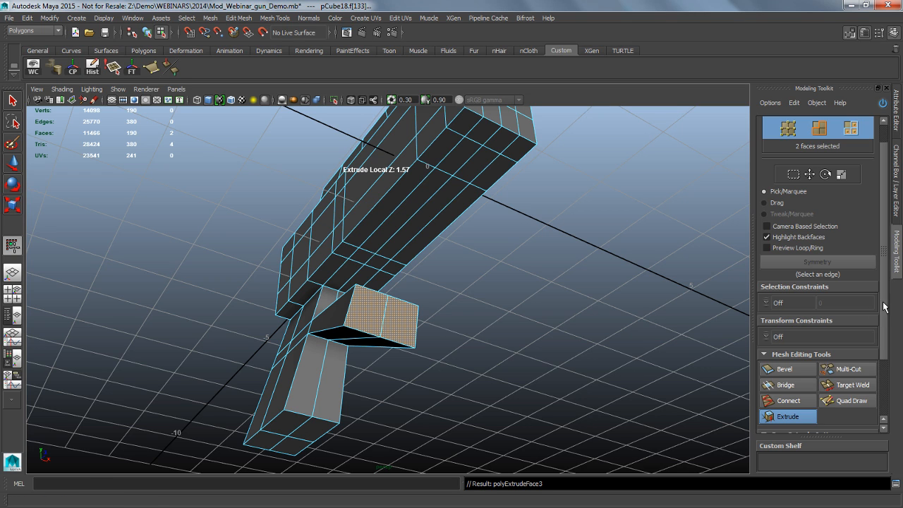
click(819, 425)
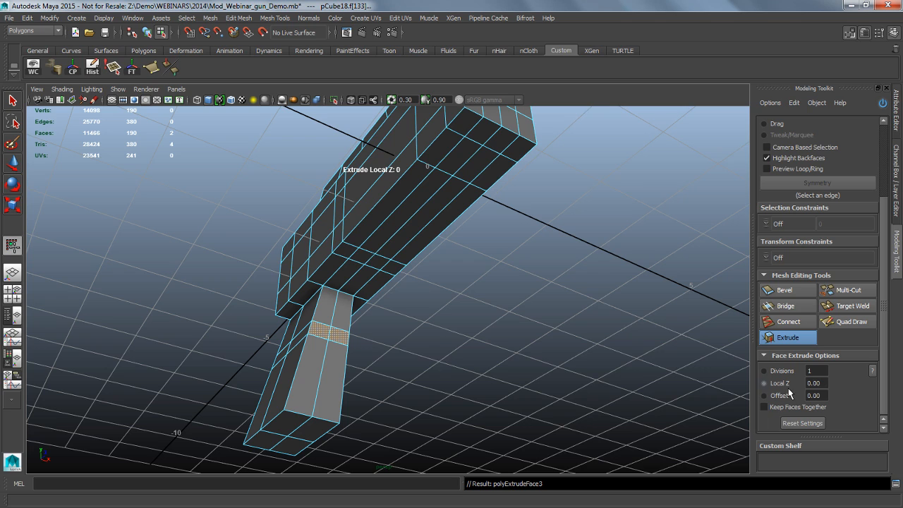
Step: Inset the two extruded grip faces individually with an offset of about 0.04, keeping no depth change, and leave Extrude
drag(599, 343, 593, 344)
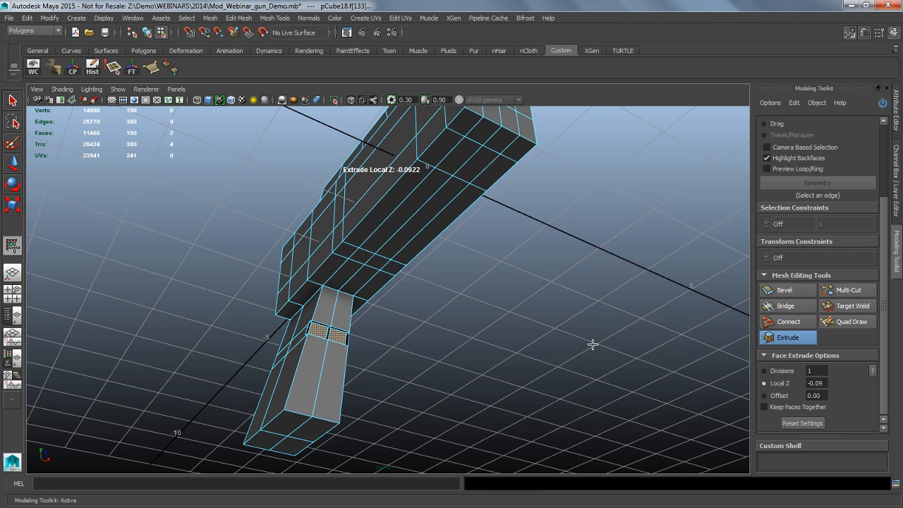
key(ctrl+z)
click(776, 400)
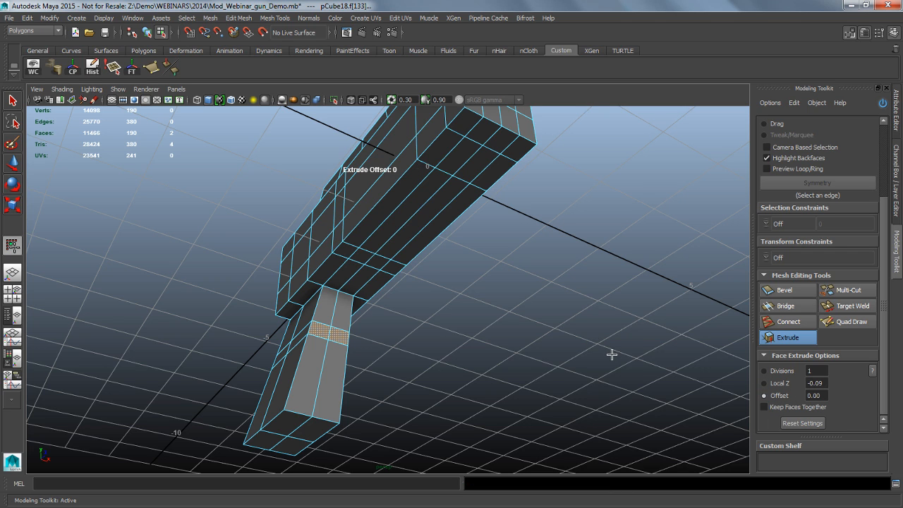
drag(611, 355, 668, 359)
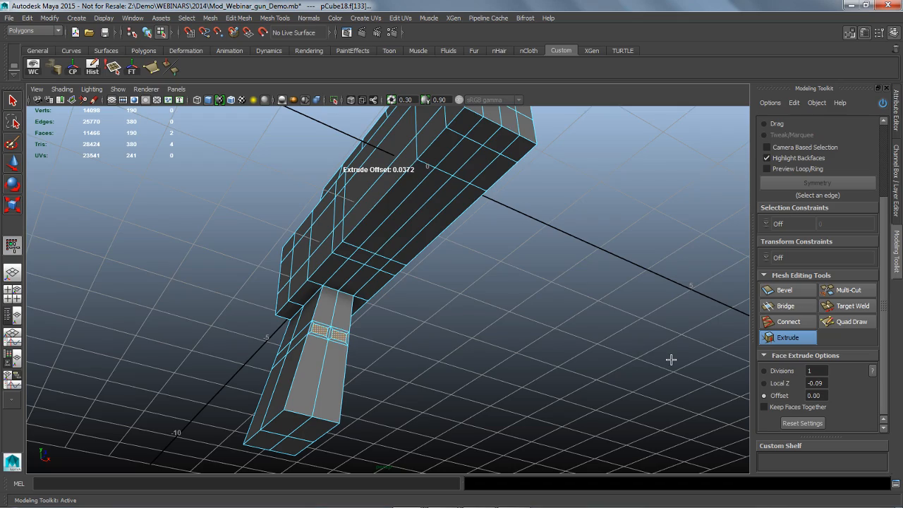
alt+drag(443, 371, 478, 348)
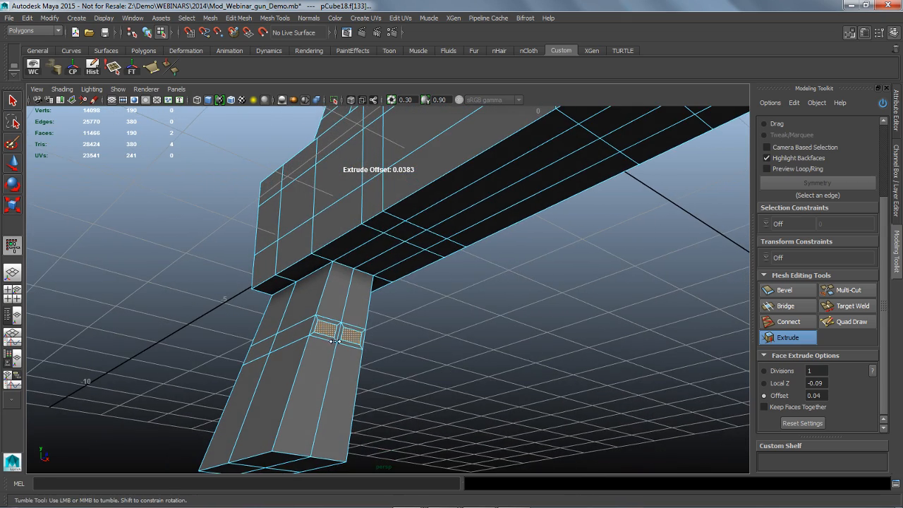
key(q)
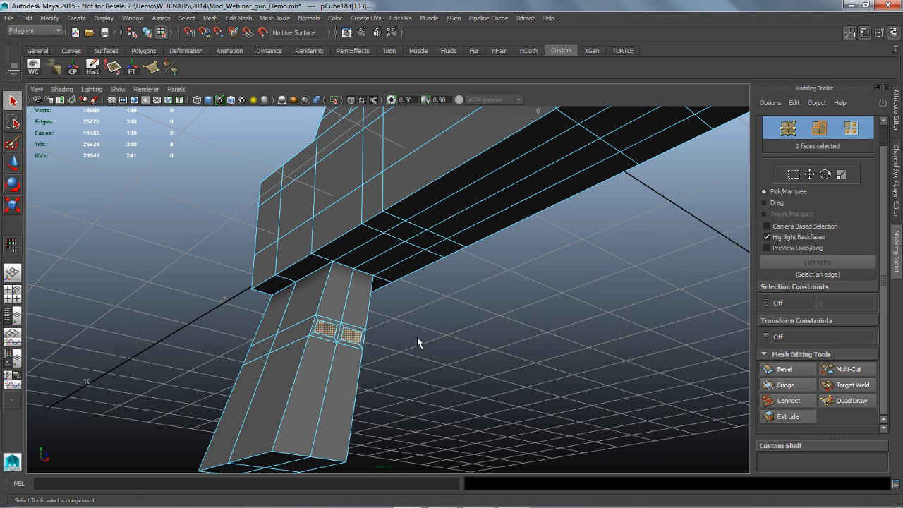
Step: Bridge one inset grip face to the matching small face on the body's underside, with the bridge settings reset
alt+drag(418, 342, 432, 321)
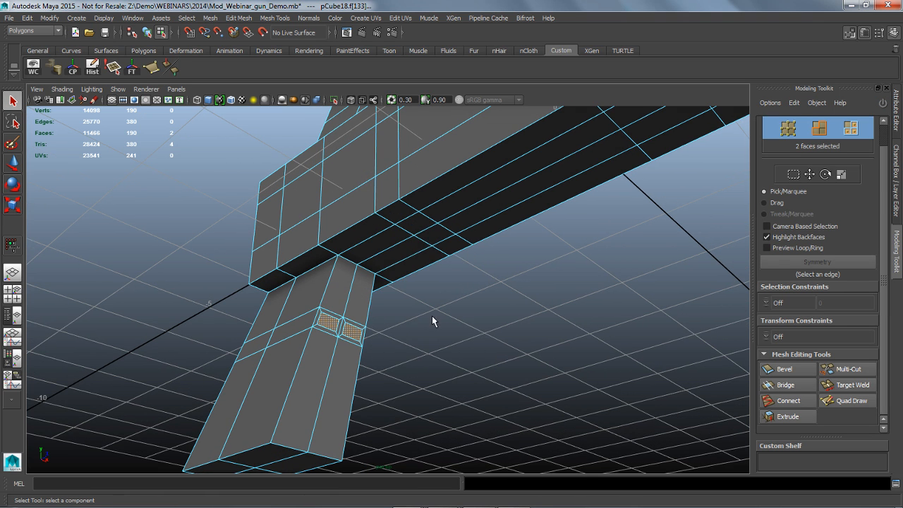
right_click(414, 220)
click(420, 227)
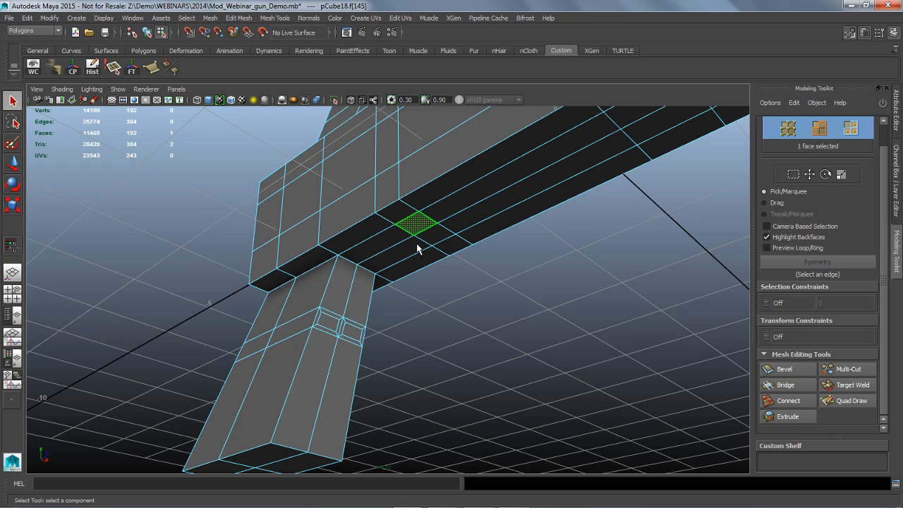
shift+click(335, 328)
alt+drag(459, 349, 421, 363)
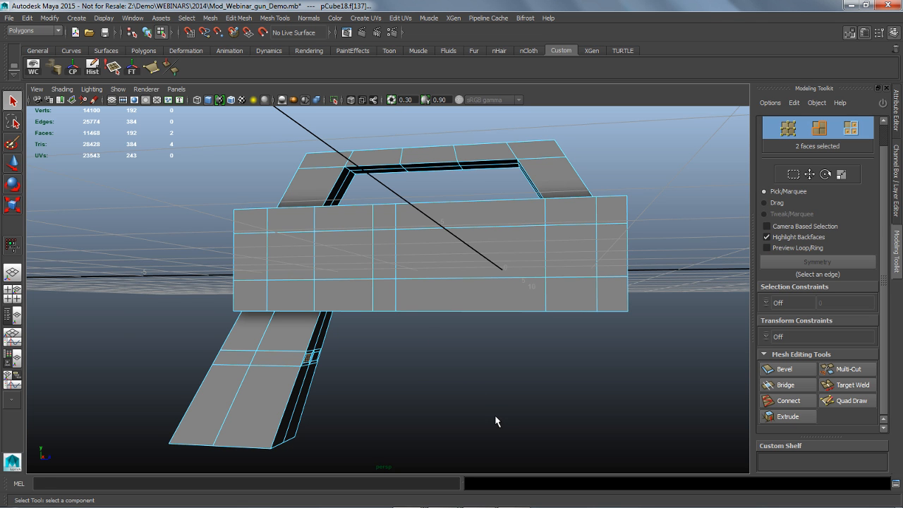
alt+drag(496, 421, 480, 404)
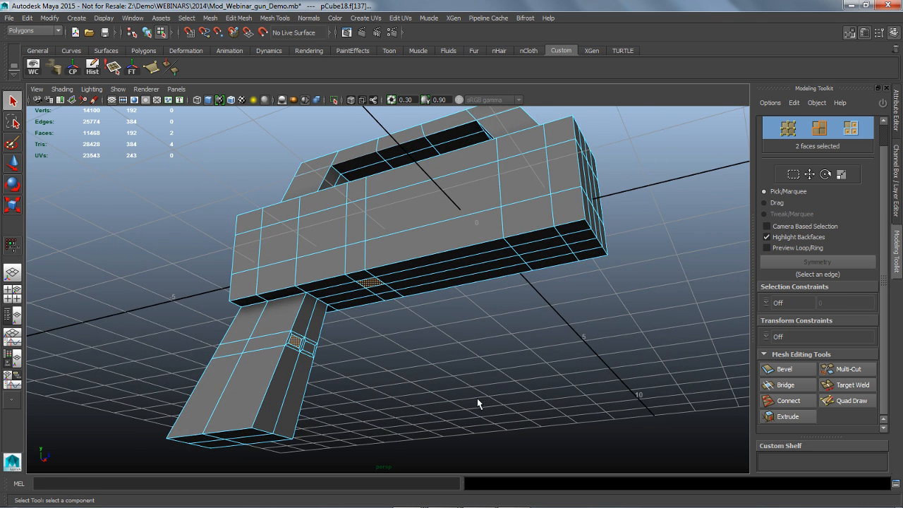
click(805, 390)
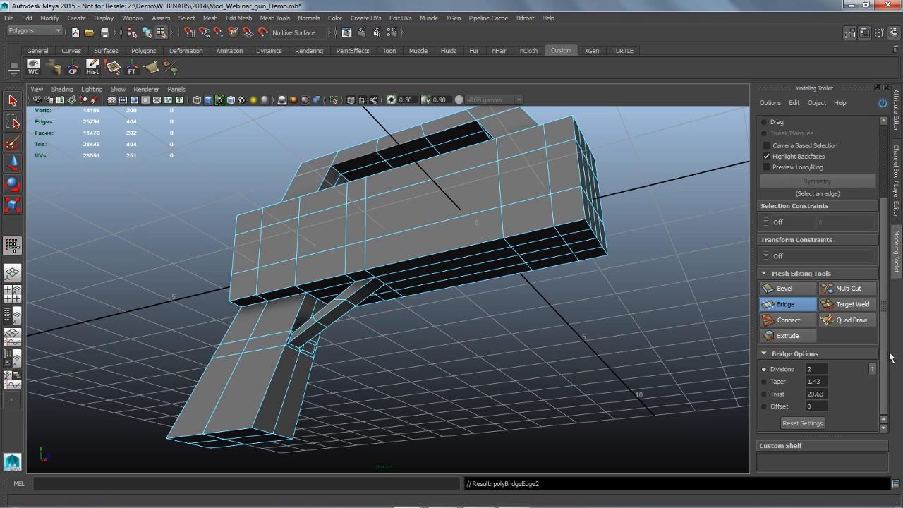
alt+right_drag(492, 368, 534, 379)
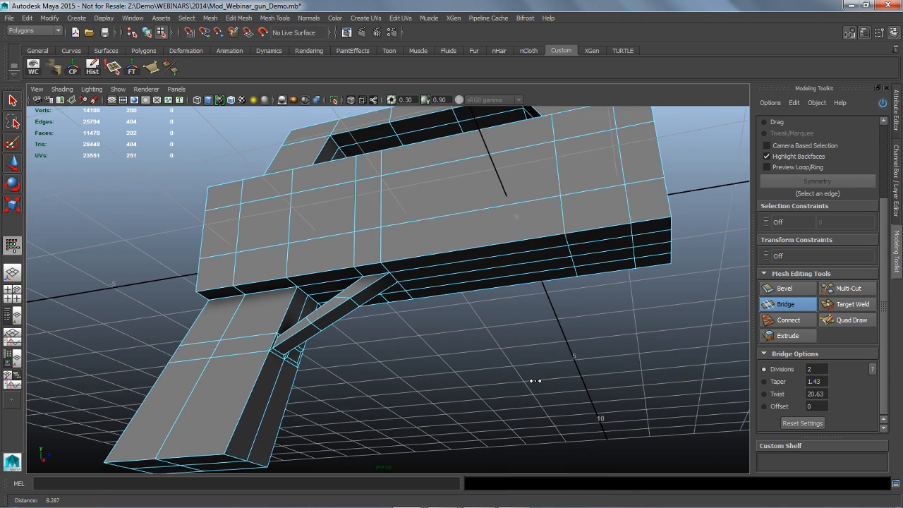
click(813, 425)
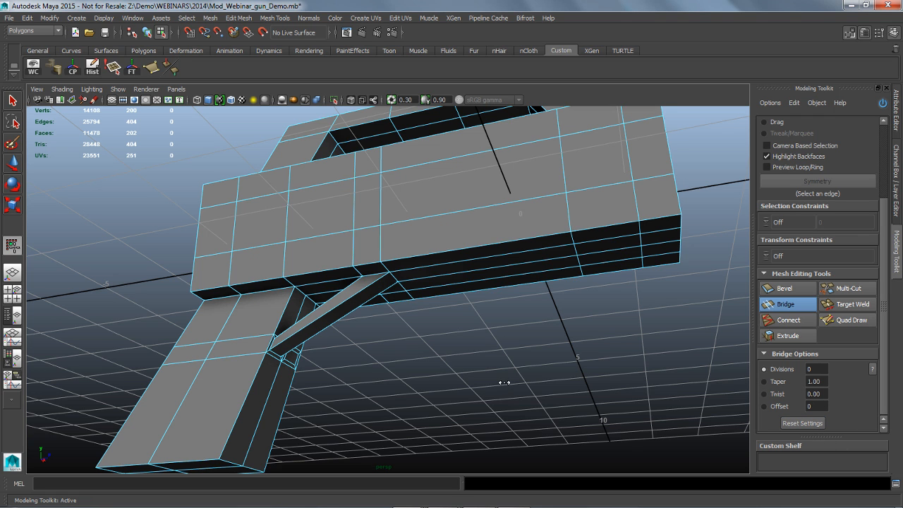
Step: Set the bridge's curve type to Blend and its divisions to 3 so it curves from the grip to the body
alt+drag(505, 382, 492, 369)
right_click(472, 344)
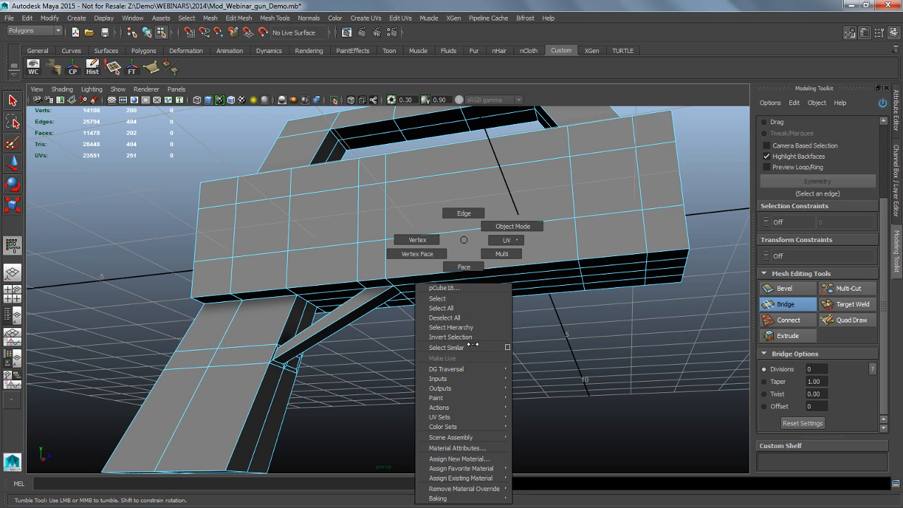
click(472, 343)
shift+right_click(472, 355)
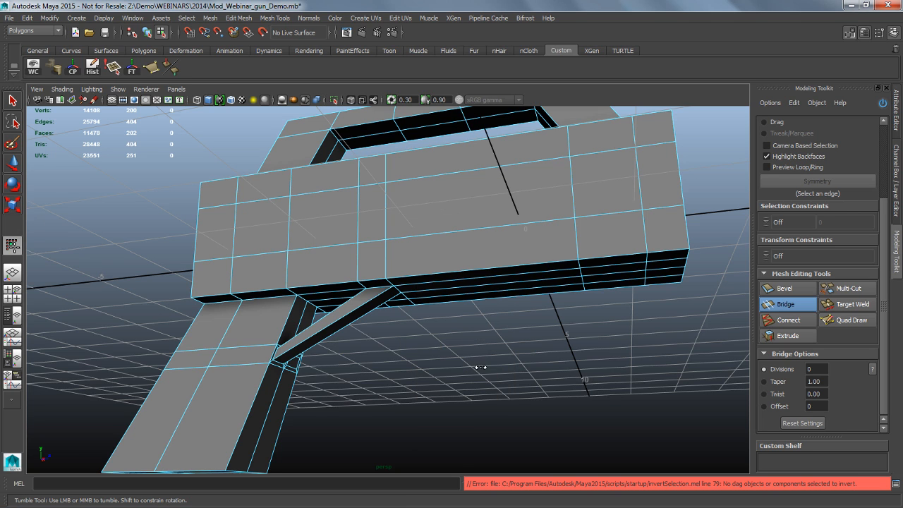
alt+drag(481, 368, 482, 389)
shift+right_click(482, 388)
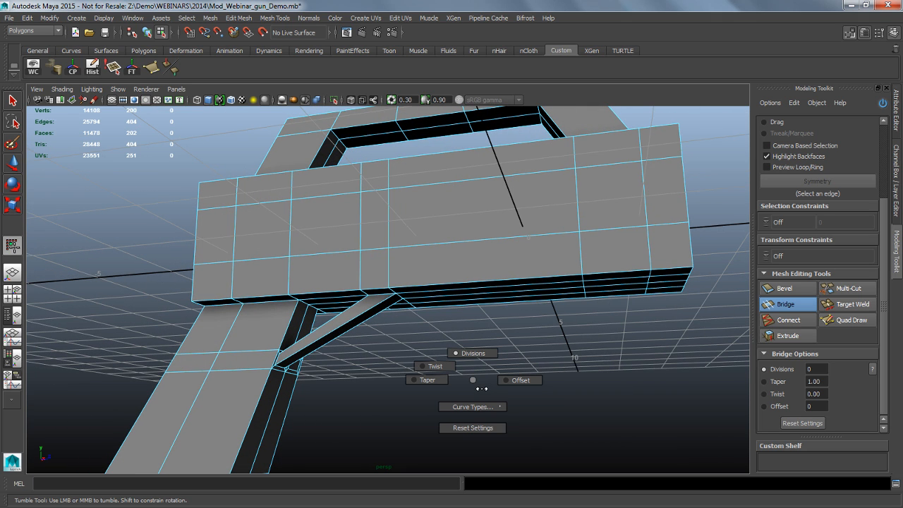
mouse_move(458, 369)
right_down()
mouse_move(502, 382)
mouse_move(482, 414)
mouse_move(438, 411)
right_up()
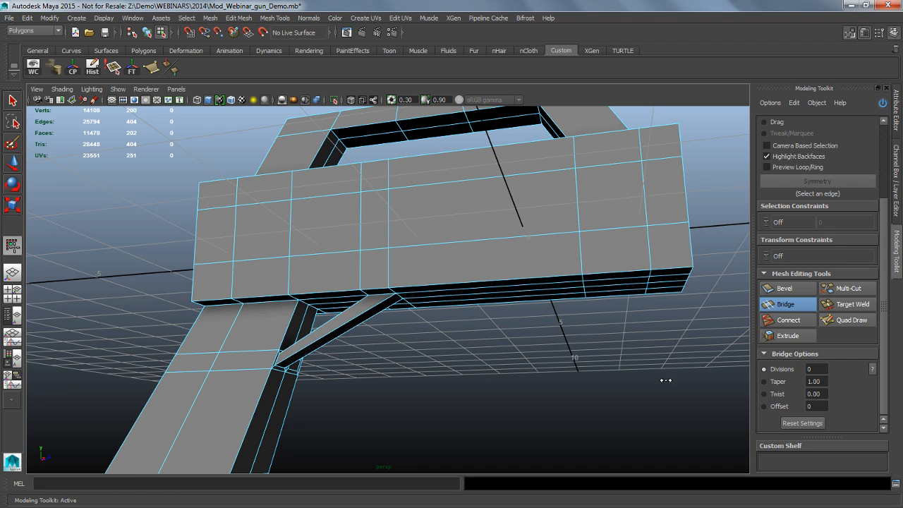
drag(549, 389, 590, 384)
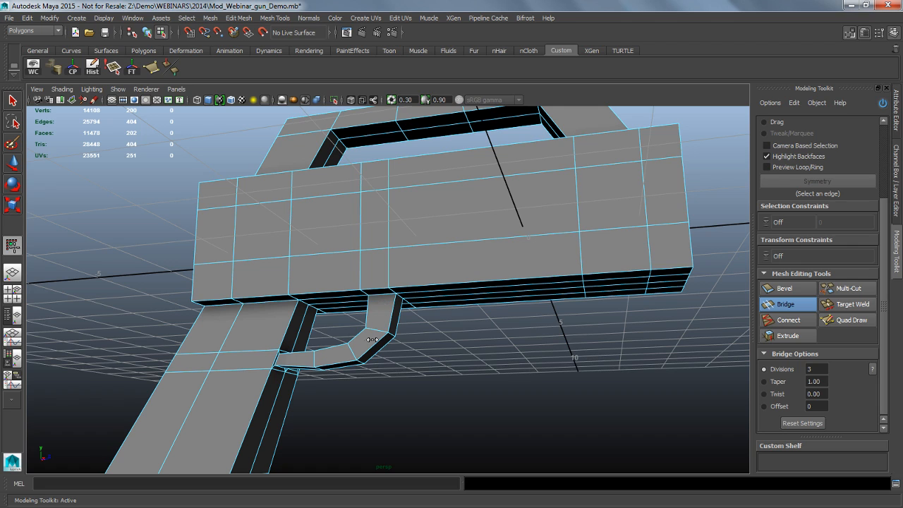
Step: Try the Linear curve type on the bridge and return it to Blend
ctrl+right_click(525, 355)
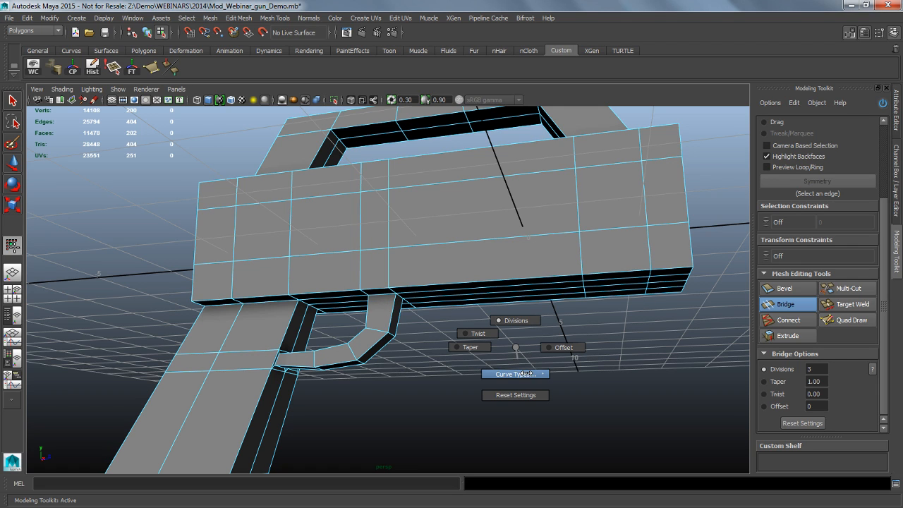
click(515, 374)
click(520, 399)
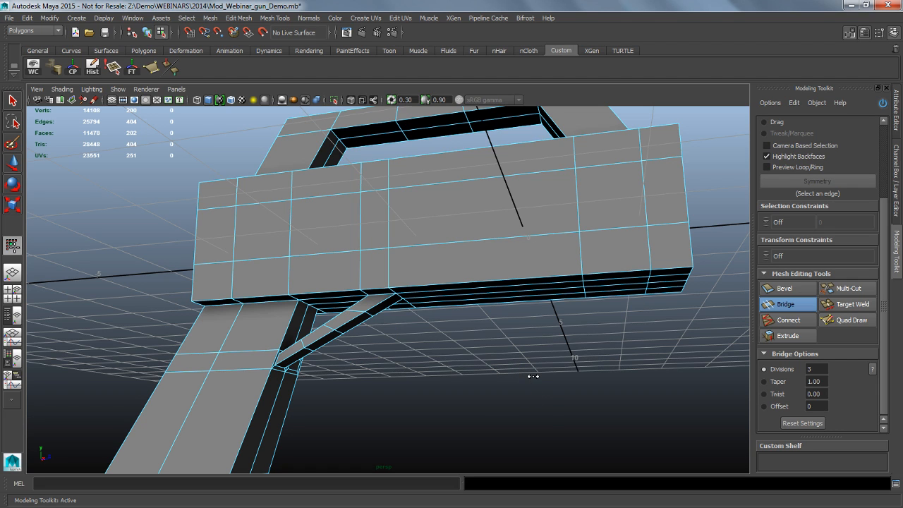
ctrl+right_click(532, 376)
click(528, 375)
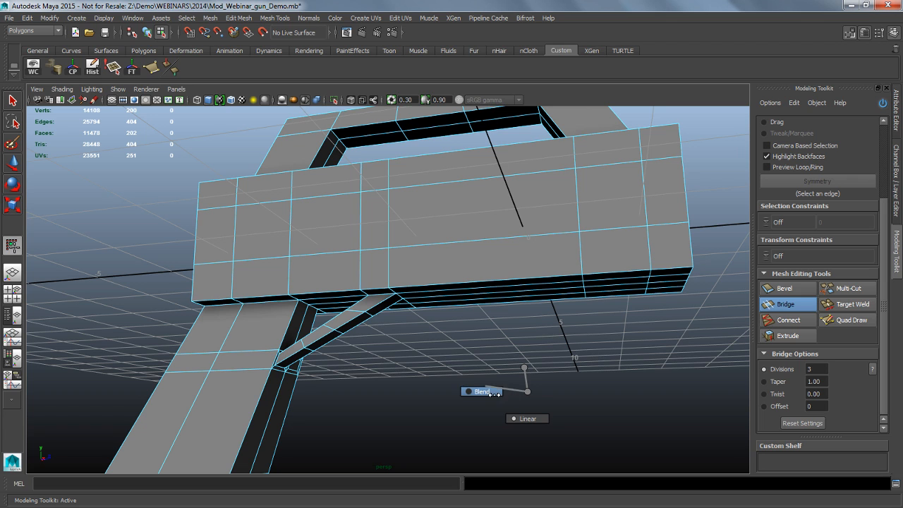
click(492, 393)
alt+drag(494, 346, 521, 407)
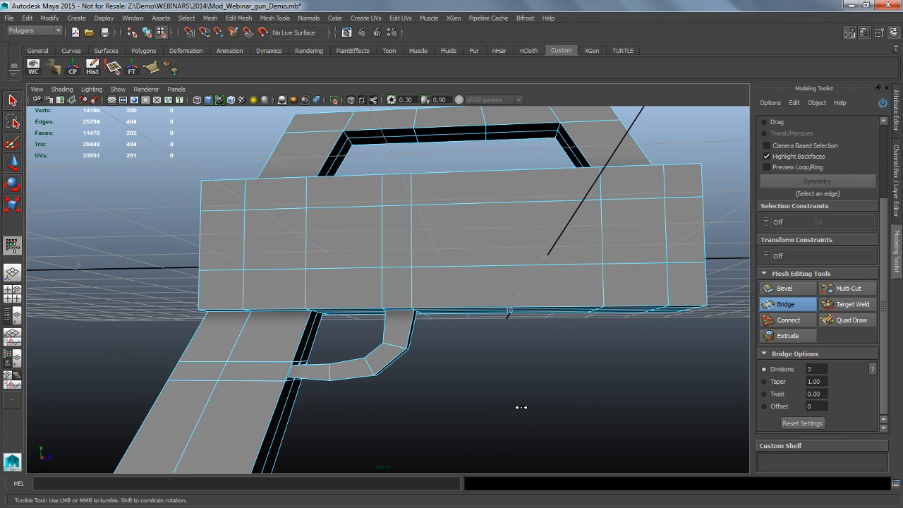
Step: Leave Bridge, turn on Multi-Component selection, and select the adjacent underside face together with the remaining inset grip face
drag(619, 383, 201, 280)
click(11, 100)
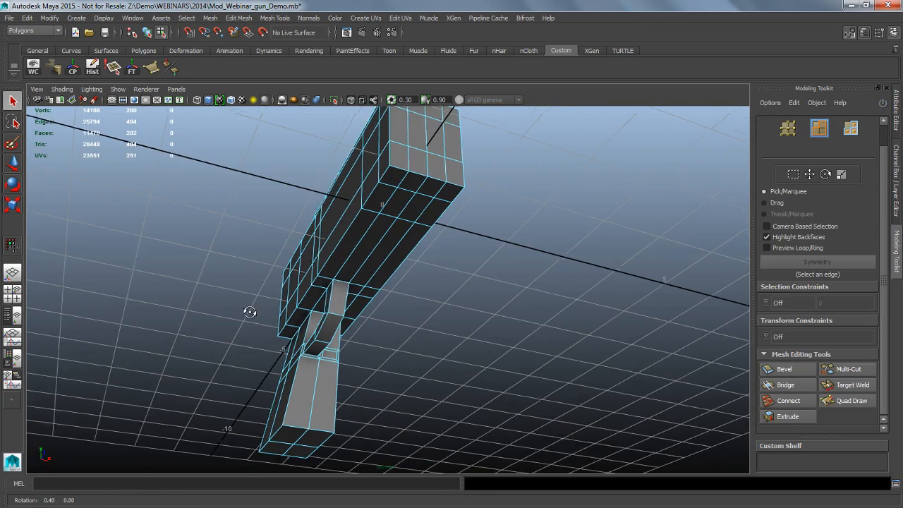
alt+drag(251, 309, 340, 297)
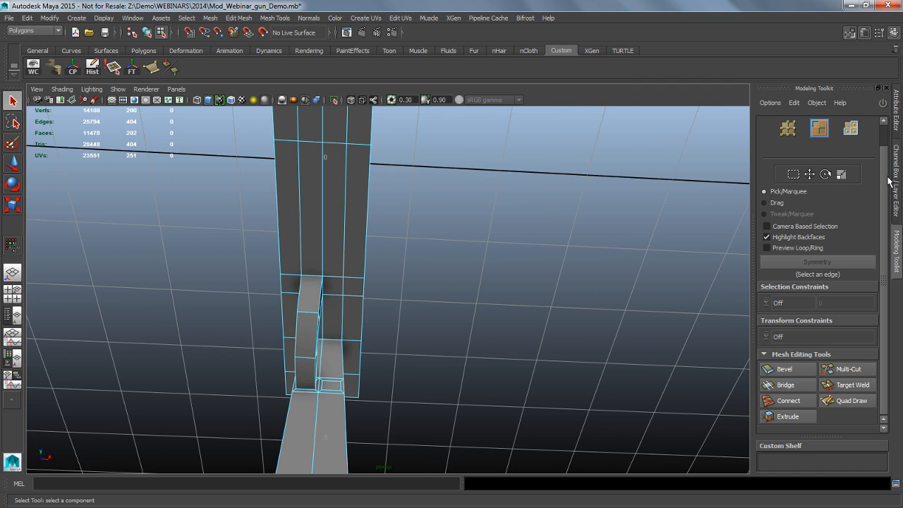
scroll(818, 141, up, 1)
click(818, 129)
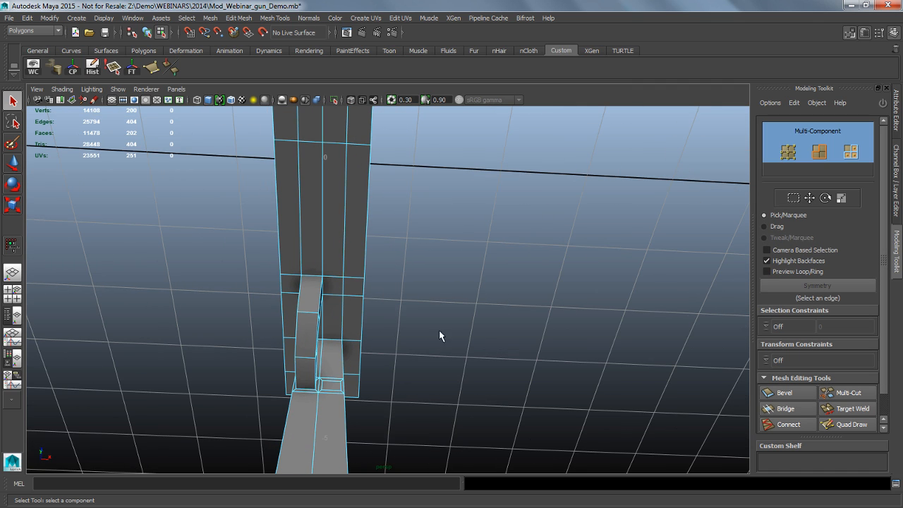
click(341, 294)
shift+click(332, 385)
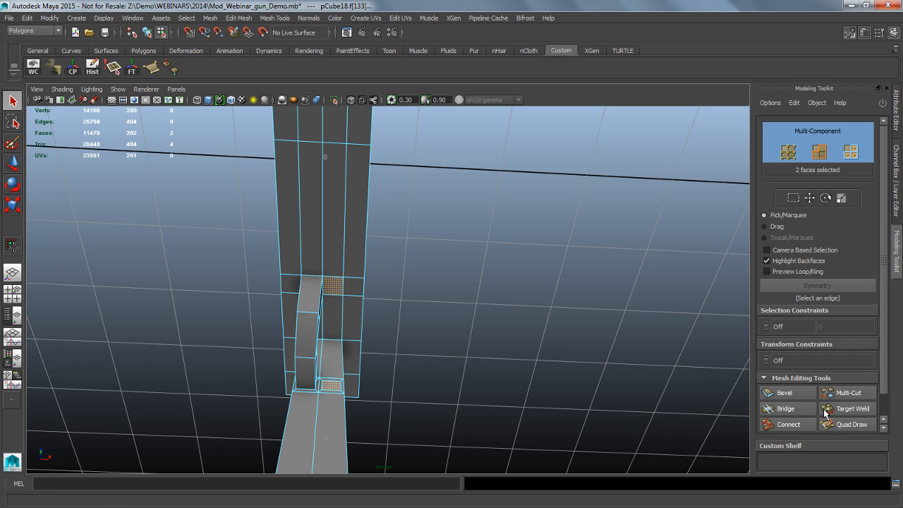
Step: Bridge the two selected faces with the Blend curve type to form the second strip beside the first
click(787, 409)
alt+drag(652, 374, 519, 381)
shift+right_drag(532, 366, 491, 385)
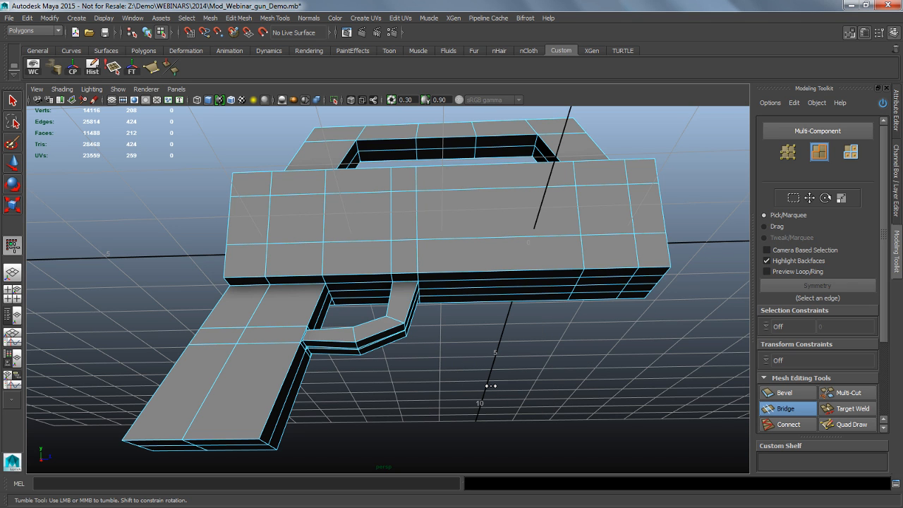
alt+drag(524, 371, 466, 376)
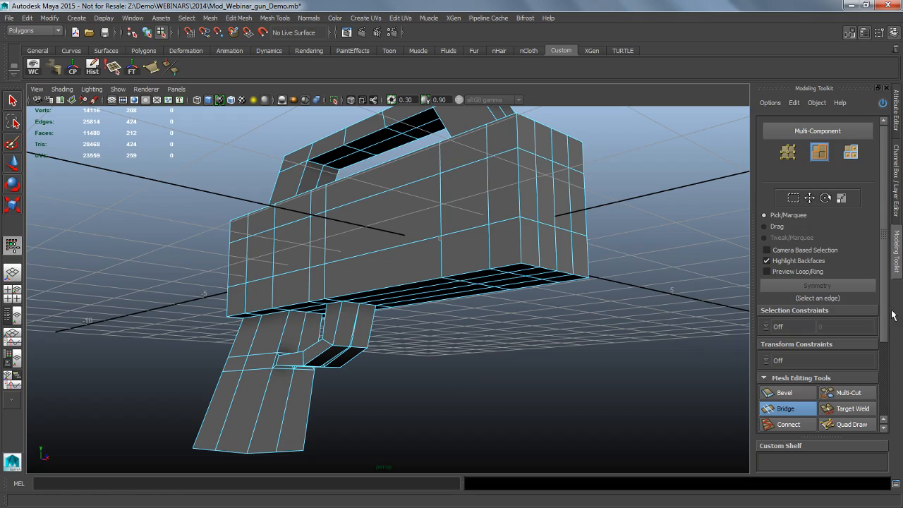
Step: Examine the bridged trigger guard from several angles and leave the Bridge tool
drag(885, 313, 890, 397)
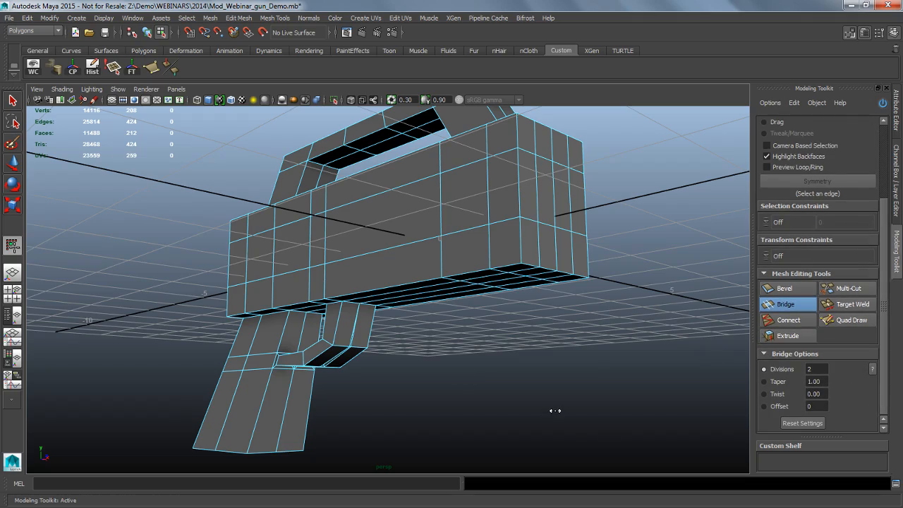
alt+drag(556, 410, 450, 366)
alt+drag(372, 353, 562, 406)
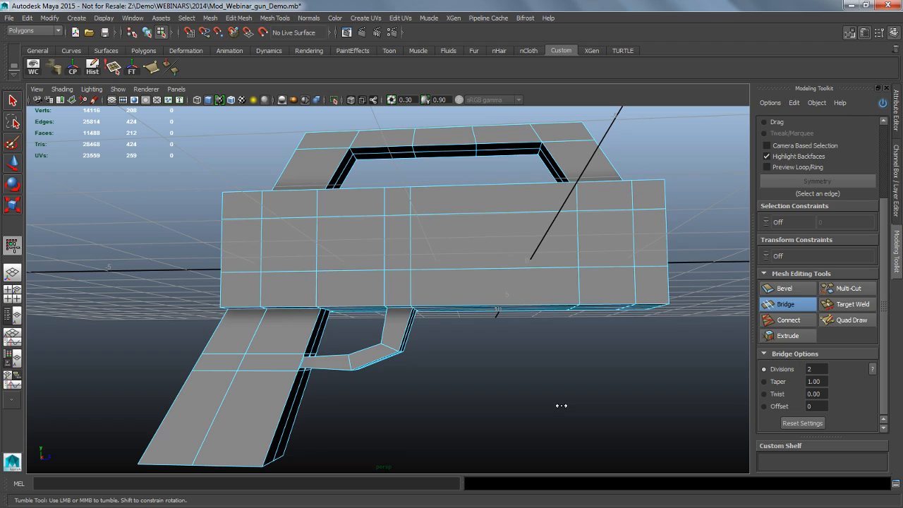
alt+drag(562, 405, 463, 377)
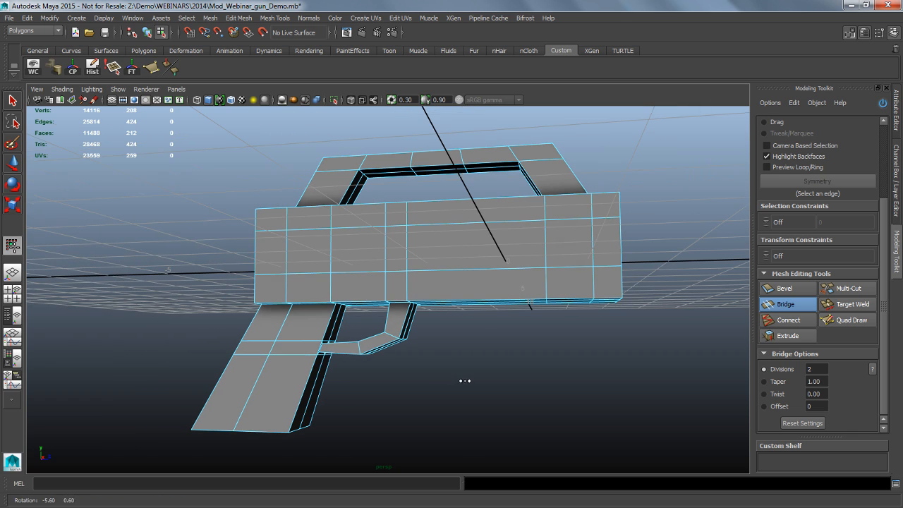
click(16, 101)
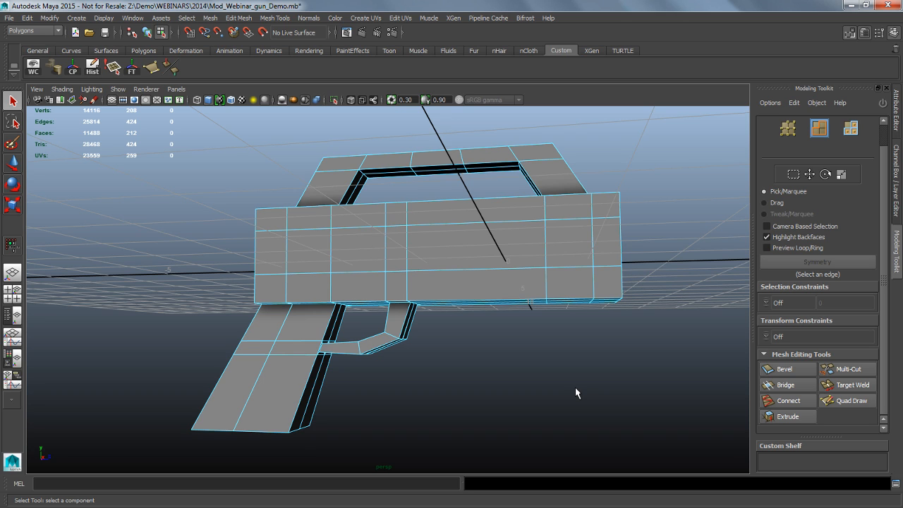
alt+drag(575, 387, 440, 397)
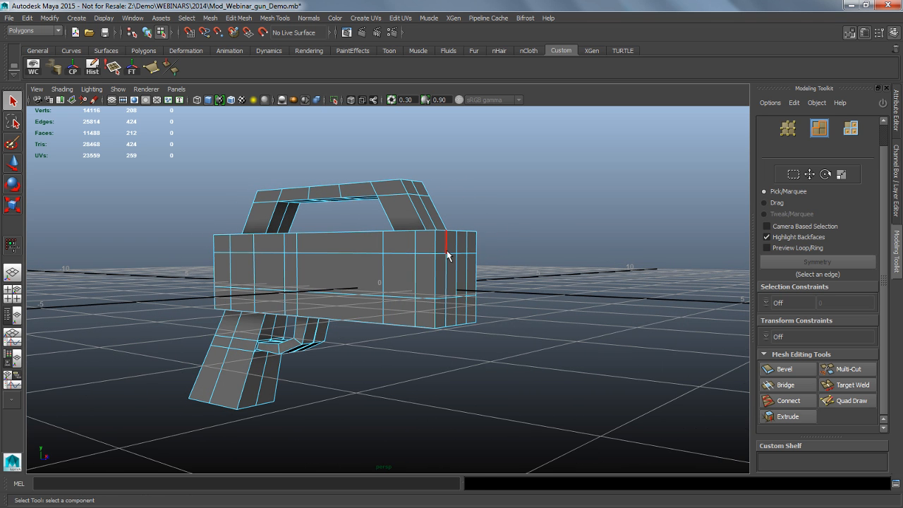
Step: Switch to edge selection and select the full loop of outer edges around the front end of the body
right_drag(448, 256, 447, 276)
alt+drag(498, 301, 548, 317)
right_drag(466, 239, 471, 226)
double_click(472, 286)
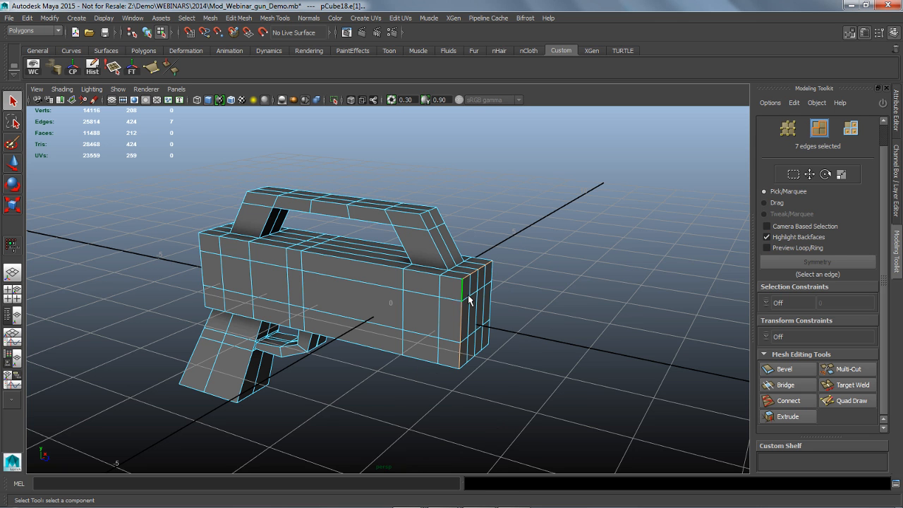
alt+drag(530, 389, 489, 376)
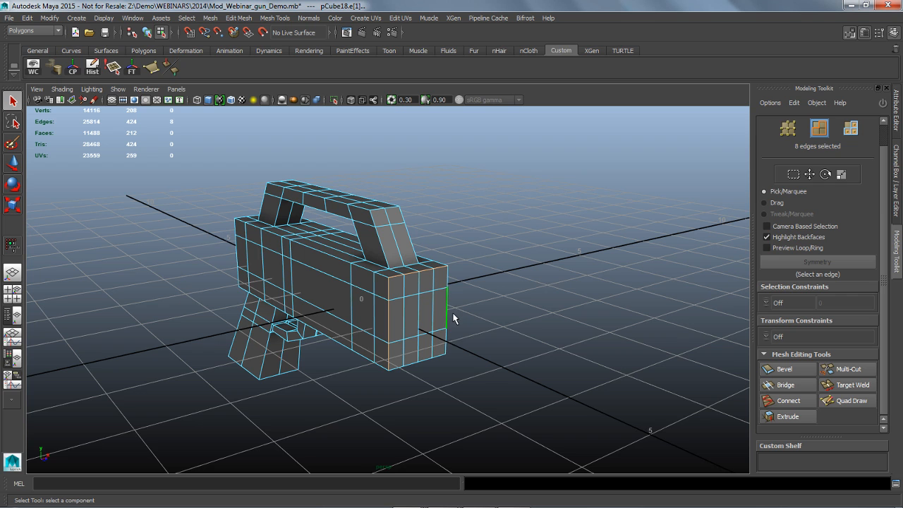
shift+click(446, 342)
shift+double_click(447, 357)
alt+drag(448, 357, 536, 375)
Step: Bevel the selected front edges with 1 segment and raise the fractional offset to 1
click(814, 371)
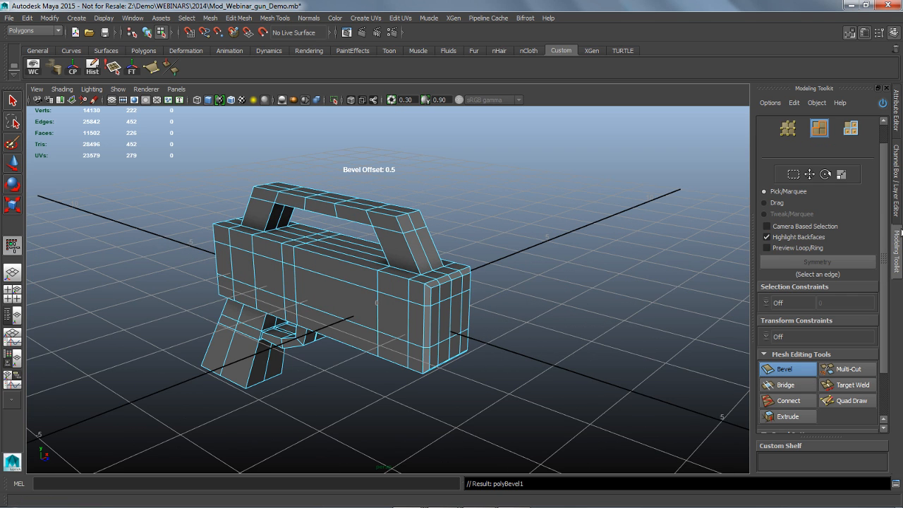
alt+right_drag(608, 337, 601, 361)
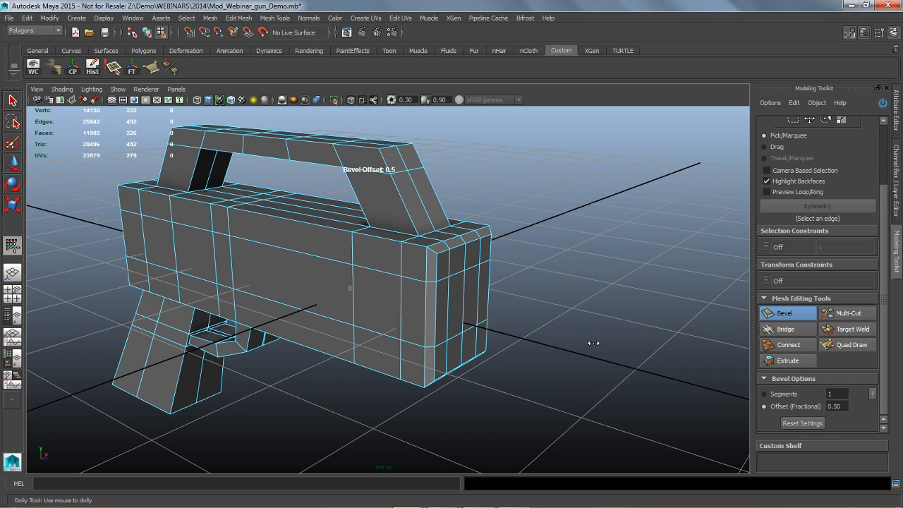
drag(594, 310, 598, 348)
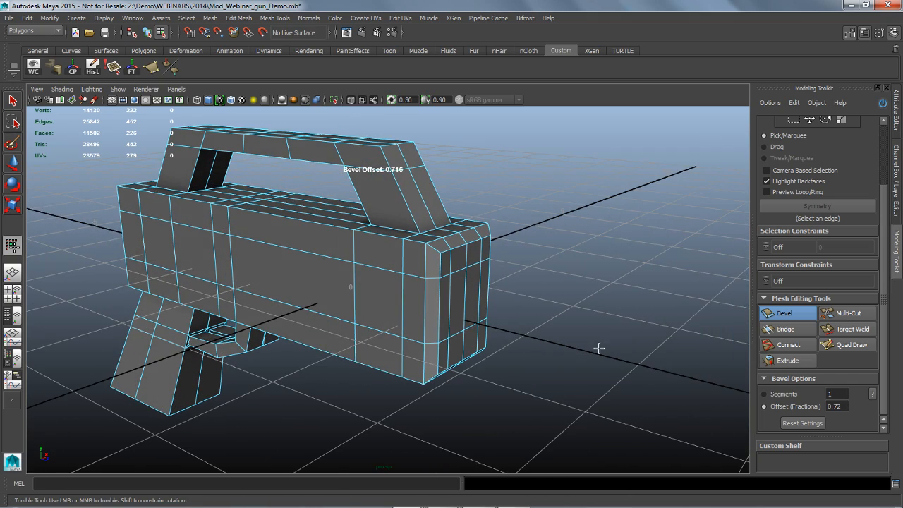
drag(558, 291, 551, 316)
Step: Try a fractional offset of 2 on the front-edge bevel
click(836, 407)
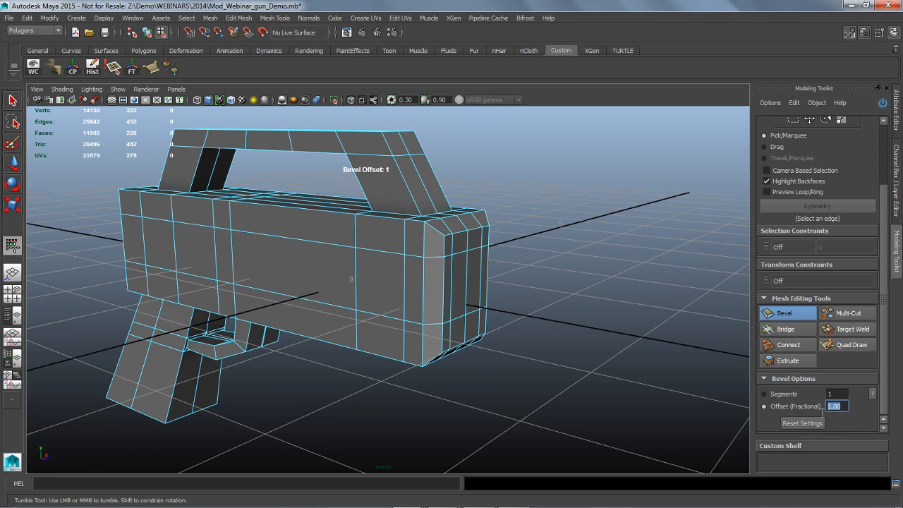
text(2)
key(Return)
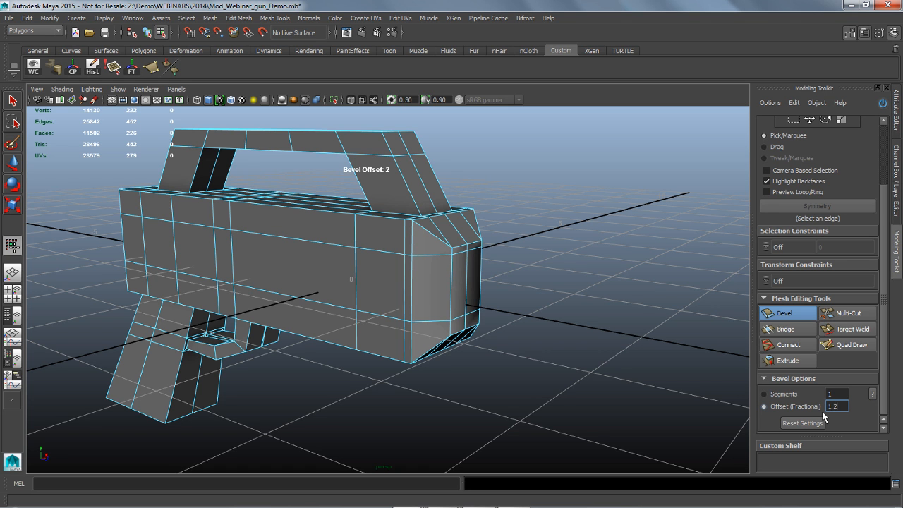
Step: Set the front-edge bevel's fractional offset to 1.2 and leave the Bevel tool
key(Return)
alt+drag(568, 357, 550, 360)
key(q)
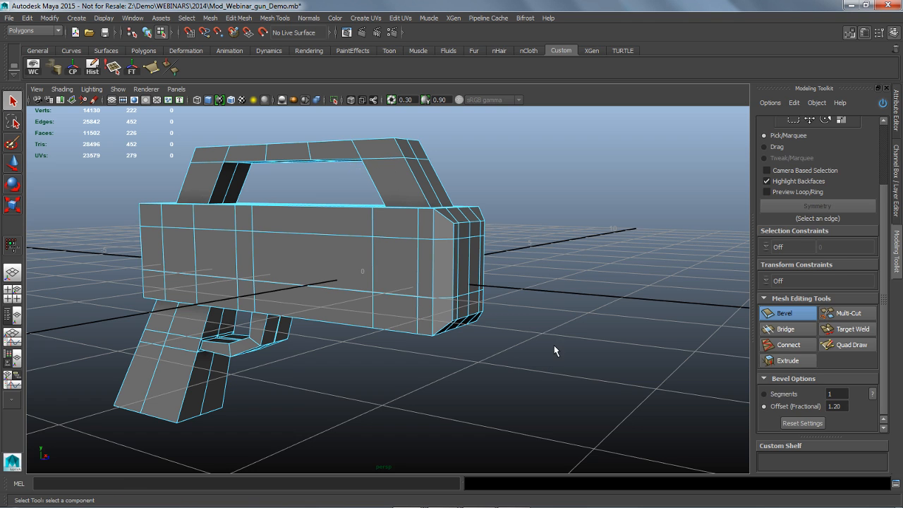
Step: Turn on Multi-Component selection and select all 12 flat faces inside the bevel on the body's front end
alt+drag(470, 272, 459, 269)
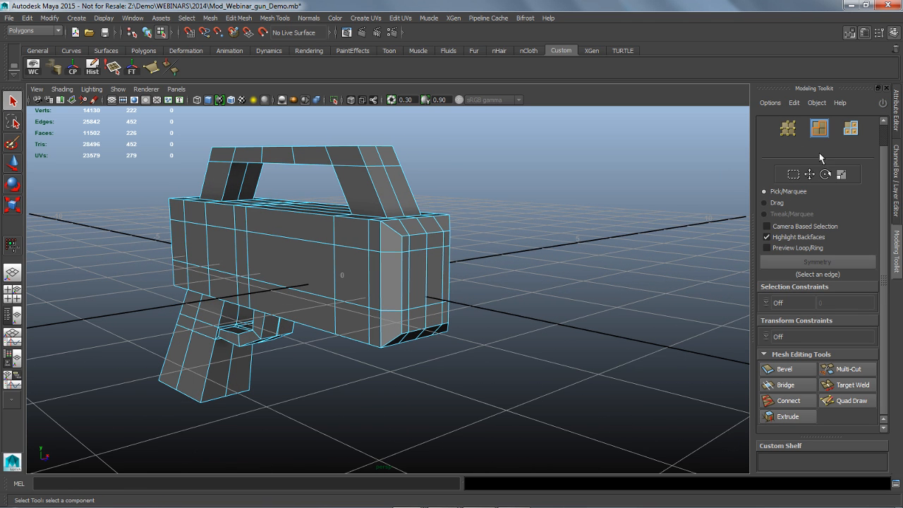
scroll(886, 180, up, 1)
click(849, 136)
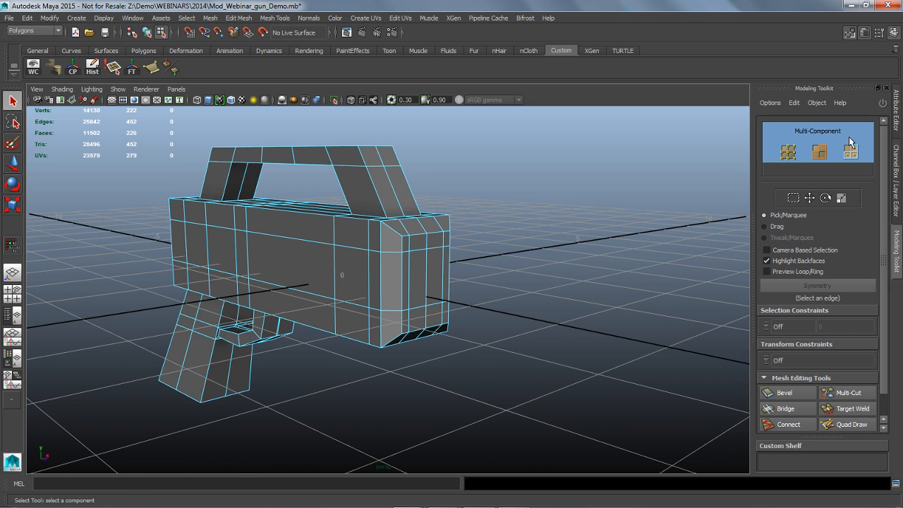
click(406, 244)
shift+double_click(425, 251)
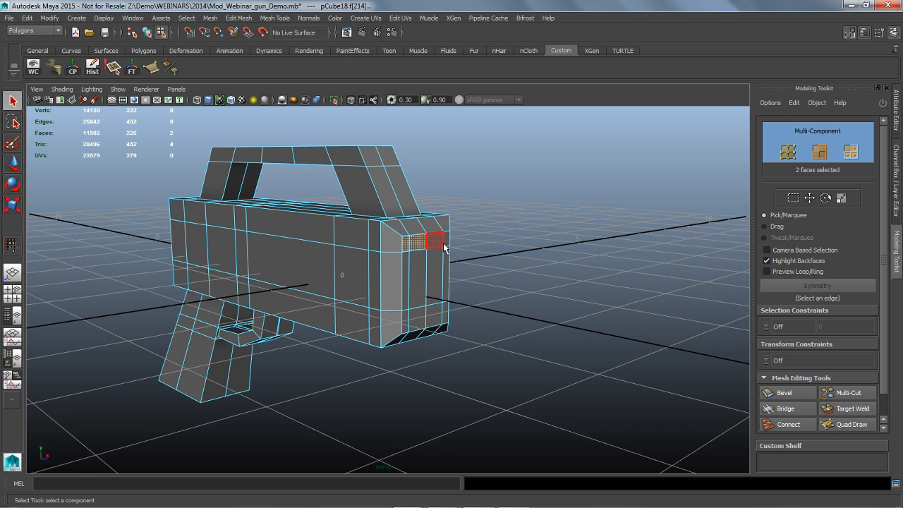
shift+click(444, 316)
shift+click(431, 318)
shift+click(427, 319)
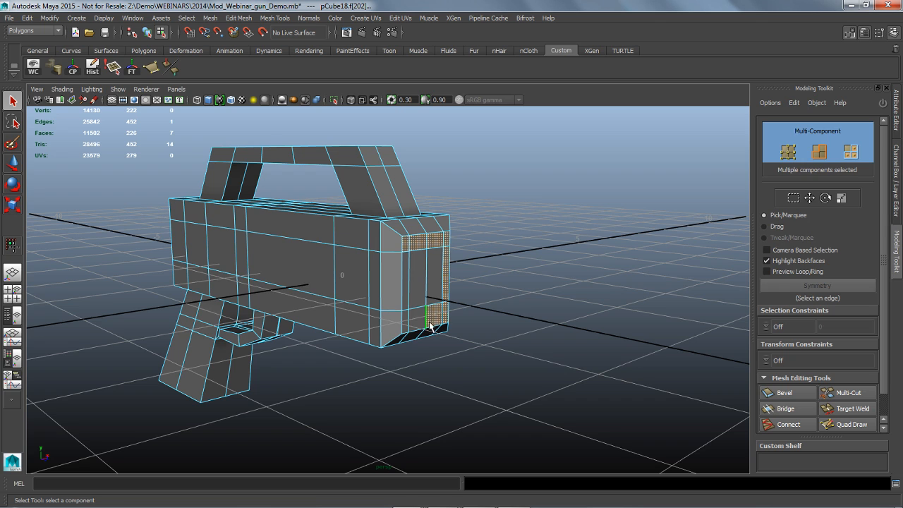
shift+click(422, 323)
shift+click(411, 325)
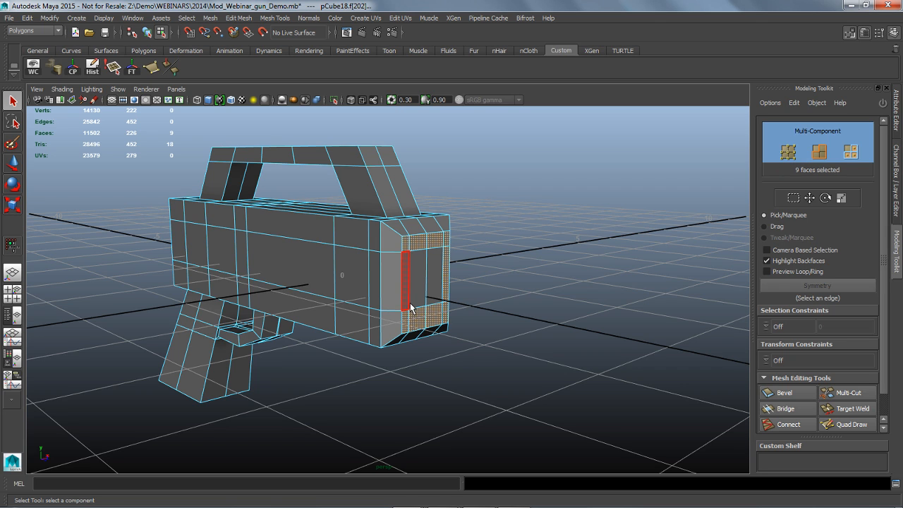
shift+click(411, 306)
shift+click(426, 293)
shift+click(443, 286)
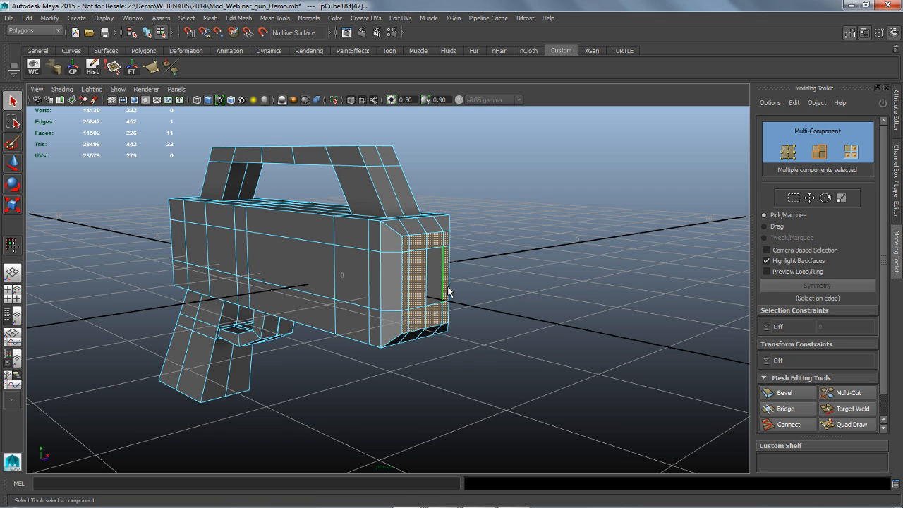
shift+click(446, 286)
alt+drag(510, 318, 522, 357)
Step: Extrude the front faces into a barrel with reset settings and a Local Z of about 1.73, then leave Extrude
scroll(888, 369, down, 1)
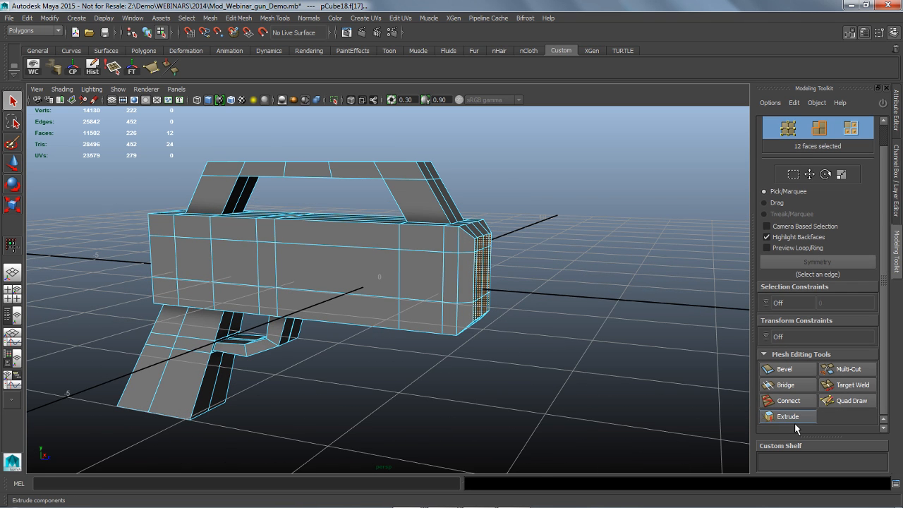
click(788, 417)
scroll(888, 367, down, 3)
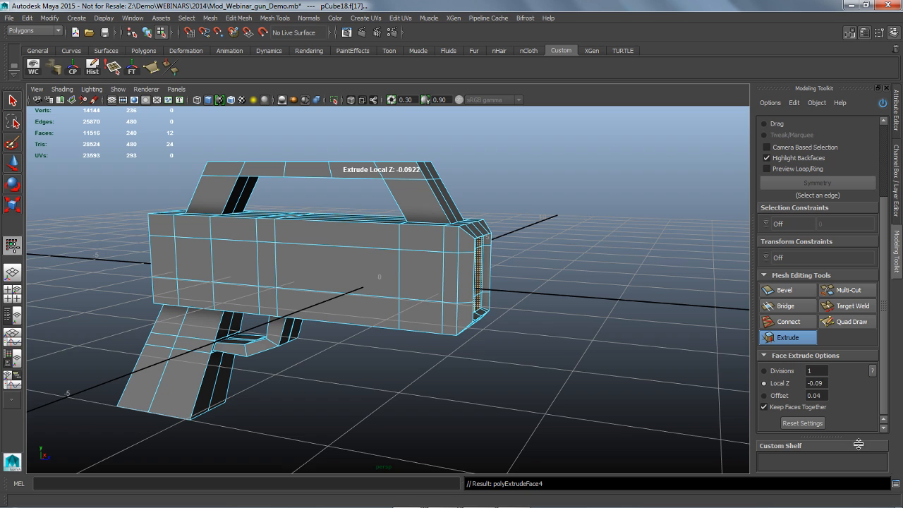
click(811, 424)
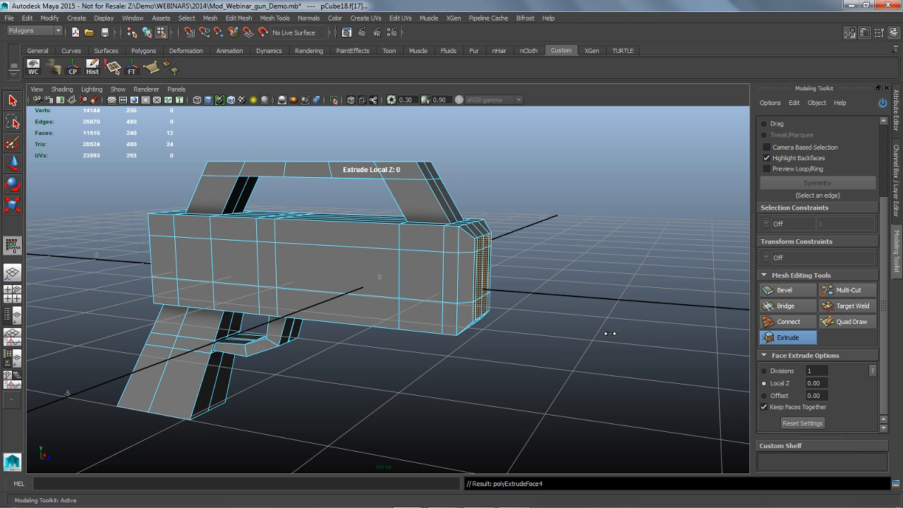
drag(565, 317, 520, 371)
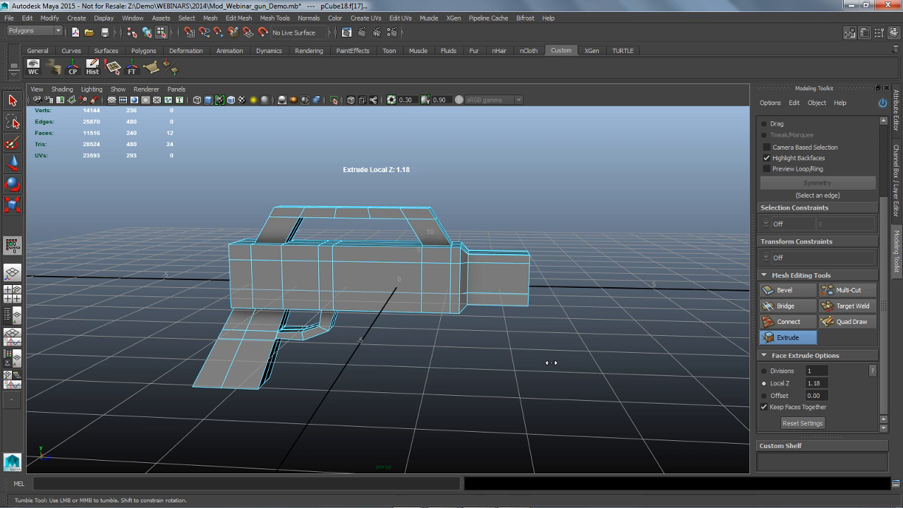
drag(552, 364, 353, 300)
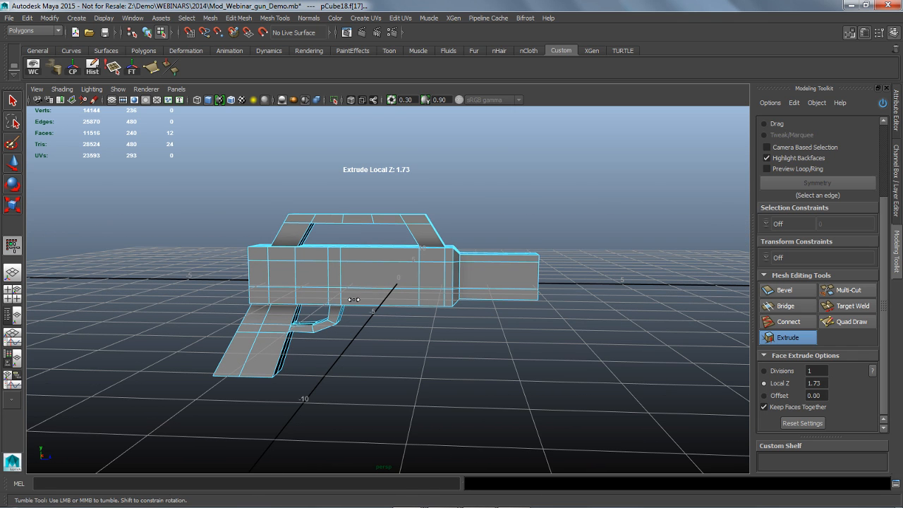
click(12, 100)
alt+drag(387, 375, 431, 339)
alt+drag(398, 268, 418, 302)
click(846, 369)
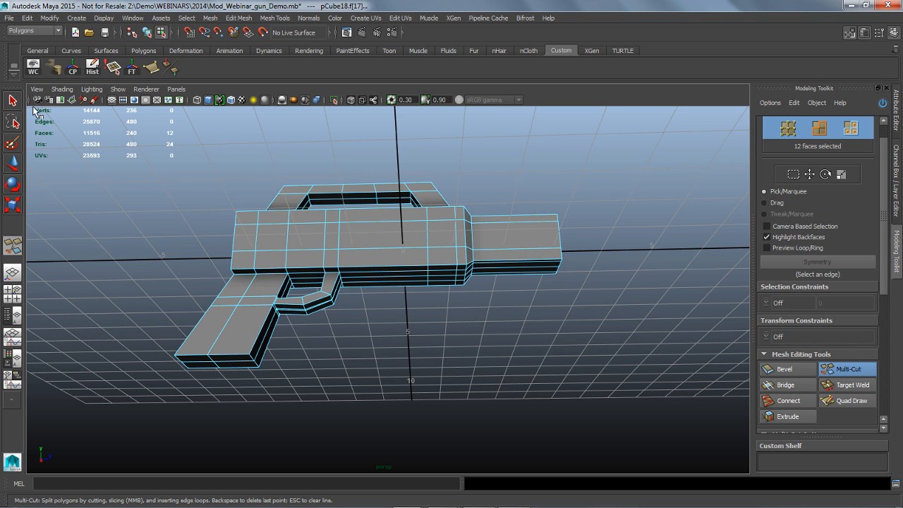
key(q)
Step: Select the six inner underside faces of the body running from the trigger guard to the front end
alt+drag(460, 343, 619, 283)
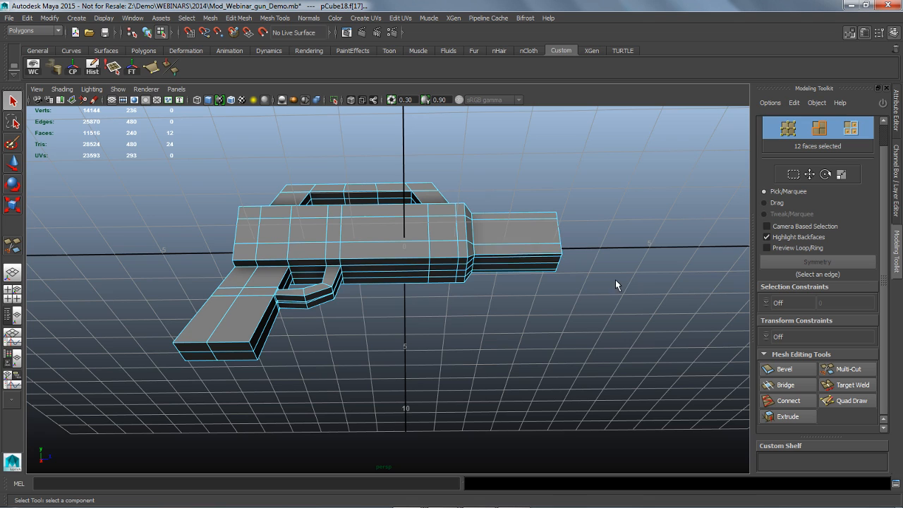
click(396, 269)
shift+click(401, 277)
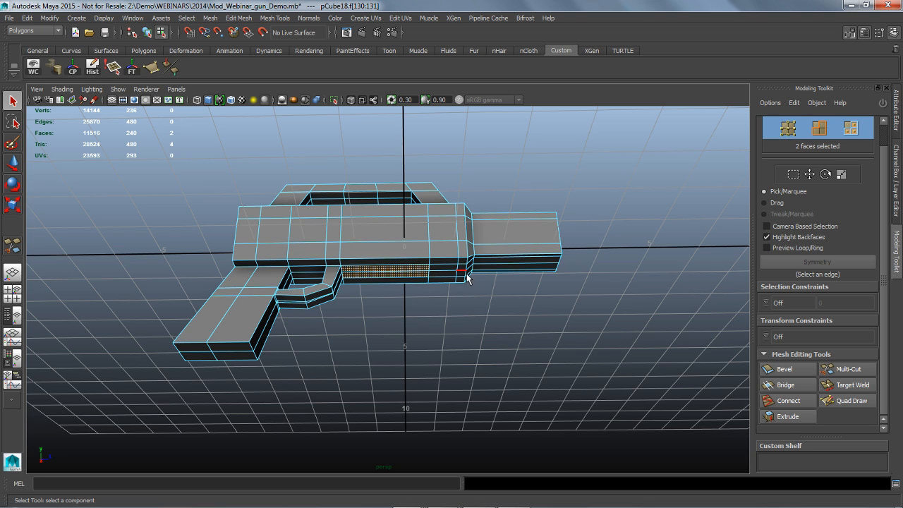
shift+click(449, 268)
shift+click(453, 276)
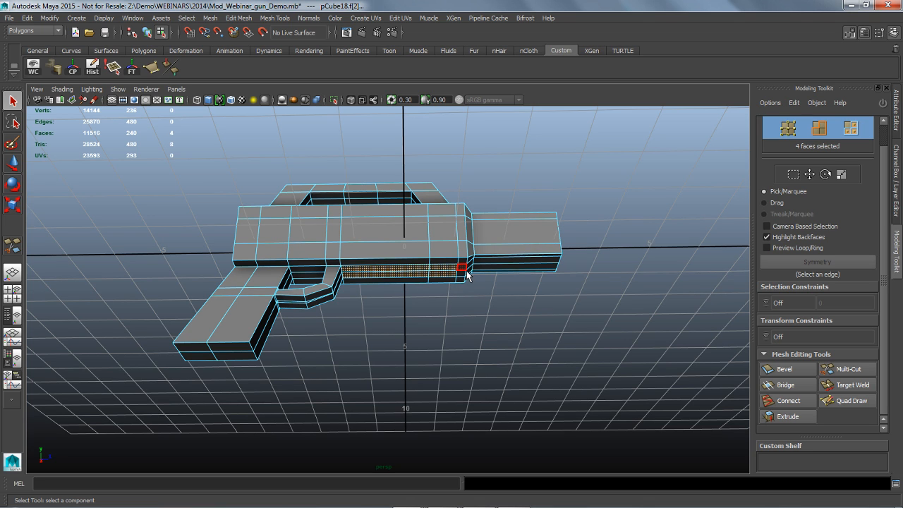
shift+click(466, 271)
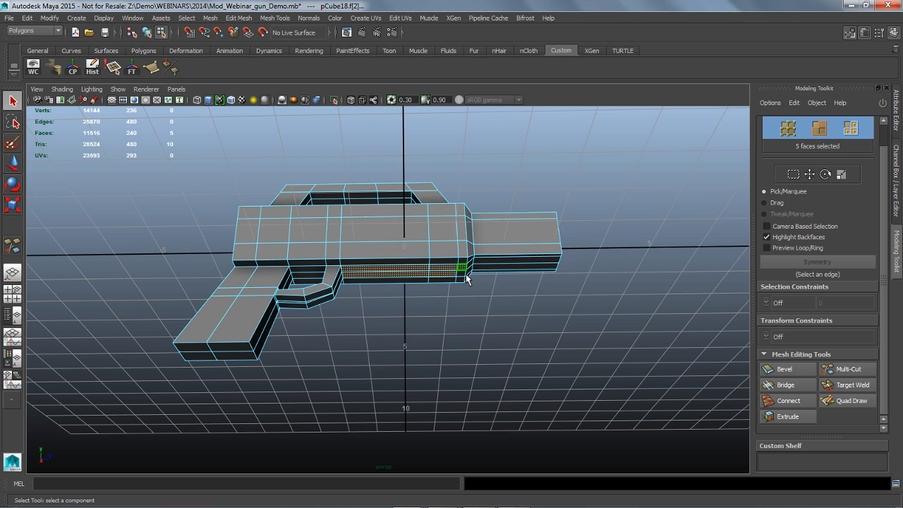
Step: Extrude the underside faces downward with reset settings and a Local Z of about 0.52, then leave Extrude
click(787, 416)
scroll(891, 383, down, 1)
click(802, 423)
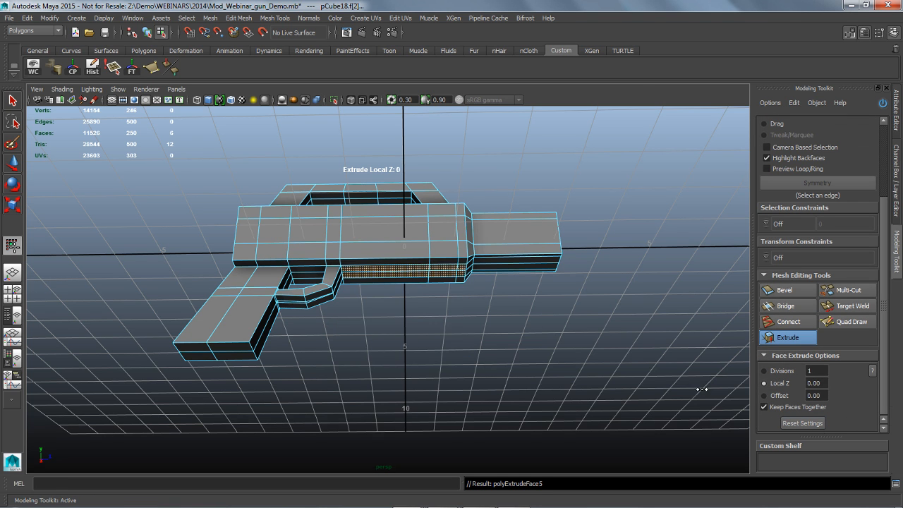
alt+drag(549, 329, 556, 325)
middle_drag(556, 326, 579, 328)
alt+drag(578, 328, 574, 350)
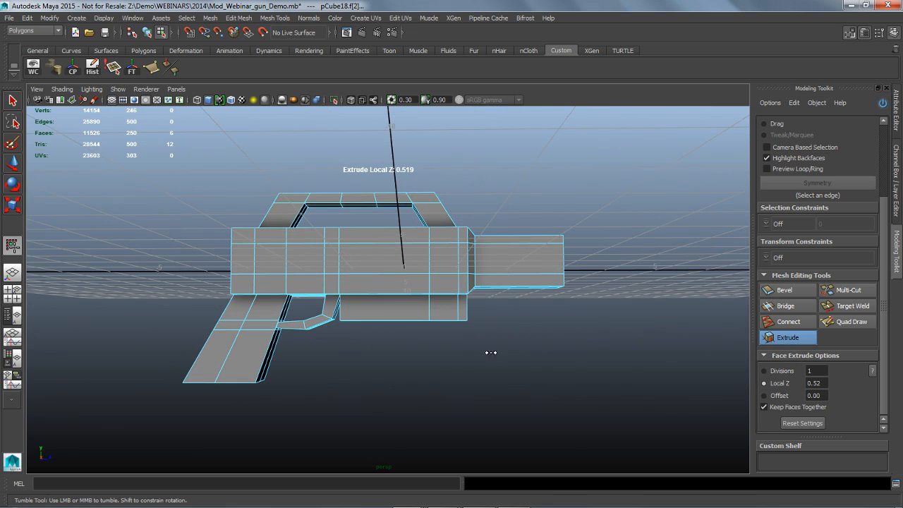
mouse_move(507, 356)
alt+mouse_down()
mouse_move(490, 306)
mouse_move(451, 360)
mouse_move(512, 360)
mouse_move(397, 305)
mouse_move(506, 358)
alt+mouse_up()
key(q)
Step: Select the two front faces of the block under the body and extrude them forward with a Local Z of 0.52
click(538, 384)
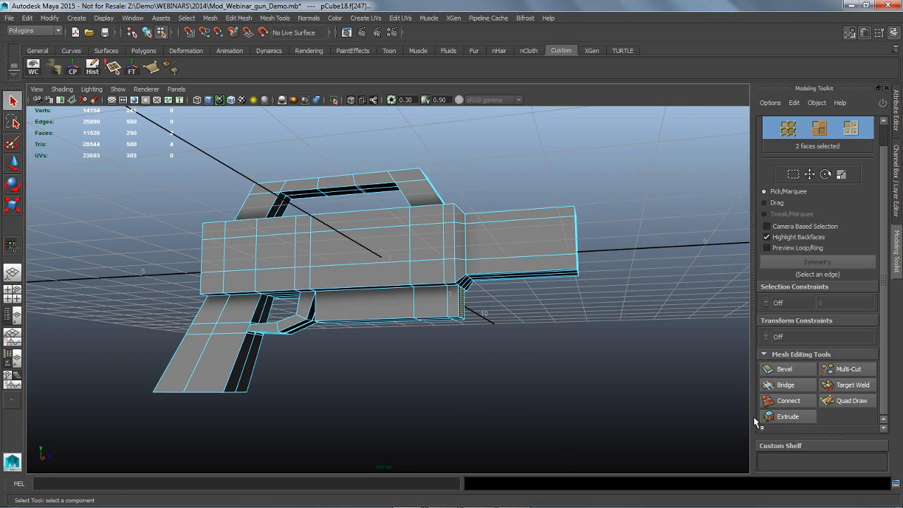
click(785, 416)
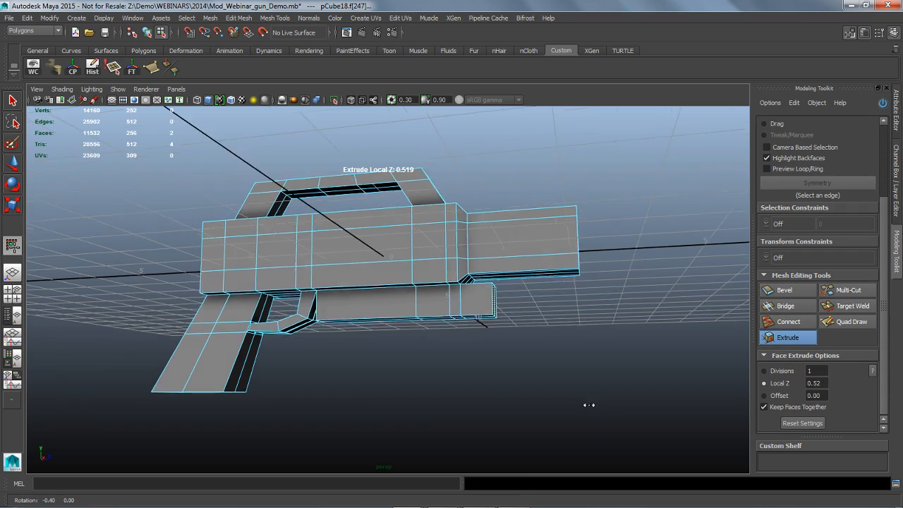
alt+drag(589, 405, 580, 394)
alt+drag(426, 309, 478, 283)
alt+drag(487, 345, 444, 276)
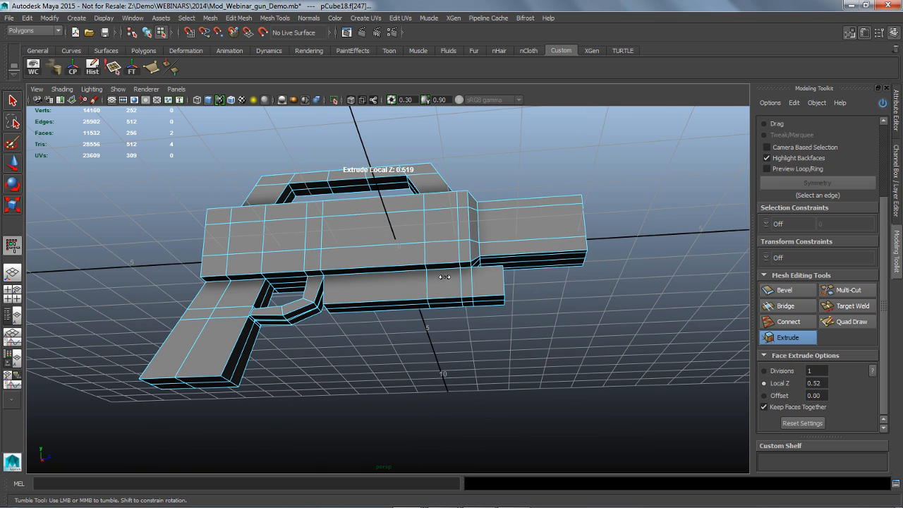
alt+drag(524, 325, 528, 329)
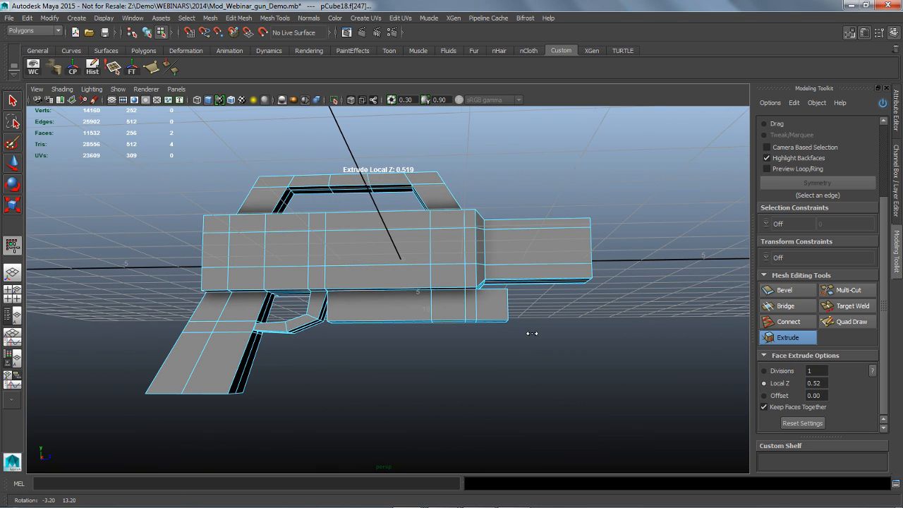
Step: Leave Extrude and clear the face selection
key(q)
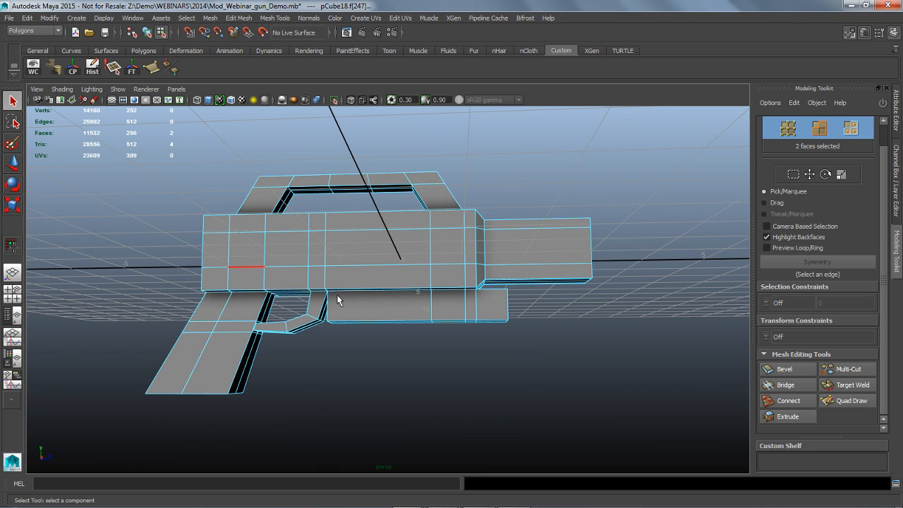
alt+drag(513, 377, 518, 419)
click(505, 372)
click(470, 285)
shift+double_click(471, 285)
alt+drag(471, 284, 268, 289)
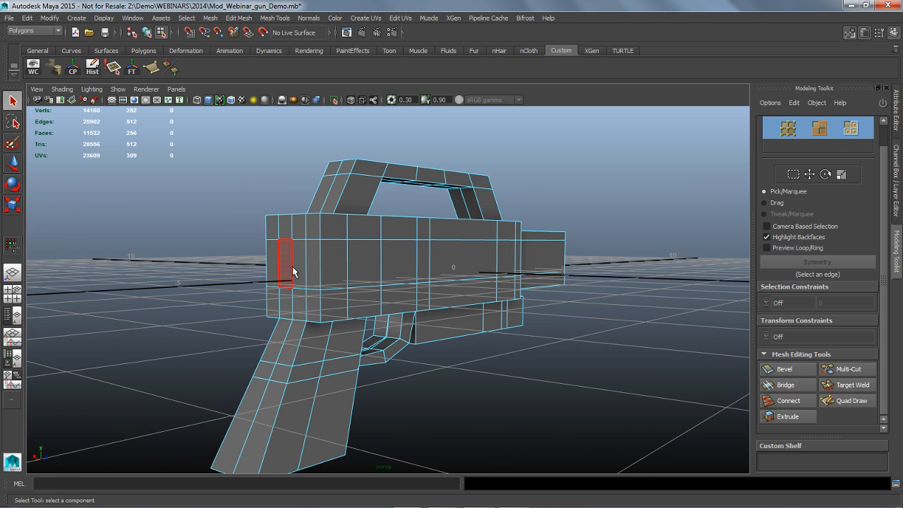
Step: Select the middle row of four faces across the body's rear end
click(294, 272)
shift+click(305, 267)
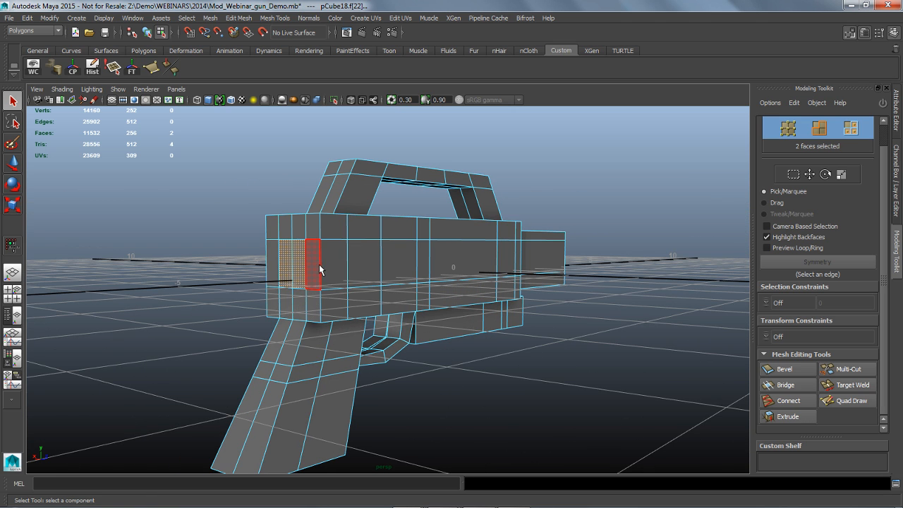
click(318, 265)
shift+click(279, 263)
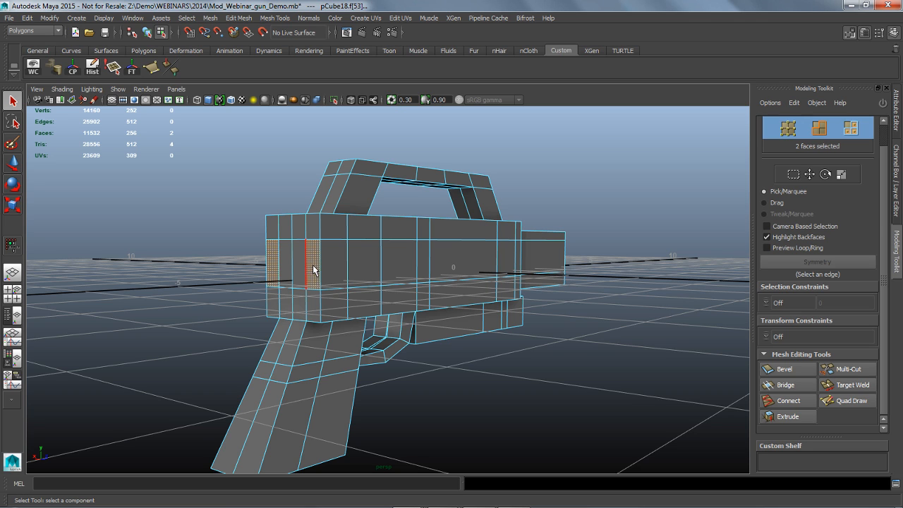
click(312, 263)
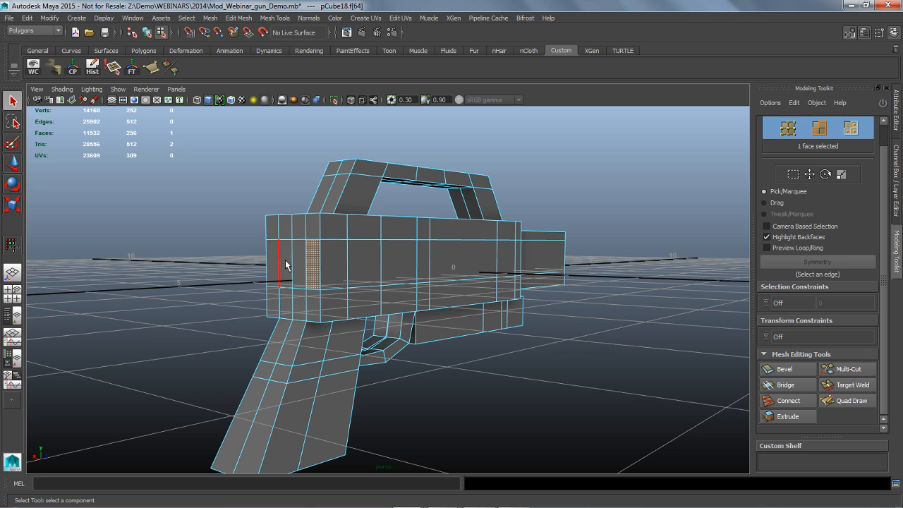
shift+double_click(279, 265)
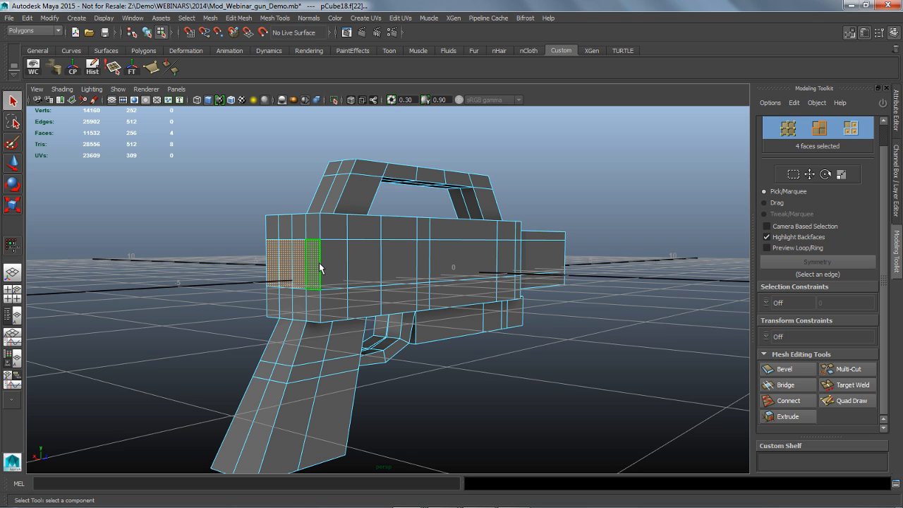
Step: Select the vertical face loop through the body and trigger guard, then the horizontal loop around the body and barrel, and clear the selection
alt+drag(373, 302, 423, 314)
click(400, 310)
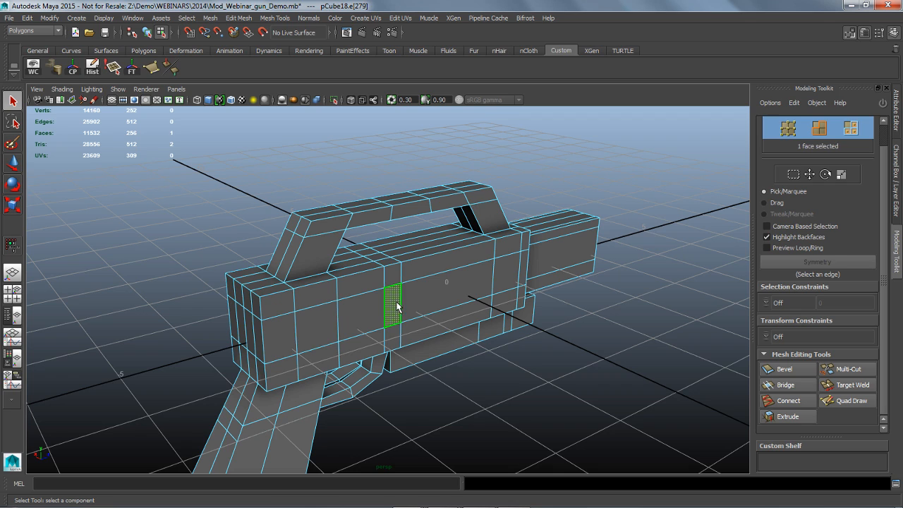
shift+double_click(399, 283)
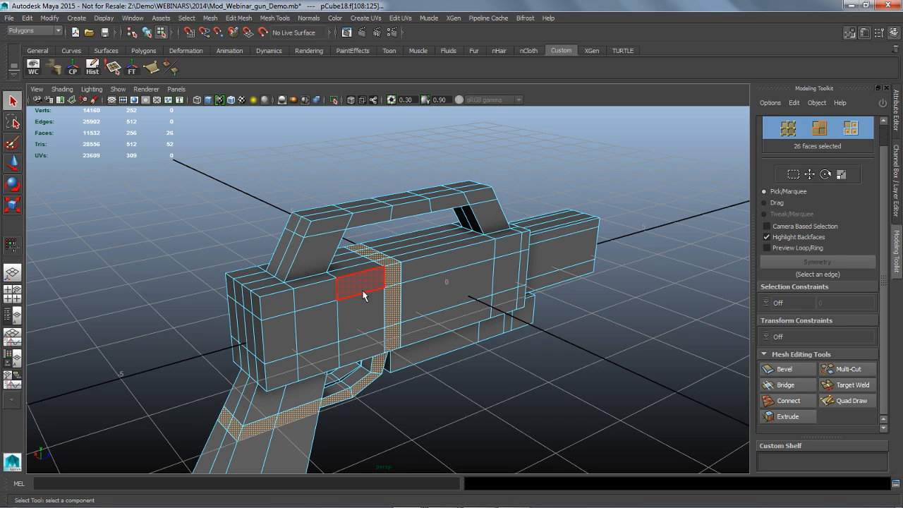
alt+drag(360, 316, 360, 311)
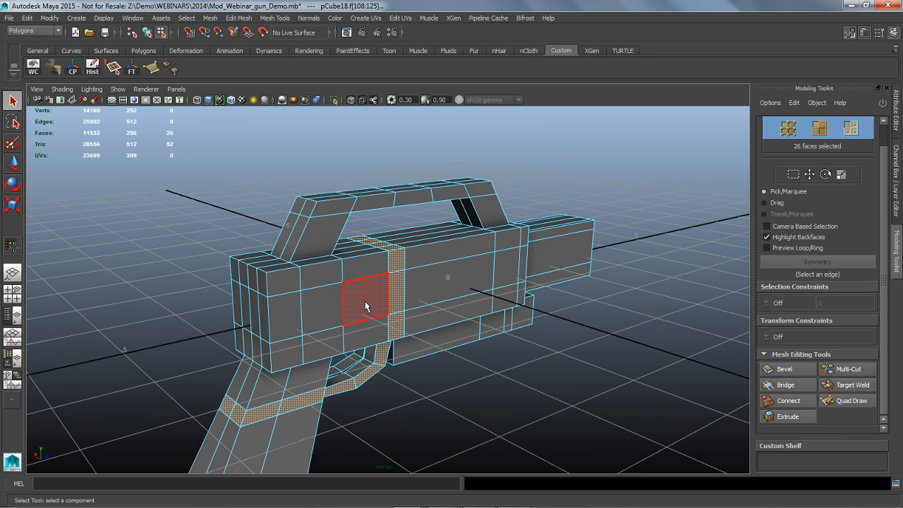
click(363, 302)
shift+double_click(328, 307)
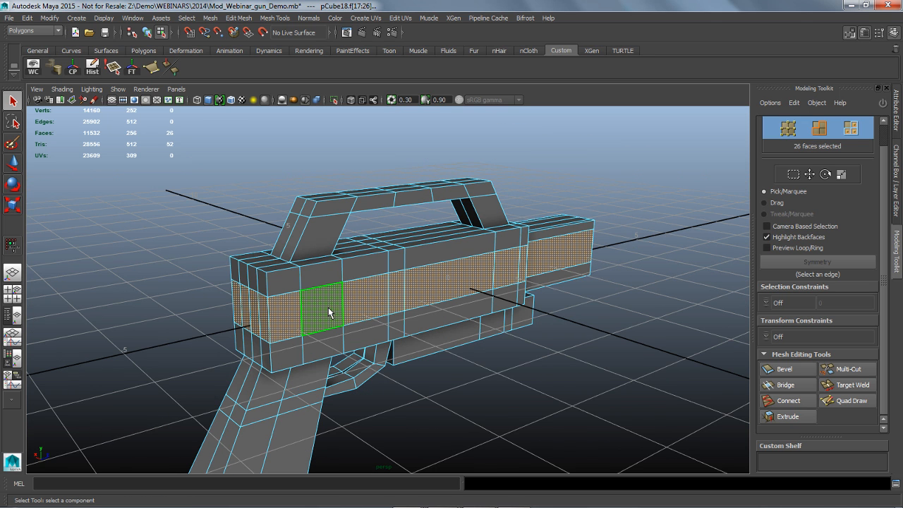
click(610, 347)
Step: Select the middle row of five faces along the body's side, from the second column to the front end
alt+drag(464, 369, 297, 316)
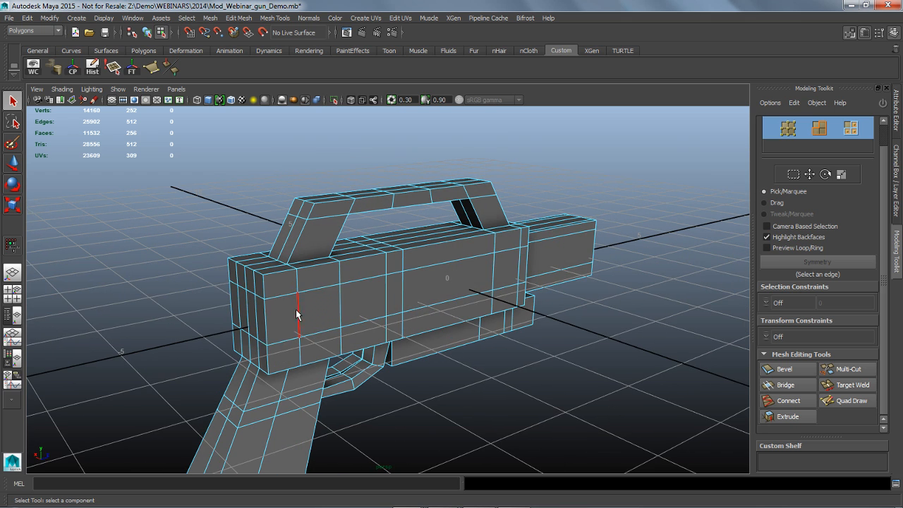
click(286, 317)
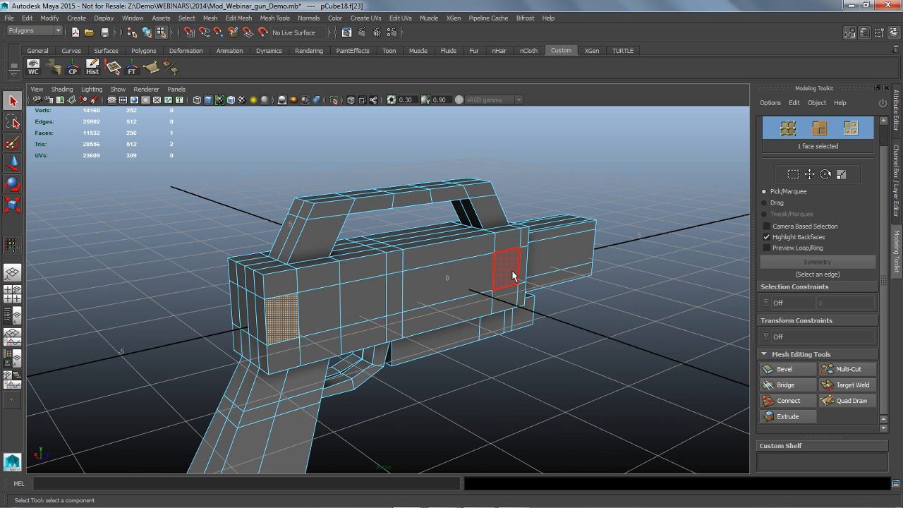
alt+drag(540, 367, 517, 362)
click(311, 311)
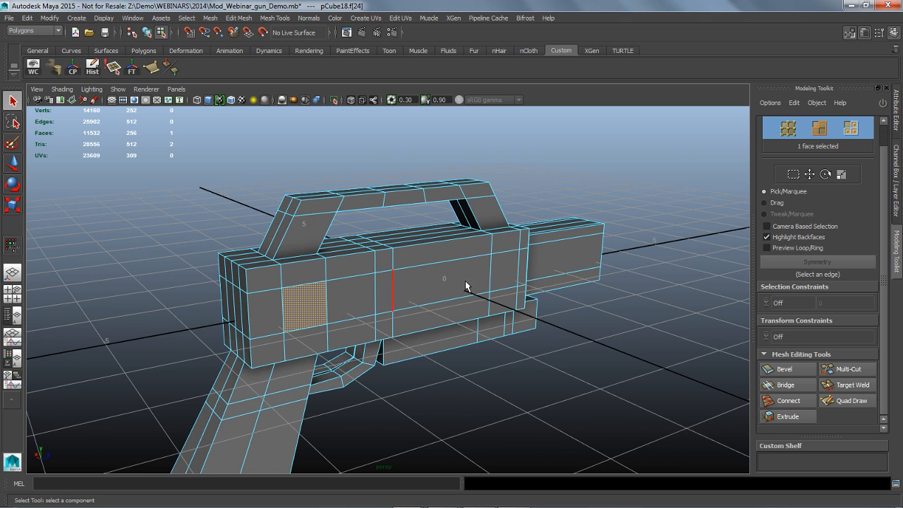
shift+double_click(507, 277)
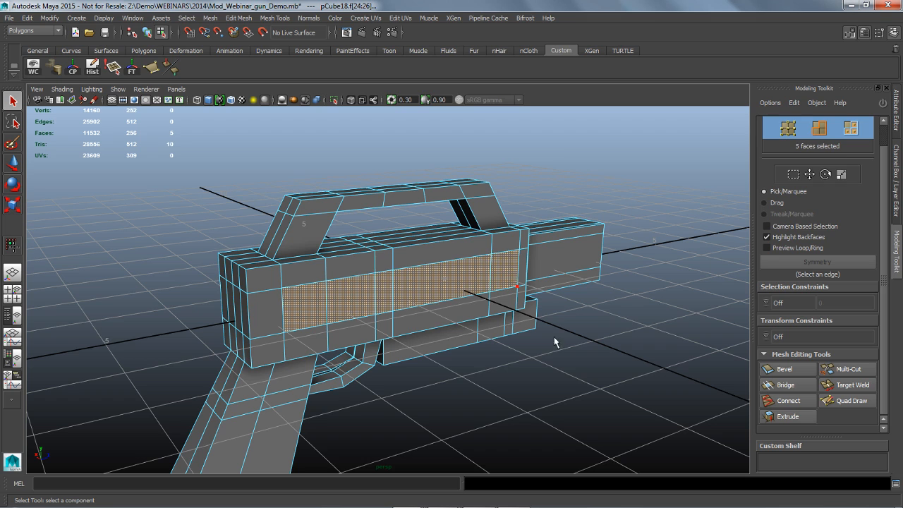
Step: Start Extrude on the body's side faces, undo it, leave the tool and clear the selection
click(788, 417)
mouse_move(579, 381)
alt+mouse_down()
mouse_move(623, 377)
mouse_move(592, 377)
alt+mouse_up()
key(ctrl+z)
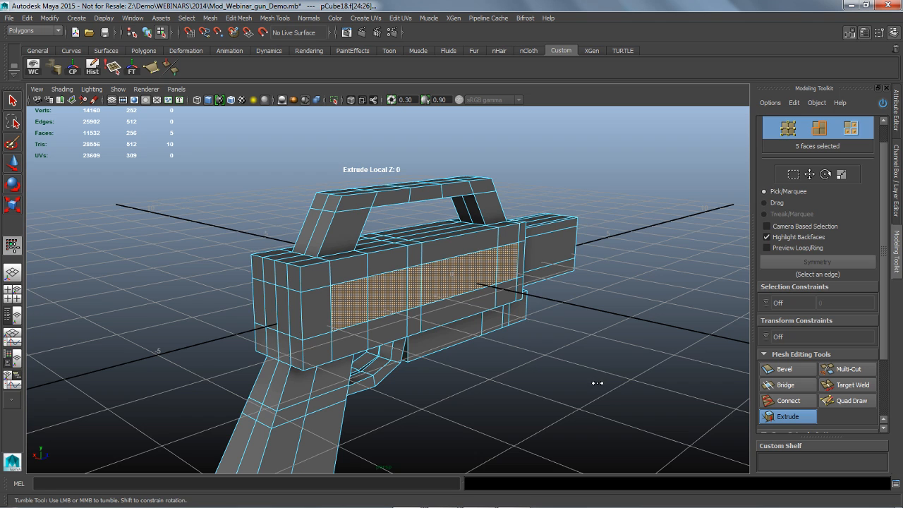
key(q)
click(198, 313)
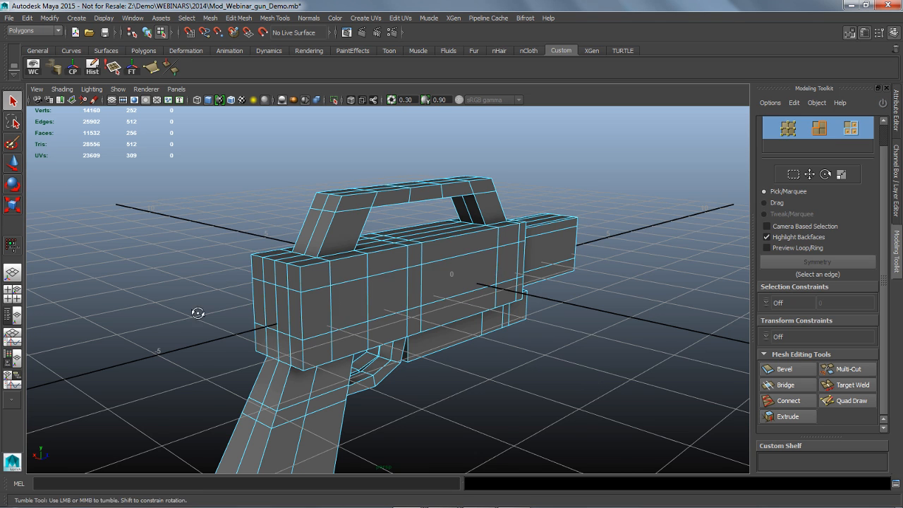
Step: Try to select the middle and lower rows of faces on the body's rear end, then clear the selection
alt+drag(198, 313, 377, 302)
click(371, 304)
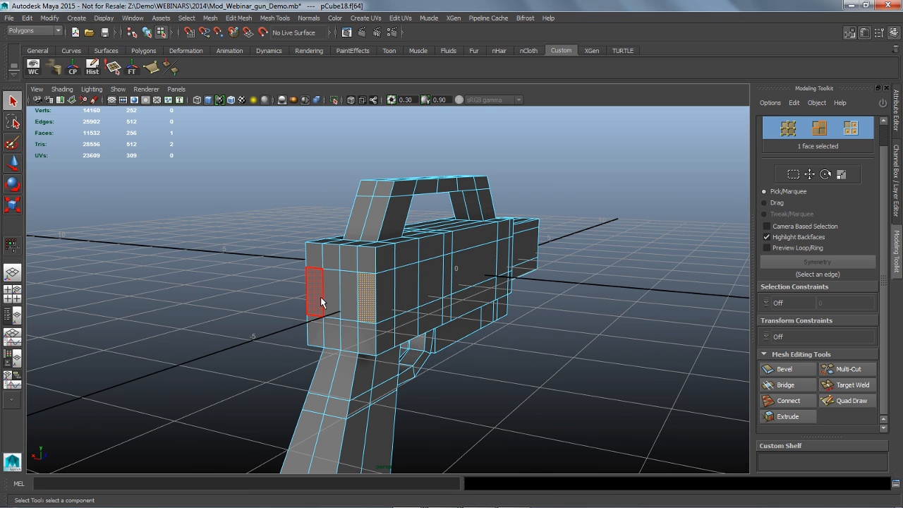
shift+double_click(321, 298)
shift+click(374, 346)
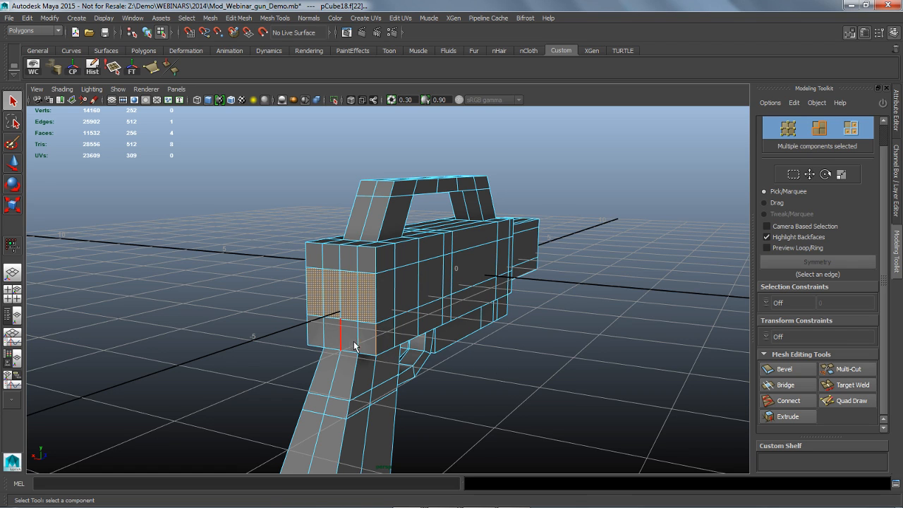
click(372, 316)
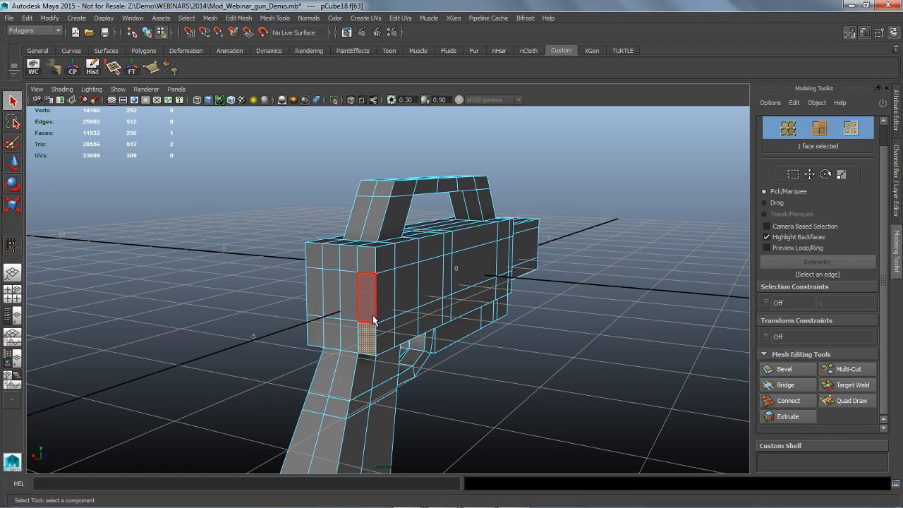
shift+double_click(321, 300)
shift+double_click(321, 335)
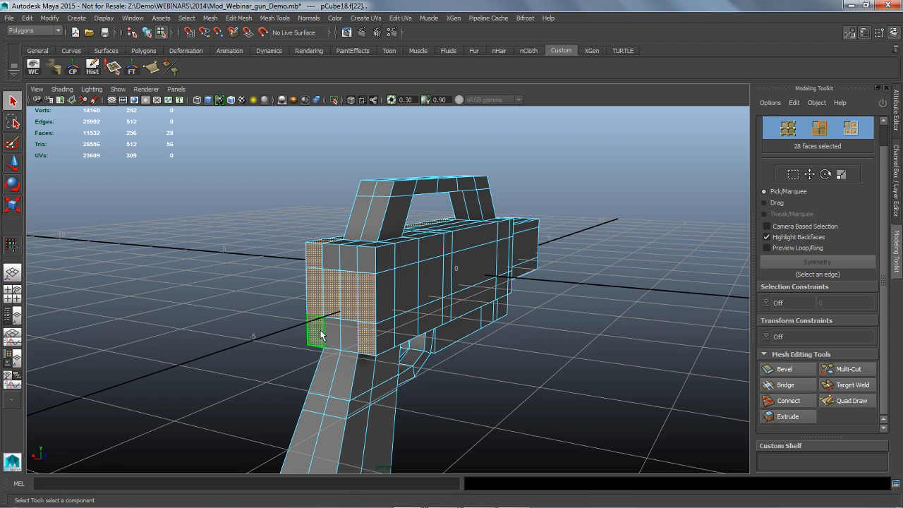
click(467, 400)
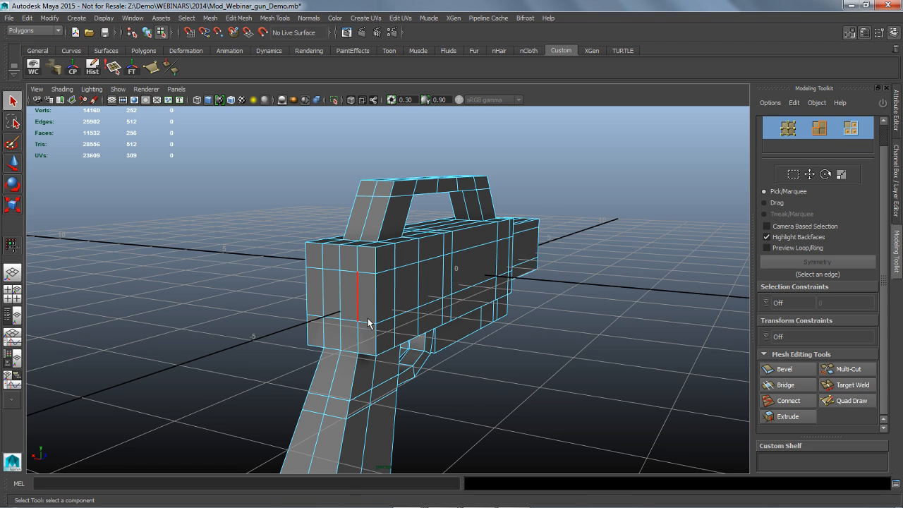
Step: Select the eight faces in the middle and lower rows of the body's rear end
click(366, 298)
shift+double_click(320, 300)
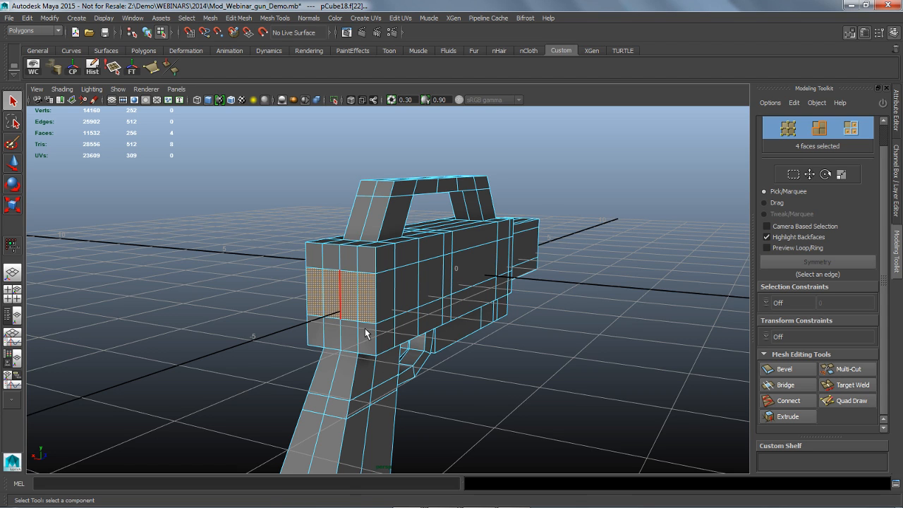
shift+click(373, 338)
shift+click(350, 338)
shift+click(337, 341)
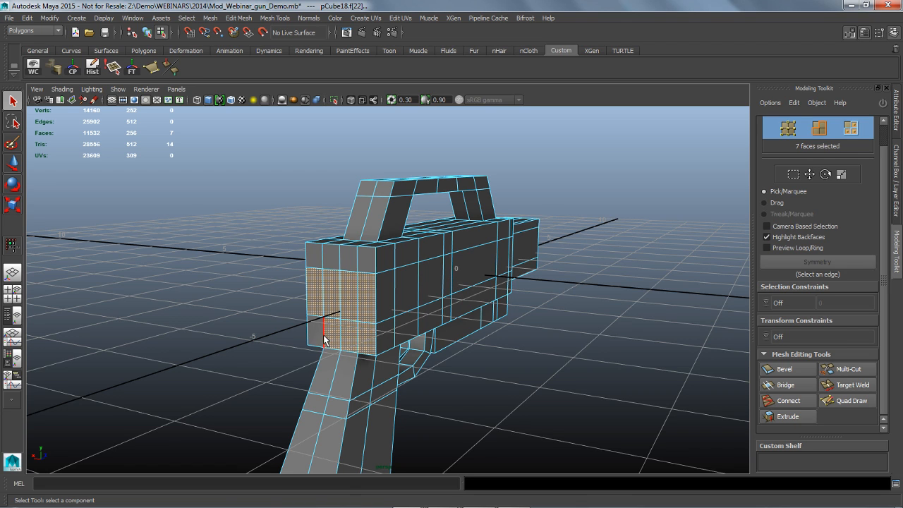
shift+click(322, 339)
key(ctrl+z)
shift+click(321, 341)
alt+drag(440, 361, 543, 395)
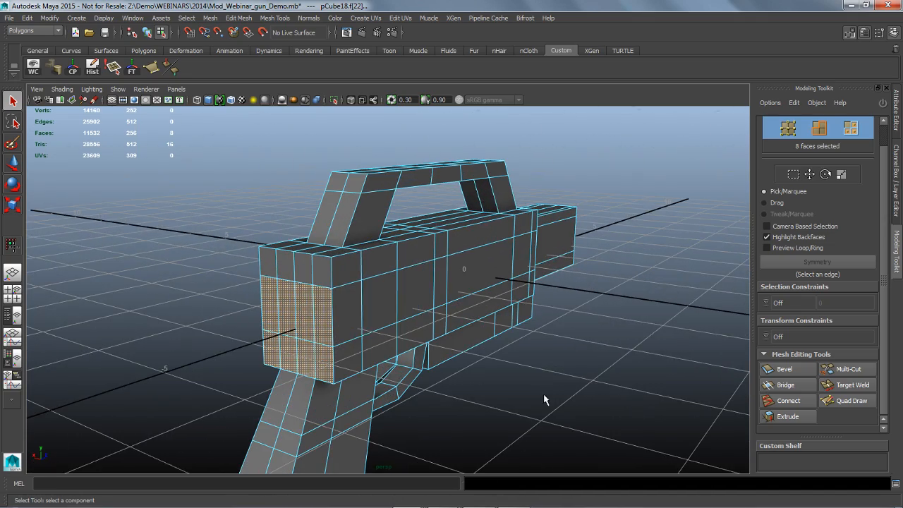
Step: Add an edge along the top of the selected rear faces as the hinge and apply Wedge to the faces
shift+click(302, 289)
click(215, 18)
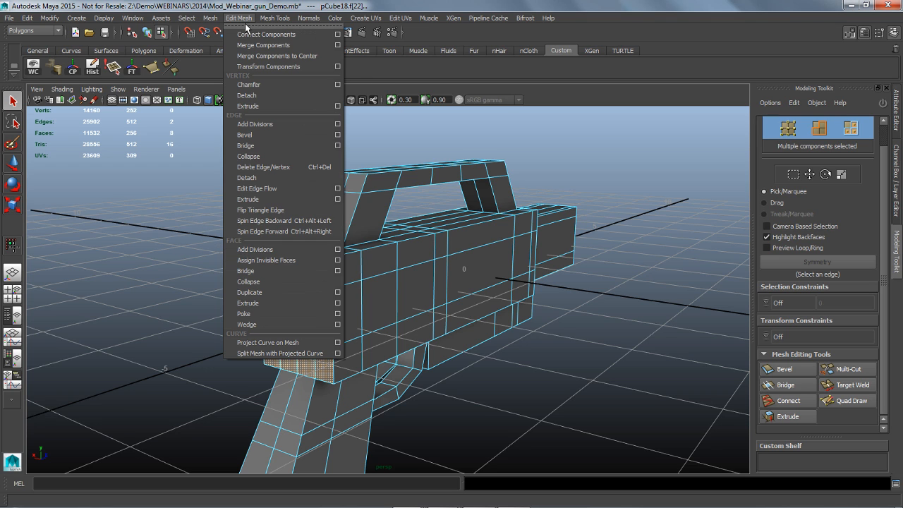
mouse_move(279, 28)
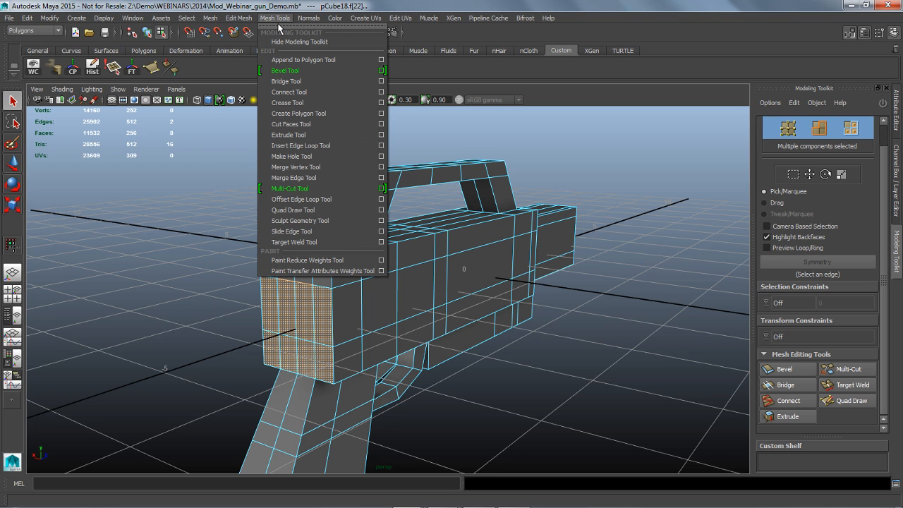
mouse_move(214, 28)
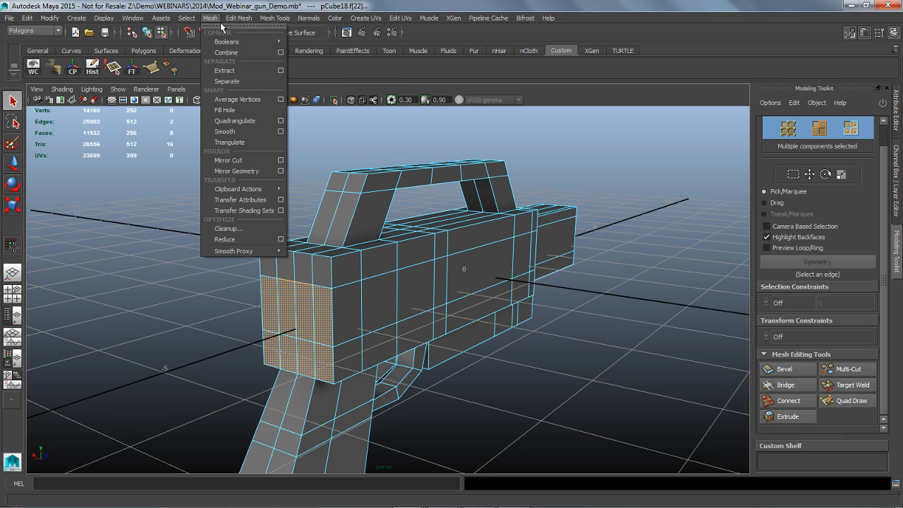
mouse_move(221, 44)
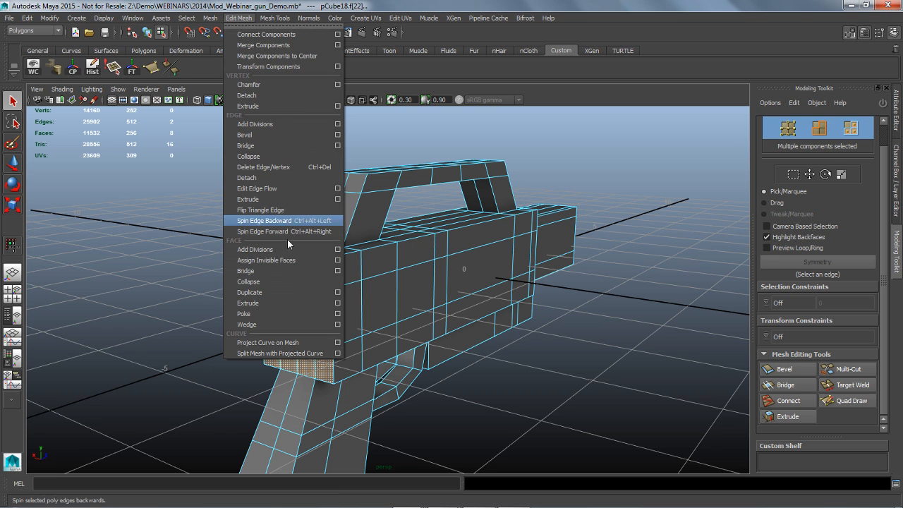
click(299, 324)
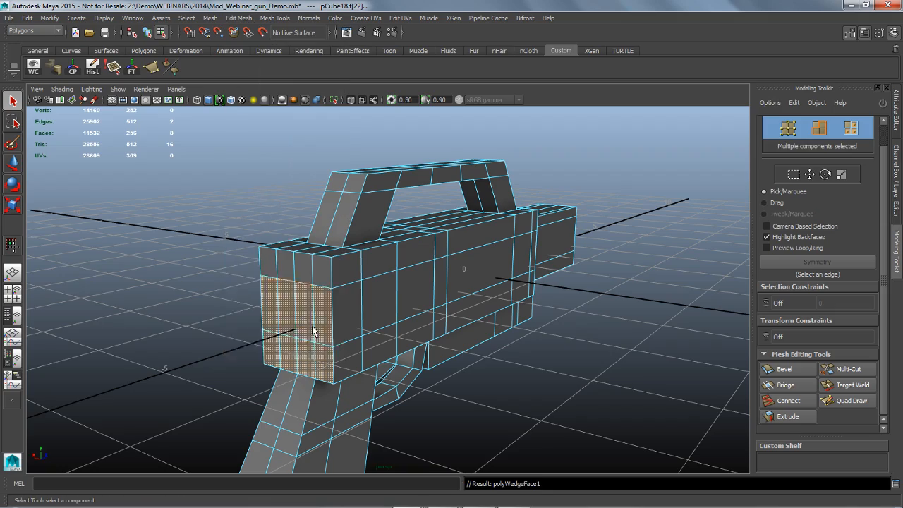
Step: Open the rear wedge's construction inputs to expose its angle and divisions
mouse_move(455, 385)
alt+mouse_down()
mouse_move(464, 396)
mouse_move(418, 401)
mouse_move(484, 397)
mouse_move(460, 398)
alt+mouse_up()
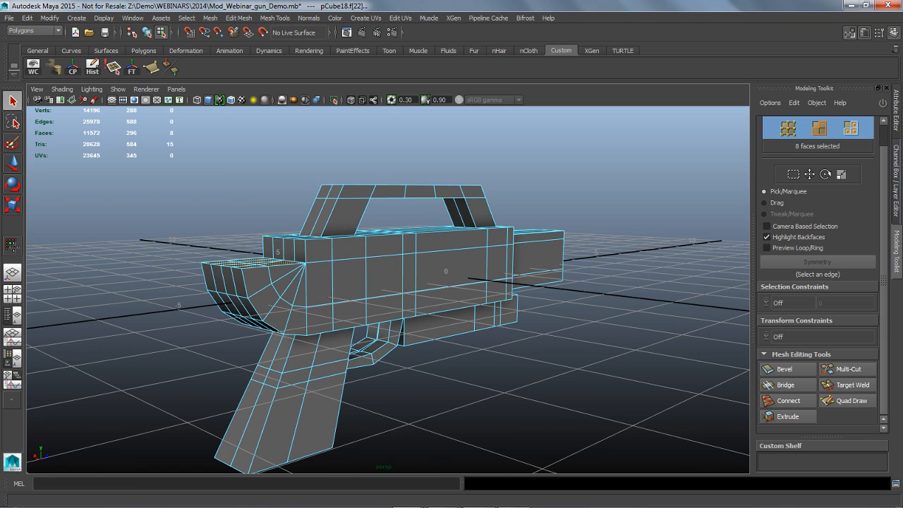
click(898, 182)
click(818, 144)
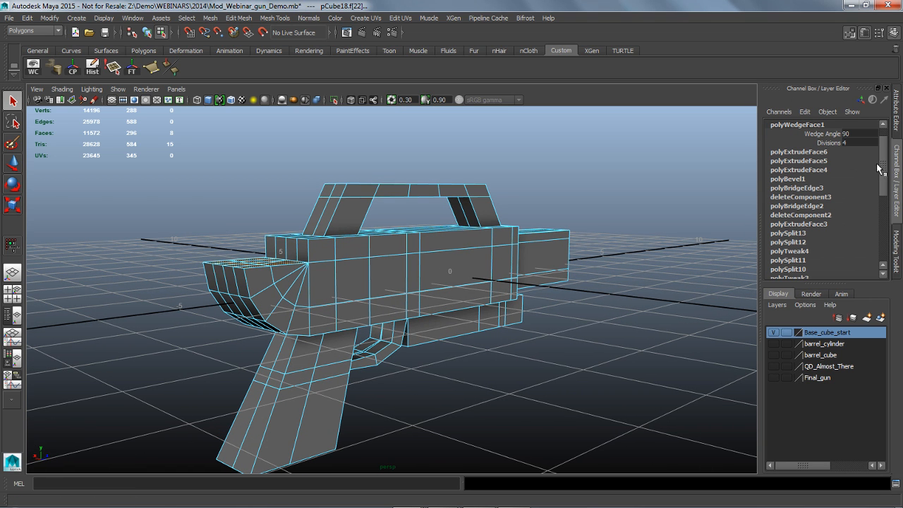
Step: Try other Wedge Angle values on the rear wedge and undo the changes, keeping the wedged faces selected
click(834, 135)
middle_drag(635, 190, 617, 186)
alt+drag(619, 187, 634, 202)
middle_drag(633, 202, 644, 200)
alt+drag(645, 200, 656, 221)
key(ctrl+z)
click(654, 215)
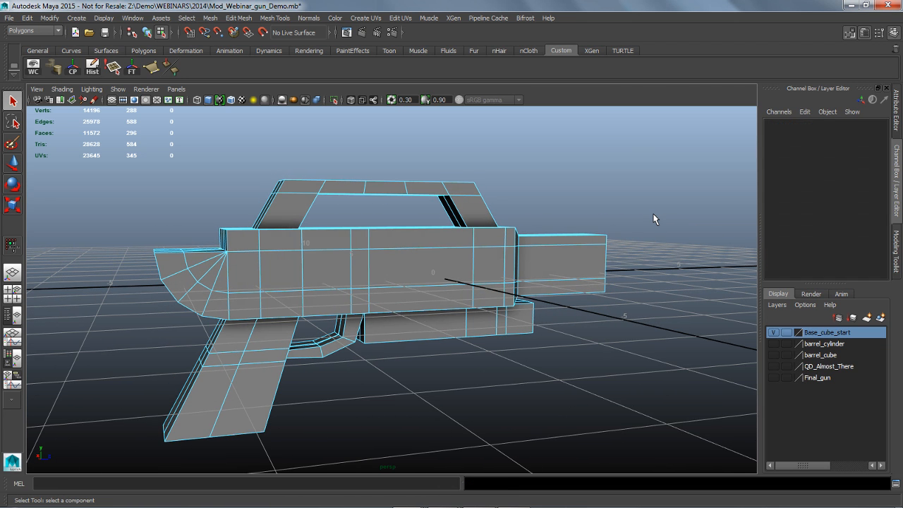
key(ctrl+z)
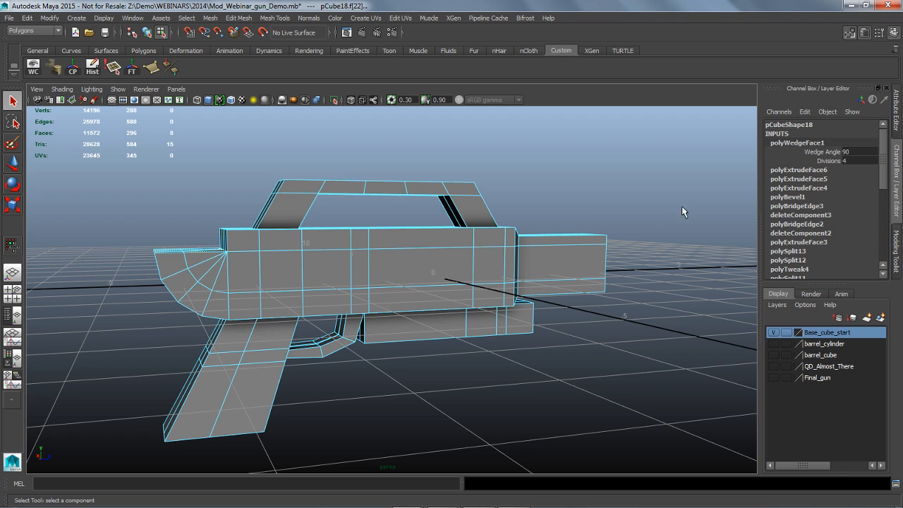
Step: Set the rear wedge's Wedge Angle to 83.125 and its Divisions to 3
click(833, 153)
middle_drag(681, 193, 743, 188)
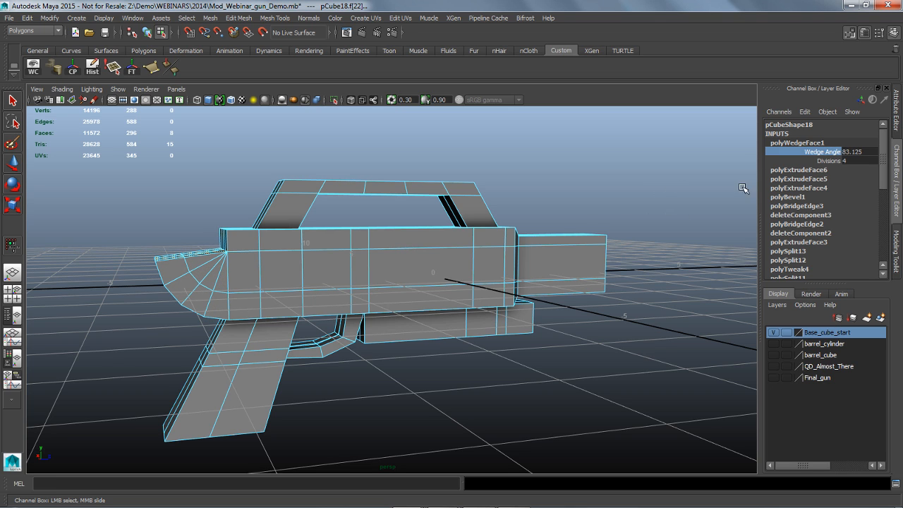
click(827, 162)
middle_drag(714, 215, 686, 211)
alt+drag(686, 211, 676, 214)
middle_drag(688, 208, 653, 209)
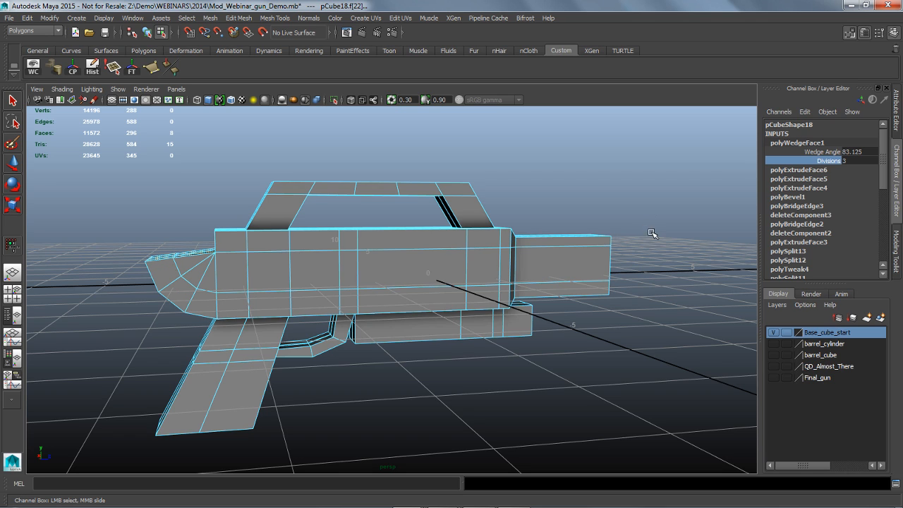
Step: Set the rear wedge's Wedge Angle to 90
click(838, 151)
click(876, 151)
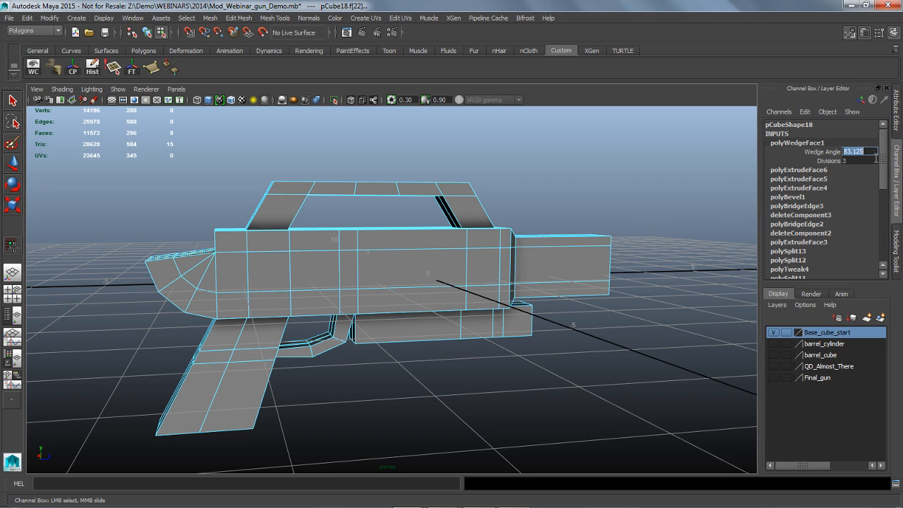
text(90)
key(Return)
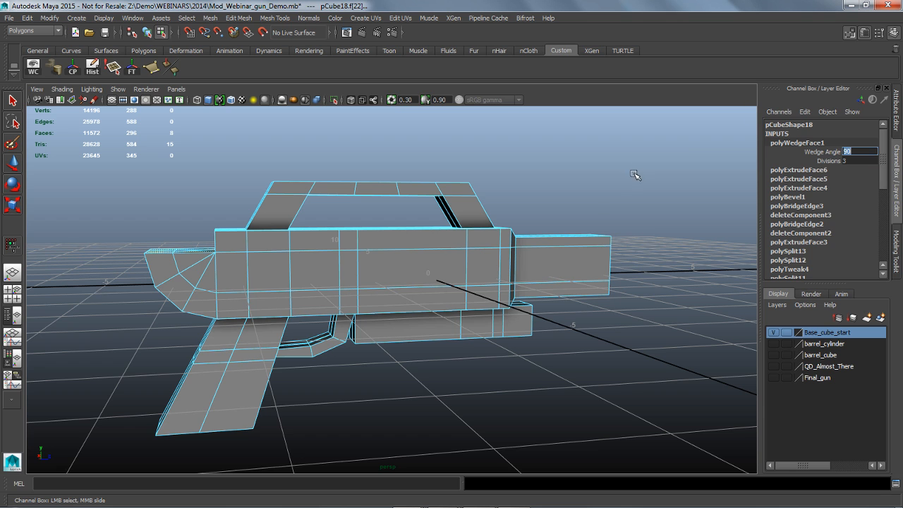
Step: Leave component mode and select the whole gun mesh as an object
click(393, 162)
click(147, 32)
alt+drag(405, 195, 359, 218)
click(555, 176)
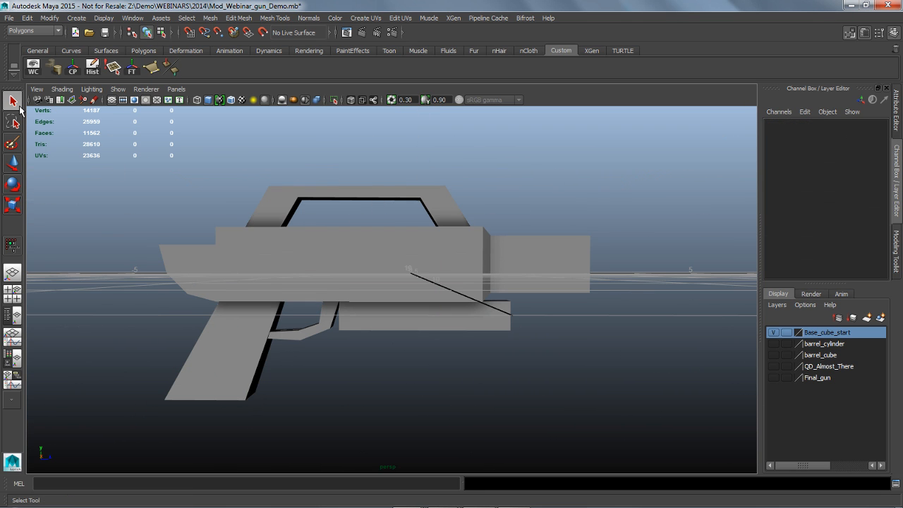
click(147, 32)
click(406, 259)
mouse_move(401, 367)
alt+mouse_down()
mouse_move(383, 367)
mouse_move(412, 363)
alt+mouse_up()
alt+middle_drag(412, 363, 385, 357)
alt+drag(385, 357, 401, 420)
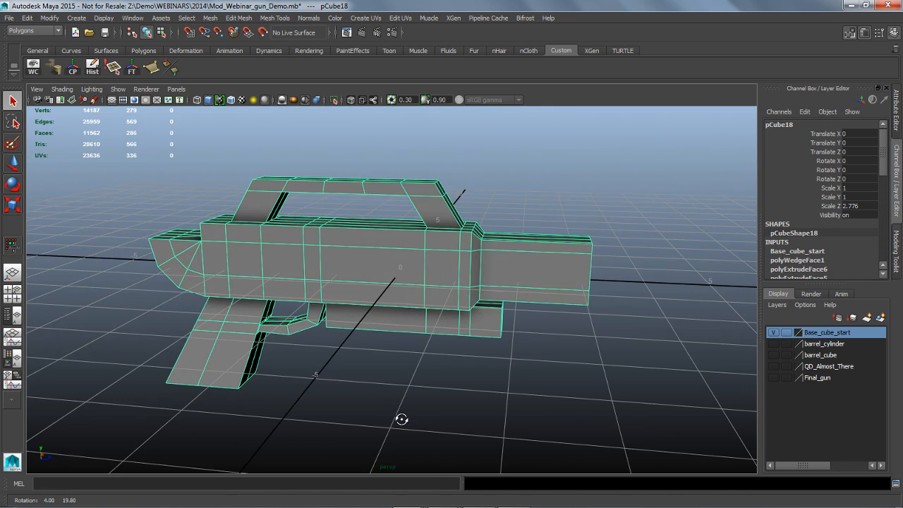
alt+drag(440, 345, 393, 364)
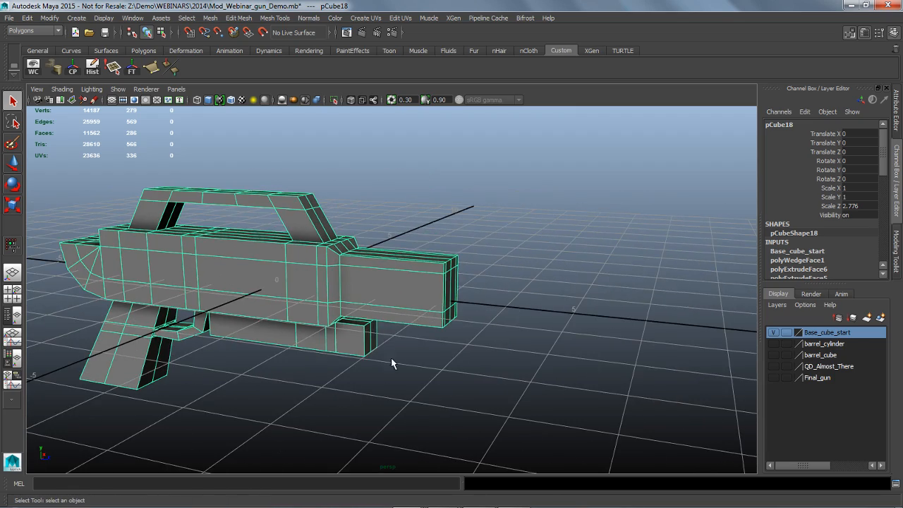
Step: Insert nine roughly evenly spaced edge loops around the barrel with Multi-Cut, from the muzzle back to the body
alt+drag(416, 334, 440, 336)
alt+right_drag(439, 337, 518, 353)
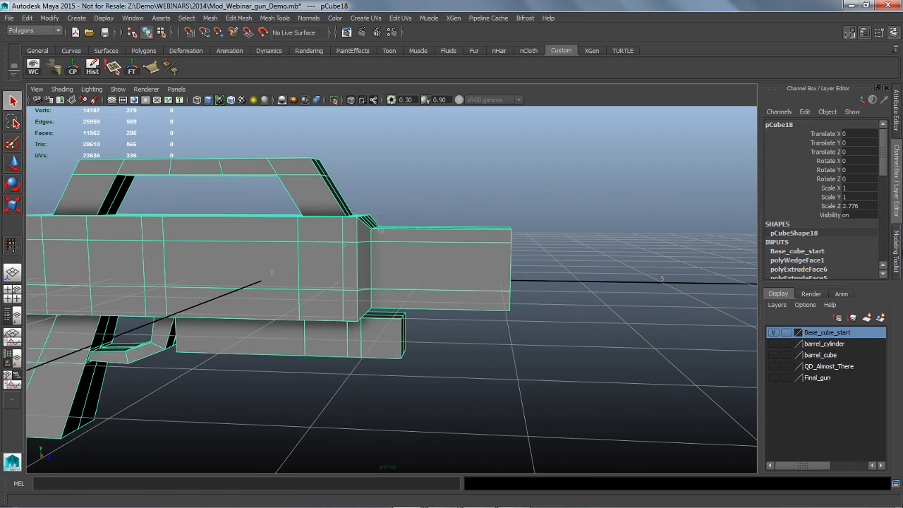
click(896, 250)
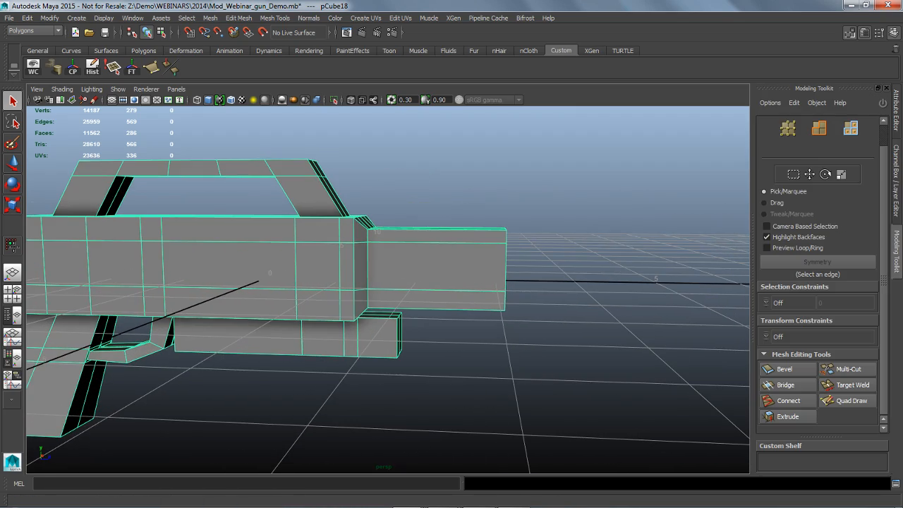
click(857, 371)
alt+drag(525, 359, 534, 359)
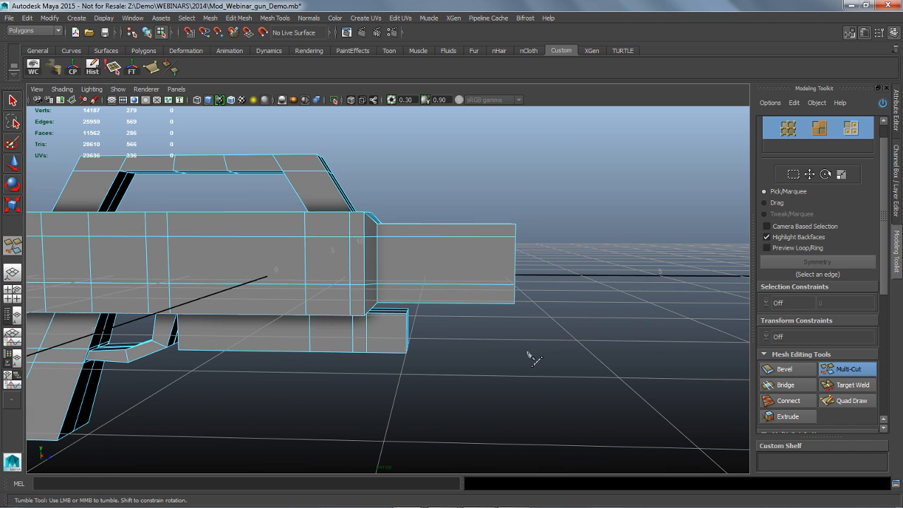
ctrl+click(504, 252)
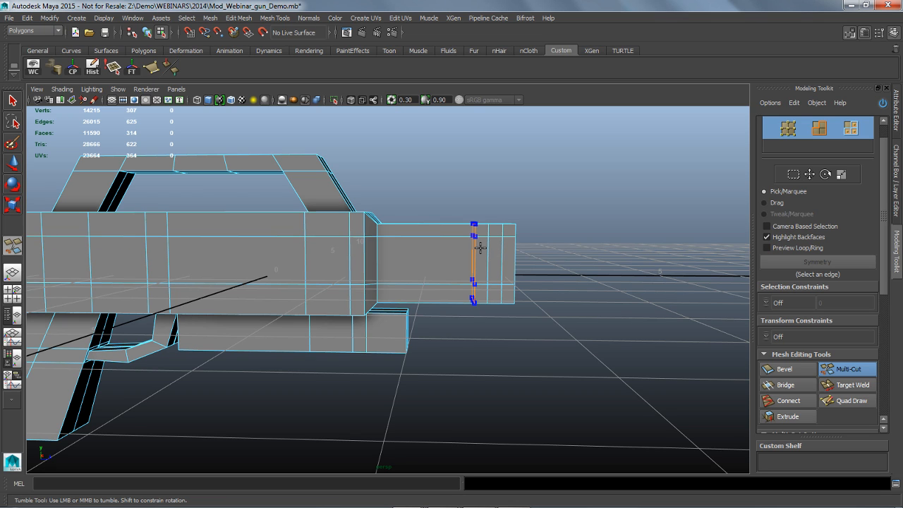
ctrl+click(473, 248)
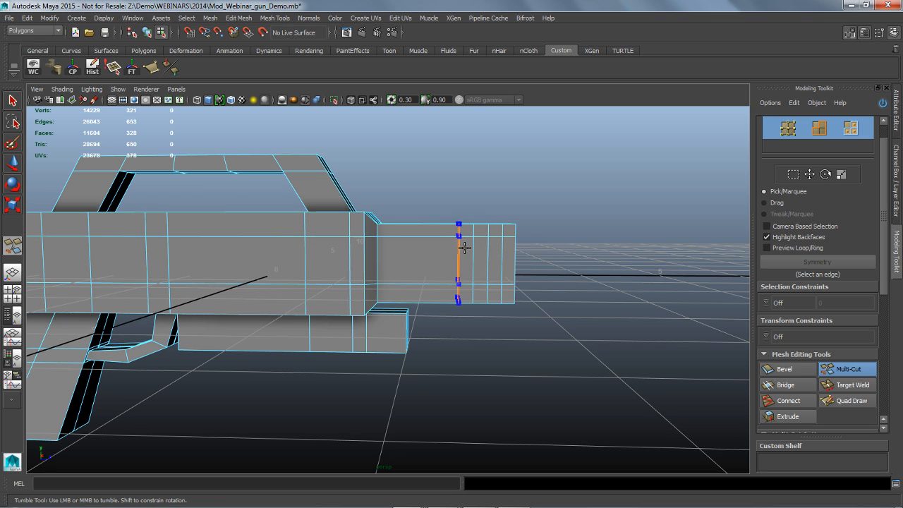
ctrl+click(444, 248)
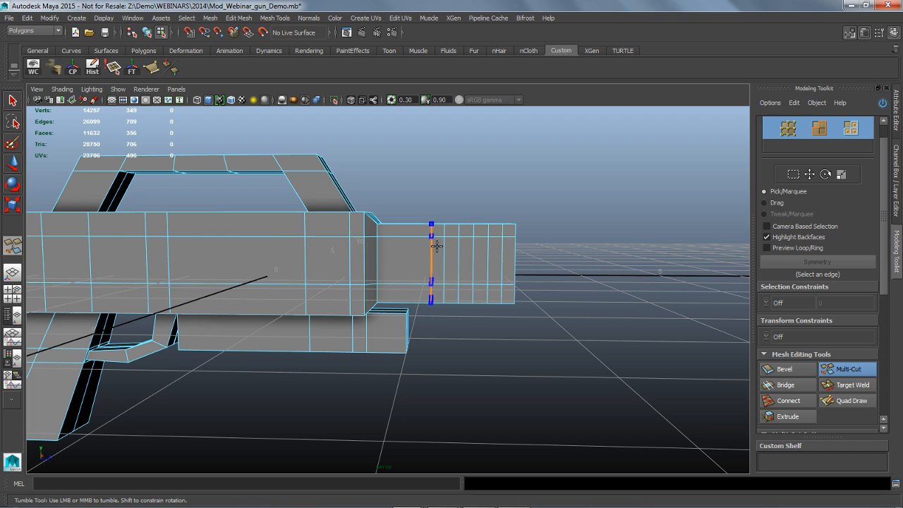
ctrl+click(432, 238)
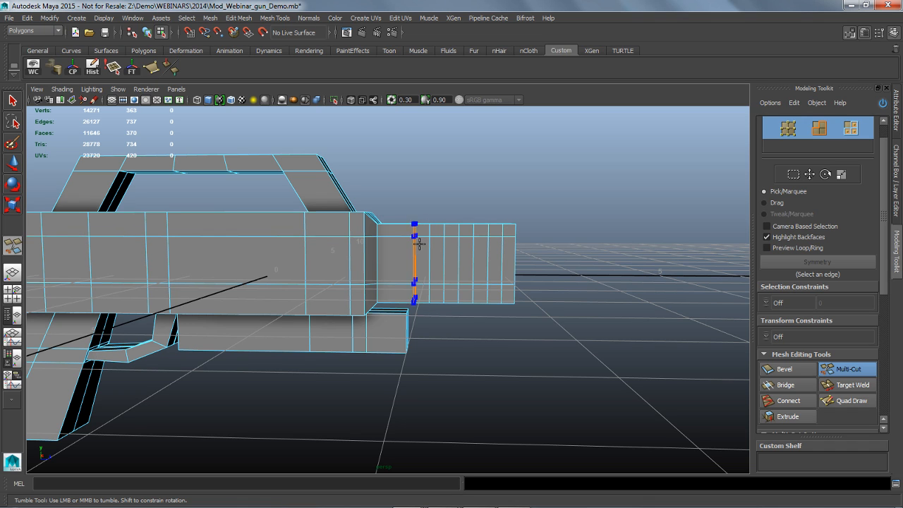
ctrl+click(414, 243)
ctrl+click(398, 242)
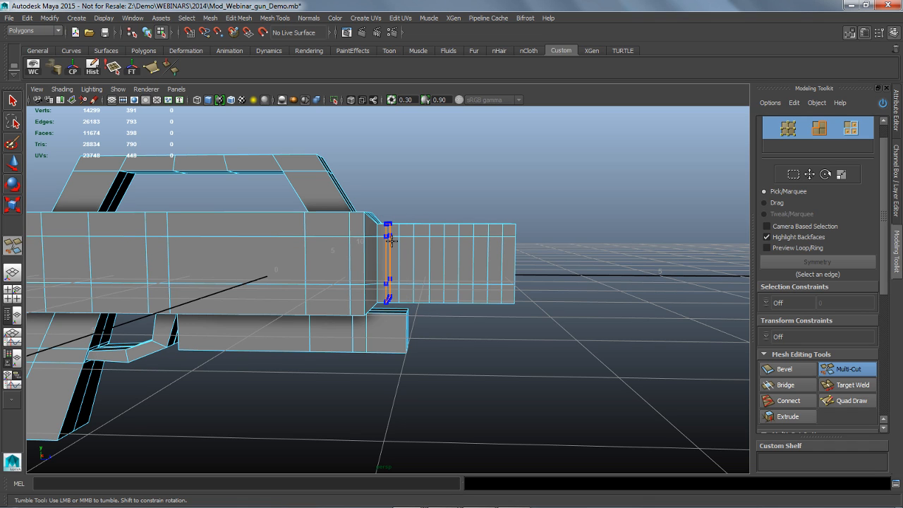
ctrl+click(397, 239)
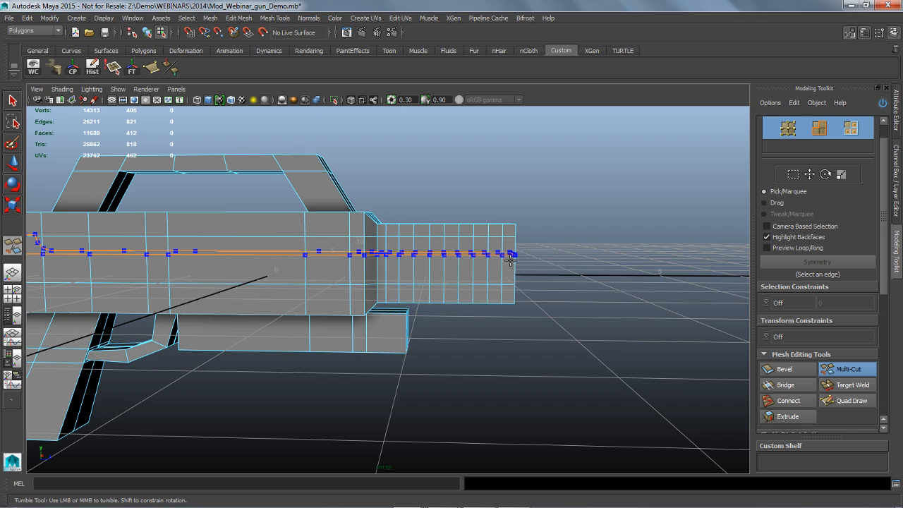
Step: Insert three lengthwise edge loops across the side of the barrel and gun body with Multi-Cut
ctrl+click(510, 259)
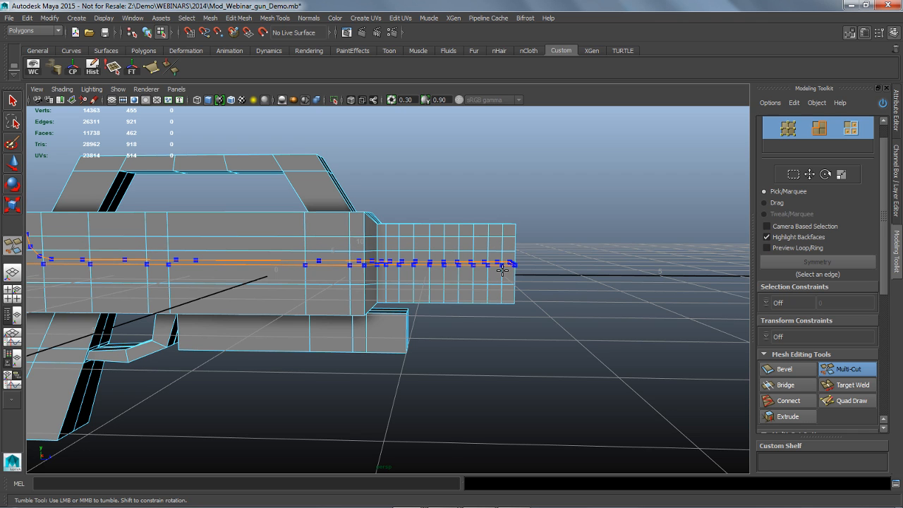
ctrl+click(502, 274)
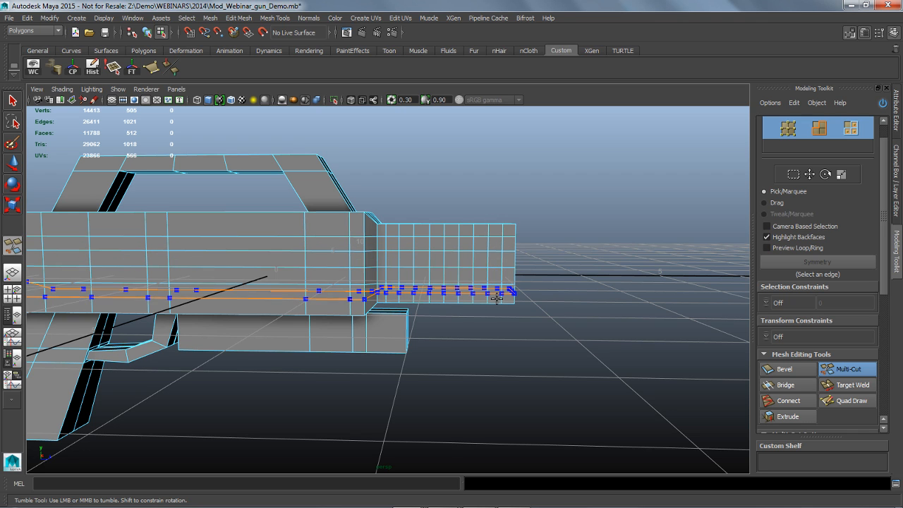
ctrl+click(497, 299)
Step: Slide the lower lengthwise edge loops with the Slide Edge Tool so the rows on the barrel's side are evenly spaced
alt+right_drag(570, 329, 598, 363)
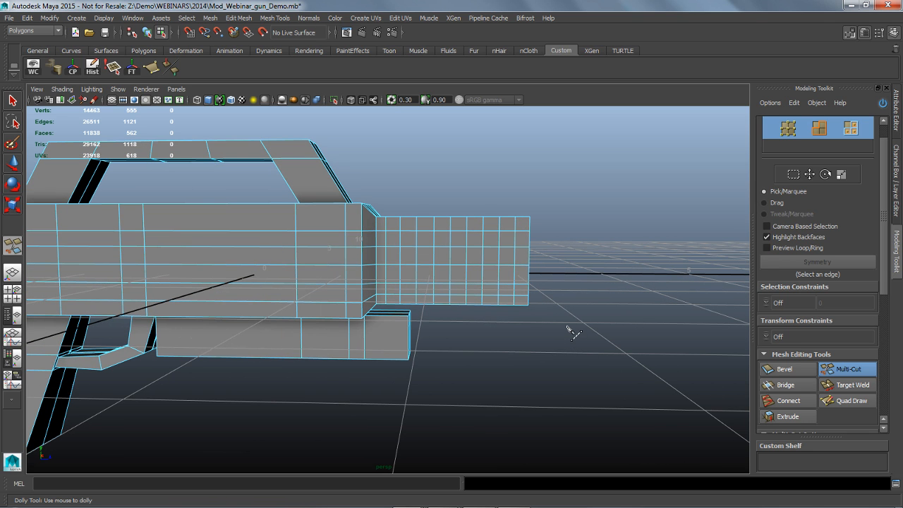
click(13, 101)
alt+right_drag(417, 341, 478, 343)
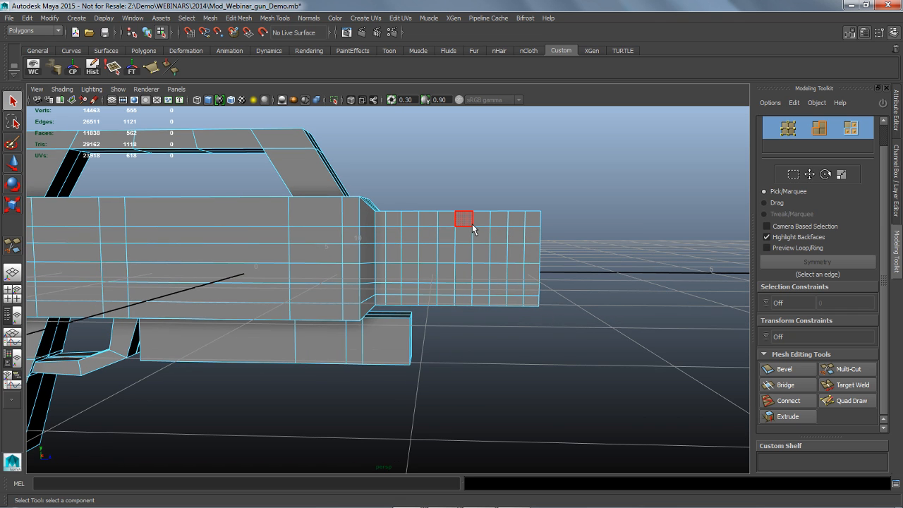
double_click(499, 284)
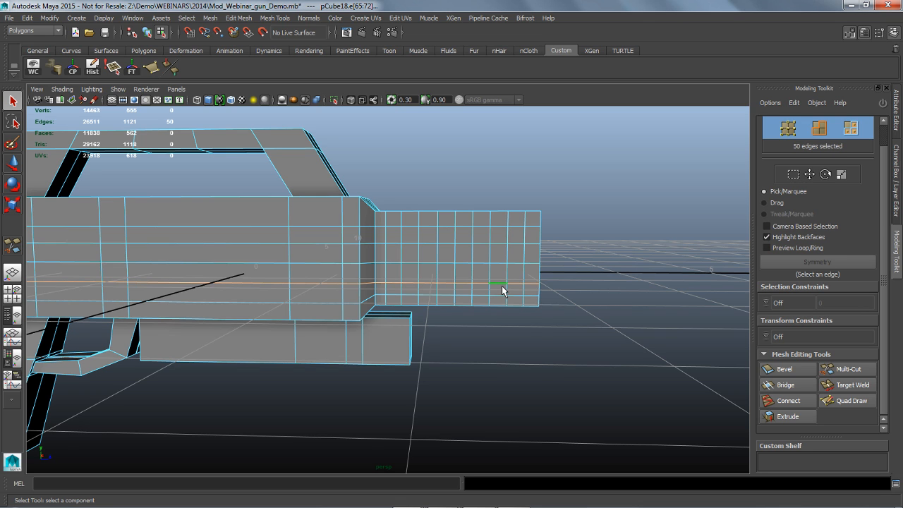
shift+right_drag(501, 286, 502, 364)
middle_drag(591, 341, 604, 305)
double_click(522, 299)
double_click(524, 271)
double_click(522, 281)
alt+drag(603, 308, 619, 327)
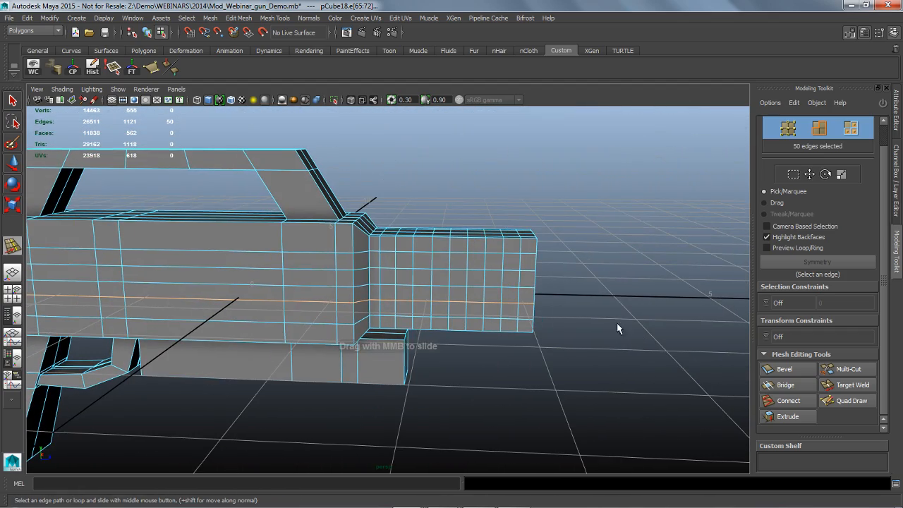
Step: Leave the edge sliding tool, return to object mode and reselect the gun with its subdivided barrel
click(20, 106)
alt+drag(547, 360, 550, 357)
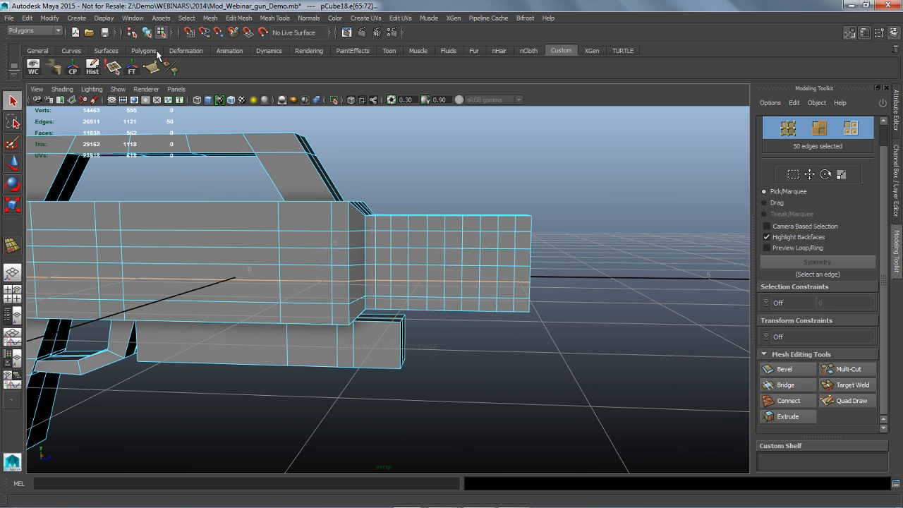
key(F8)
click(569, 363)
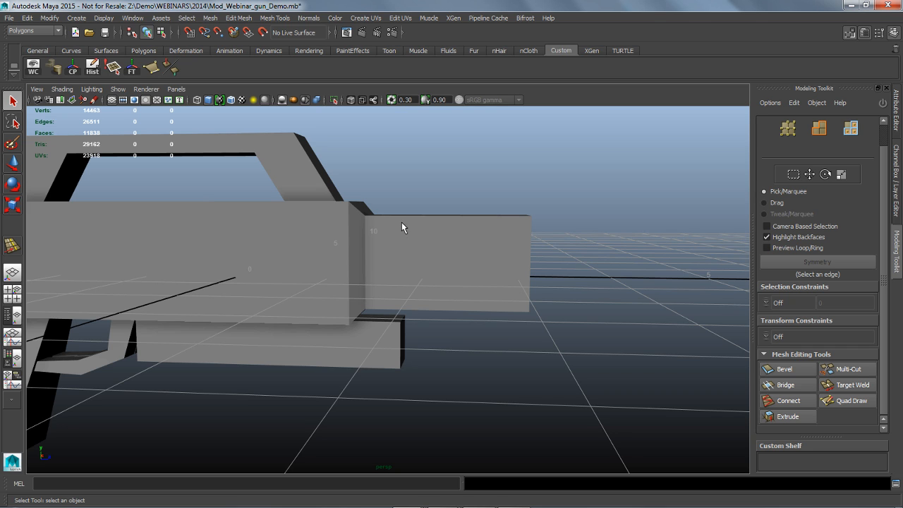
click(480, 252)
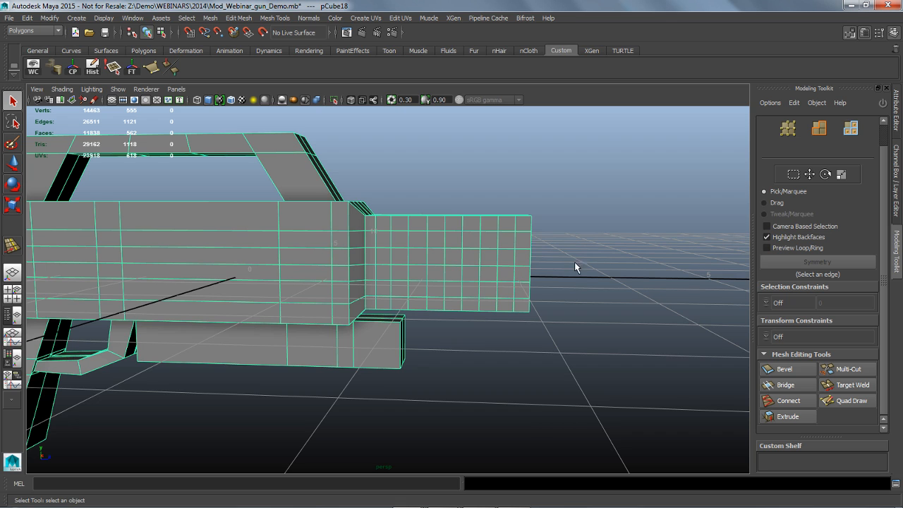
Step: Switch the gun mesh to face selection with the previous edge selection cleared
click(851, 127)
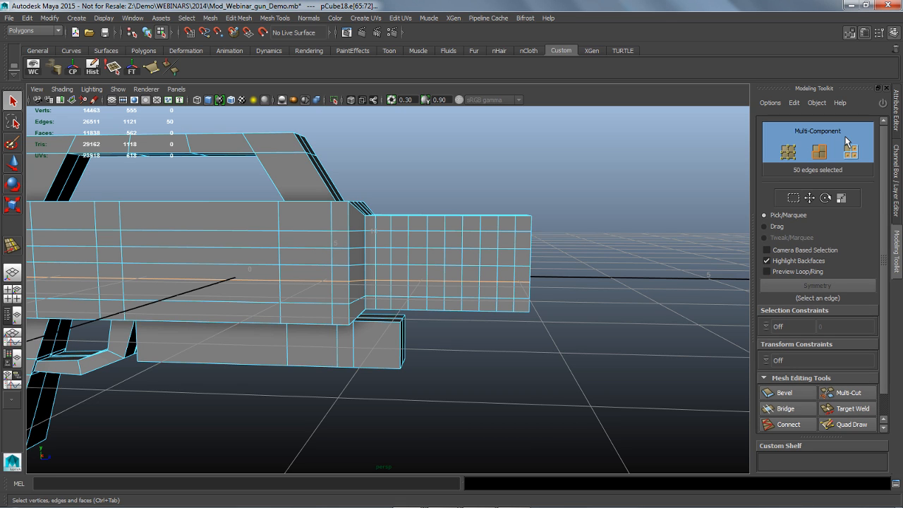
click(599, 280)
alt+drag(598, 280, 615, 290)
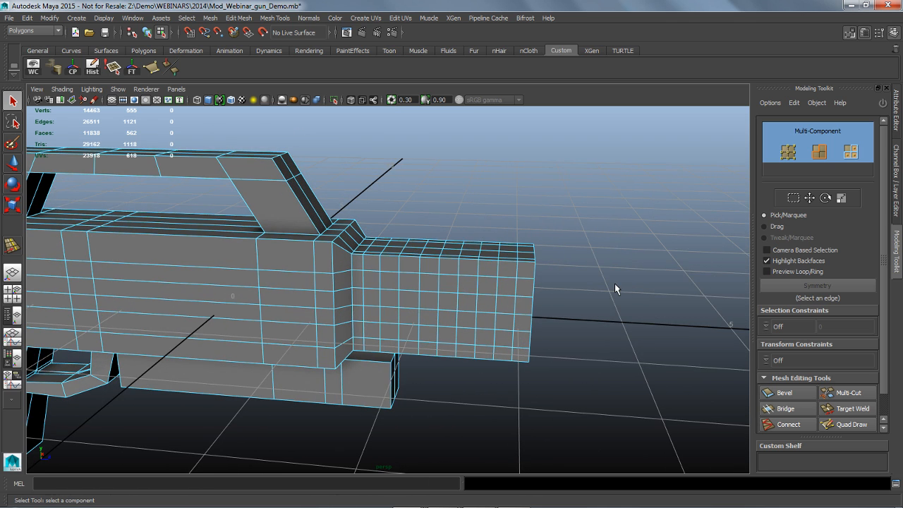
click(851, 151)
alt+right_drag(593, 289, 611, 275)
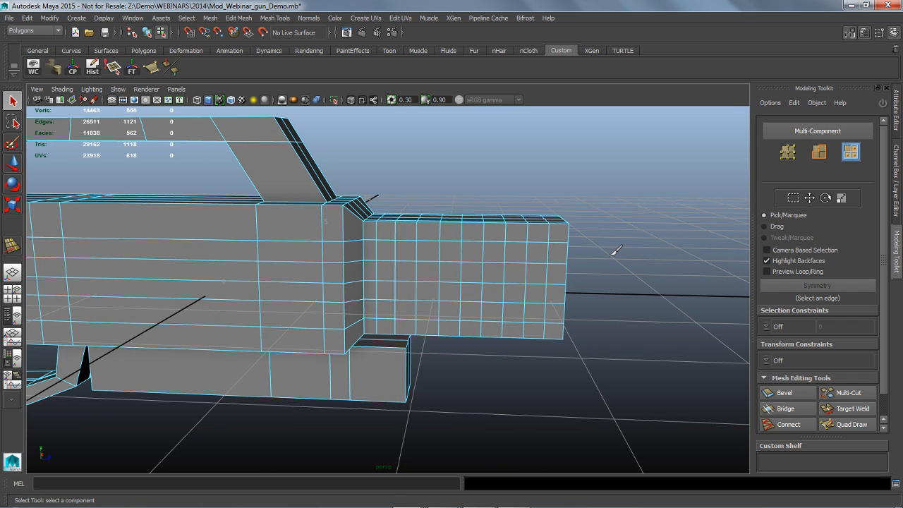
click(768, 226)
key(Tab)
mouse_move(592, 268)
alt+mouse_down()
mouse_move(588, 278)
mouse_move(609, 276)
alt+mouse_up()
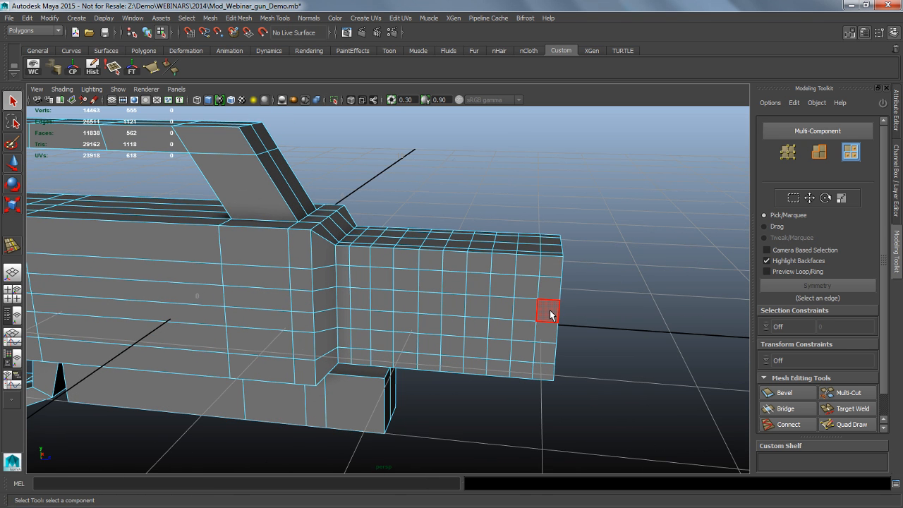
ctrl+shift+right_drag(544, 316, 544, 256)
alt+drag(520, 282, 482, 303)
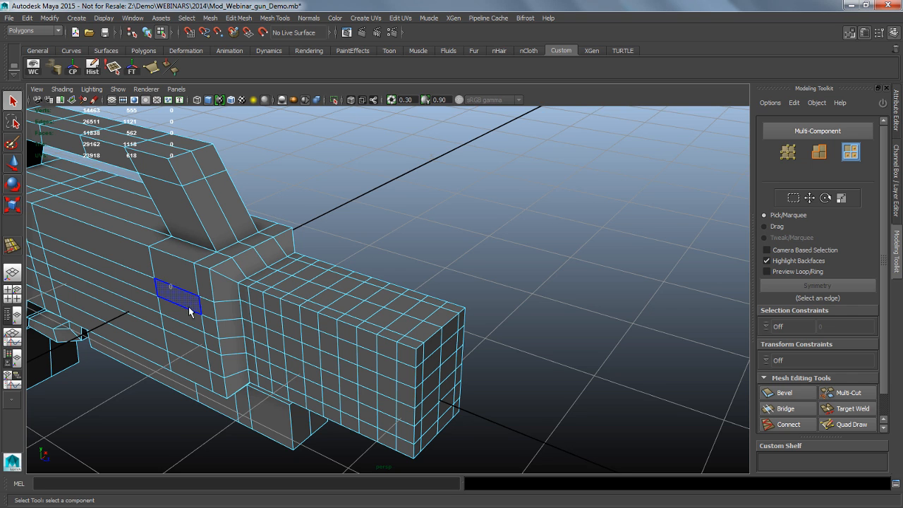
alt+drag(284, 342, 384, 367)
alt+drag(501, 283, 518, 339)
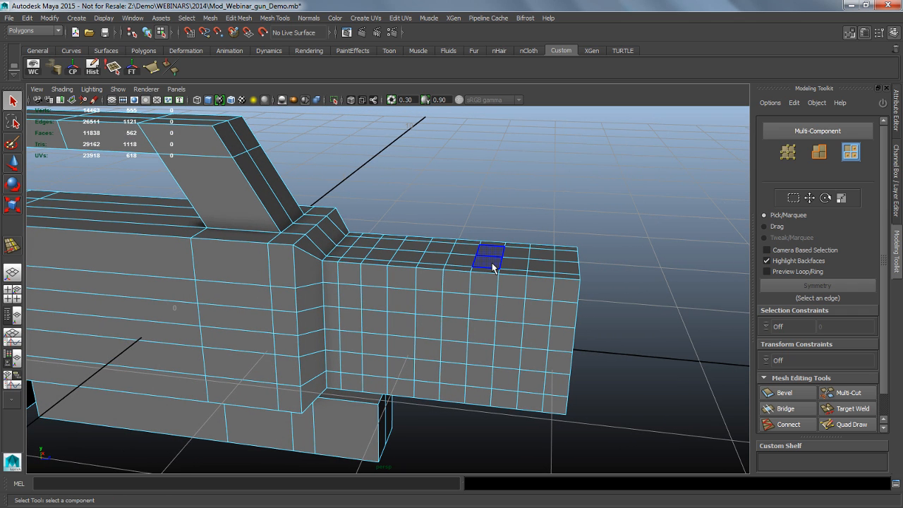
Step: Paint-select a connected path of faces running down, along and back up the barrel block's side and over its top
key(Tab)
key(Caps_Lock)
key(Caps_Lock)
key(Tab)
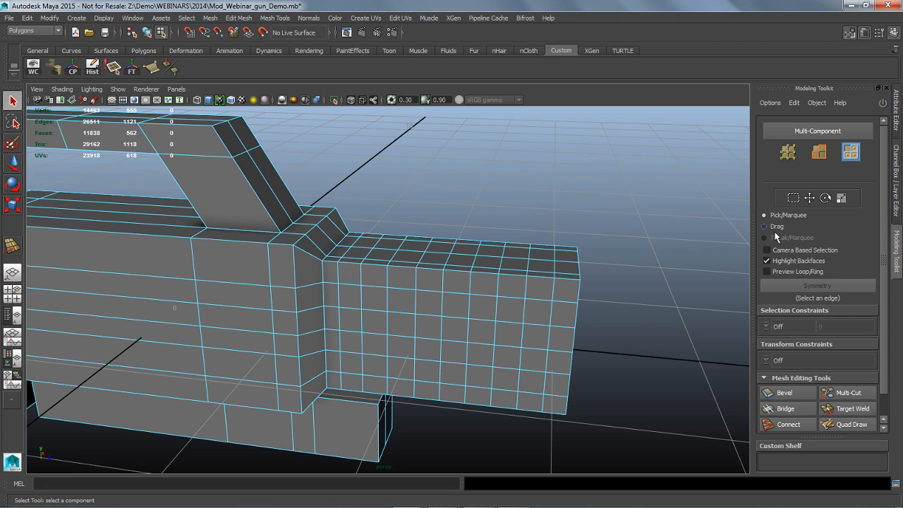
key(Tab)
mouse_move(514, 280)
mouse_down()
mouse_move(498, 272)
mouse_move(493, 319)
mouse_move(545, 319)
mouse_move(540, 369)
mouse_move(379, 361)
mouse_move(380, 261)
mouse_up()
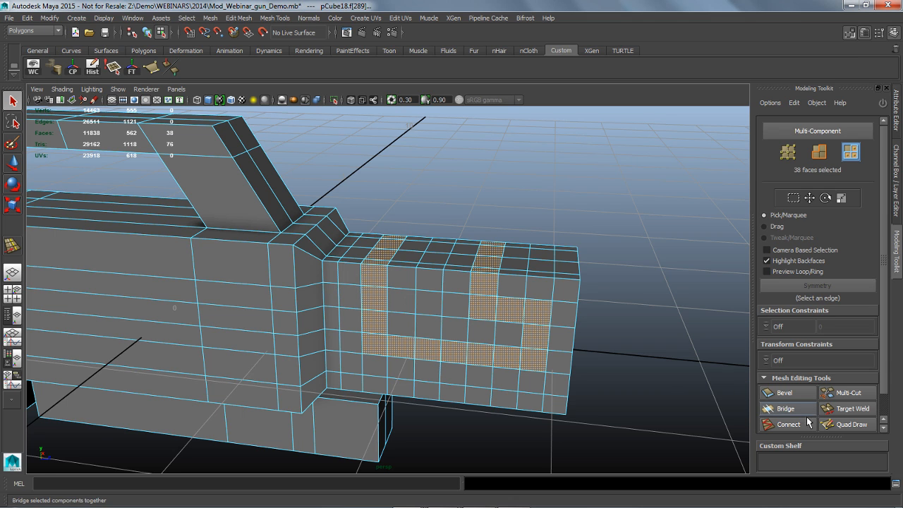
Step: Connect the selected face path with new edges, using two segments
scroll(797, 413, down, 2)
click(788, 401)
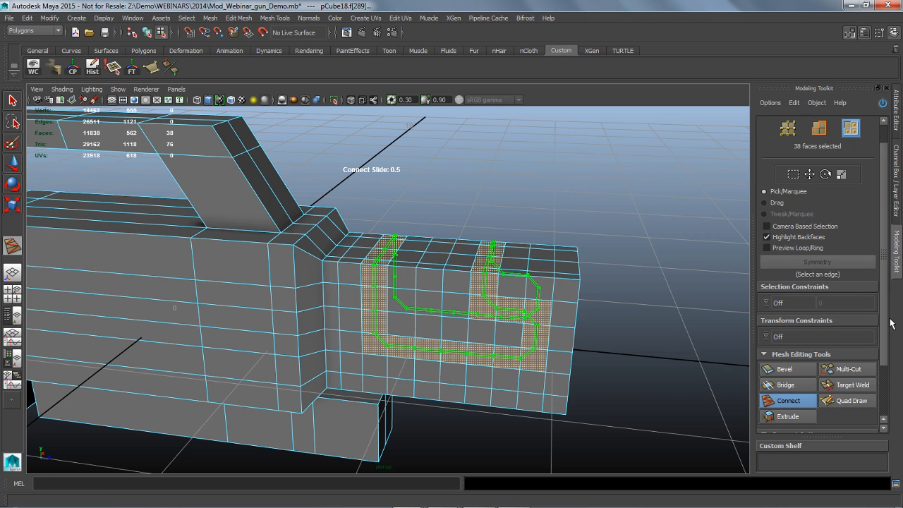
scroll(800, 417, down, 3)
alt+drag(628, 318, 655, 339)
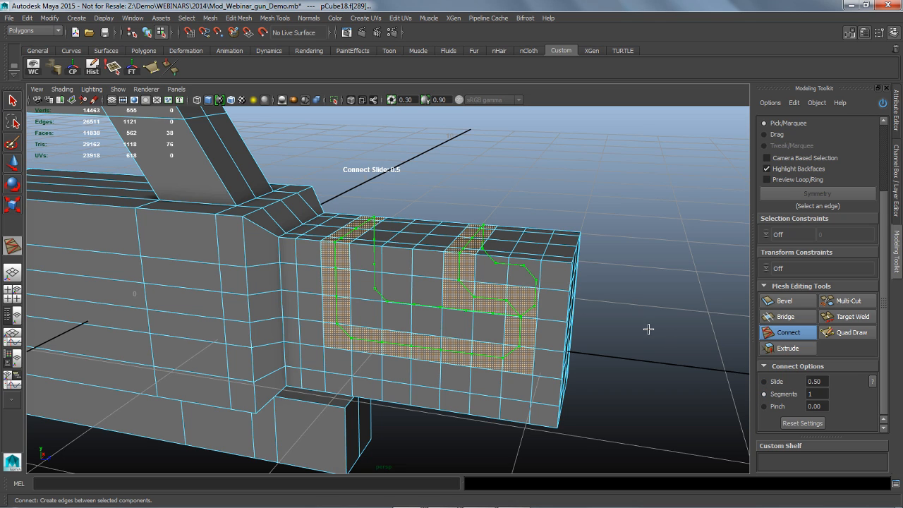
ctrl+drag(649, 329, 665, 336)
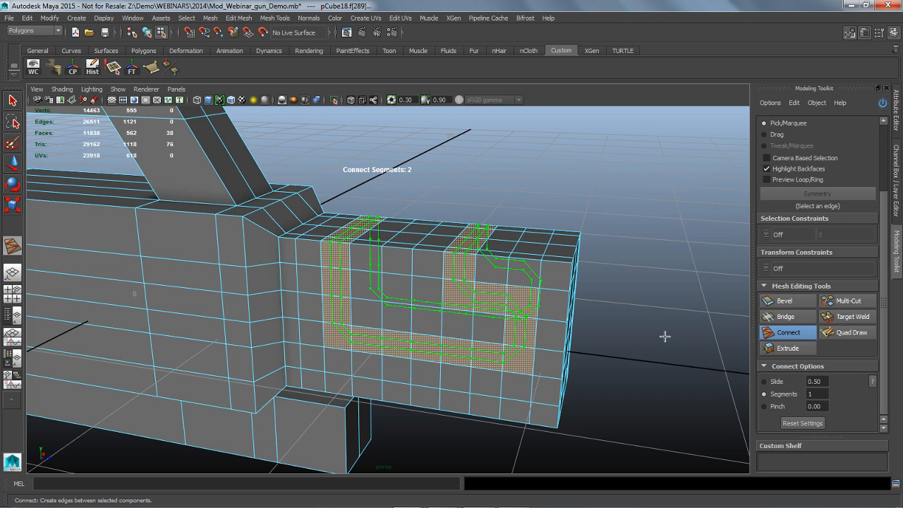
Step: Adjust the connection's slide and pinch so both new edge loops run close together, and finish the Connect
click(782, 386)
middle_drag(645, 338, 599, 336)
click(782, 407)
alt+drag(613, 363, 647, 365)
key(q)
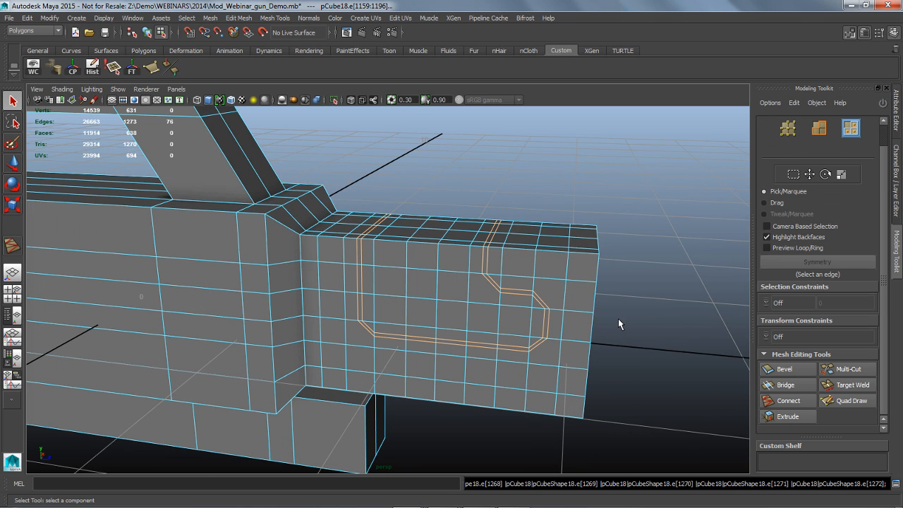
Step: Select the narrow face loop between the new edges and extrude it inward with a Local Z of about -0.03
drag(482, 247, 492, 265)
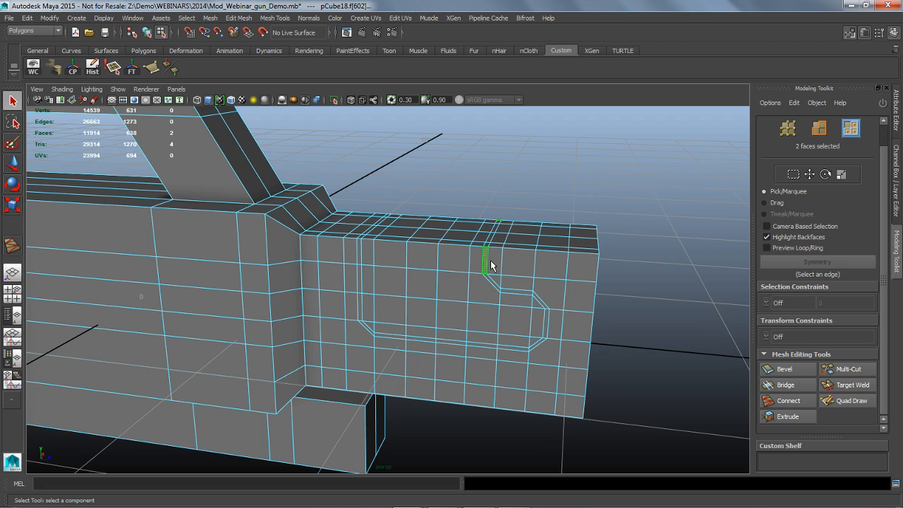
double_click(494, 281)
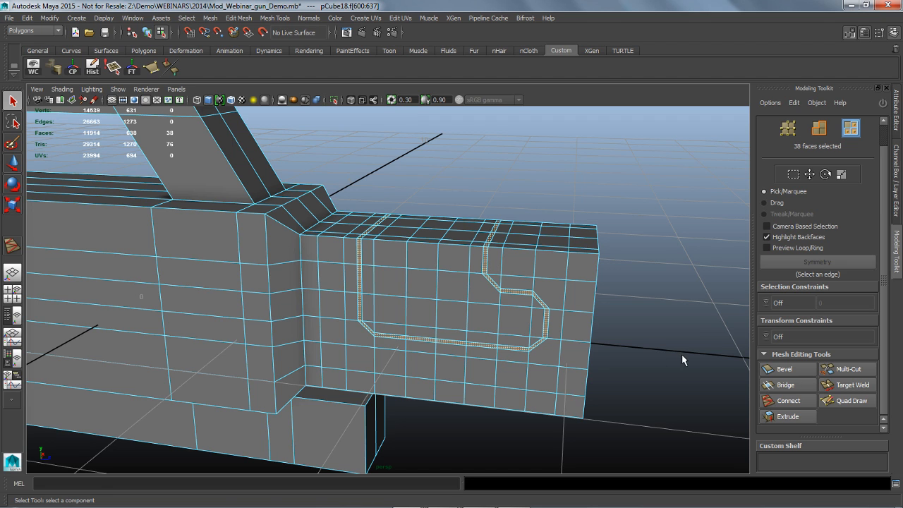
click(811, 419)
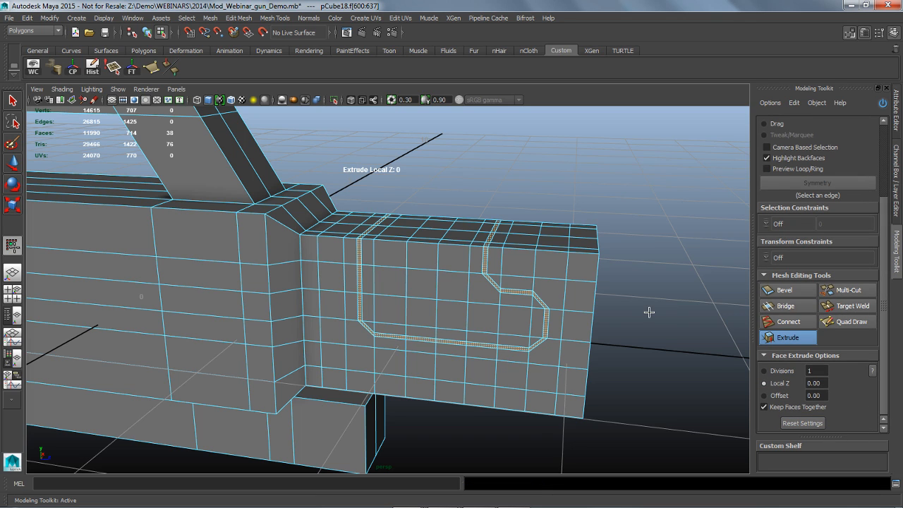
drag(649, 312, 645, 313)
alt+drag(652, 346, 632, 338)
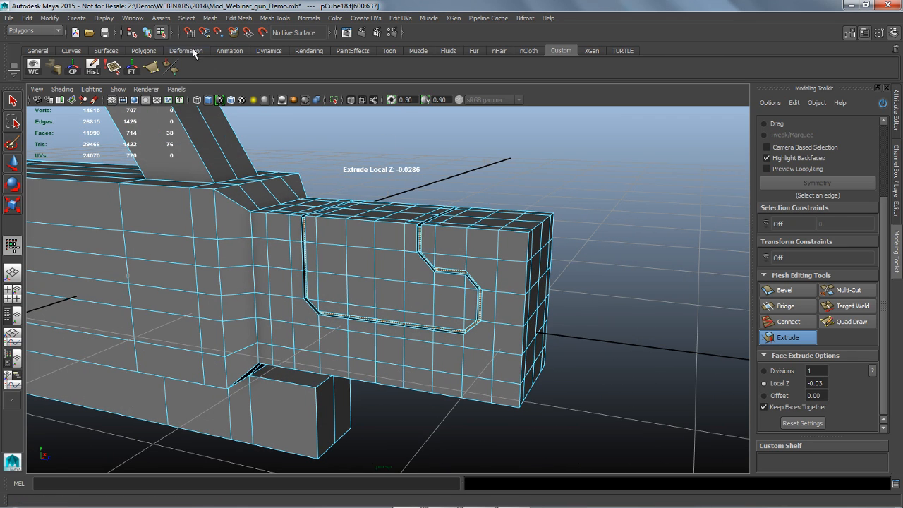
click(146, 32)
Step: Examine the groove on the barrel block with and without wireframe, and view the whole gun
click(569, 209)
alt+drag(581, 236, 566, 258)
click(544, 295)
alt+drag(544, 295, 607, 313)
ctrl+click(525, 293)
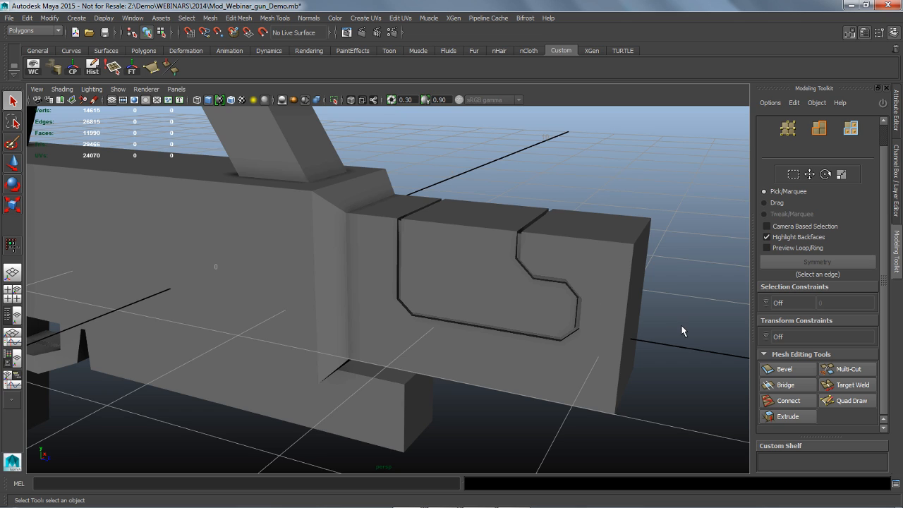
click(525, 302)
alt+drag(525, 339, 501, 334)
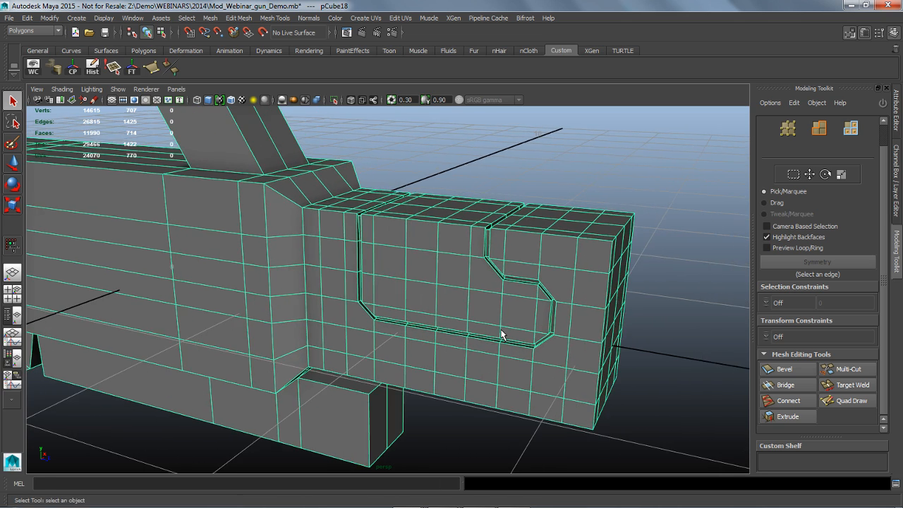
scroll(505, 335, down, 5)
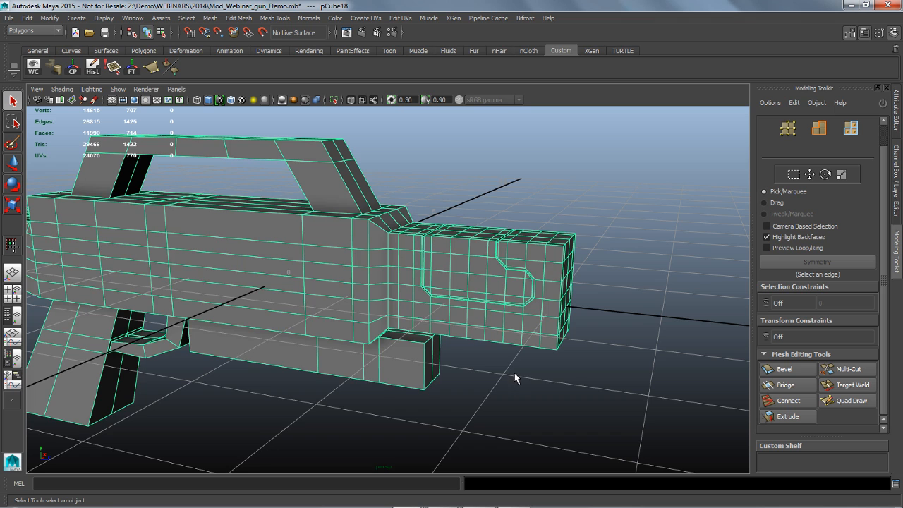
click(515, 379)
alt+drag(515, 379, 583, 338)
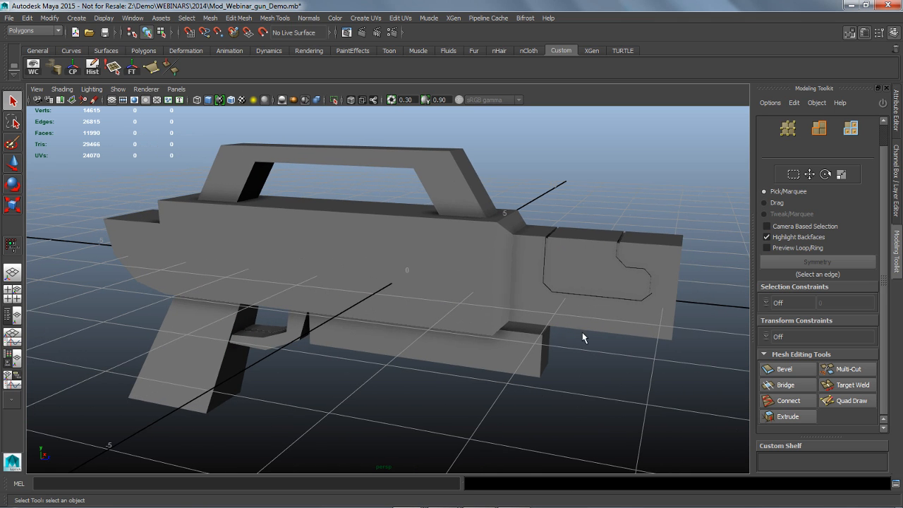
Step: Select the edge loop along the gun body's long upper edge and add the edge loop around its front shoulder
click(398, 224)
alt+drag(398, 225, 395, 240)
right_drag(396, 239, 399, 220)
double_click(469, 265)
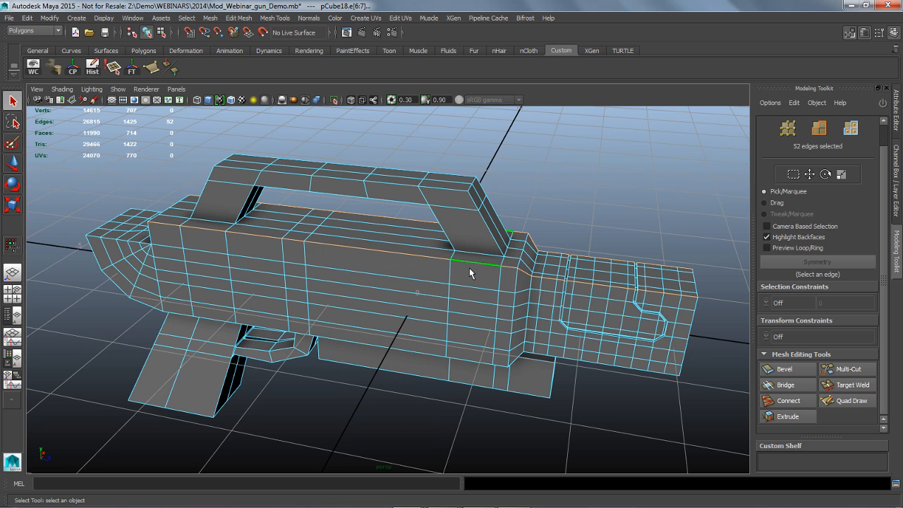
alt+drag(472, 275, 499, 281)
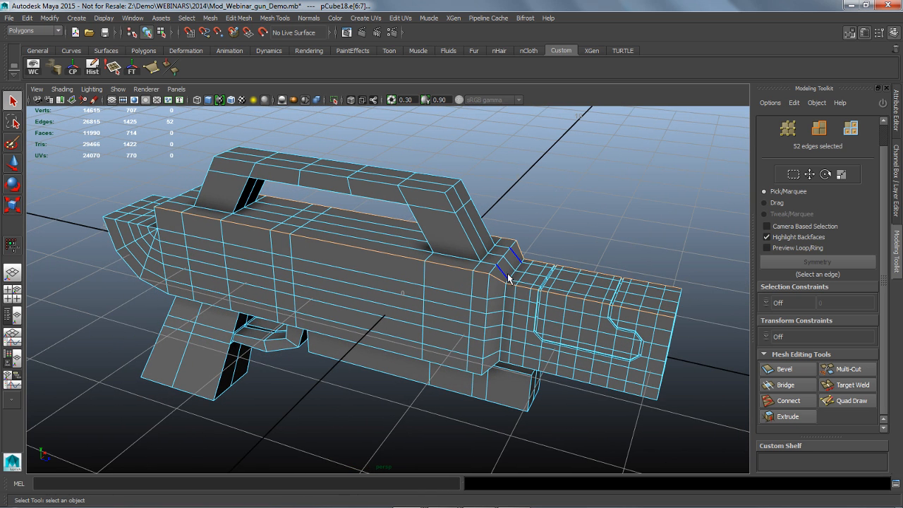
shift+double_click(478, 249)
Step: Bevel the selected edge loops with default settings, increase the offset to 0.72, and return to object mode
click(806, 371)
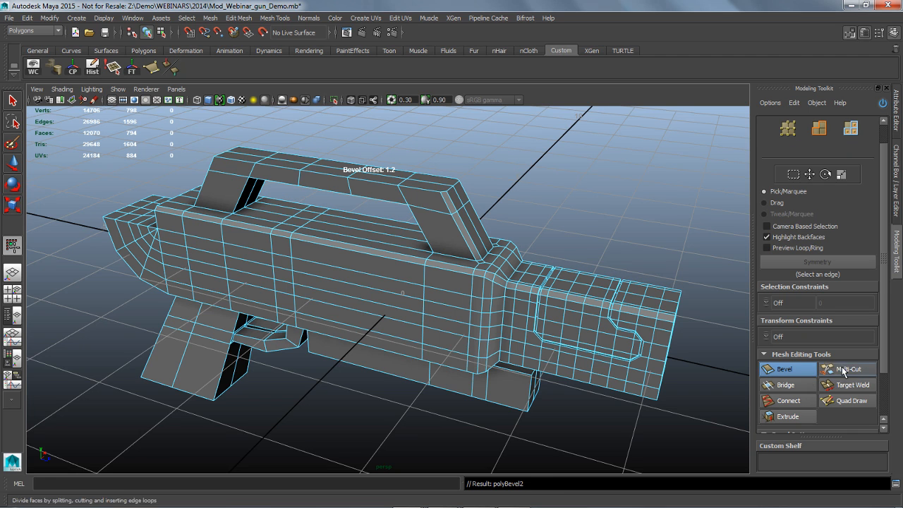
drag(883, 296, 884, 379)
click(812, 423)
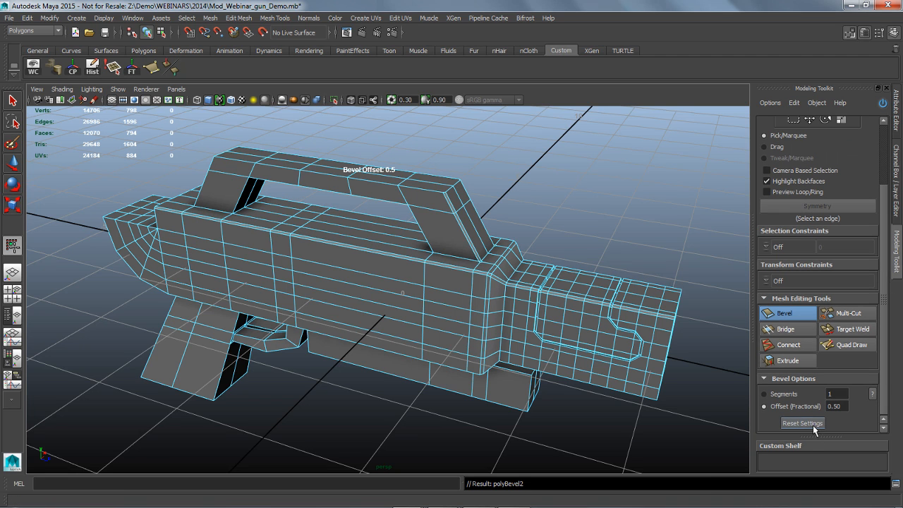
alt+drag(609, 223, 470, 373)
alt+middle_drag(470, 373, 469, 365)
alt+drag(439, 383, 669, 230)
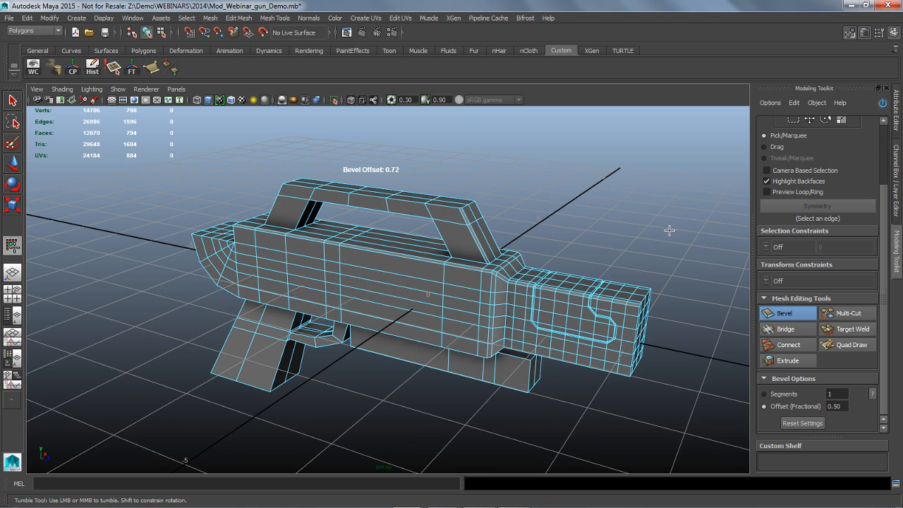
click(146, 33)
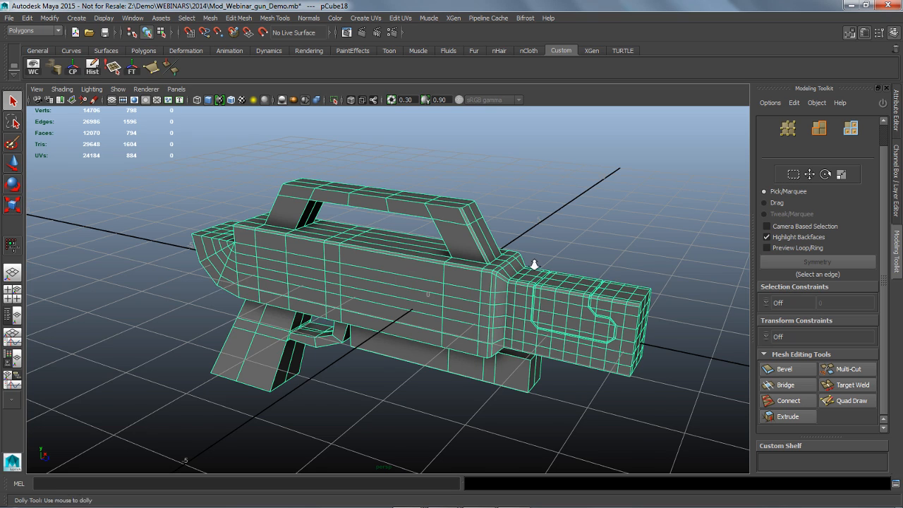
Step: Show the barrel_cube layer and bring its block into view in front of the gun
alt+middle_drag(534, 262, 437, 247)
alt+drag(436, 247, 474, 296)
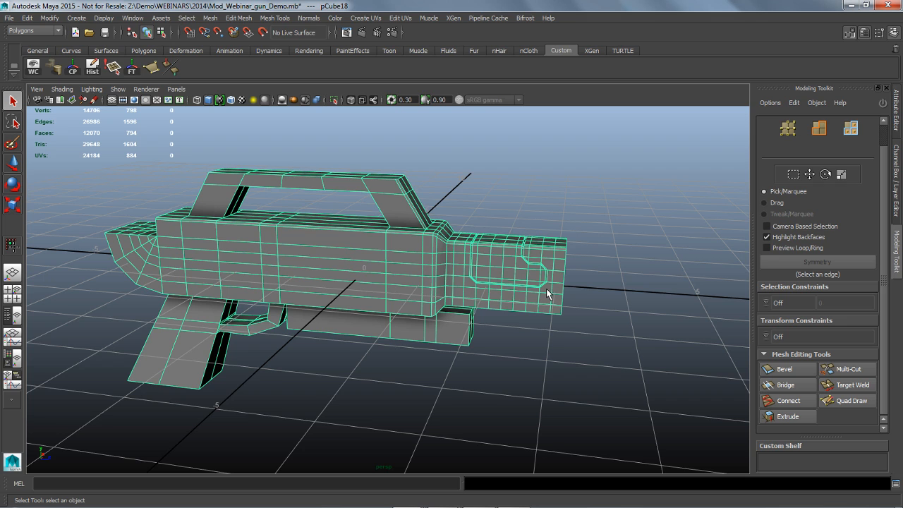
click(900, 211)
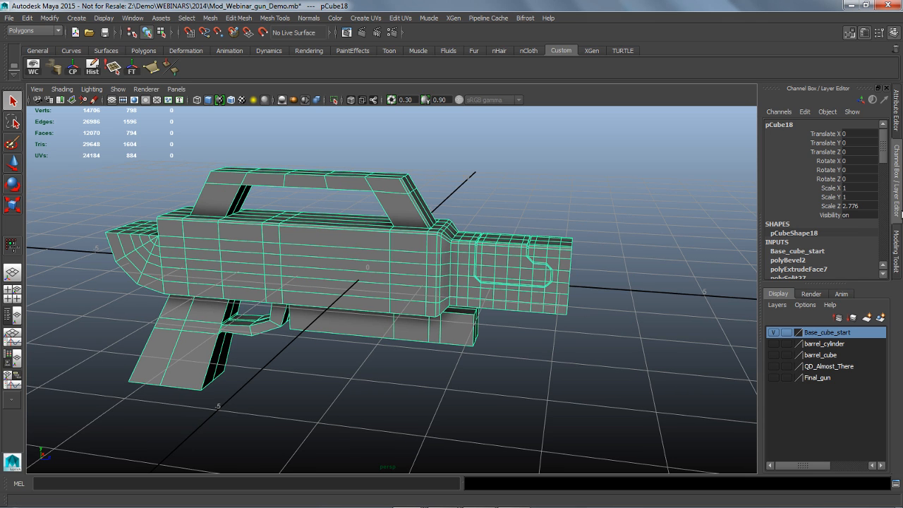
click(774, 355)
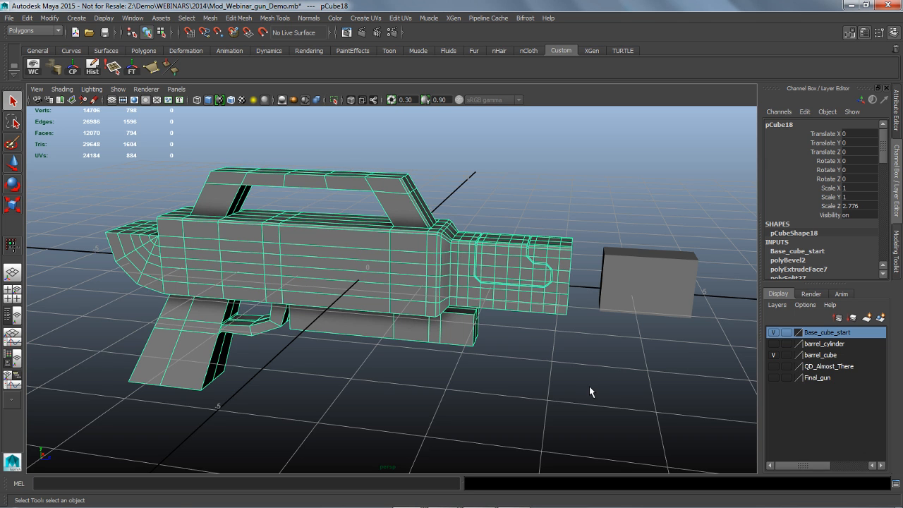
alt+drag(589, 386, 591, 381)
alt+middle_drag(592, 381, 515, 389)
alt+right_drag(515, 389, 564, 388)
alt+middle_drag(564, 387, 550, 393)
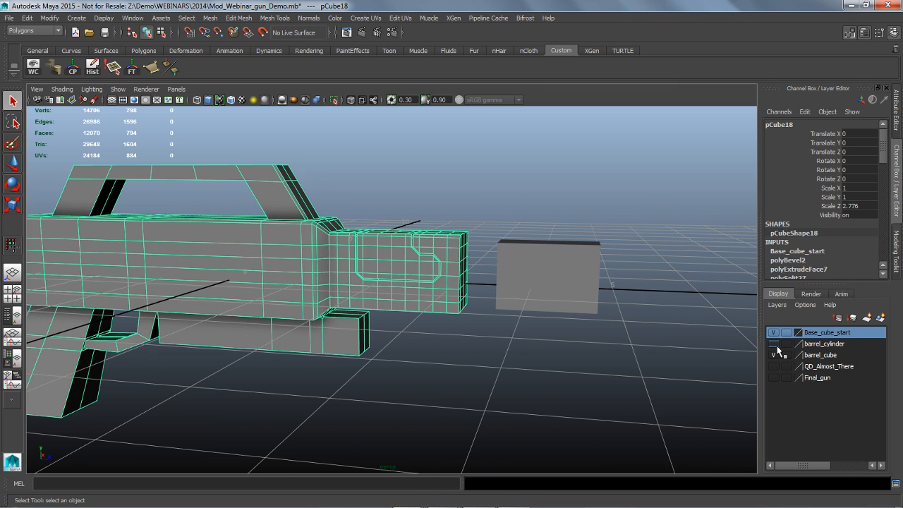
Step: Show the barrel_cylinder layer as well and frame the block with its small cylinder
click(550, 289)
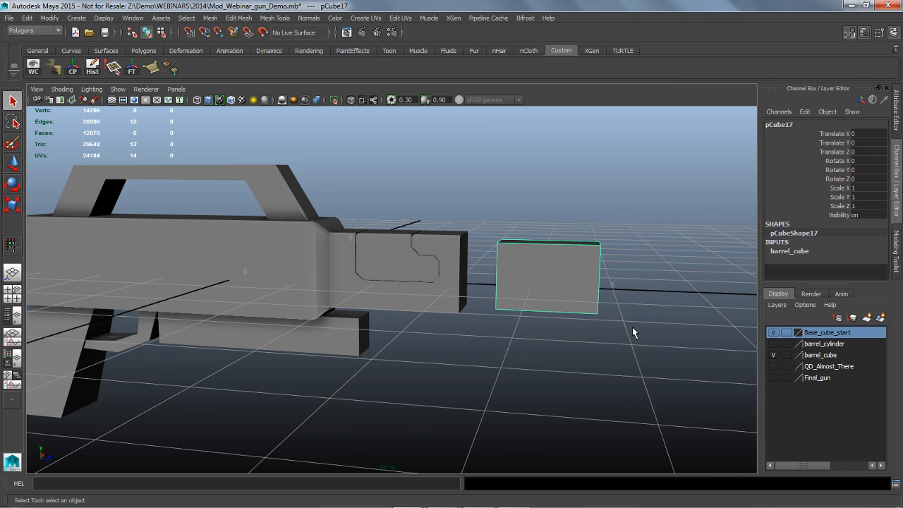
click(774, 343)
alt+drag(674, 372, 630, 371)
alt+right_drag(630, 371, 600, 352)
alt+middle_drag(600, 352, 572, 347)
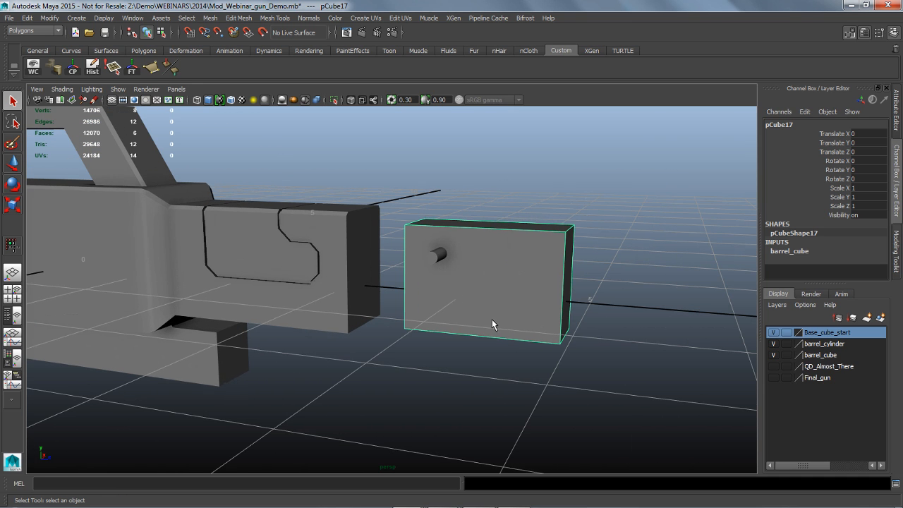
alt+drag(492, 321, 495, 333)
alt+right_drag(496, 333, 509, 331)
Step: Duplicate the small cylinder and move the copy 0.38 units along Z across the block's side
click(462, 262)
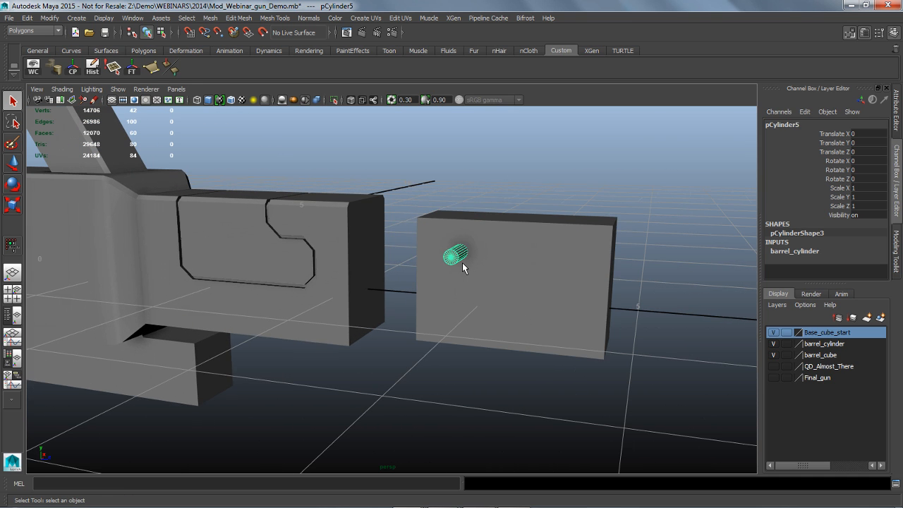
alt+drag(463, 262, 466, 318)
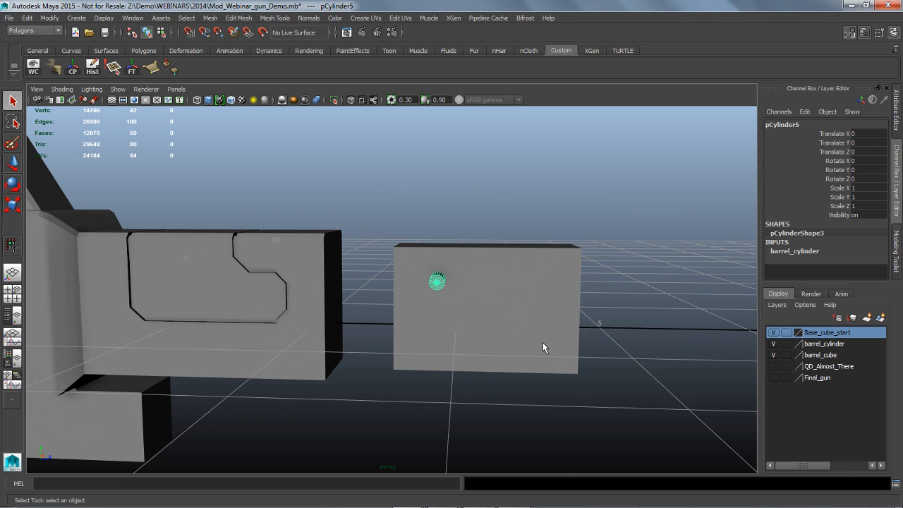
key(ctrl+d)
key(w)
drag(500, 276, 552, 299)
alt+drag(650, 333, 654, 365)
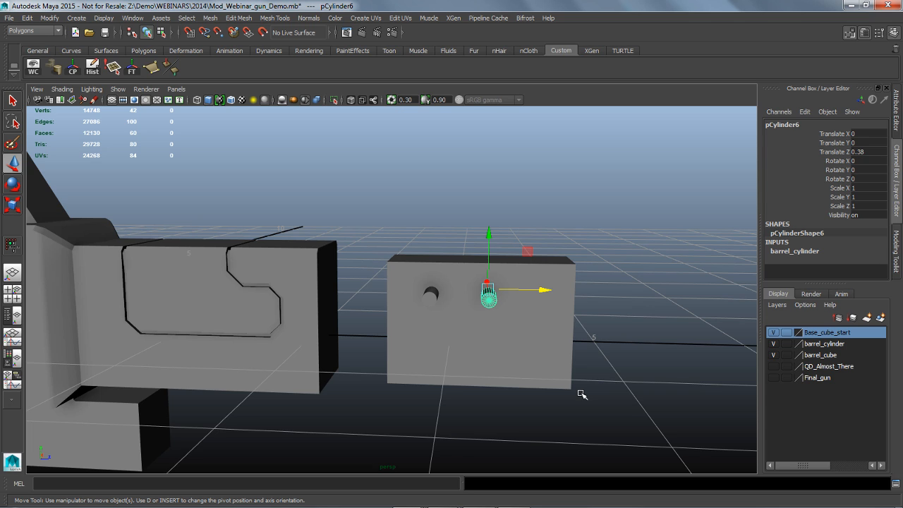
Step: Add a third cylinder at Translate Z 0.76, and duplicate the row of three 0.156 units downward
key(shift+d)
alt+drag(601, 397, 602, 397)
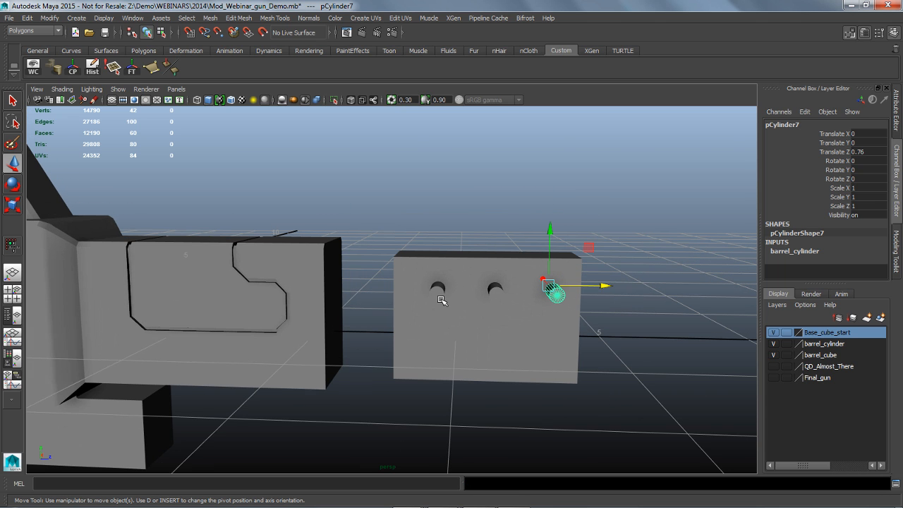
shift+click(437, 290)
shift+click(495, 294)
shift+click(567, 300)
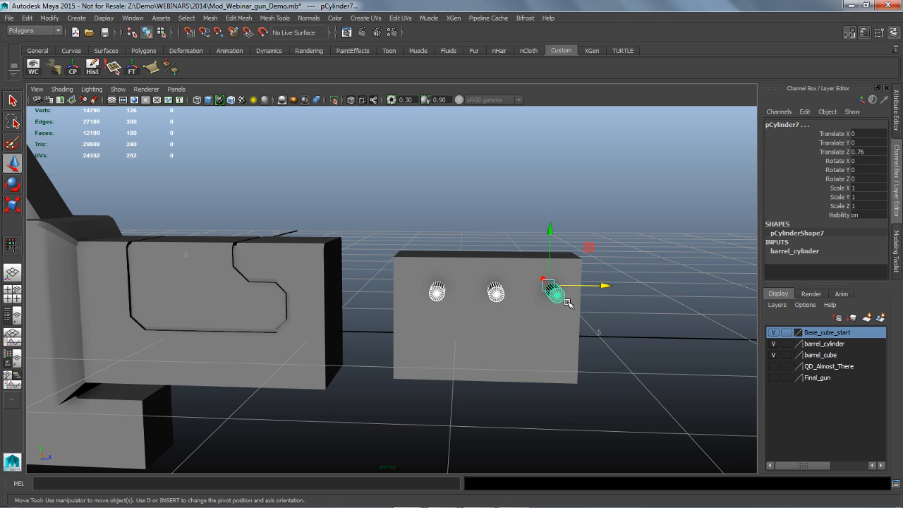
key(ctrl+d)
drag(551, 231, 557, 258)
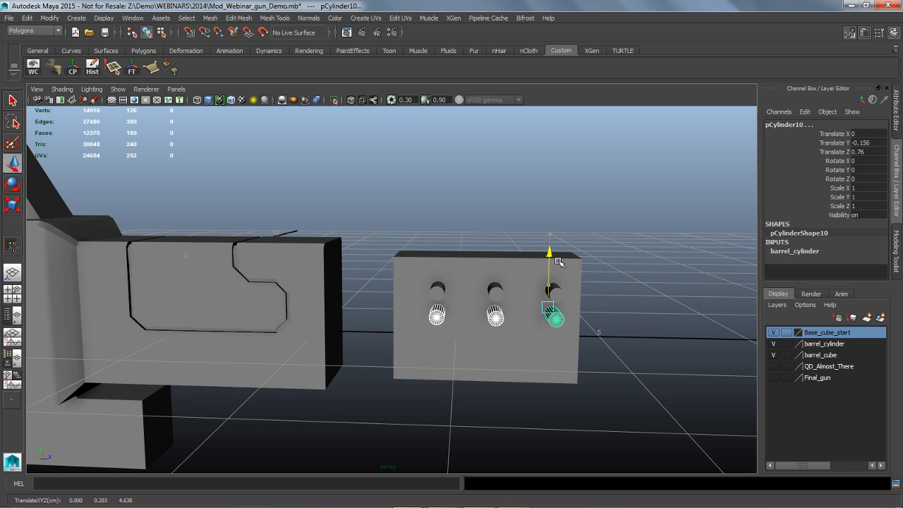
Step: Shift the duplicated lower row along Z, staggered against the upper row, with its end cylinder at Translate Z 0.598
alt+drag(564, 303, 605, 298)
middle_drag(614, 300, 589, 299)
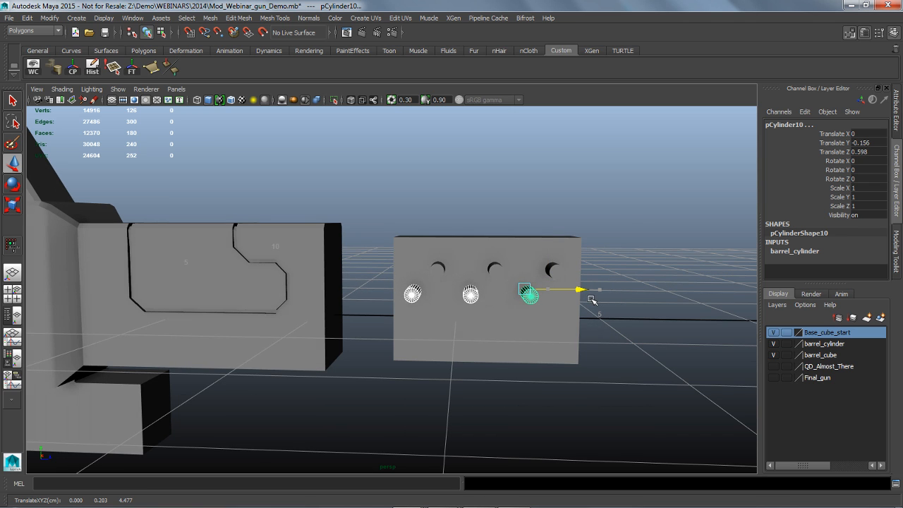
alt+drag(631, 347, 631, 350)
click(631, 351)
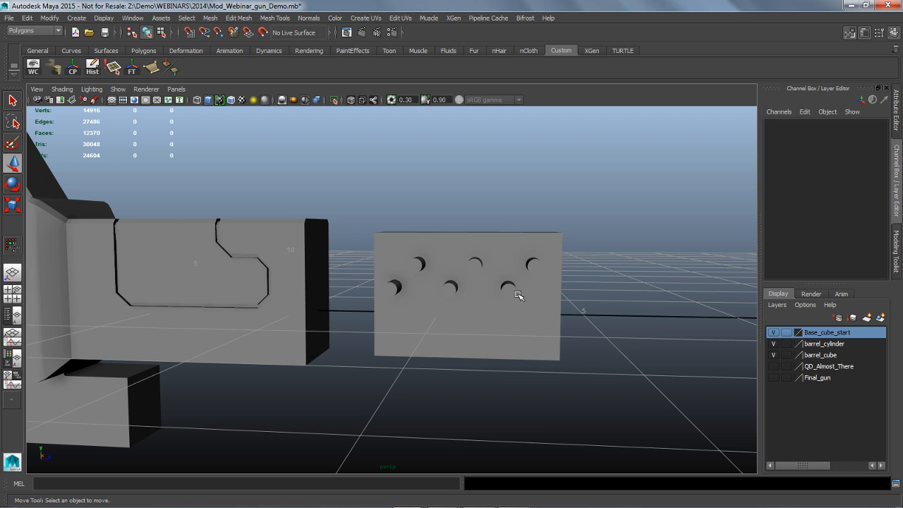
Step: Duplicate the end cylinder of the lower row and move the copy to Translate Z 0.877 at the block's front edge
click(519, 295)
key(ctrl+d)
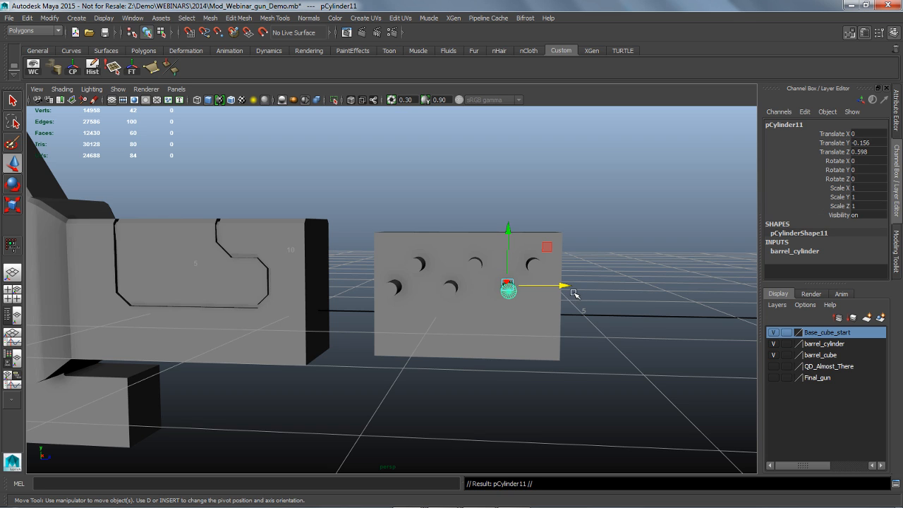
middle_drag(572, 294, 615, 296)
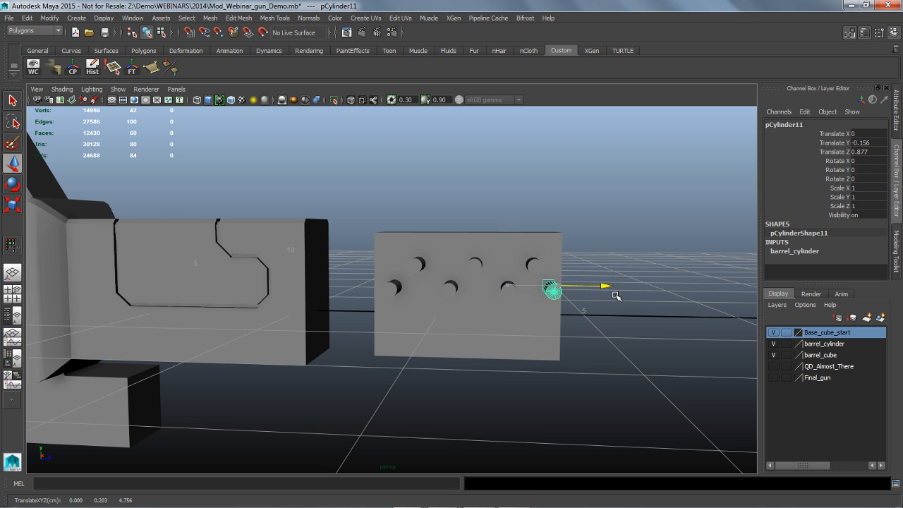
alt+drag(602, 334, 605, 330)
click(630, 263)
Step: Select the three upper-row cylinders and shift them together by -0.02 along Z
click(550, 267)
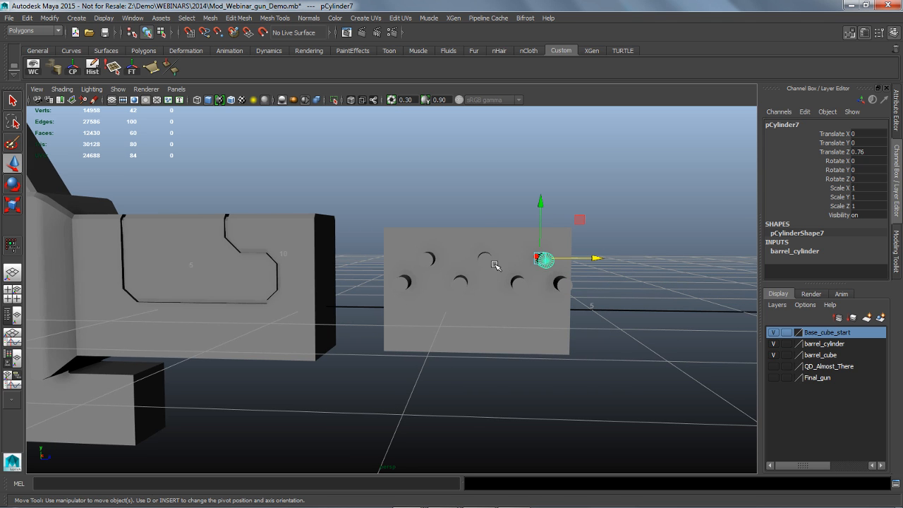
shift+click(491, 263)
shift+click(429, 262)
drag(496, 264, 494, 265)
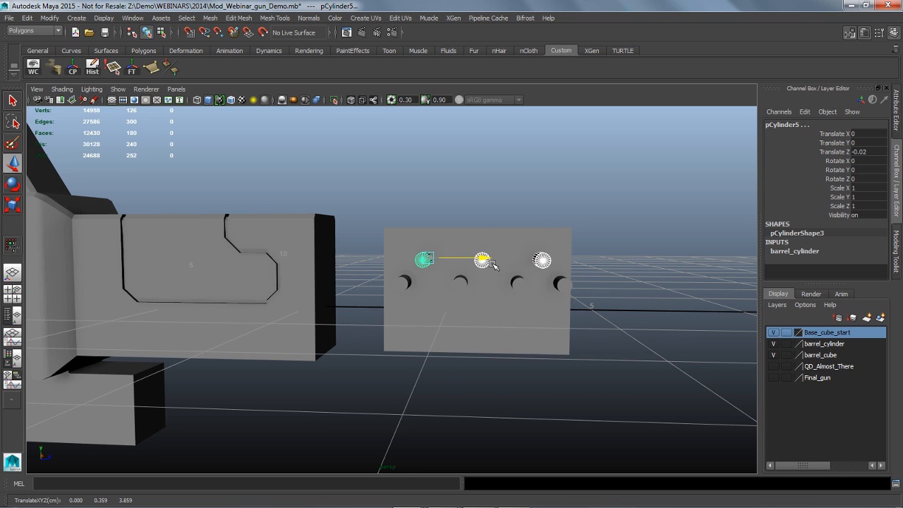
Step: Duplicate all seven cylinders and move the copies down to Translate Y -0.435 for the lower-row cylinders
alt+drag(595, 379, 594, 377)
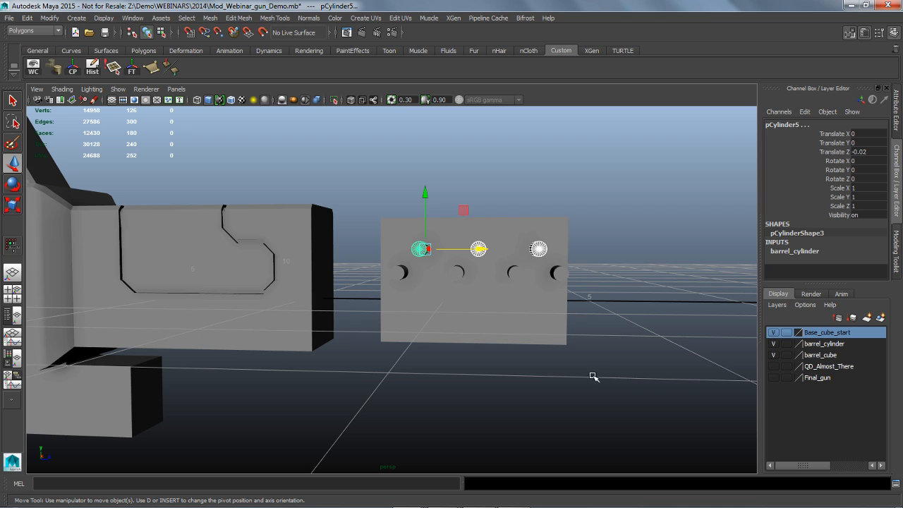
shift+click(413, 274)
shift+click(464, 284)
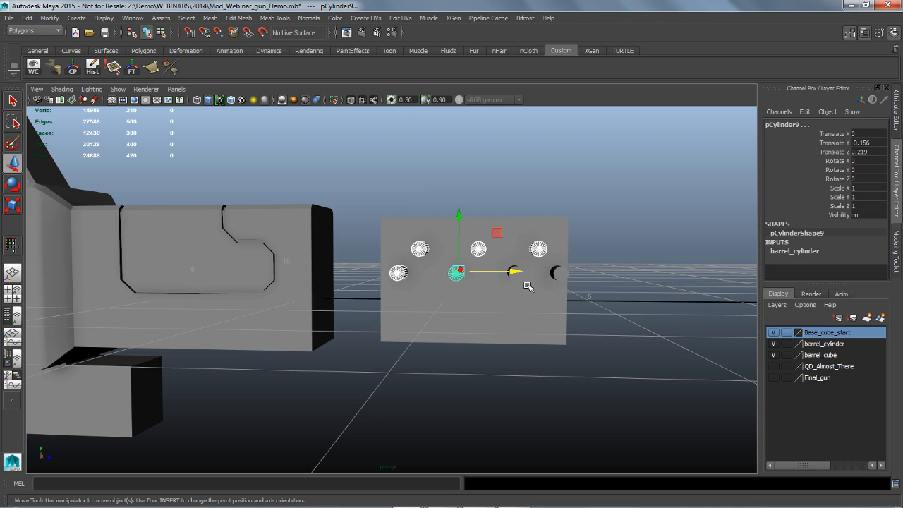
shift+click(528, 285)
shift+click(570, 286)
key(ctrl+d)
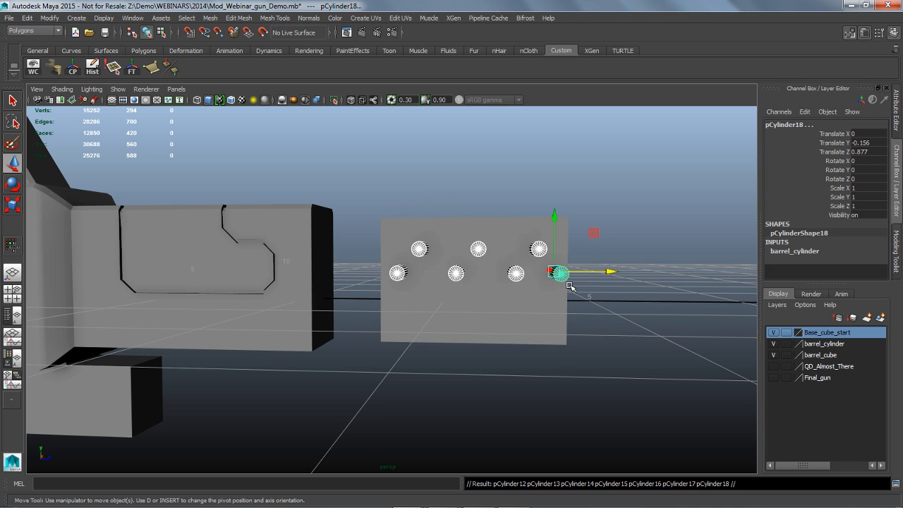
drag(554, 229, 564, 261)
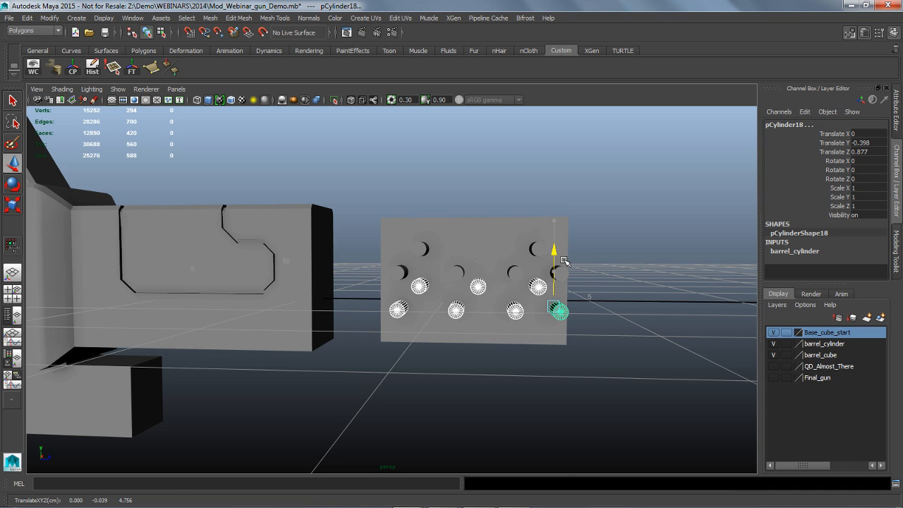
mouse_move(597, 313)
alt+mouse_down()
mouse_move(613, 333)
mouse_move(600, 327)
alt+mouse_up()
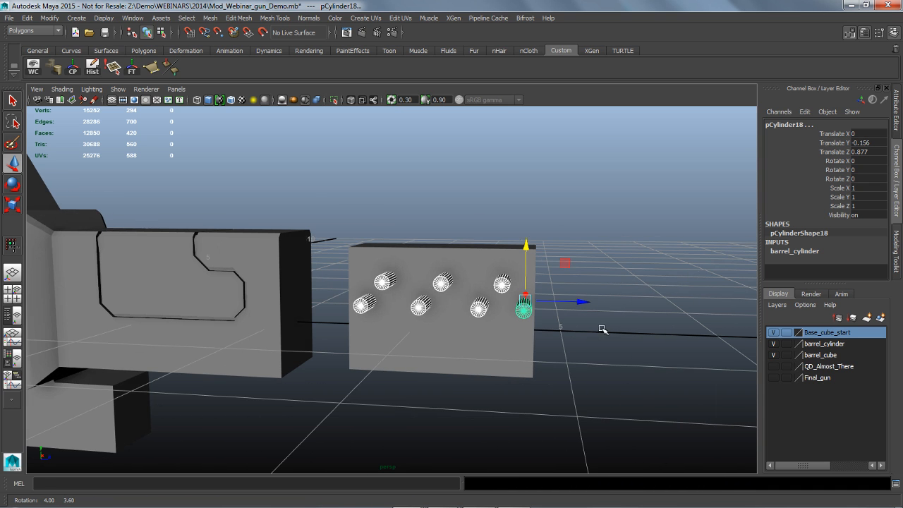
drag(530, 256, 529, 302)
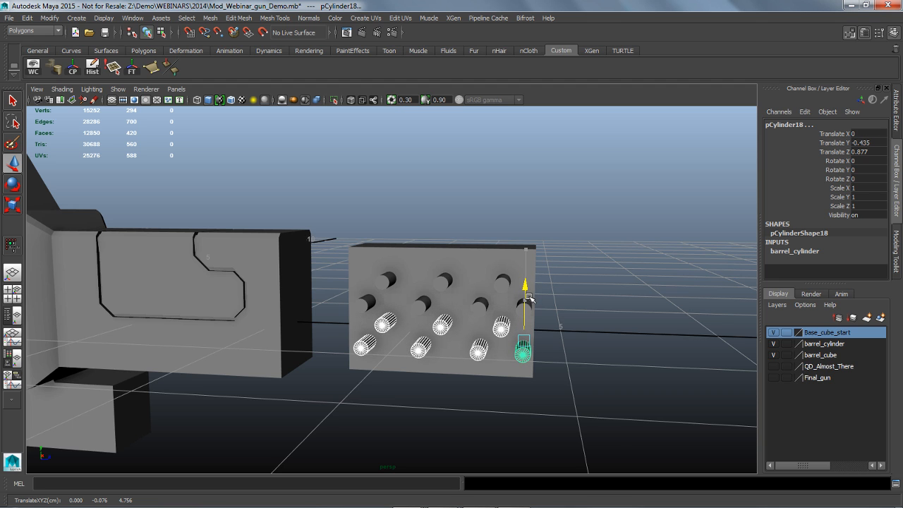
alt+drag(606, 338, 607, 334)
click(601, 247)
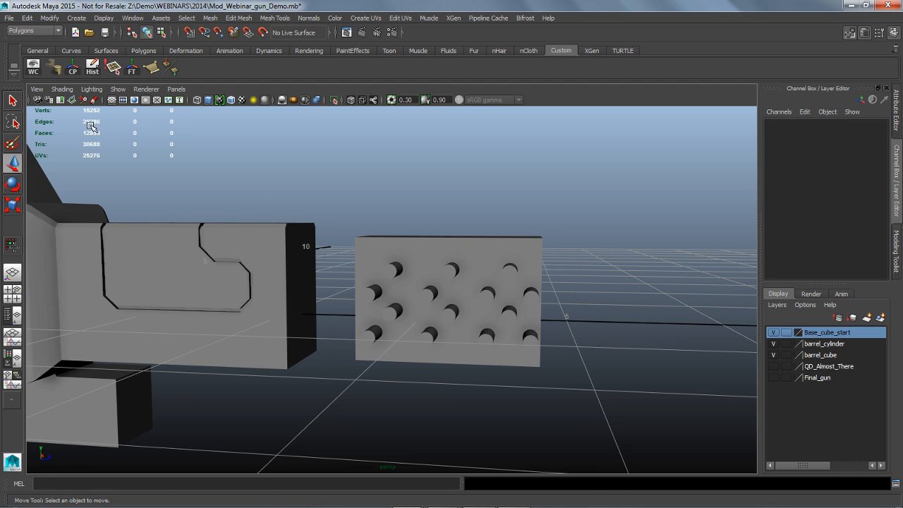
Step: Select the barrel block first and add all of its cylinders to the selection
click(12, 101)
alt+drag(416, 261, 406, 300)
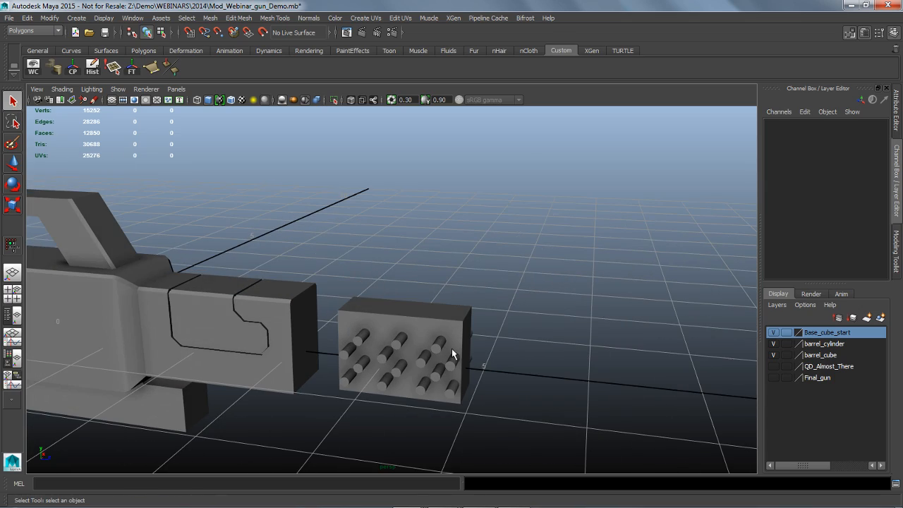
alt+drag(538, 384, 549, 364)
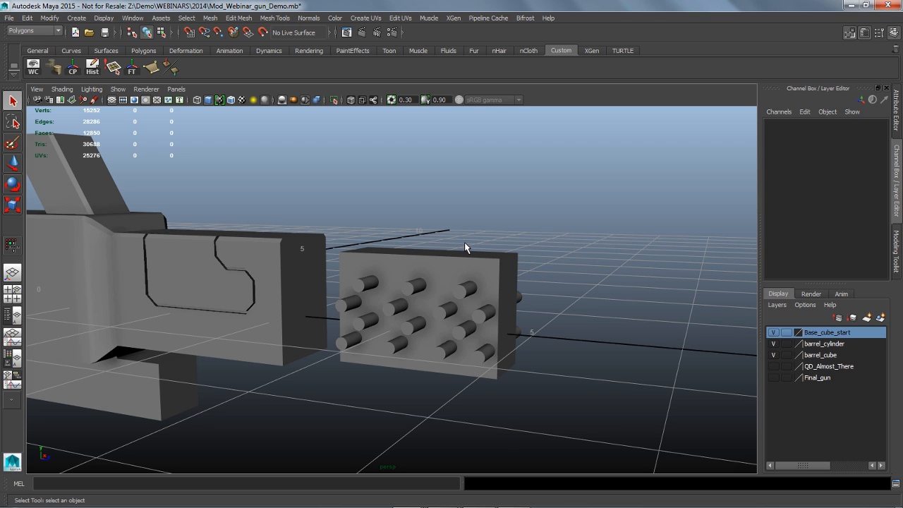
click(451, 274)
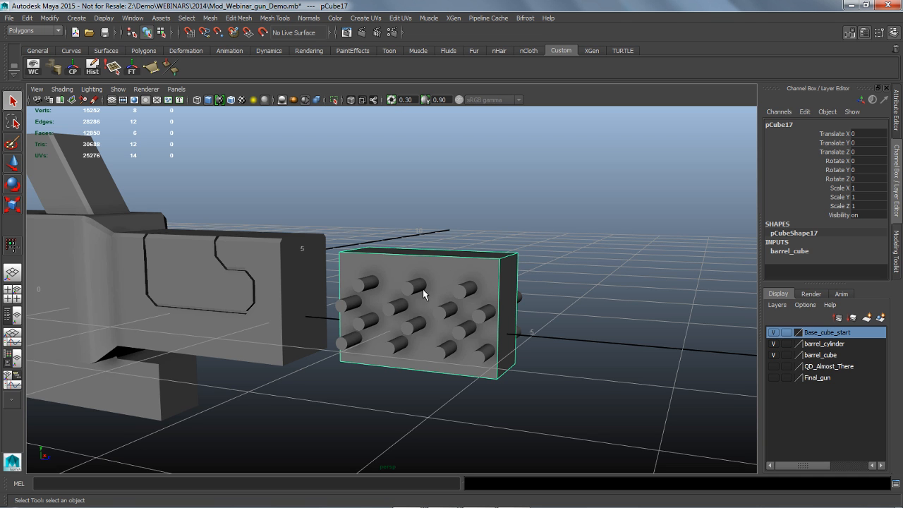
alt+drag(522, 395, 518, 212)
drag(366, 321, 550, 297)
alt+middle_drag(550, 299, 553, 399)
alt+drag(553, 398, 607, 349)
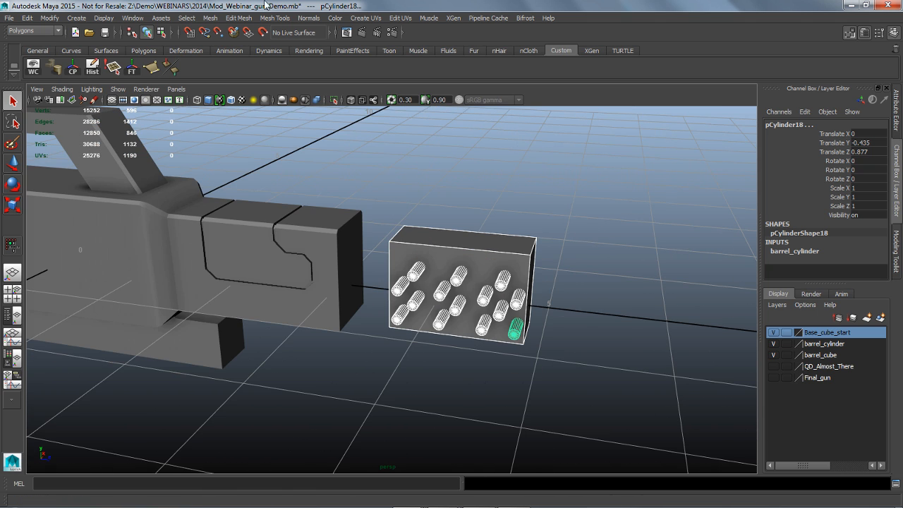
Step: Subtract the cylinders from the block with a Boolean Difference using Edge intersection classification
click(212, 18)
mouse_move(235, 43)
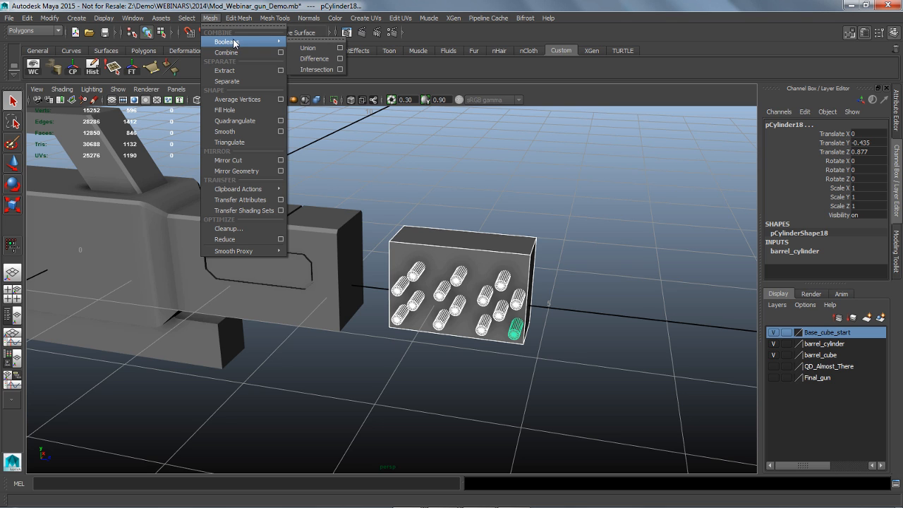
click(340, 59)
drag(235, 324, 249, 142)
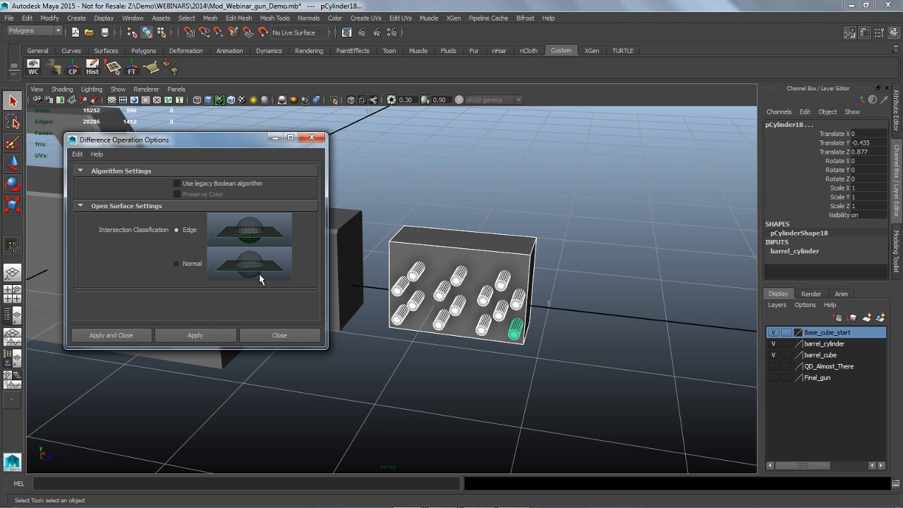
click(205, 338)
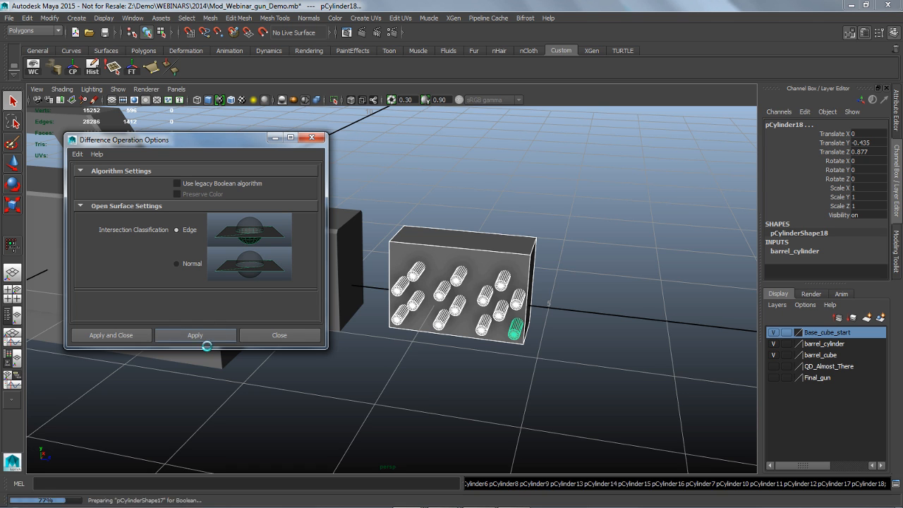
alt+drag(437, 415, 439, 401)
click(399, 346)
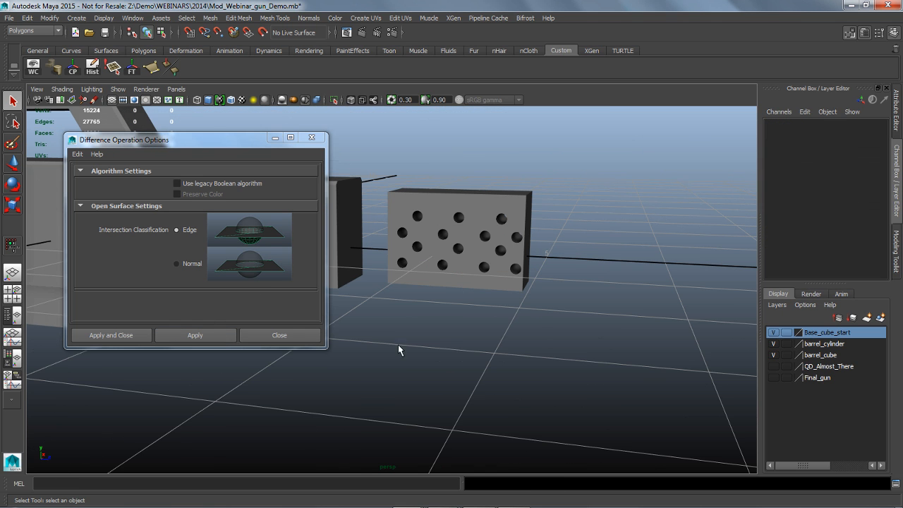
click(294, 340)
Step: Select all objects of the barrel_cylinder layer and move them to Translate Y -0.42 and Z 0.866 to shift the holes
alt+right_drag(487, 346, 529, 344)
alt+drag(530, 344, 489, 379)
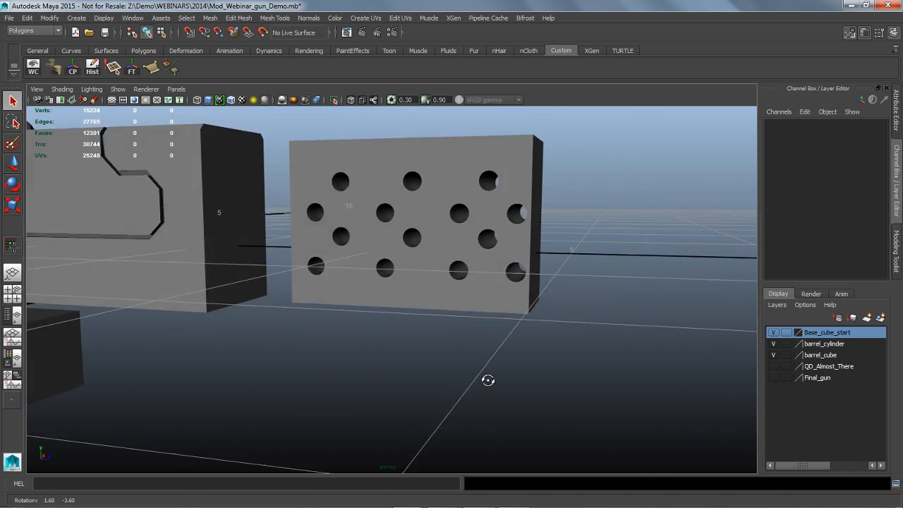
alt+middle_drag(490, 378, 451, 380)
click(817, 347)
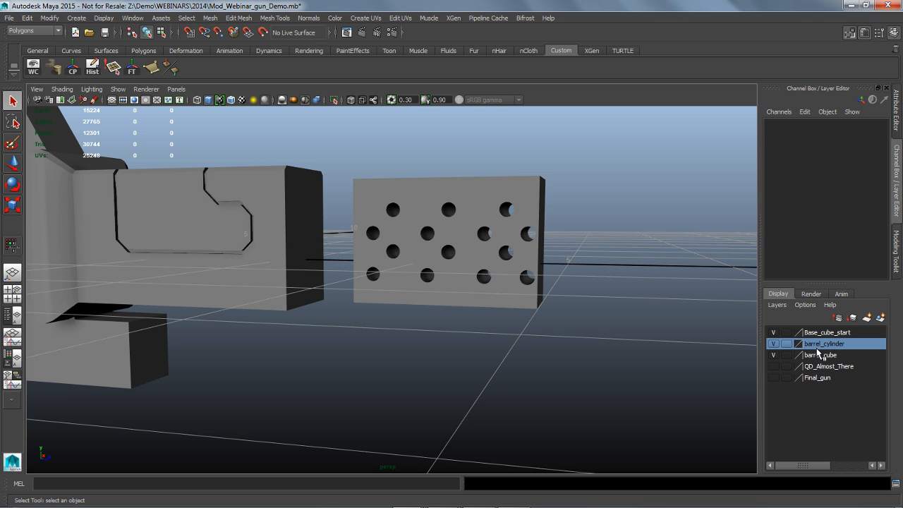
right_click(805, 348)
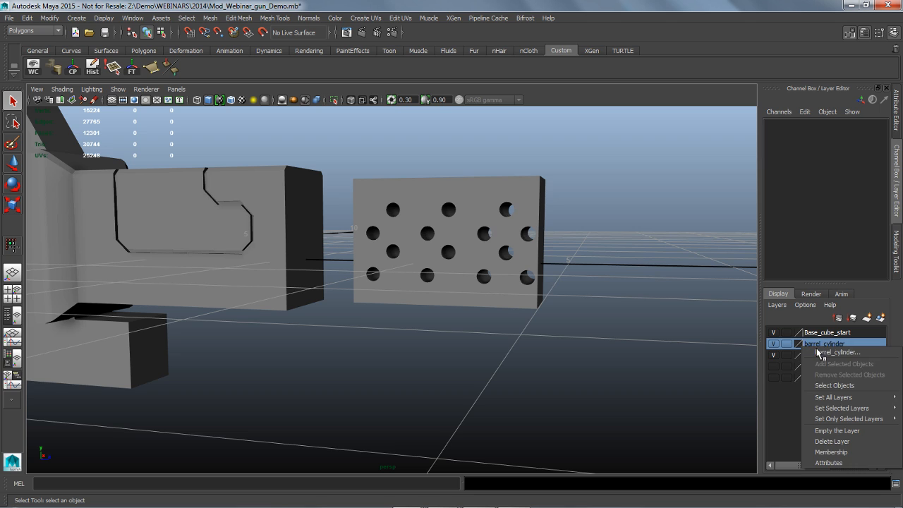
click(827, 388)
key(w)
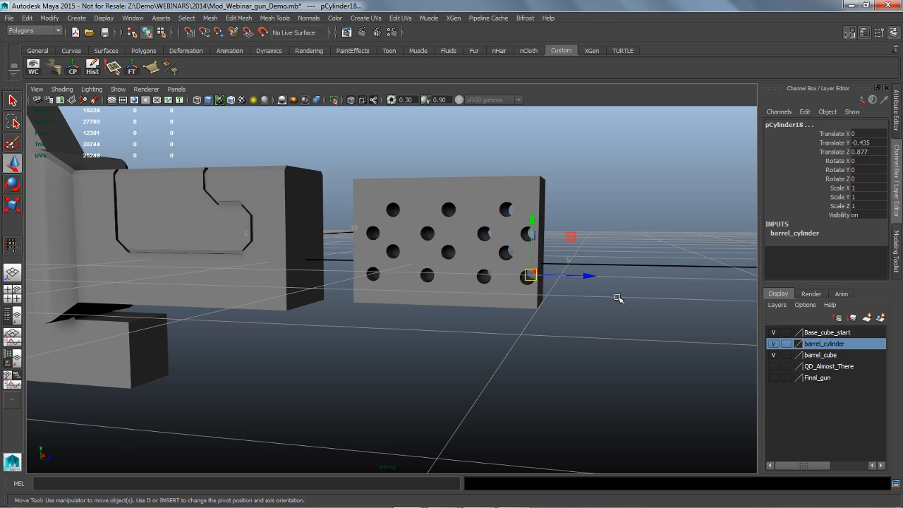
drag(589, 276, 596, 285)
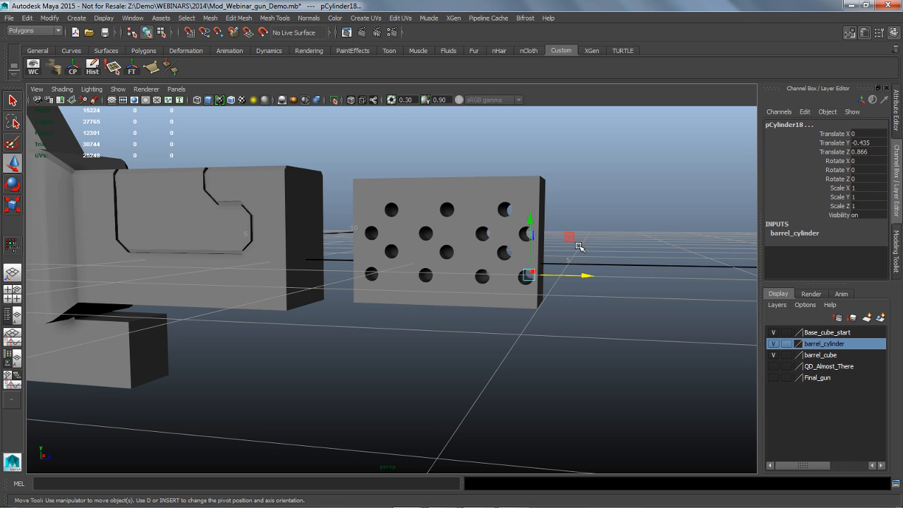
drag(538, 229, 538, 229)
Step: Scale the hole cylinders uniformly to 1.022 and rotate them to 35.333 degrees about X
key(r)
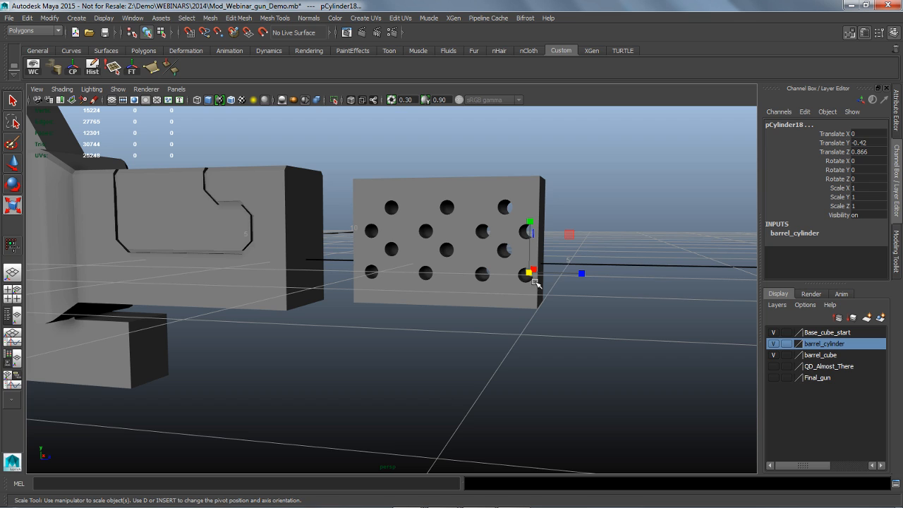
drag(535, 282, 559, 289)
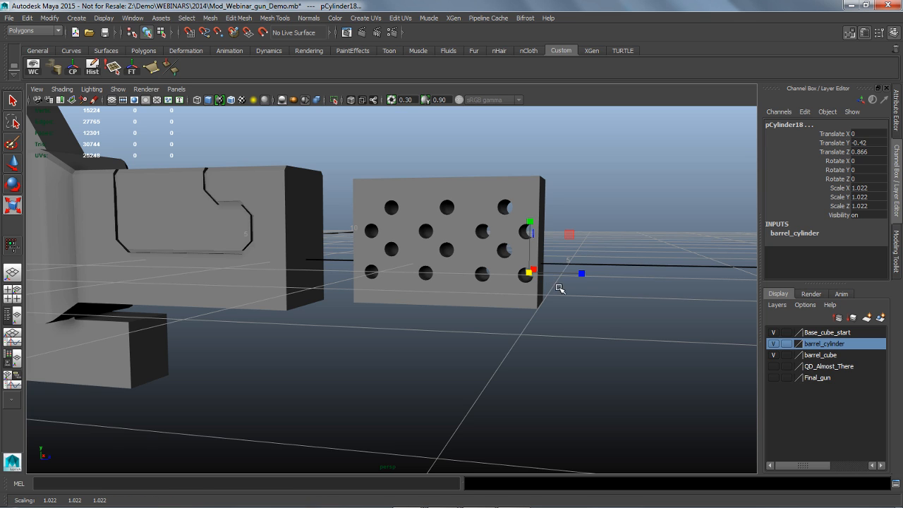
key(e)
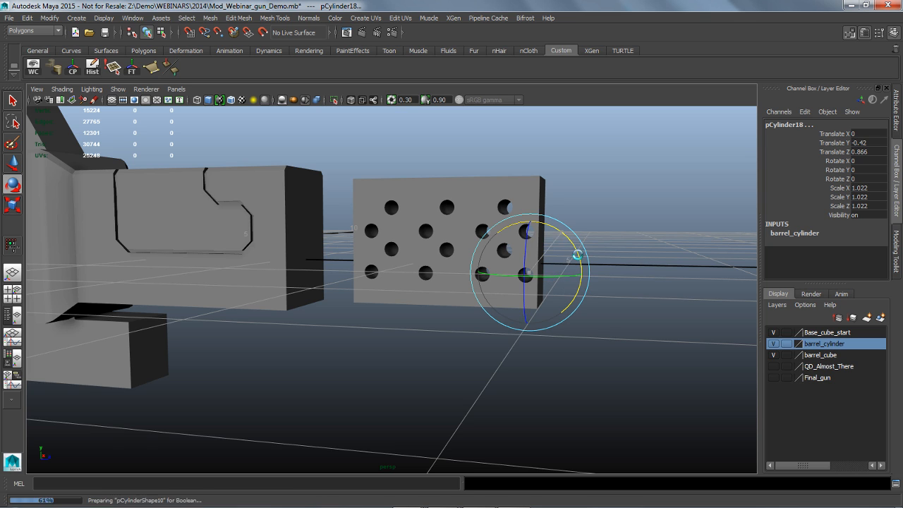
drag(578, 255, 584, 268)
alt+right_drag(615, 303, 585, 304)
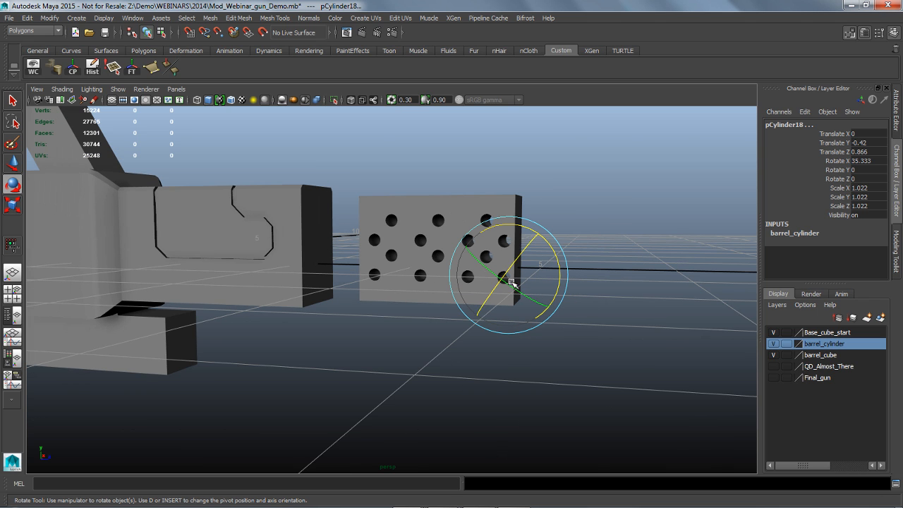
Step: Reselect the barrel_cylinder layer's objects and move them to Translate Y -0.472 and Z 0.941, cutting through the block's end face
key(w)
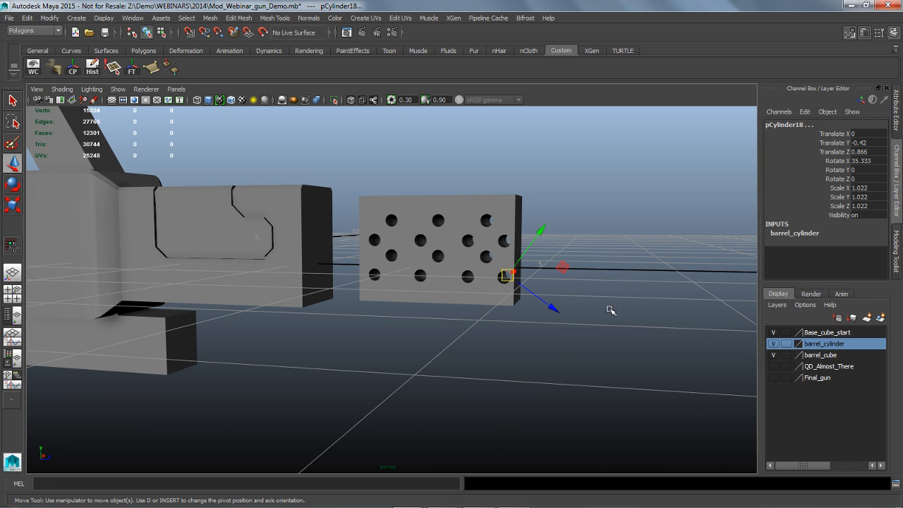
right_click(829, 348)
click(826, 388)
mouse_move(568, 318)
mouse_down()
mouse_move(557, 318)
mouse_move(569, 313)
mouse_up()
scroll(535, 334, up, 5)
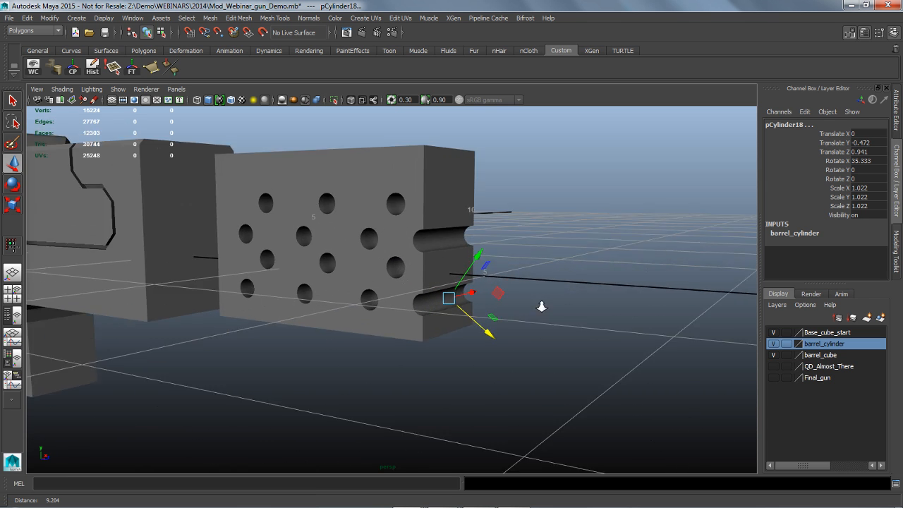
Step: Try moving the hole cylinders beyond the block's end face to Translate Y -0.458 and Z 1.084
alt+right_drag(542, 306, 482, 302)
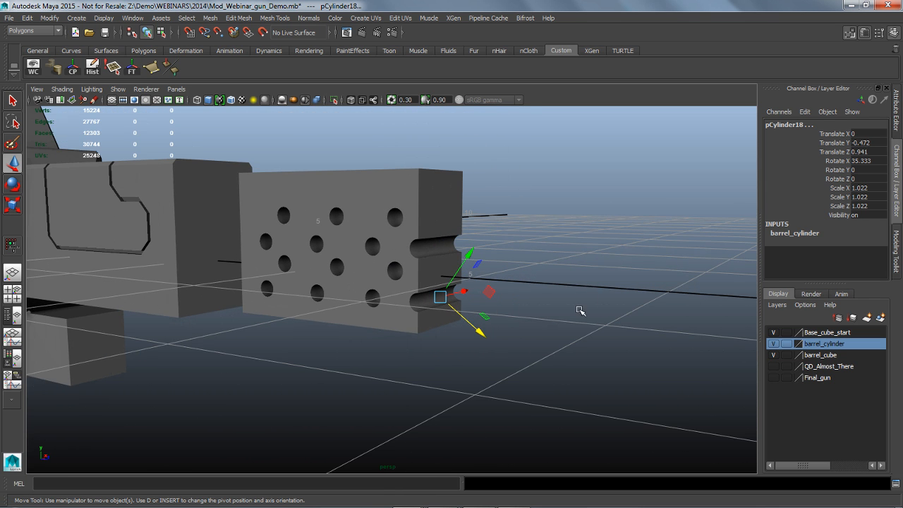
drag(487, 340, 507, 347)
drag(489, 275, 503, 264)
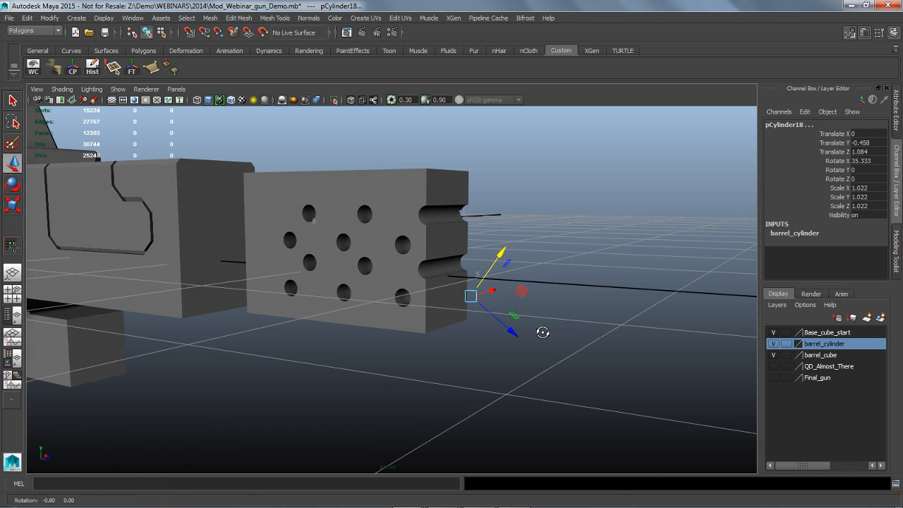
alt+drag(542, 331, 558, 333)
Step: Undo the last three moves of the hole cylinders and clear the selection
key(ctrl+z)
key(ctrl+z)
key(ctrl+z)
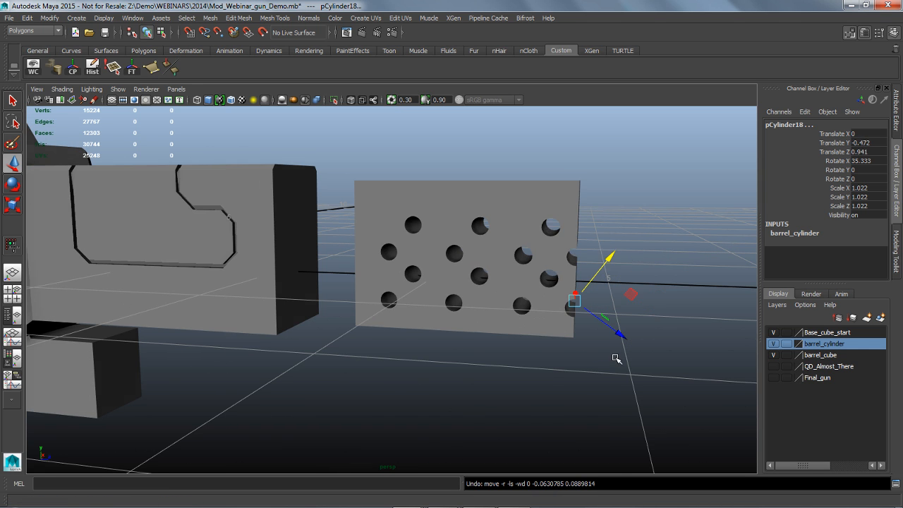
mouse_move(608, 386)
alt+mouse_down()
mouse_move(618, 388)
mouse_move(616, 379)
alt+mouse_up()
alt+right_drag(616, 379, 473, 368)
alt+middle_drag(473, 368, 520, 368)
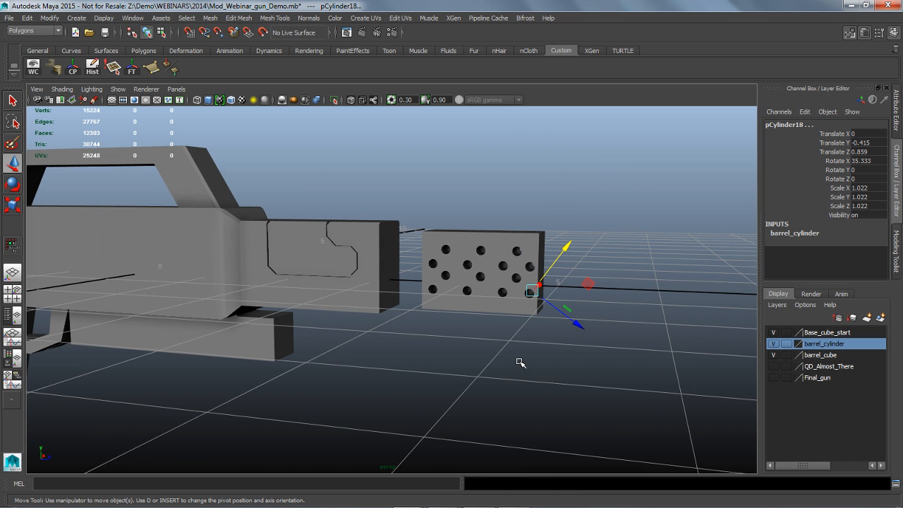
click(12, 100)
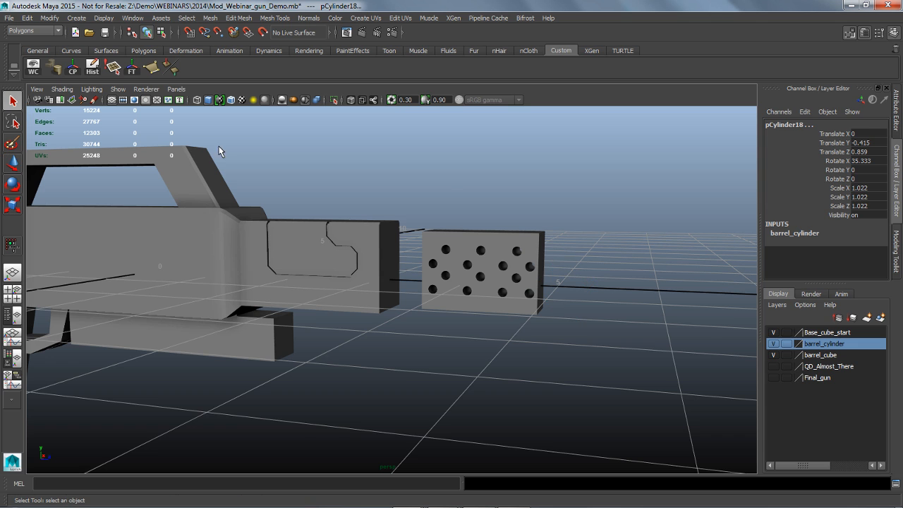
click(447, 185)
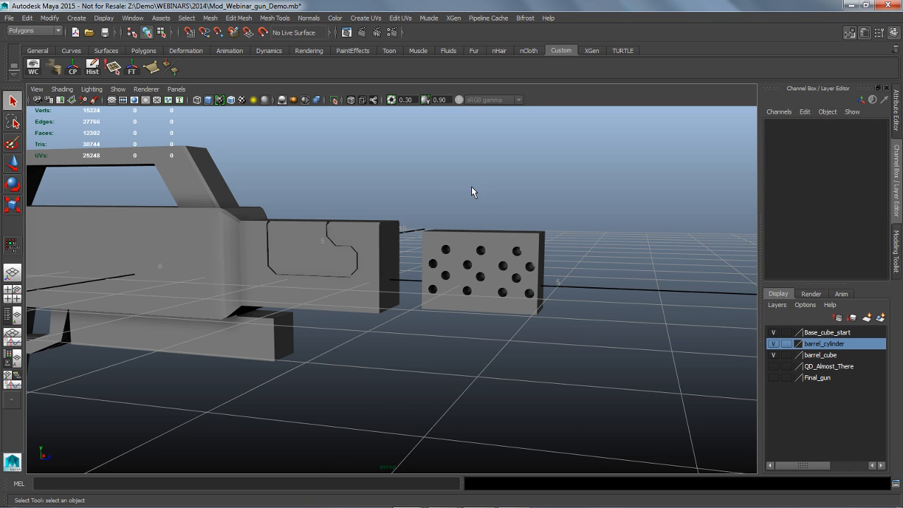
alt+right_drag(472, 186, 452, 203)
alt+middle_drag(453, 202, 593, 188)
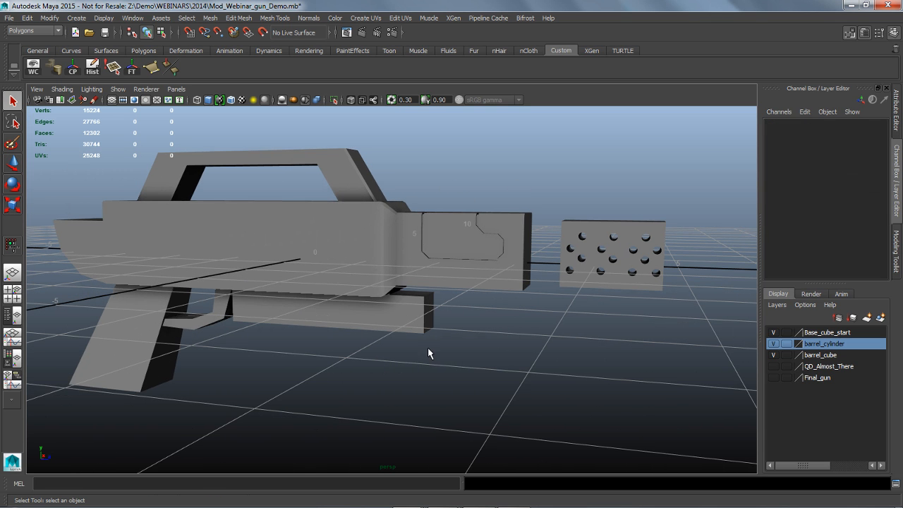
alt+drag(453, 365, 443, 363)
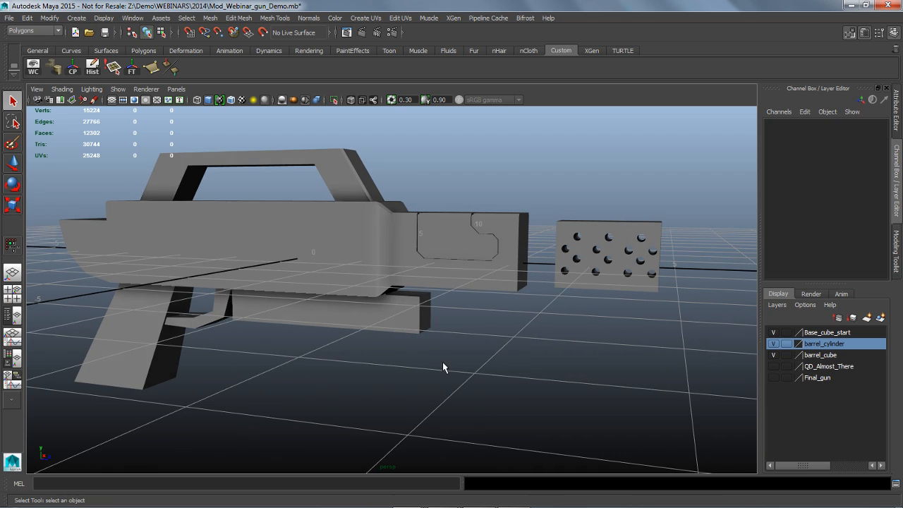
Step: Switch to the Maya window with the blue spaceship scene and make its Missiles layer visible
key(alt+Tab)
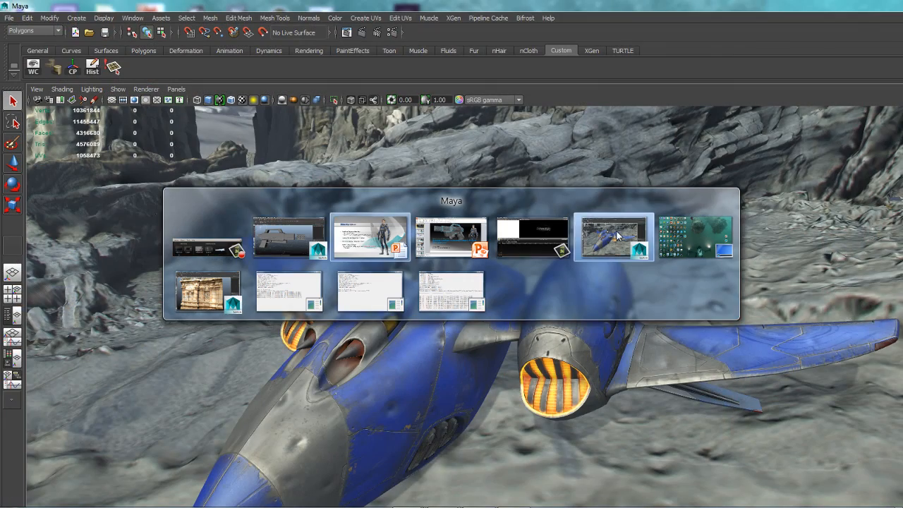
click(618, 235)
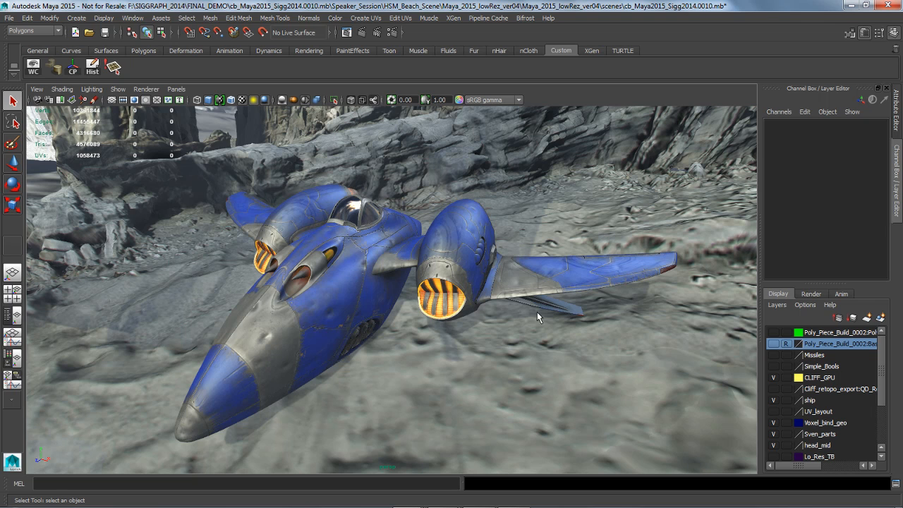
alt+drag(417, 369, 306, 338)
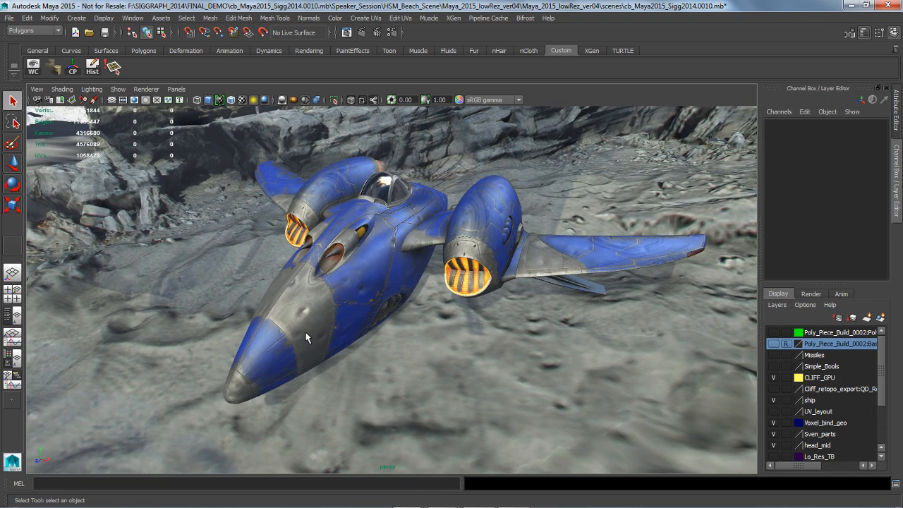
click(773, 355)
scroll(517, 360, up, 3)
alt+drag(518, 360, 480, 382)
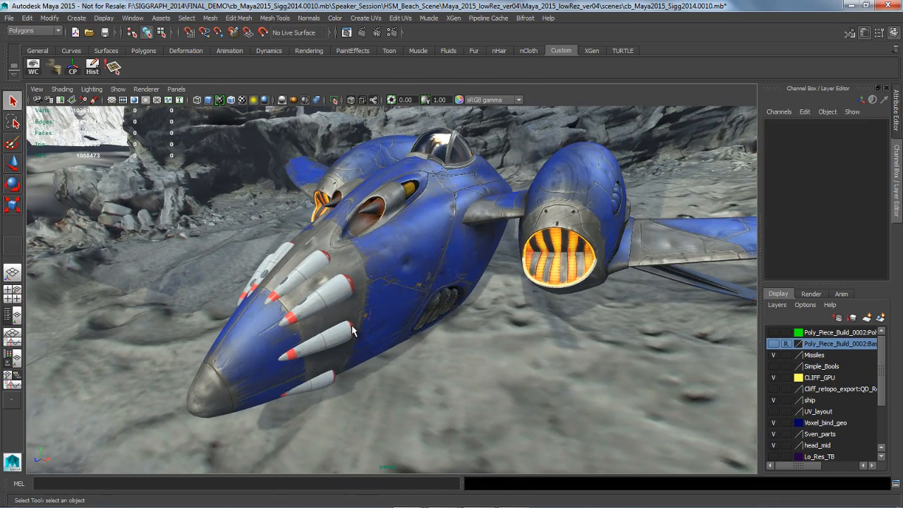
Step: Select the ship's nose together with the missiles and open the options of the Boolean Difference
click(245, 354)
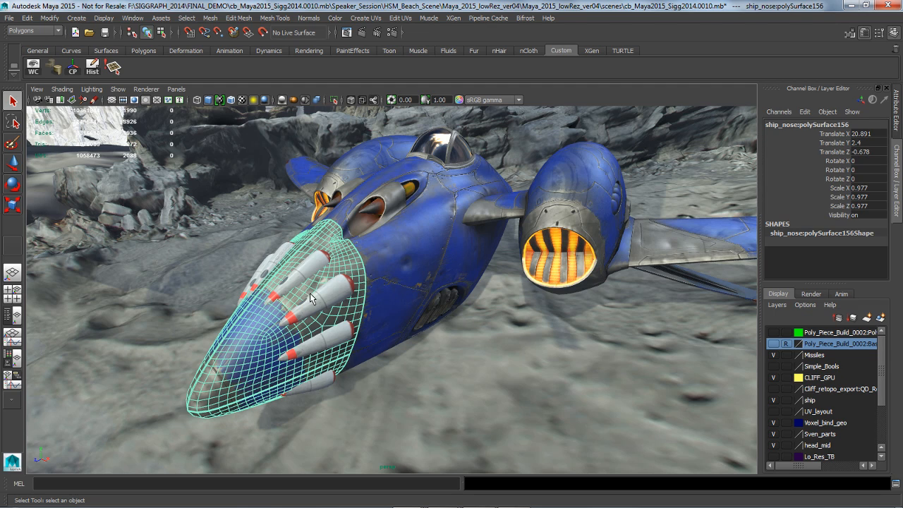
click(345, 306)
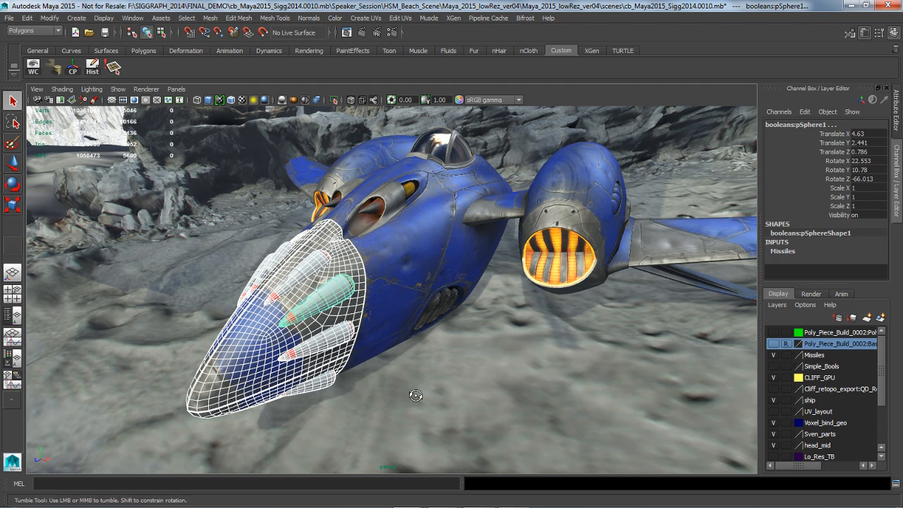
mouse_move(417, 396)
alt+mouse_down()
mouse_move(484, 383)
mouse_move(463, 380)
mouse_move(430, 339)
mouse_move(409, 398)
alt+mouse_up()
click(209, 17)
mouse_move(233, 42)
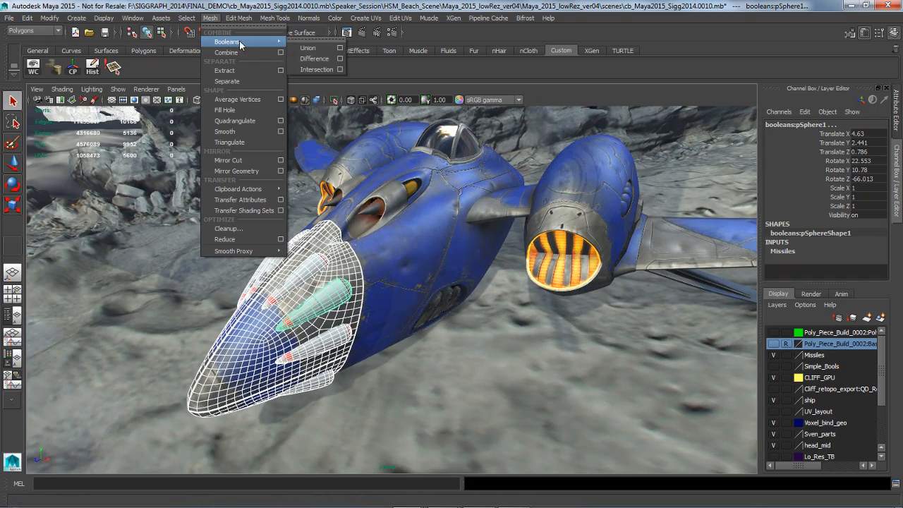
click(341, 60)
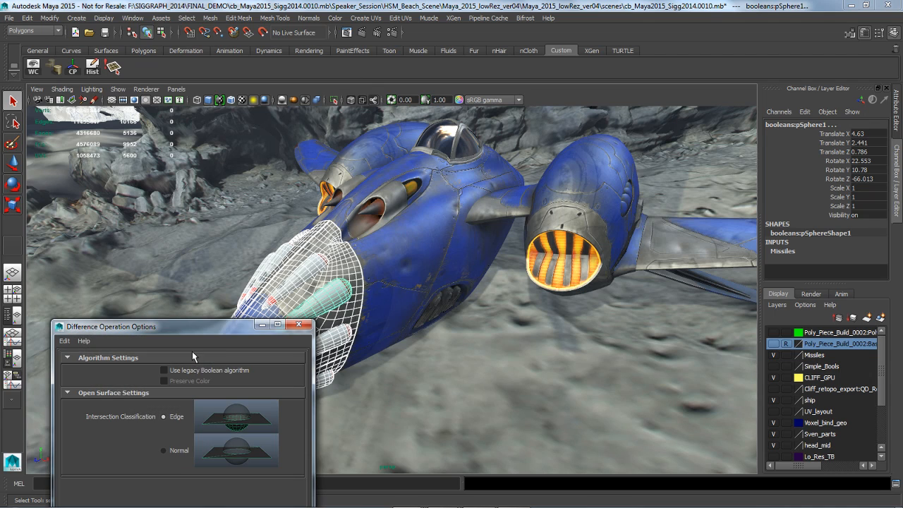
drag(199, 325, 567, 176)
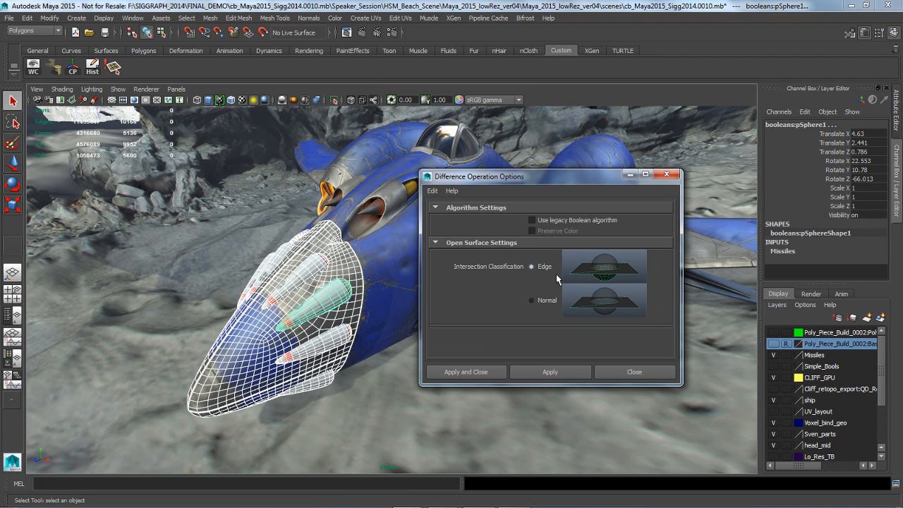
Step: Try the Difference on the nose and missiles with Normal intersection classification, and undo it
click(555, 308)
click(554, 377)
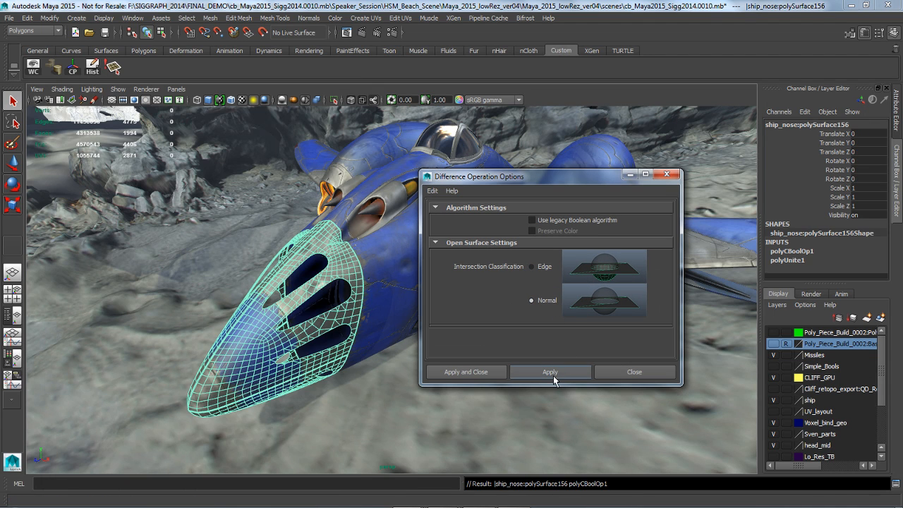
mouse_move(355, 411)
alt+mouse_down()
mouse_move(329, 409)
mouse_move(477, 396)
mouse_move(397, 393)
mouse_move(410, 411)
mouse_move(358, 418)
alt+mouse_up()
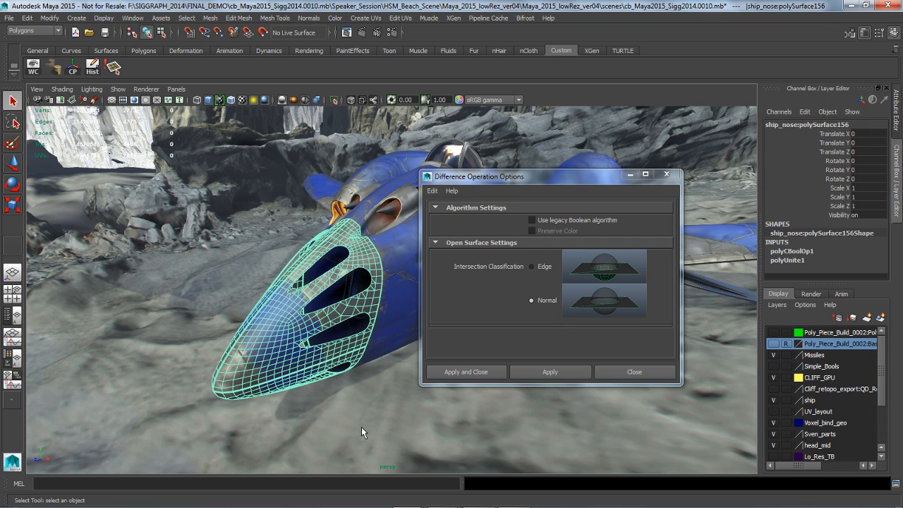
key(ctrl+z)
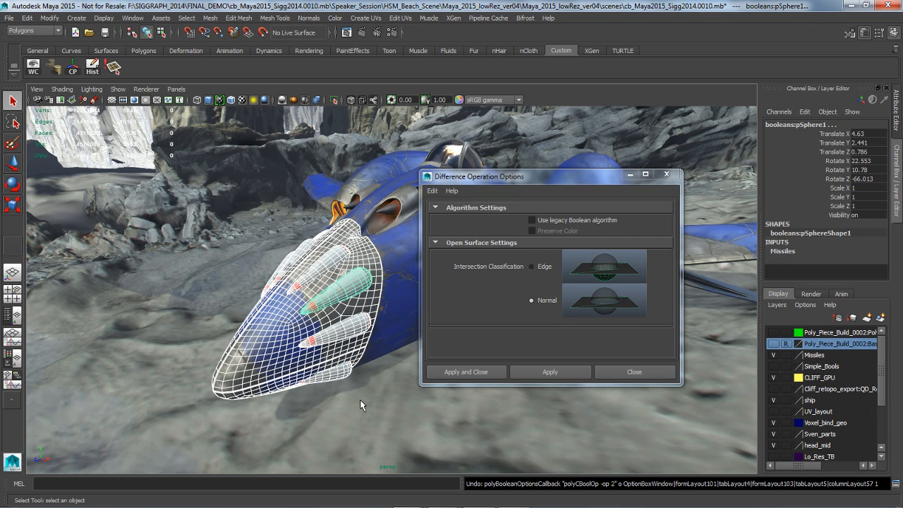
Step: Subtract the missiles from the ship's nose with Edge intersection classification, close the options and clear the selection
click(551, 273)
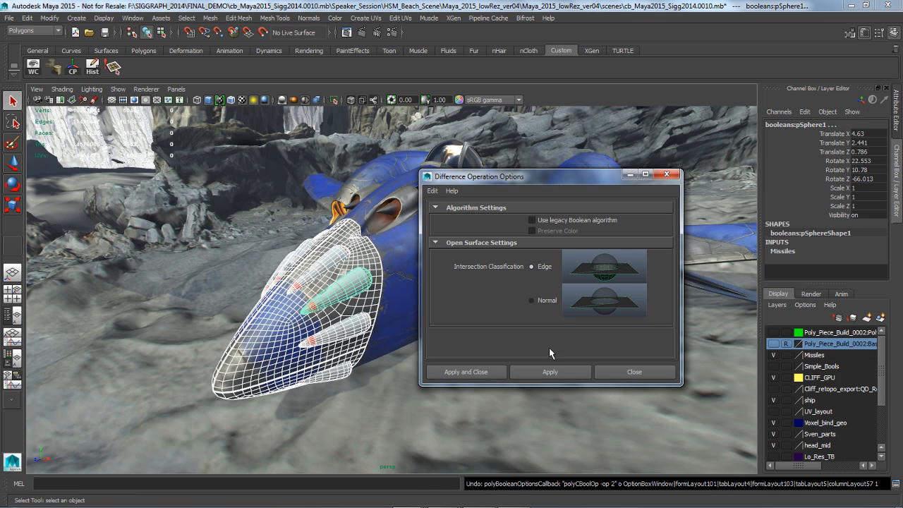
click(549, 374)
click(381, 423)
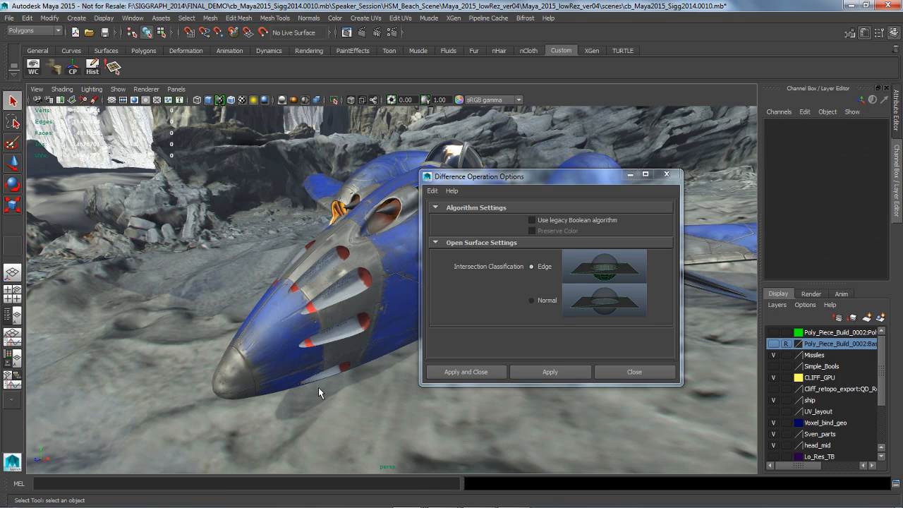
click(635, 372)
alt+drag(393, 383, 421, 393)
click(421, 393)
alt+drag(472, 419, 566, 413)
click(429, 416)
Step: Select all objects of the Missiles layer, try moving them about -0.42 along Z, and undo the move
click(830, 357)
right_click(831, 362)
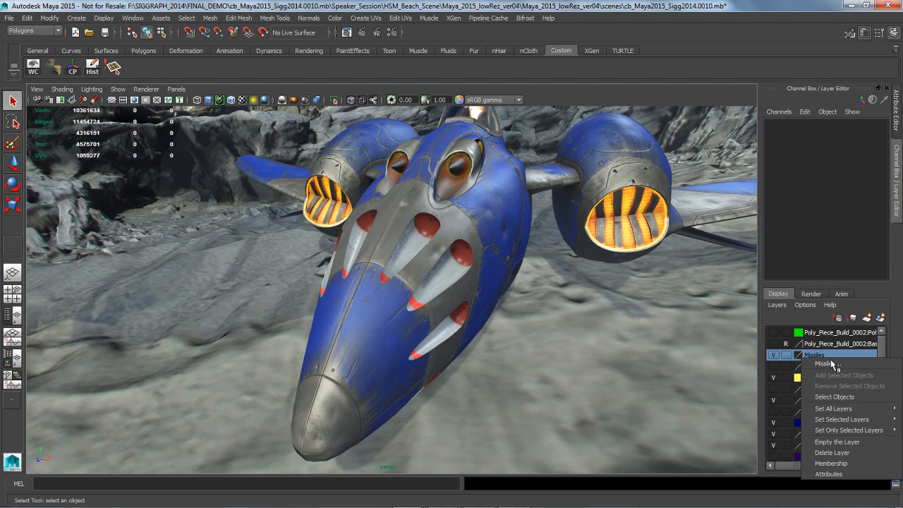
click(832, 402)
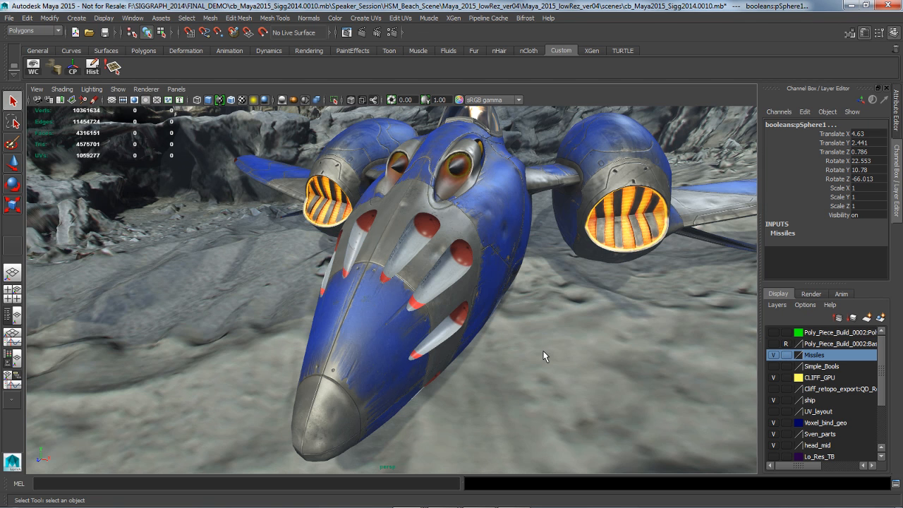
key(w)
alt+drag(555, 358, 517, 361)
drag(351, 301, 359, 299)
key(ctrl+z)
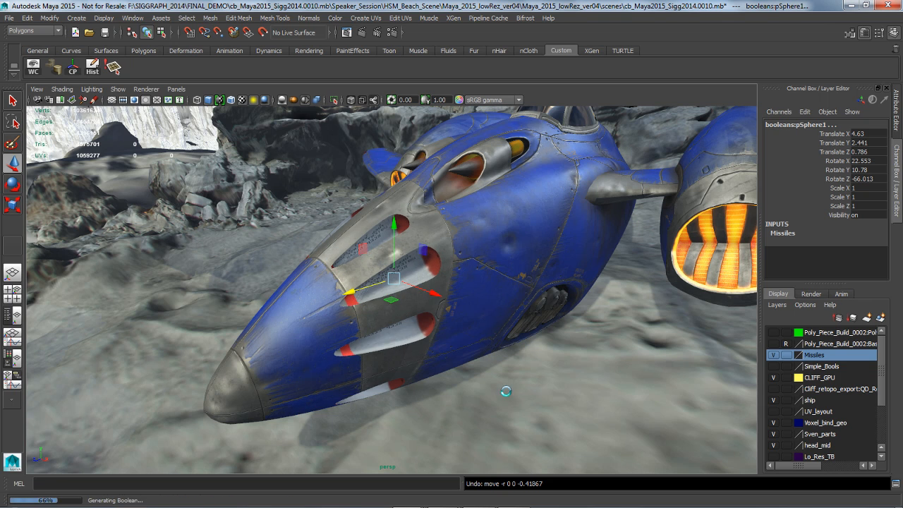
alt+drag(506, 390, 462, 389)
alt+right_drag(462, 389, 552, 402)
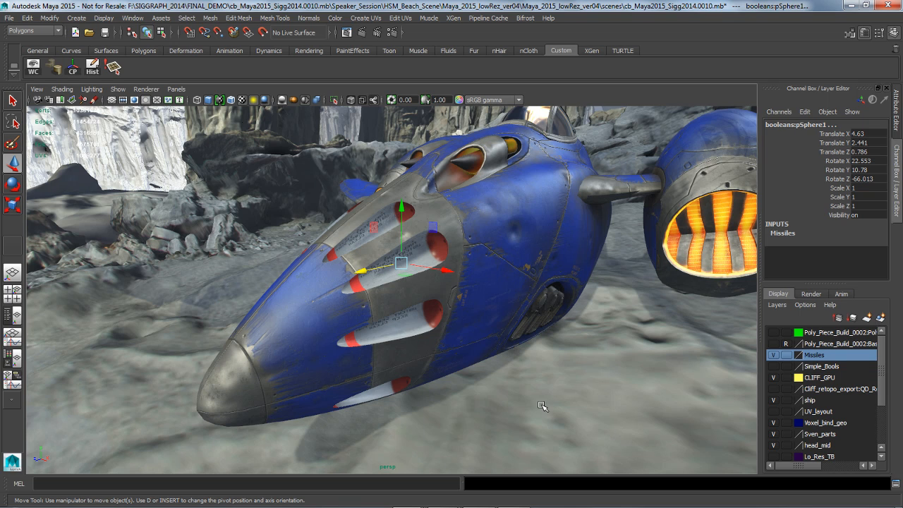
click(542, 406)
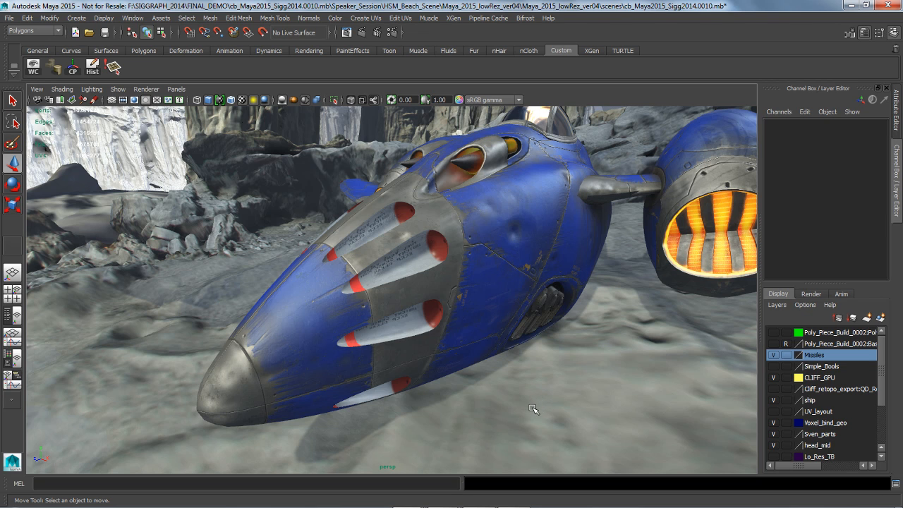
Step: Switch back to the gun scene, hide the Base_cube_start, barrel_cylinder and barrel_cube layers, and show QD_Almost_There
key(alt+Tab)
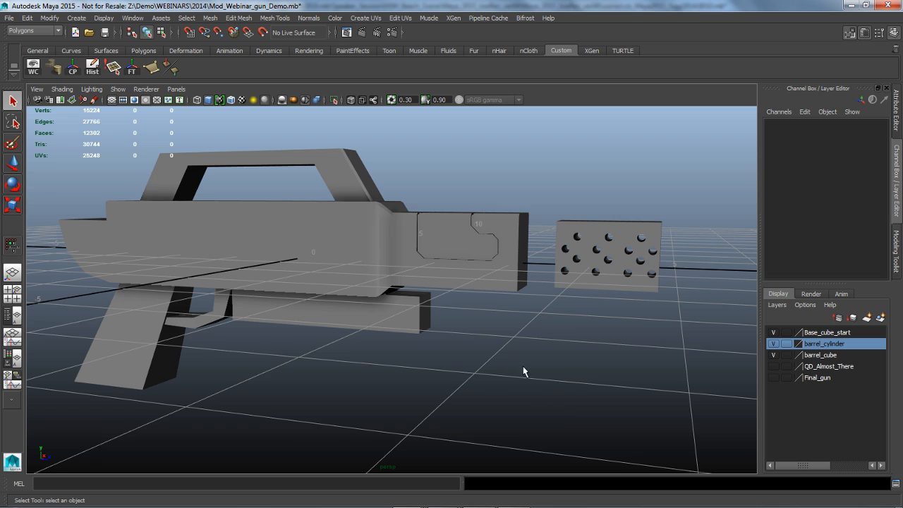
scroll(465, 377, down, 4)
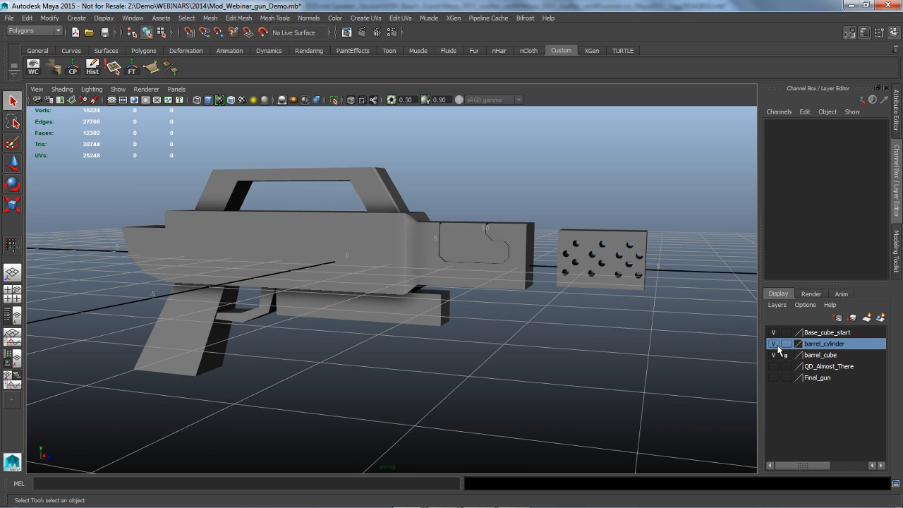
click(774, 332)
click(774, 344)
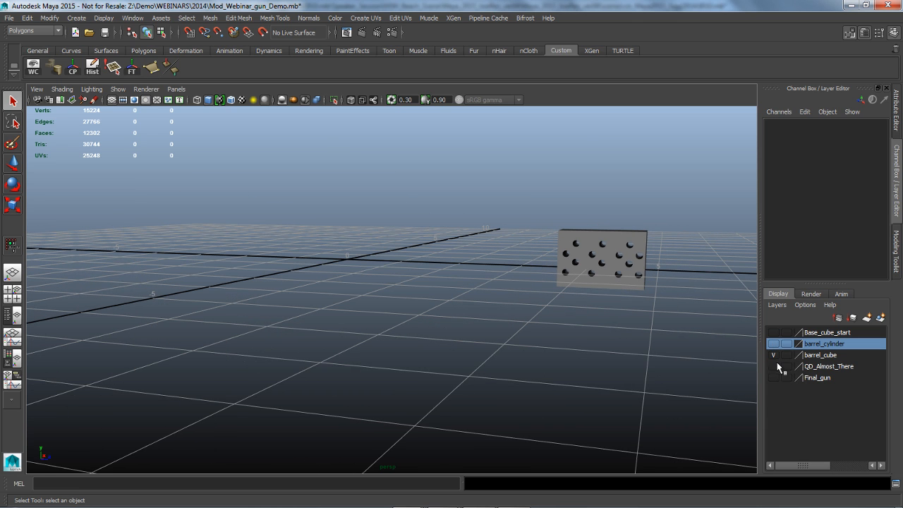
click(775, 366)
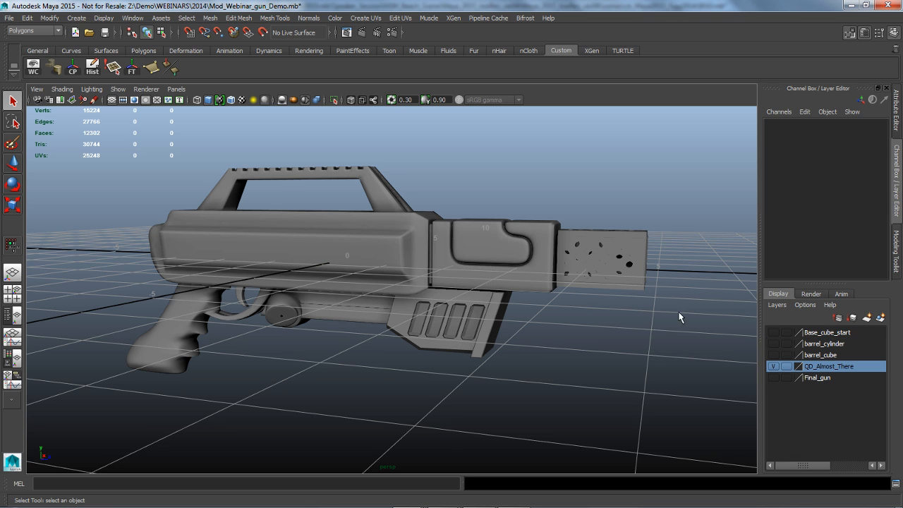
Step: Delete the leftover perforated barrel block, hiding the QD_Almost_There layer while doing so
click(776, 367)
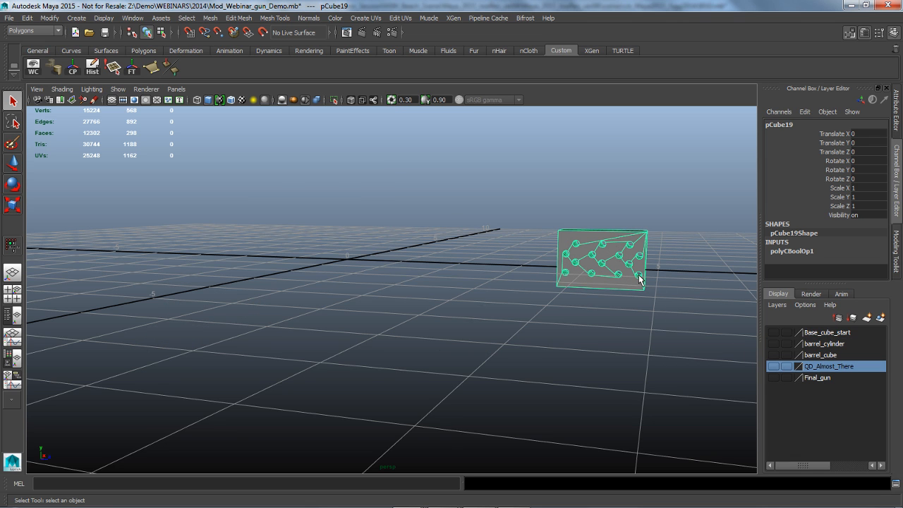
click(676, 315)
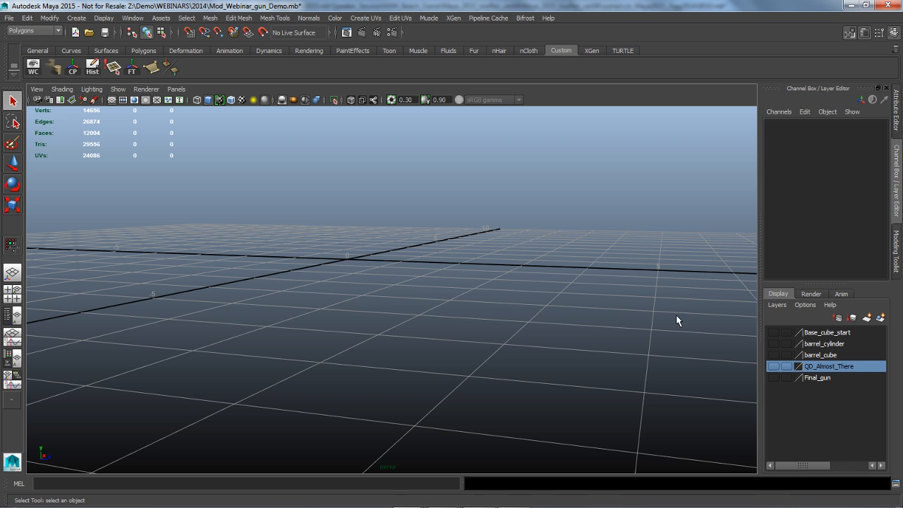
click(775, 367)
alt+drag(551, 362, 590, 371)
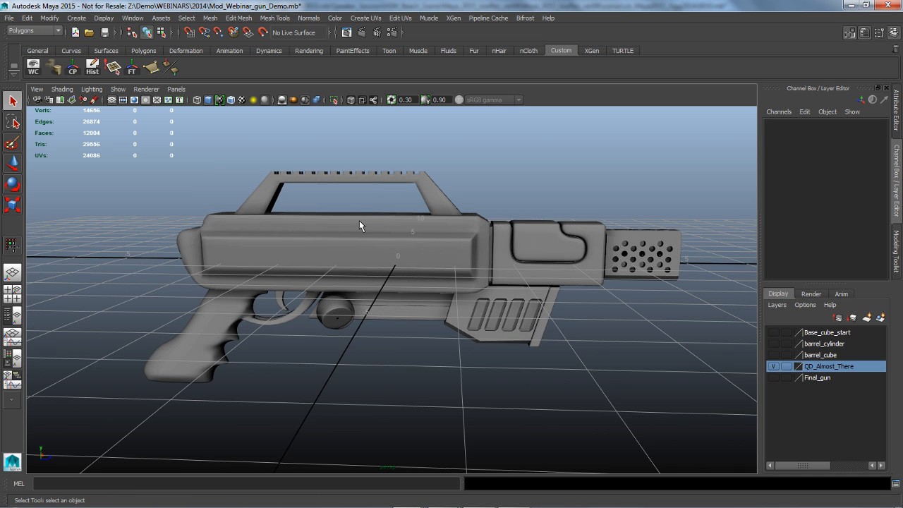
Step: Hide the viewport grid and select the main gun body mesh of the QD_Almost_There layer
click(113, 100)
mouse_move(388, 388)
alt+mouse_down()
mouse_move(364, 369)
mouse_move(398, 383)
alt+mouse_up()
scroll(383, 392, up, 3)
click(326, 238)
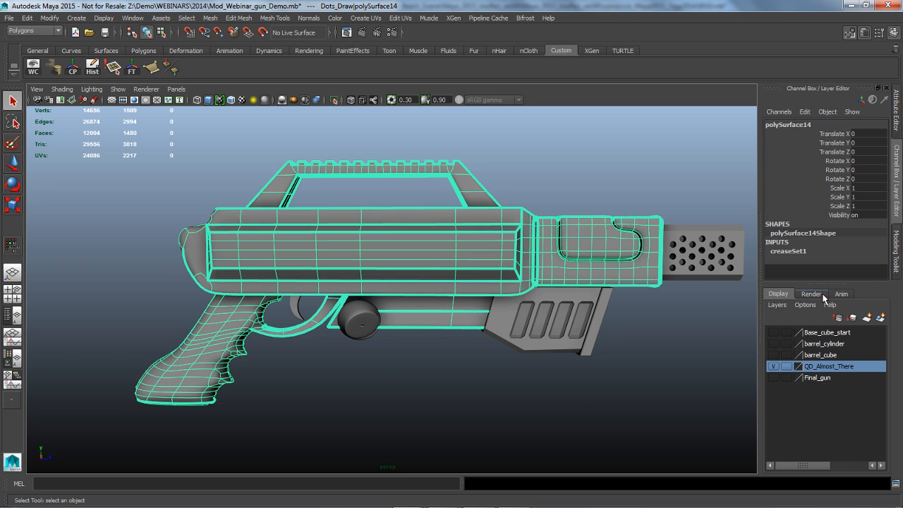
Step: Make the selected main gun body mesh a live surface and activate the Quad Draw tool
click(896, 250)
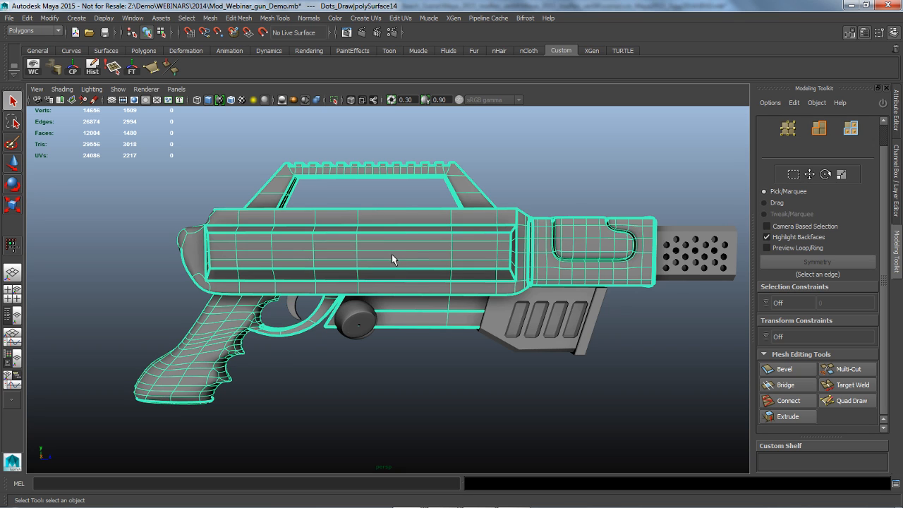
click(264, 33)
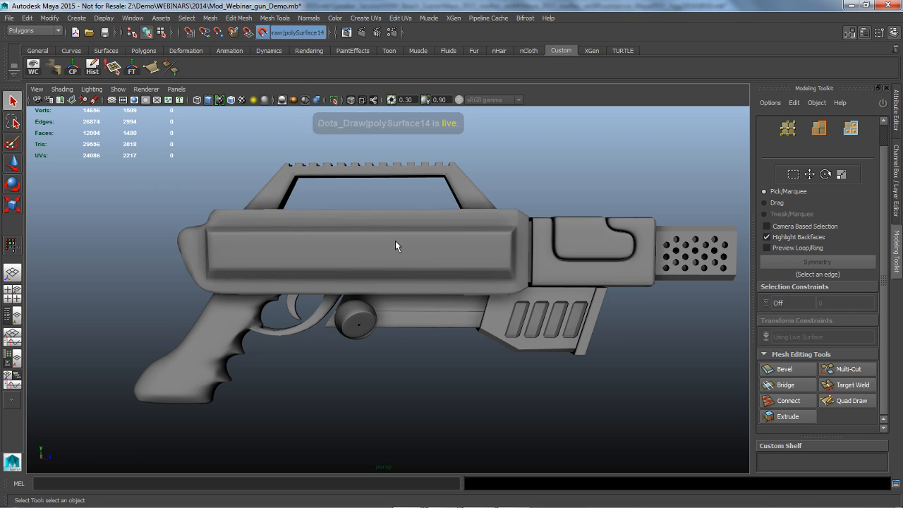
key(4)
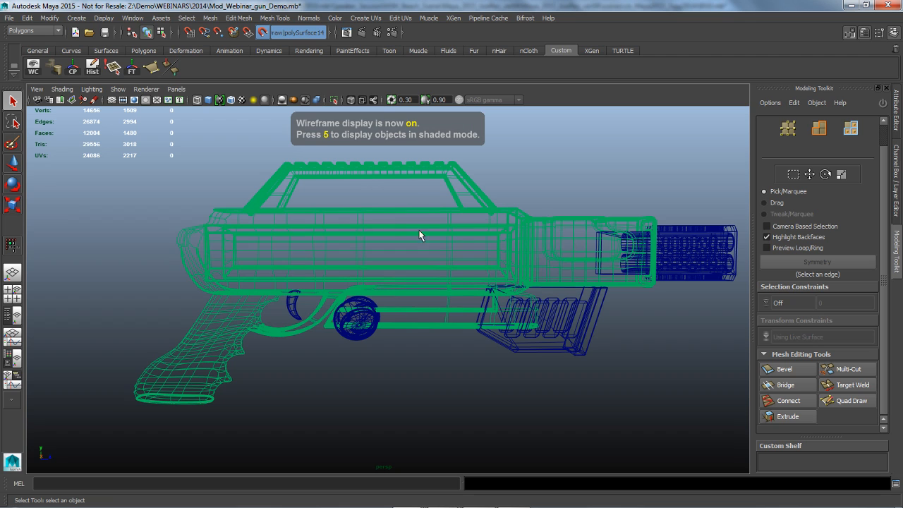
key(5)
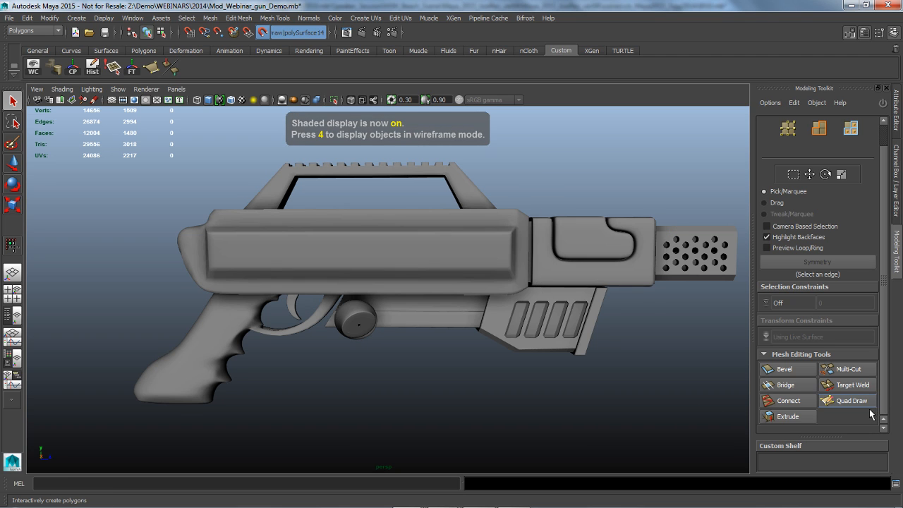
click(854, 402)
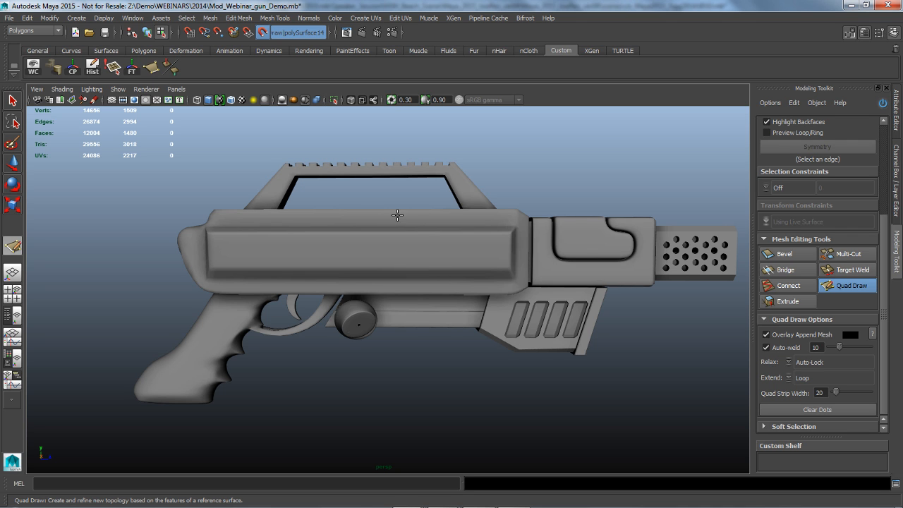
Step: Place three pairs of Quad Draw dots on the upper side of the gun body, from its top edge down to the side panel's upper ridge
alt+right_drag(343, 248, 416, 261)
alt+middle_drag(402, 246, 411, 272)
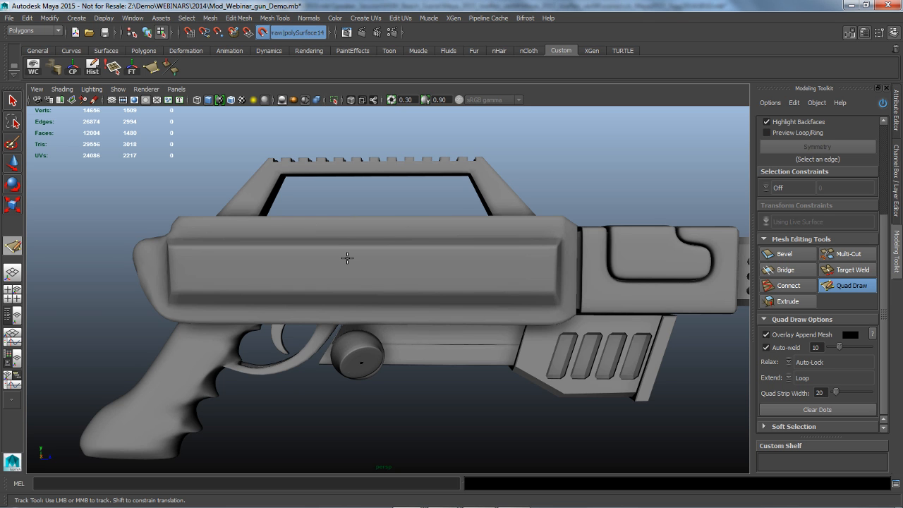
alt+right_drag(346, 256, 425, 281)
alt+drag(425, 281, 423, 286)
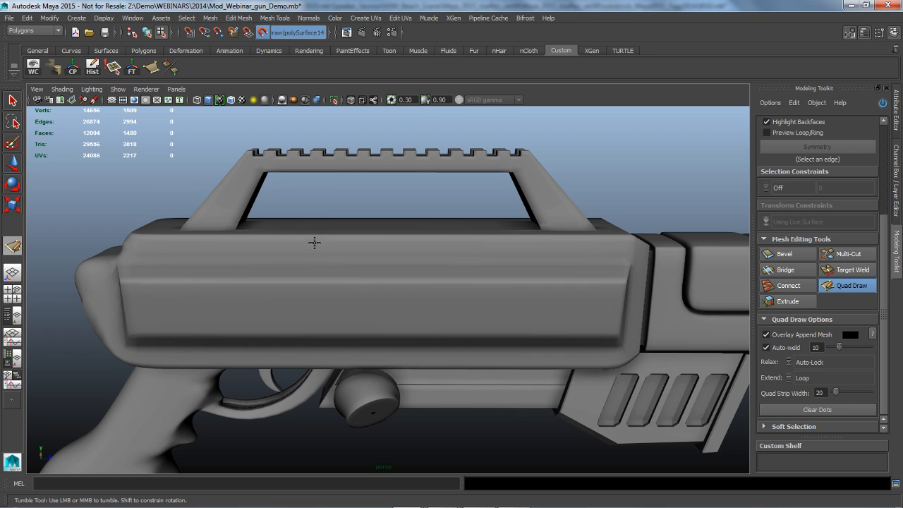
alt+drag(317, 256, 318, 252)
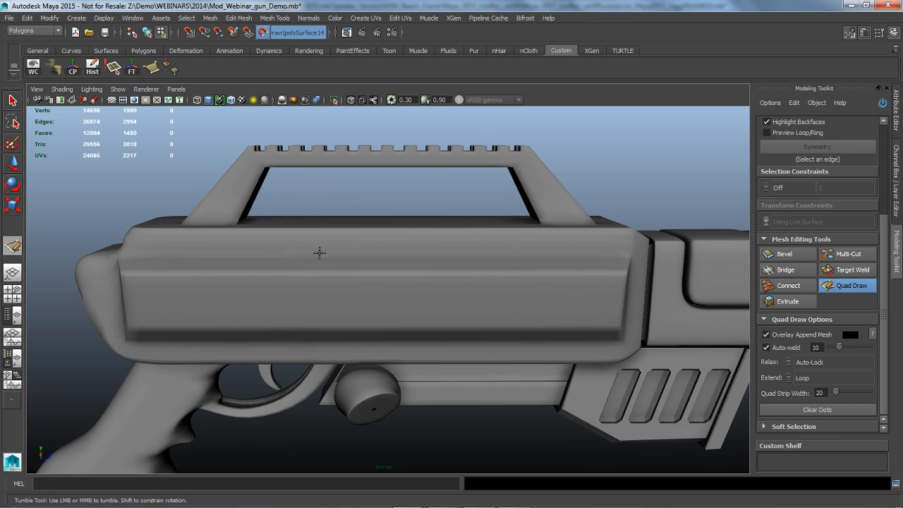
click(308, 231)
click(347, 230)
mouse_move(323, 280)
alt+mouse_down()
mouse_move(309, 279)
mouse_move(325, 276)
mouse_move(319, 257)
alt+mouse_up()
click(310, 253)
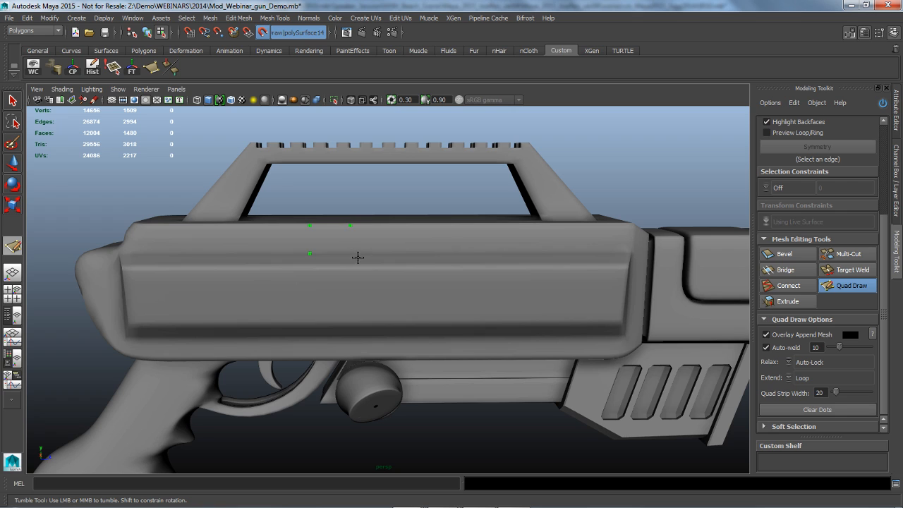
click(351, 253)
click(309, 266)
click(352, 266)
Step: Continue the two dot columns with three pairs down to the gun body's bottom edge, undoing a stray dot in the middle of the side panel
mouse_move(365, 286)
alt+mouse_down()
mouse_move(333, 296)
mouse_move(331, 288)
alt+mouse_up()
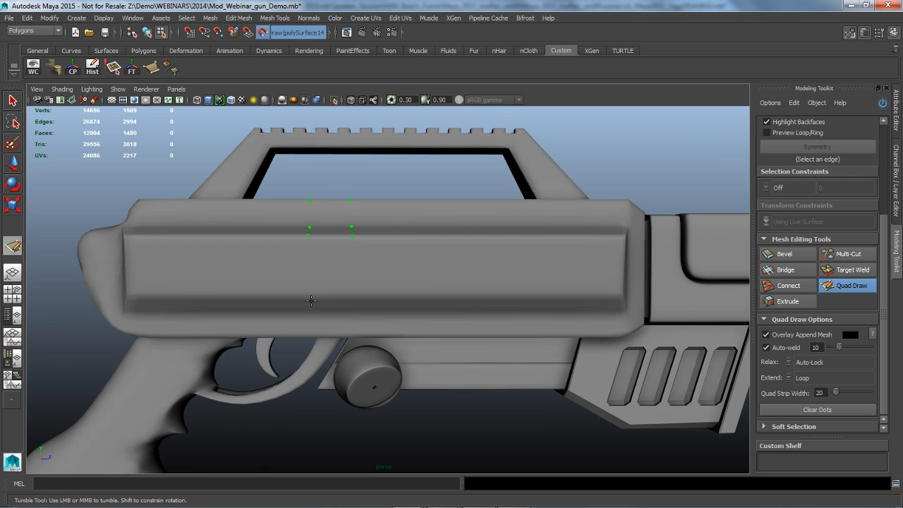
click(354, 297)
click(307, 265)
key(ctrl+z)
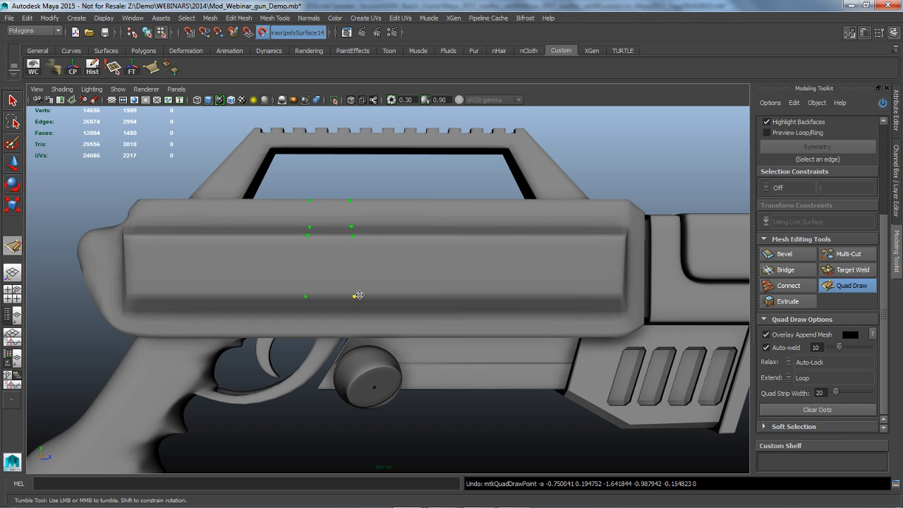
mouse_move(359, 295)
alt+mouse_down()
mouse_move(361, 284)
mouse_move(321, 281)
alt+mouse_up()
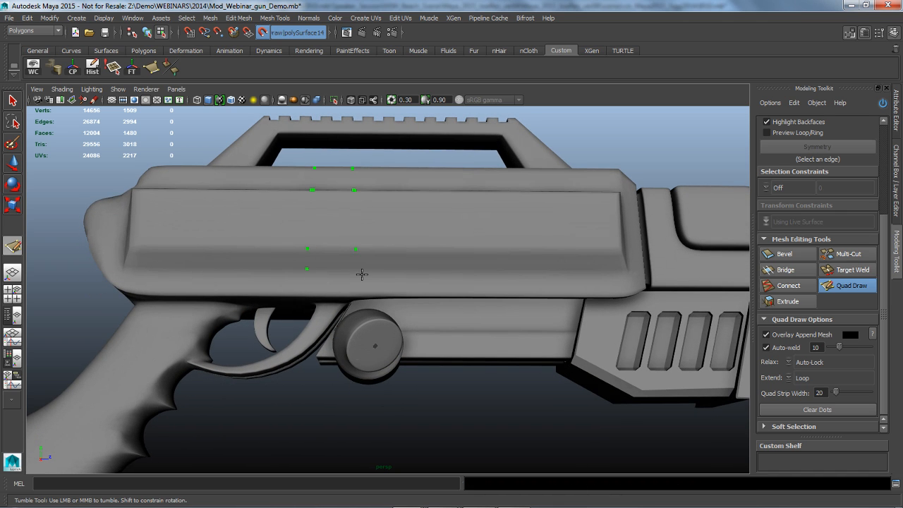
alt+drag(391, 234, 333, 318)
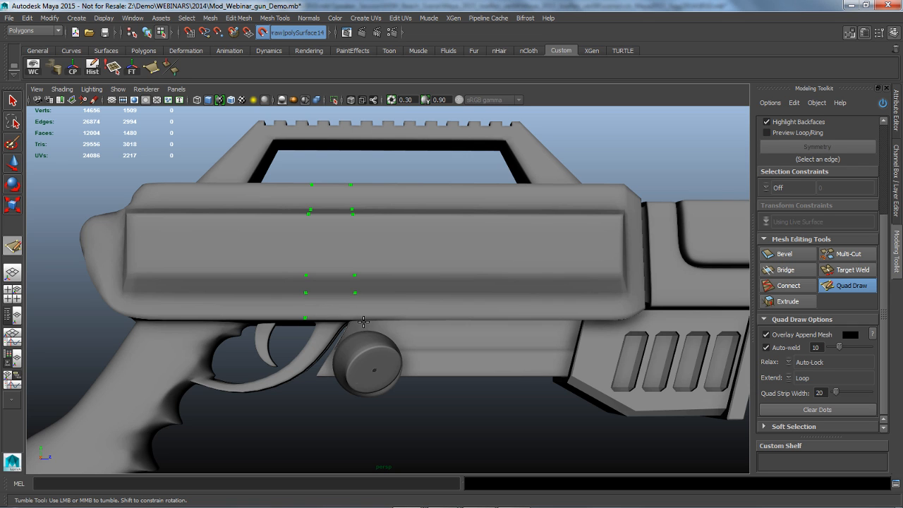
mouse_move(401, 251)
alt+mouse_down()
mouse_move(403, 260)
mouse_move(355, 237)
alt+mouse_up()
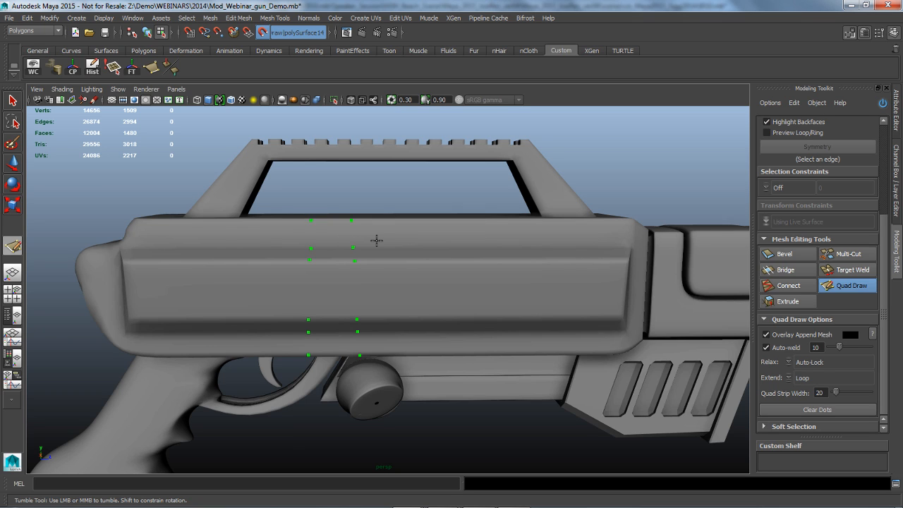
Step: Fill the spaces between the paired dots with five quads, forming a vertical strip across the gun body's side
shift+click(340, 236)
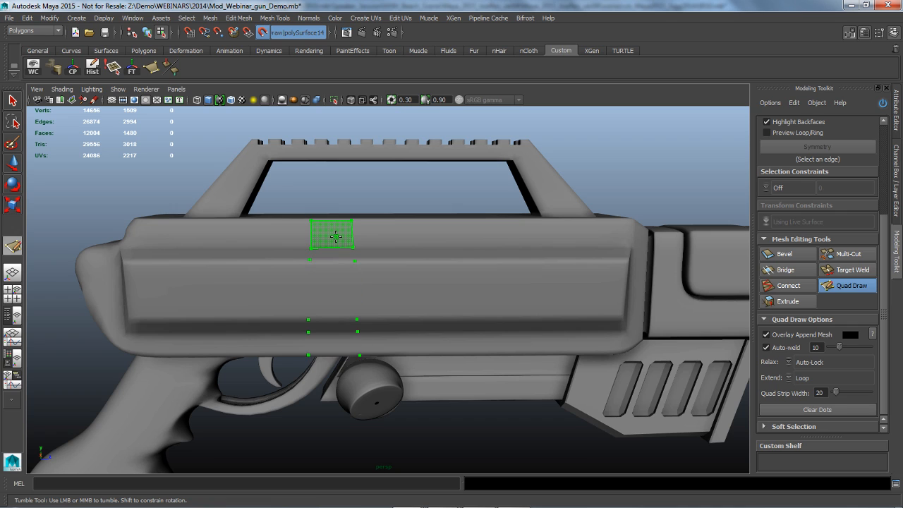
shift+click(336, 237)
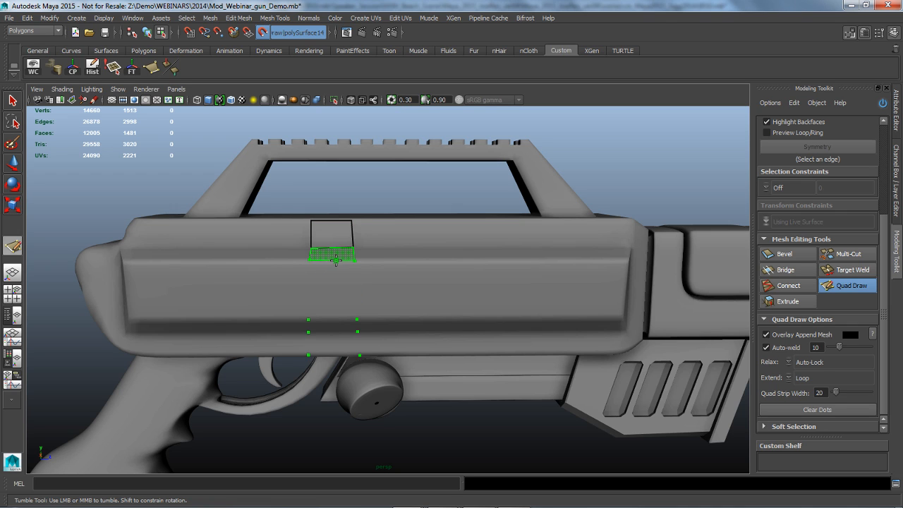
shift+click(335, 258)
shift+click(338, 285)
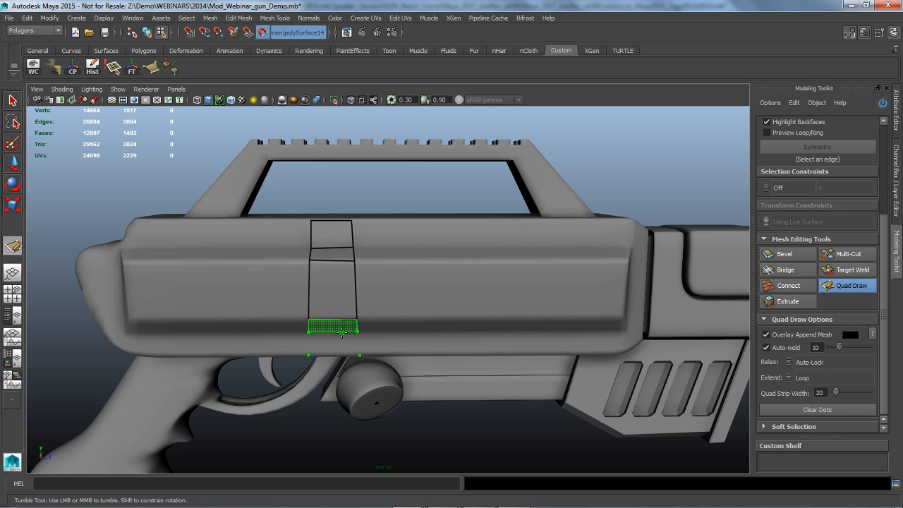
shift+click(341, 332)
shift+click(341, 345)
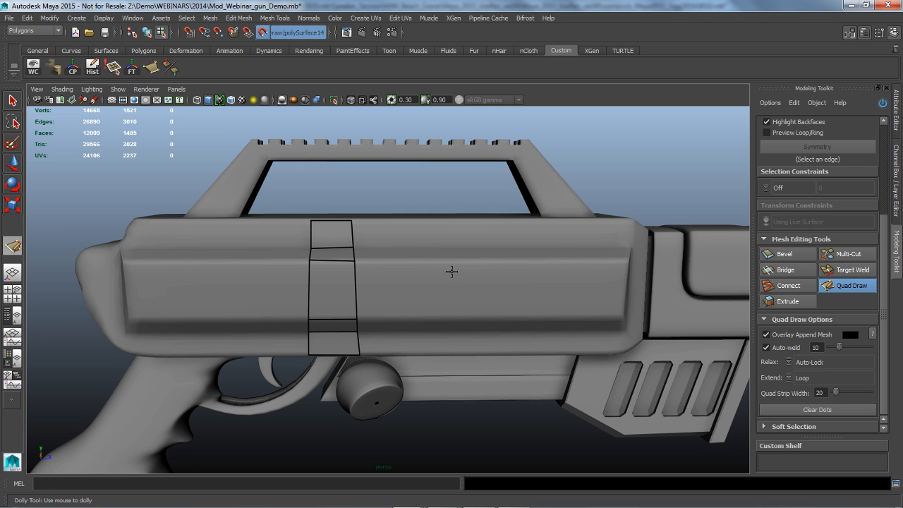
Step: Add a column of dots on the barrel side of the quad strip and fill a second column of five quads up to it
alt+drag(451, 271, 428, 284)
alt+right_drag(427, 284, 425, 235)
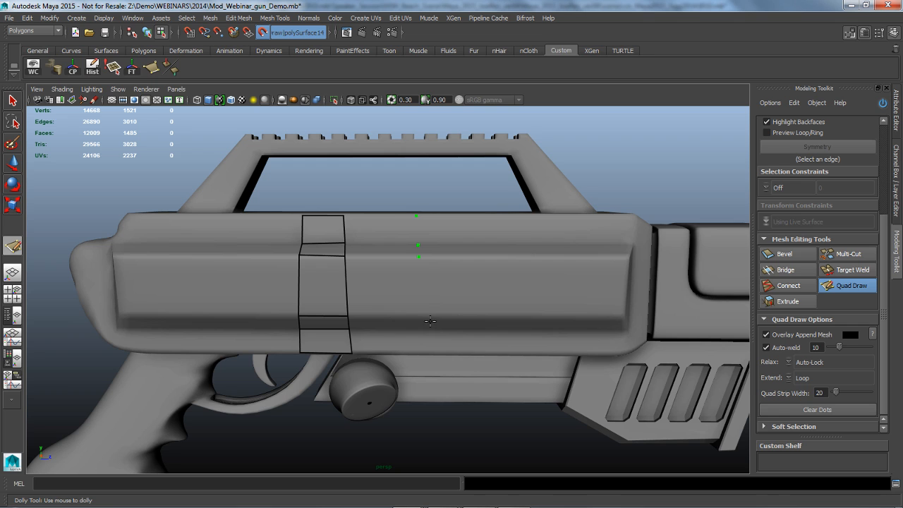
mouse_move(429, 321)
alt+mouse_down()
mouse_move(429, 331)
mouse_move(430, 307)
alt+mouse_up()
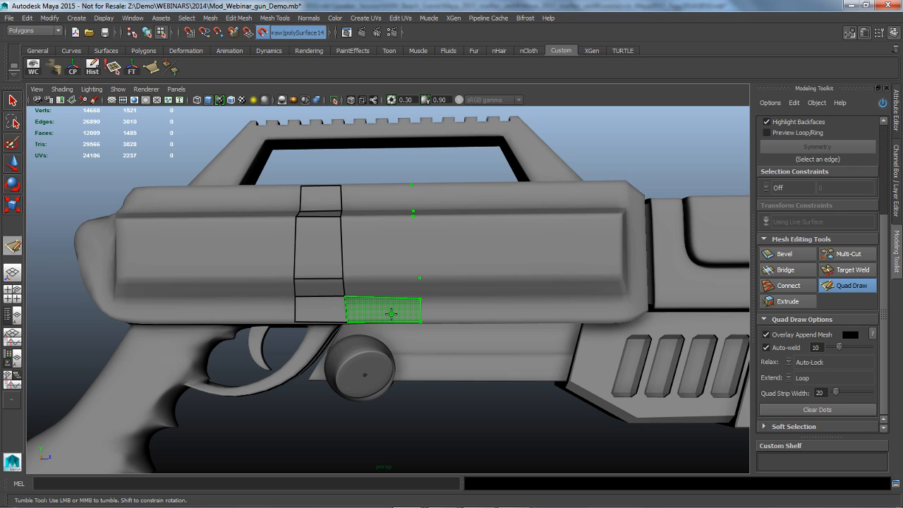
shift+click(390, 311)
shift+click(392, 289)
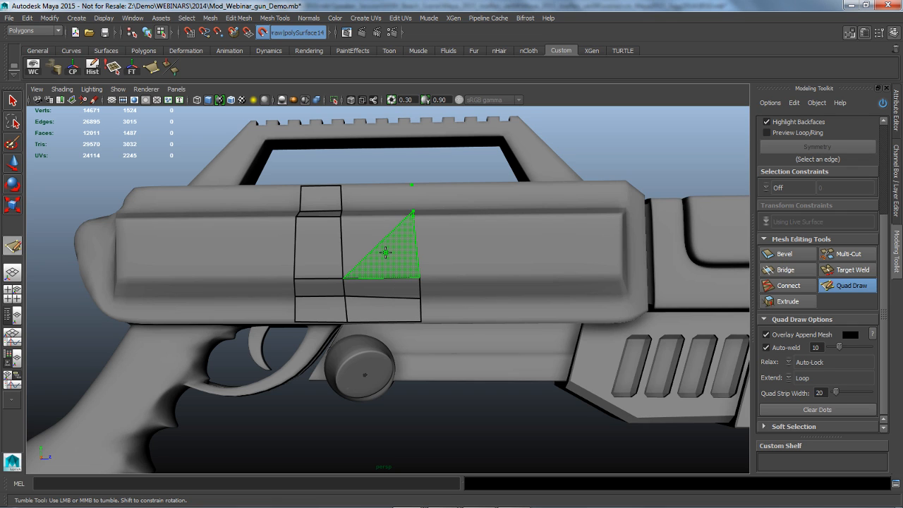
shift+click(380, 252)
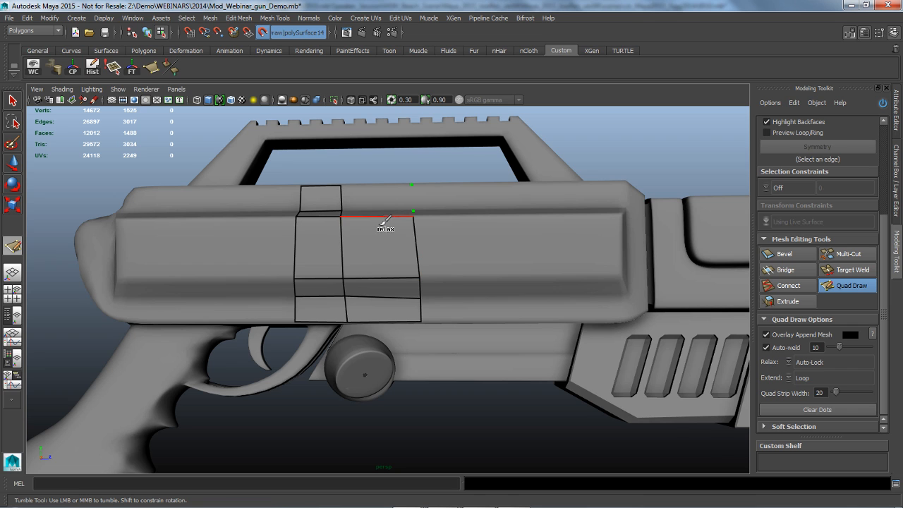
shift+click(383, 201)
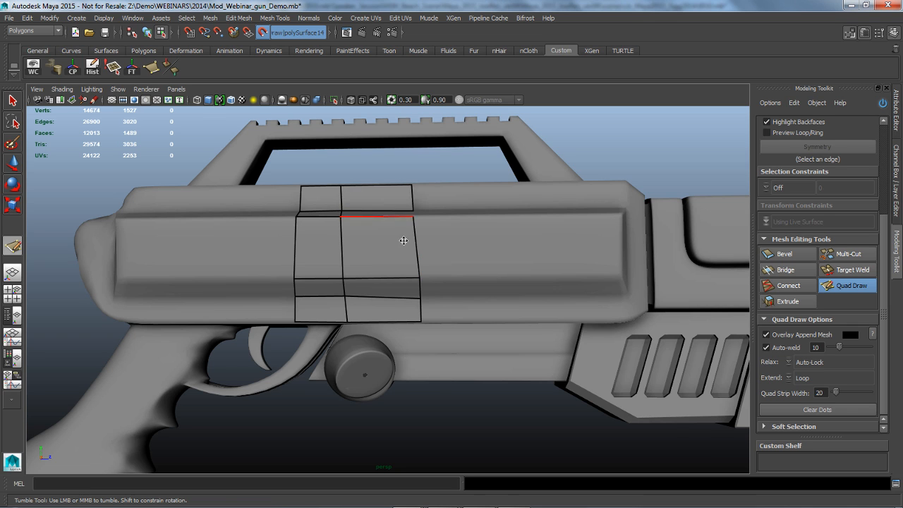
alt+drag(381, 289, 410, 271)
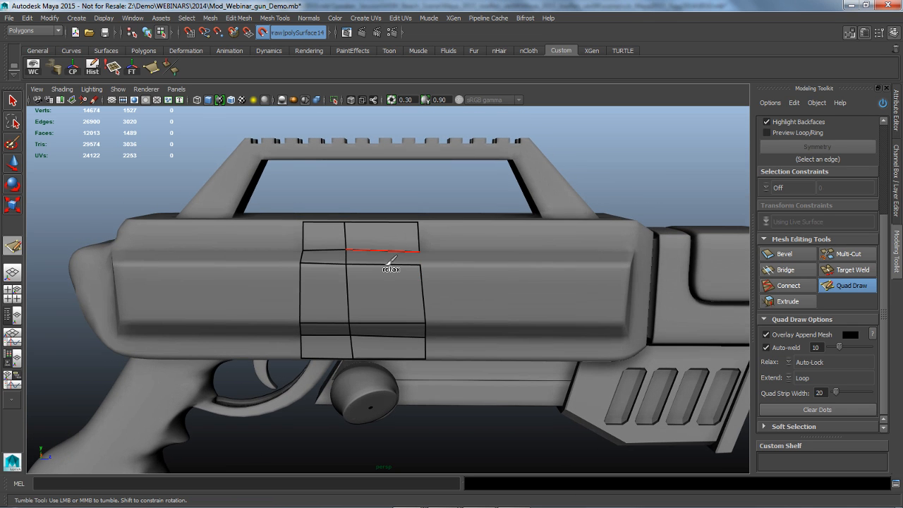
shift+click(389, 260)
Step: Set Quad Draw's Extend mode to Edge and extend the two lowest barrel-side border edges into new quads towards the barrel
alt+drag(469, 322, 420, 295)
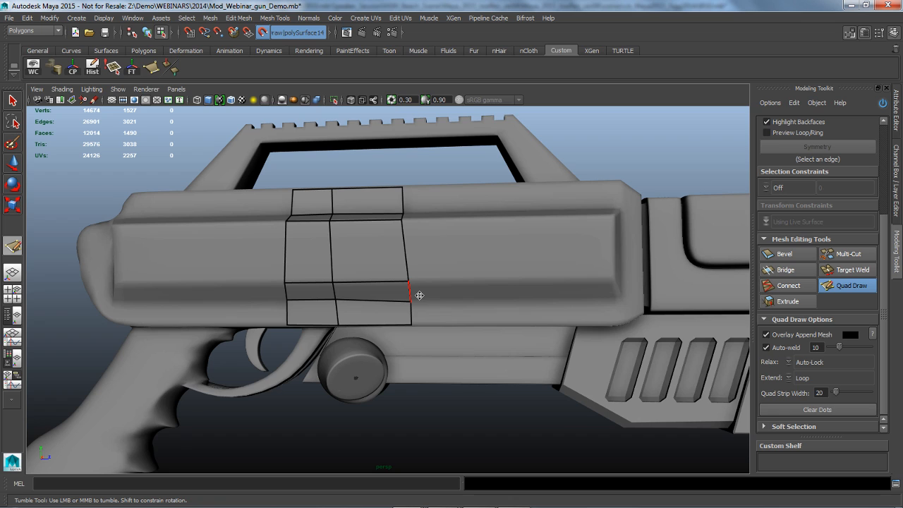
ctrl+shift+right_click(419, 295)
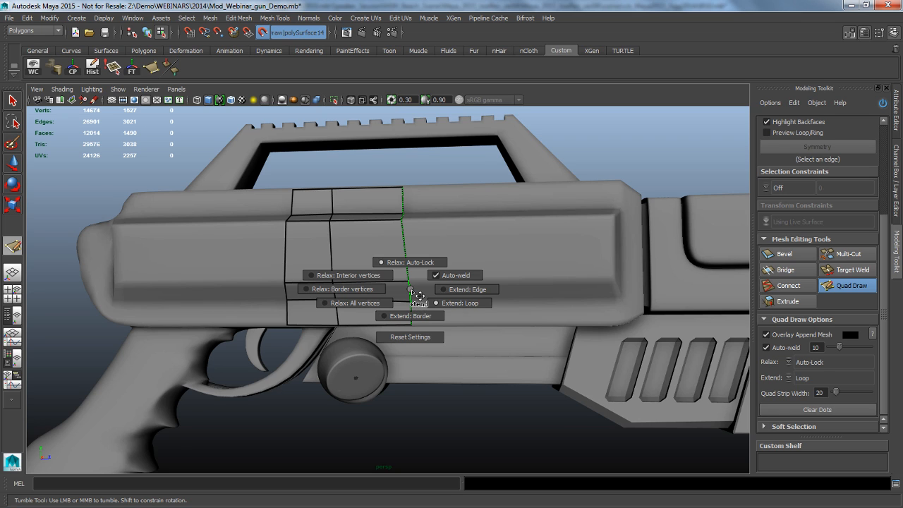
click(465, 289)
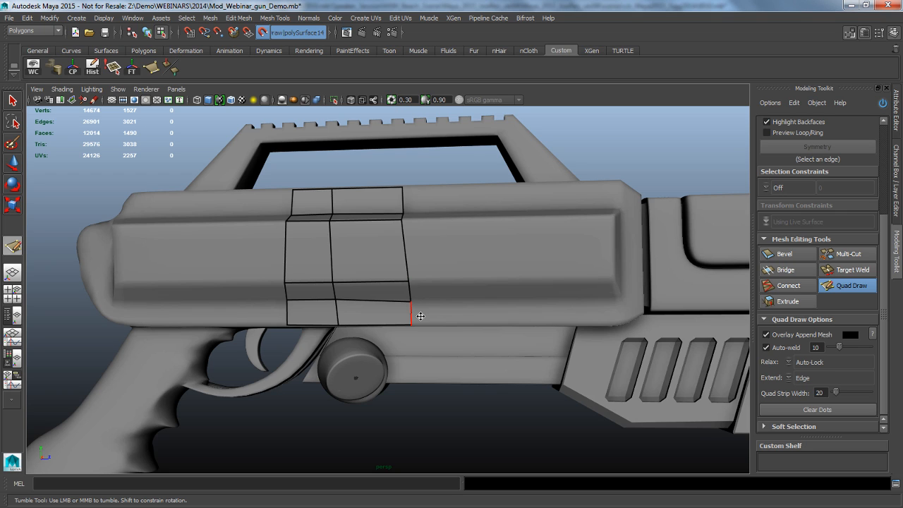
key(Tab)
drag(419, 318, 478, 317)
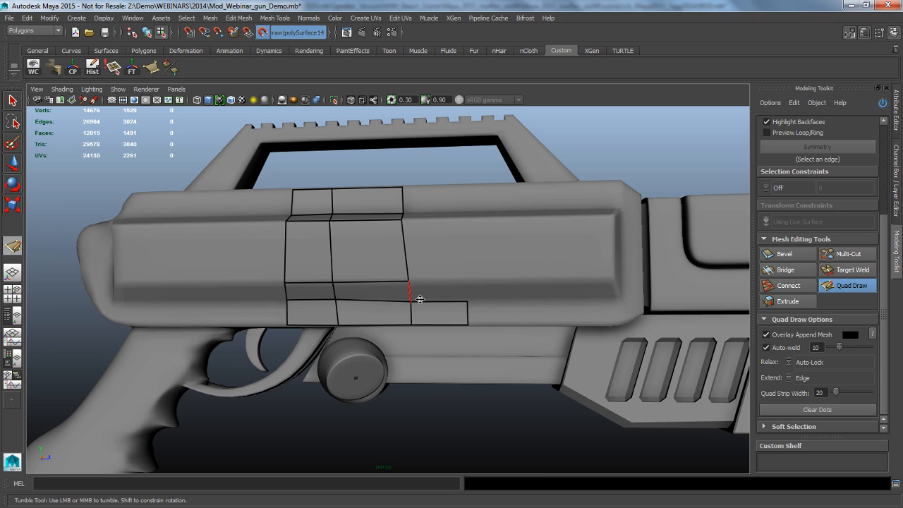
key(Tab)
mouse_move(416, 299)
mouse_down()
mouse_move(458, 286)
mouse_move(476, 268)
mouse_move(469, 296)
mouse_up()
Step: Draw a separate small quad from four dots on the side panel, above the newly extended quads
alt+right_drag(488, 358, 507, 365)
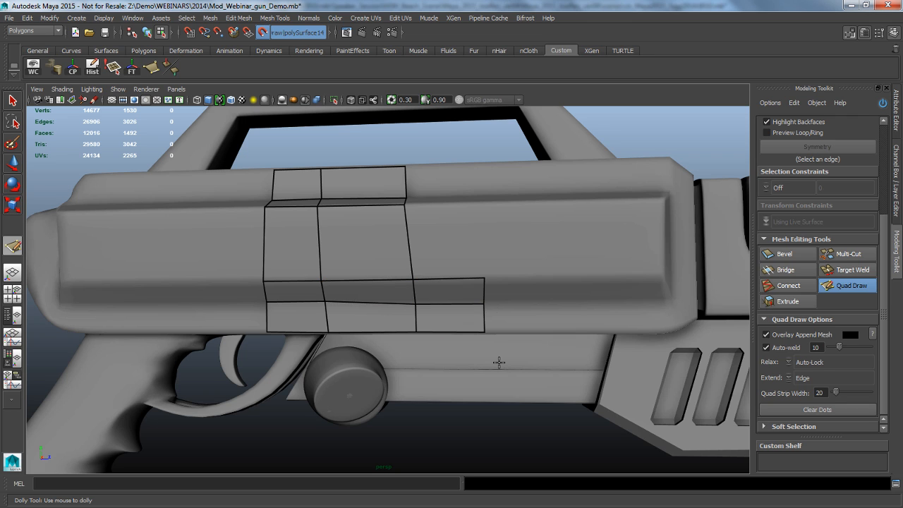
alt+drag(494, 364, 489, 312)
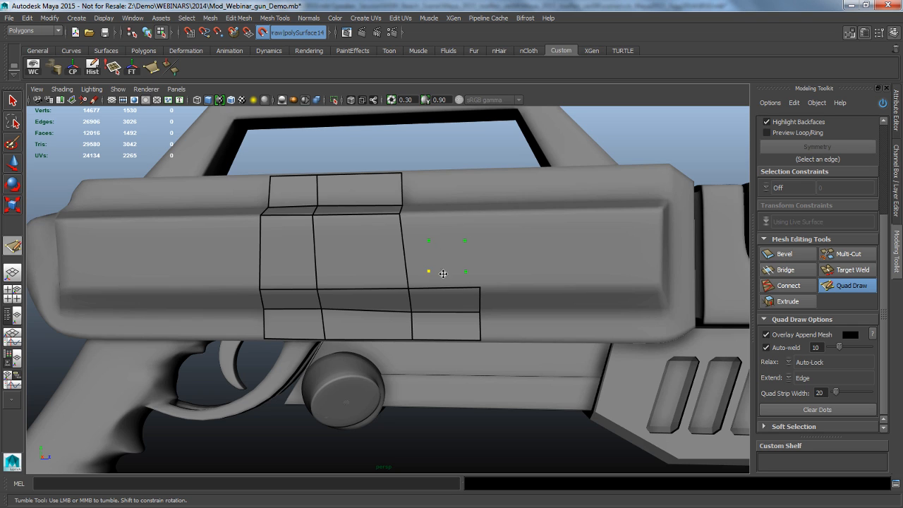
shift+click(456, 259)
Step: Try Target Weld on the small quad's nearest edge and then on its lower corner against the neighbouring strip, undoing each weld
click(852, 270)
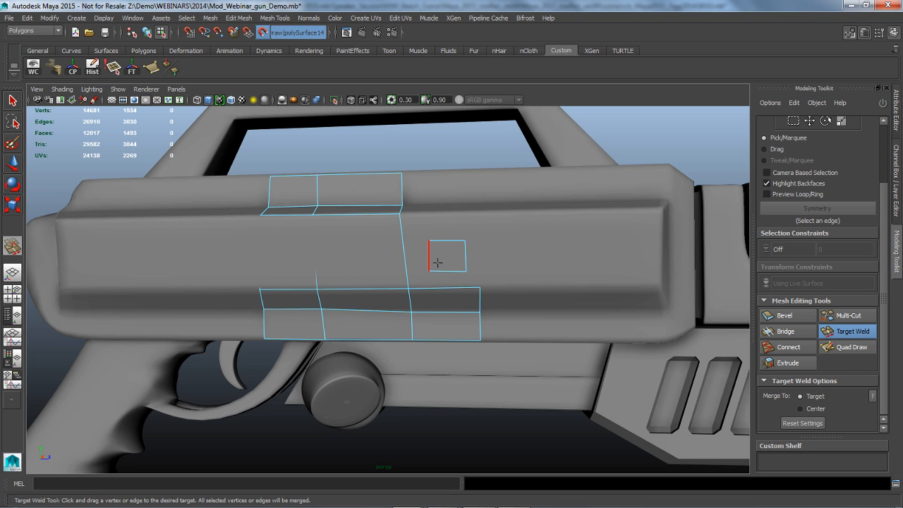
drag(428, 257, 414, 259)
key(ctrl+z)
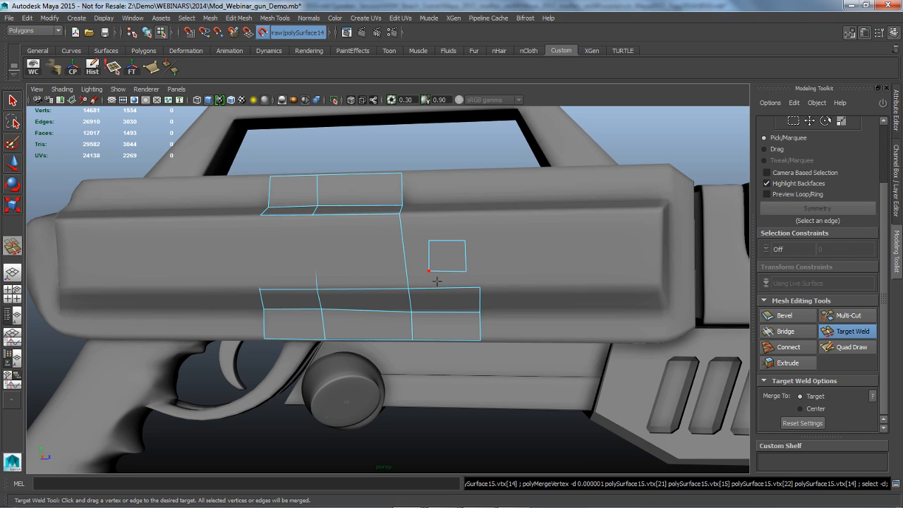
drag(429, 270, 409, 288)
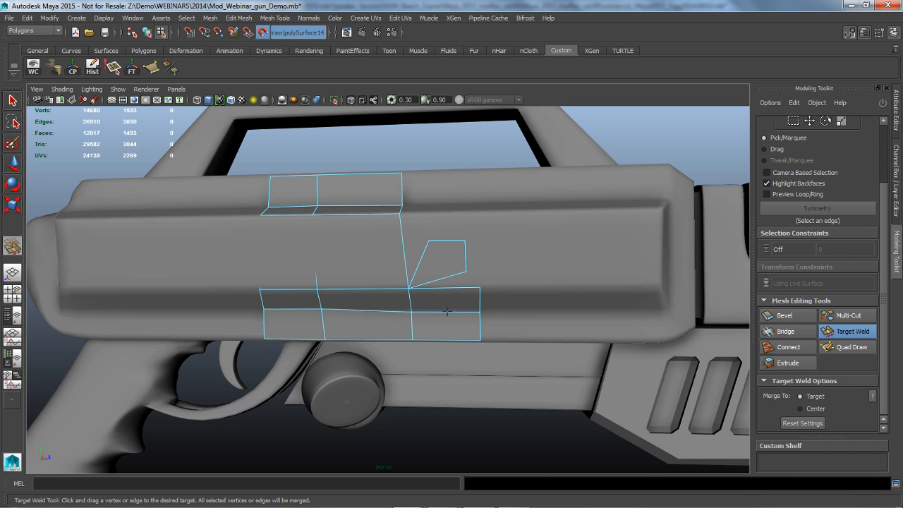
key(ctrl+z)
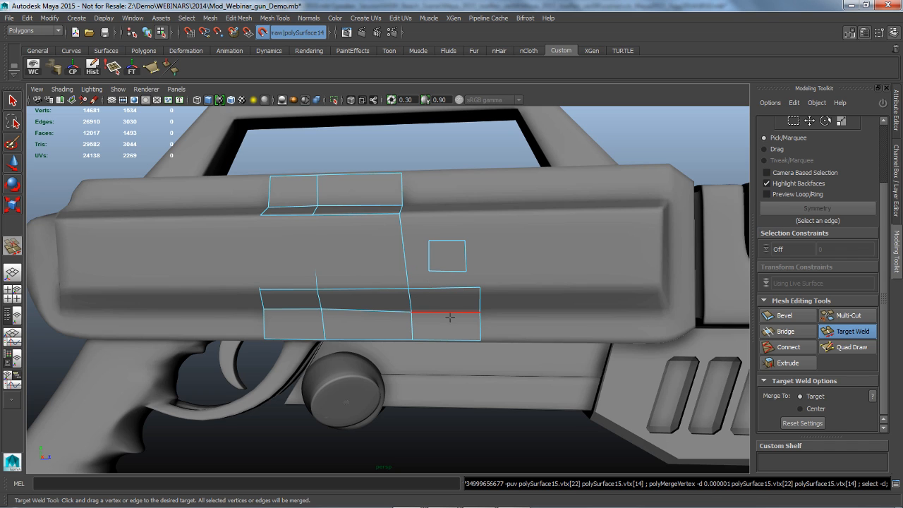
Step: Set Target Weld to merge to the center, try welding the small quad's nearest corner to the neighbouring strip's vertex, and undo it
click(811, 408)
drag(429, 256, 417, 263)
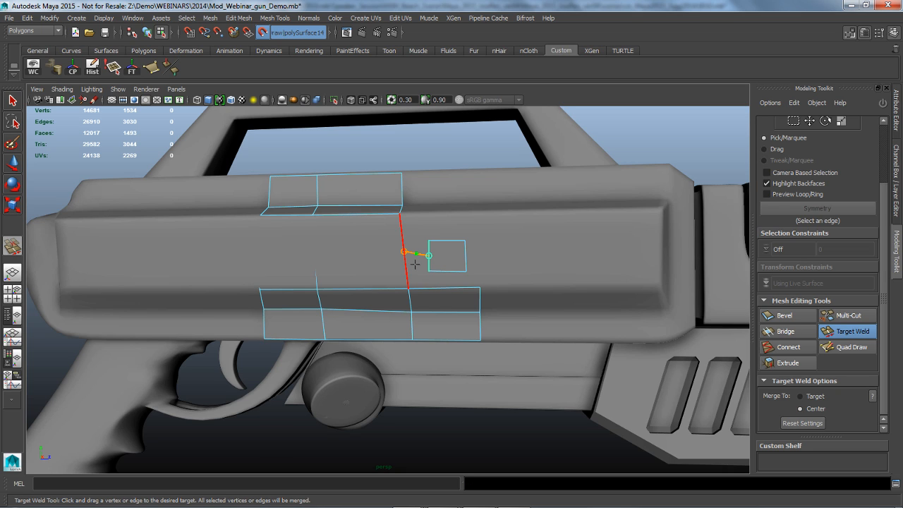
drag(415, 264, 409, 288)
key(ctrl+z)
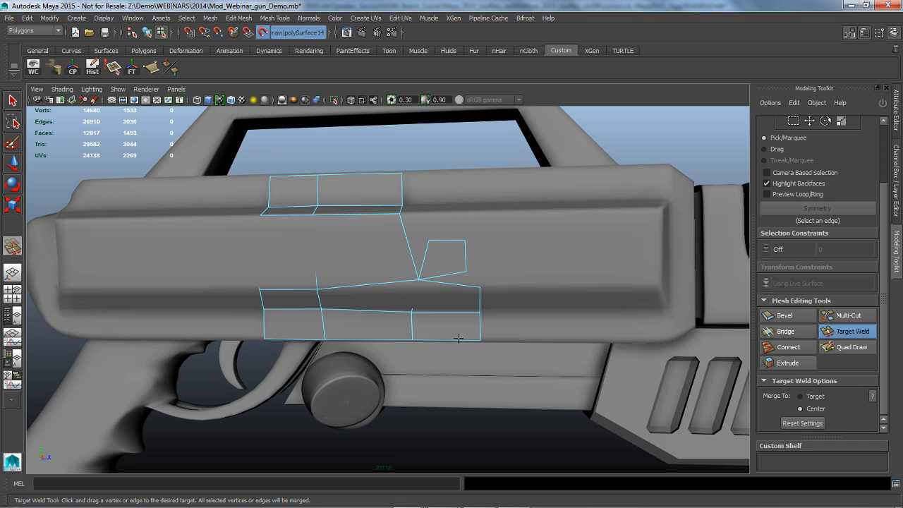
key(ctrl+z)
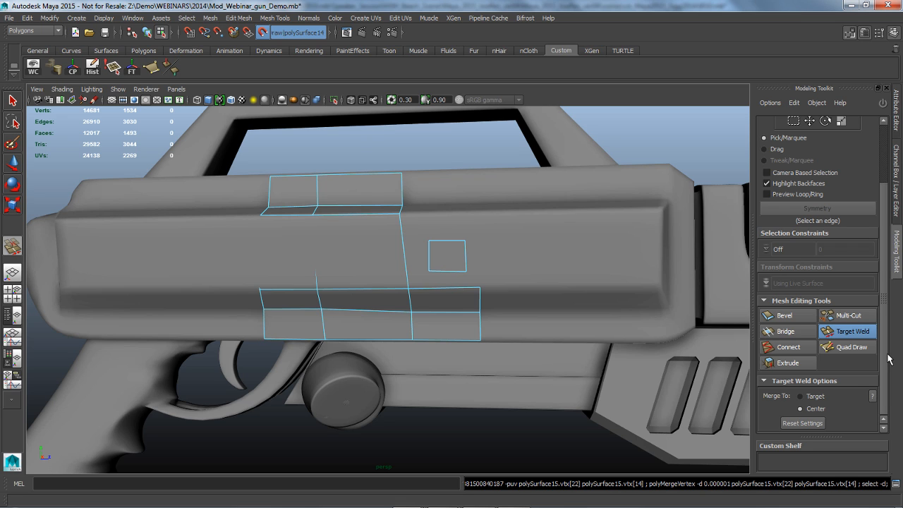
click(12, 100)
click(146, 32)
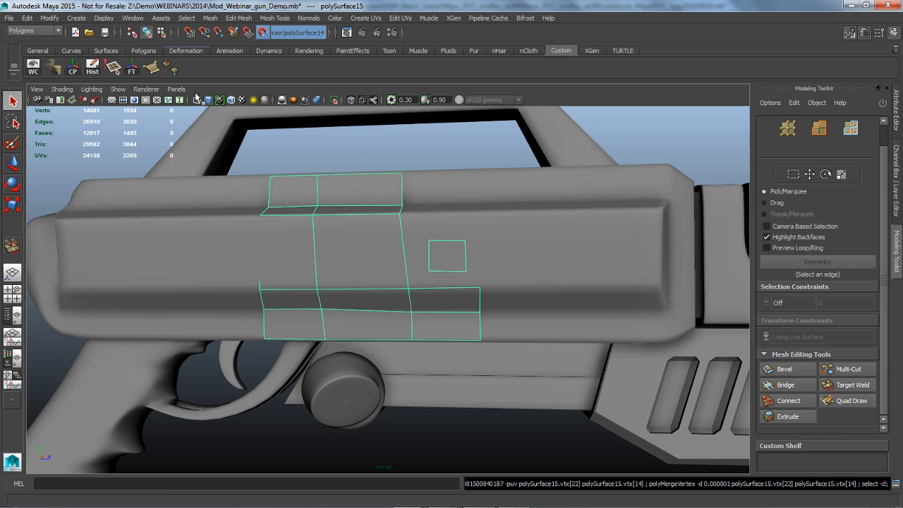
key(Delete)
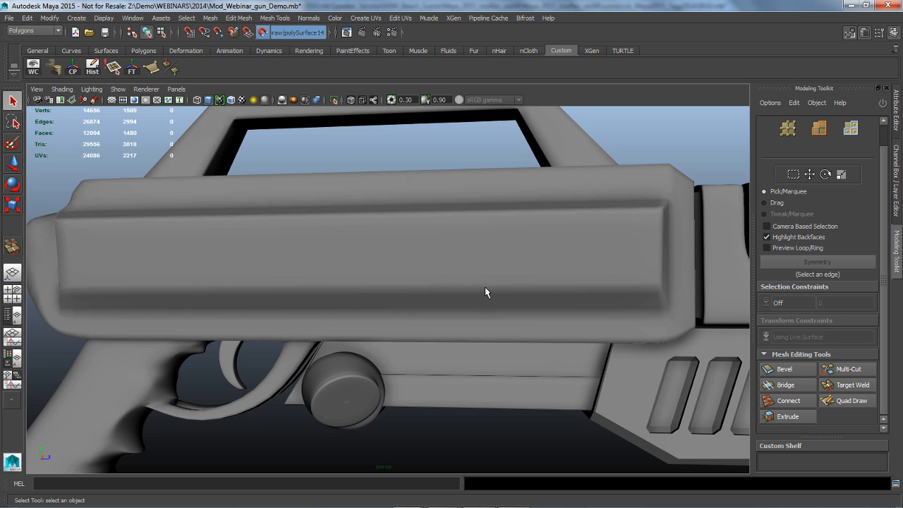
key(ctrl+z)
Step: Delete the face of the small separate quad from the retopology mesh
right_drag(443, 242, 439, 265)
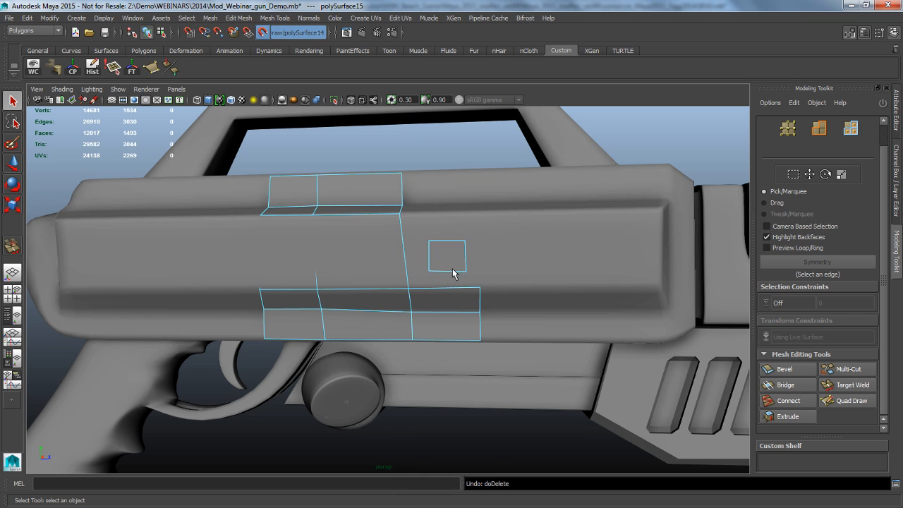
click(453, 265)
key(Delete)
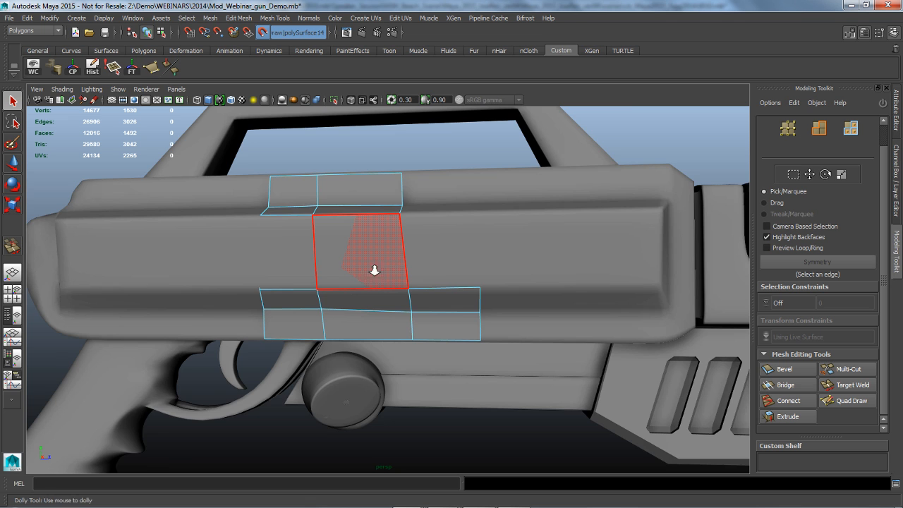
Step: With Quad Draw, extend the two uppermost border edges of the quad strip into a new row of quads on the body's top
mouse_move(372, 268)
alt+mouse_down()
mouse_move(318, 284)
mouse_move(322, 292)
mouse_move(335, 284)
mouse_move(337, 351)
mouse_move(384, 359)
mouse_move(385, 374)
mouse_move(369, 383)
mouse_move(372, 362)
mouse_move(351, 331)
alt+mouse_up()
click(850, 400)
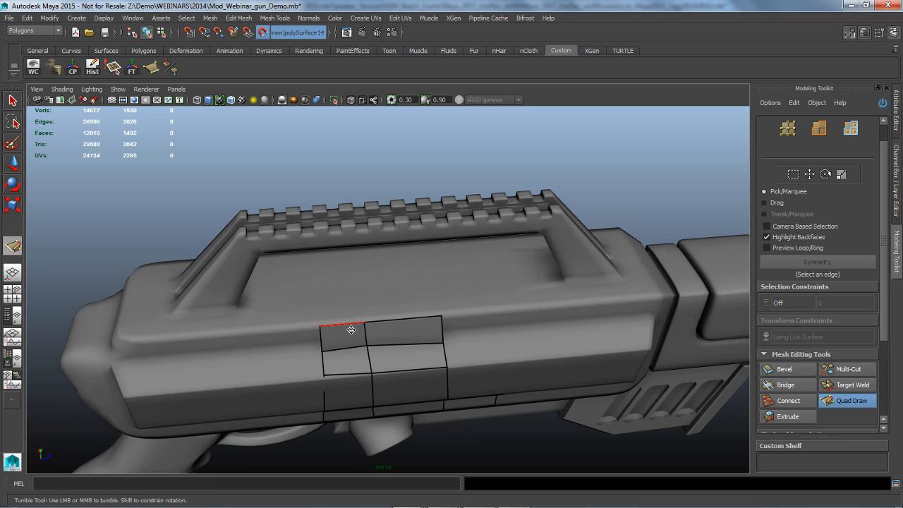
right_click(351, 329)
right_drag(348, 329, 346, 245)
alt+drag(370, 365, 389, 338)
alt+right_drag(390, 337, 403, 334)
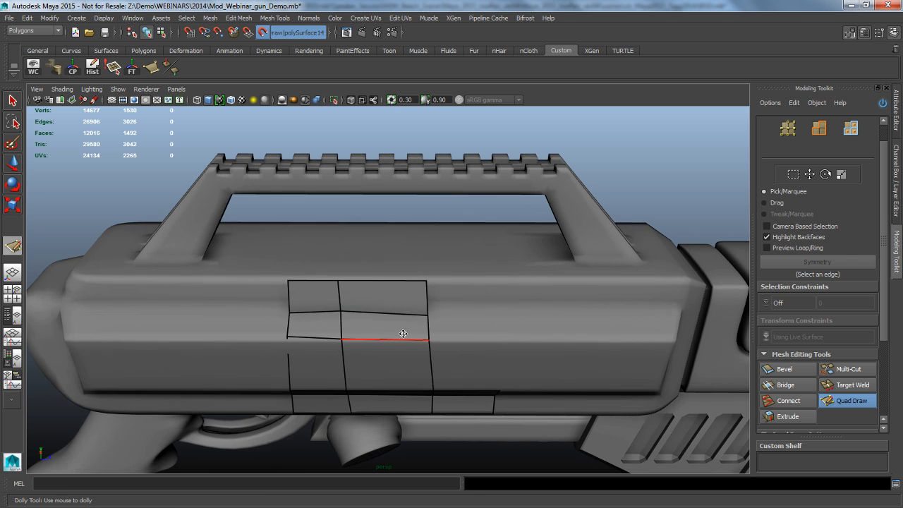
ctrl+shift+right_click(325, 284)
click(357, 294)
mouse_move(357, 293)
alt+mouse_down()
mouse_move(398, 325)
mouse_move(403, 367)
mouse_move(381, 326)
mouse_move(372, 354)
alt+mouse_up()
Step: Adjust the vertices and edges of the upper quad rows and relax them along the gun body
drag(369, 268, 371, 266)
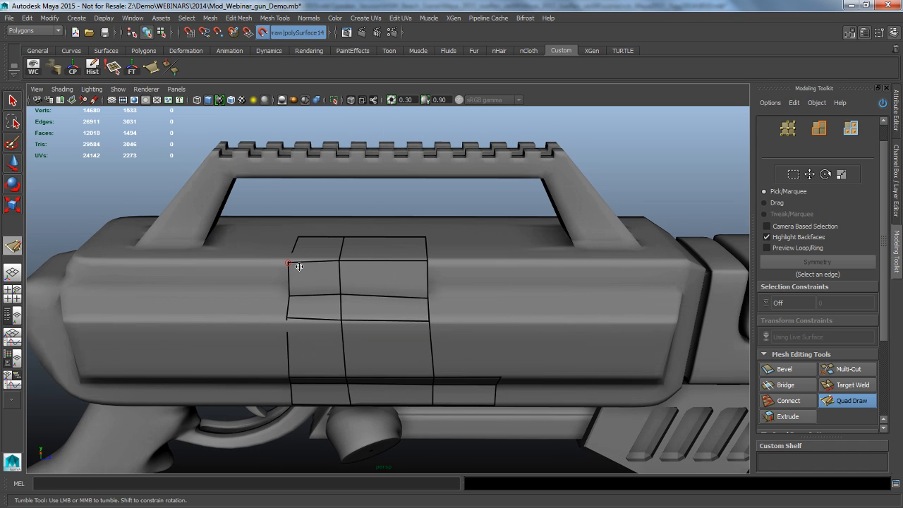
drag(299, 267, 300, 264)
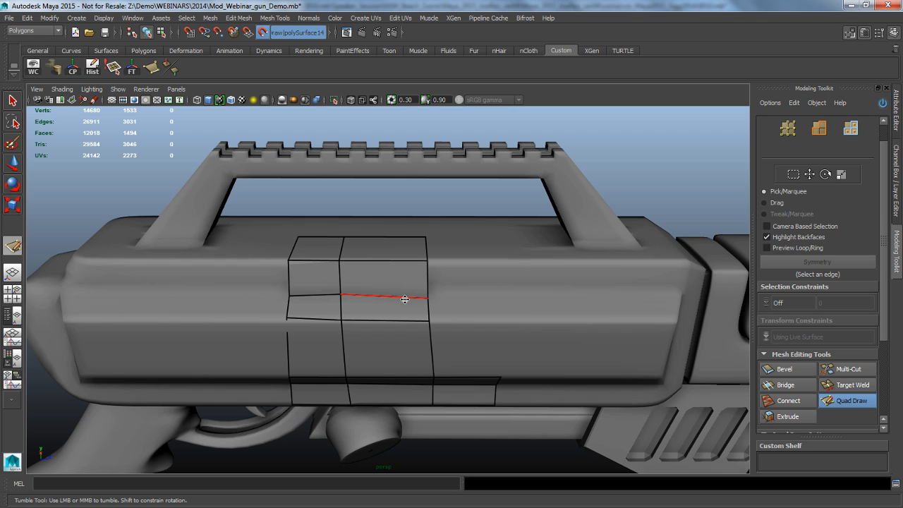
drag(347, 300, 349, 304)
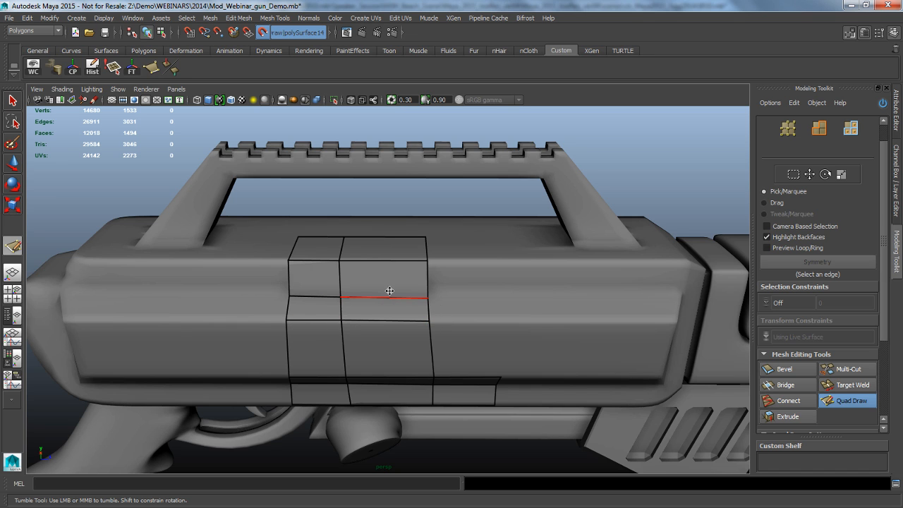
shift+drag(390, 292, 399, 318)
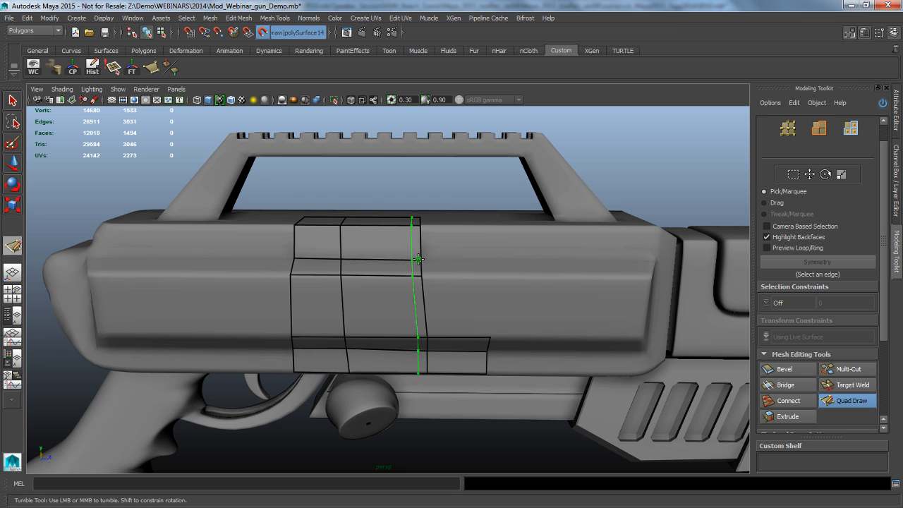
Step: Insert edge loops near the strip's barrel-side and upper borders, through both main columns, above the lower ridge and in the lower extension
ctrl+click(414, 260)
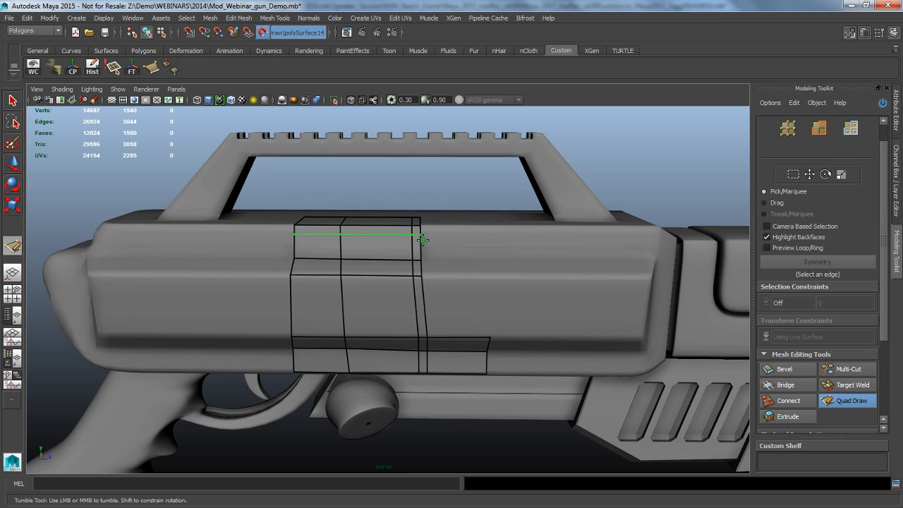
ctrl+click(380, 298)
ctrl+click(319, 297)
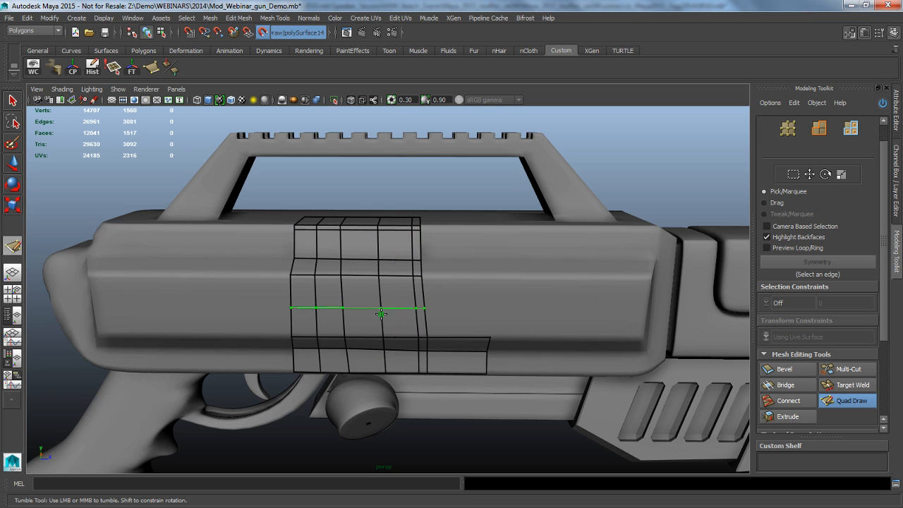
ctrl+click(455, 349)
mouse_move(466, 418)
alt+mouse_down()
mouse_move(457, 417)
mouse_move(473, 416)
alt+mouse_up()
Step: Turn off the live surface and leave Quad Draw, keeping the retopology mesh selected as an object
click(161, 33)
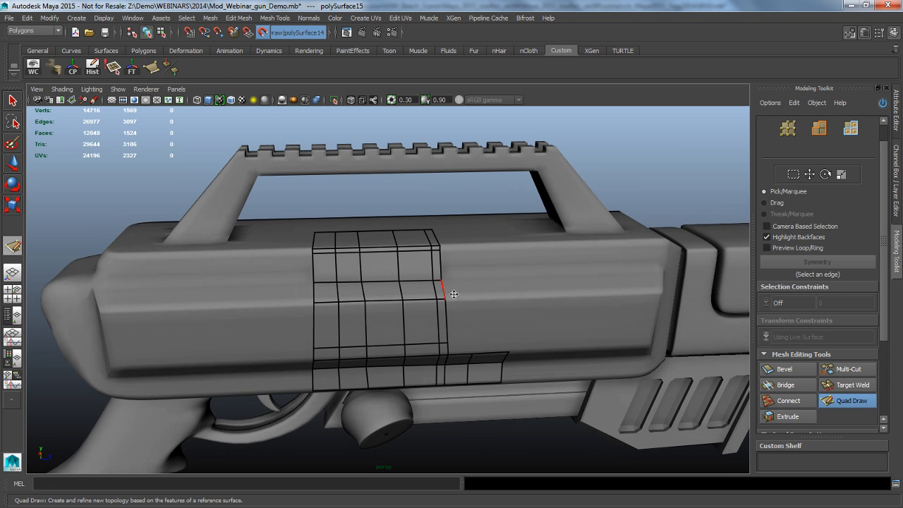
click(266, 36)
click(13, 102)
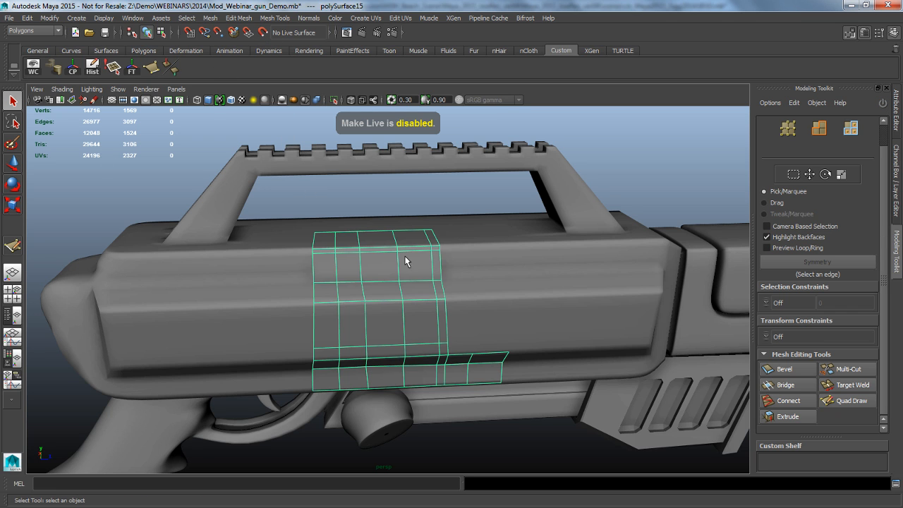
mouse_move(407, 256)
alt+mouse_down()
mouse_move(373, 287)
mouse_move(375, 297)
alt+mouse_up()
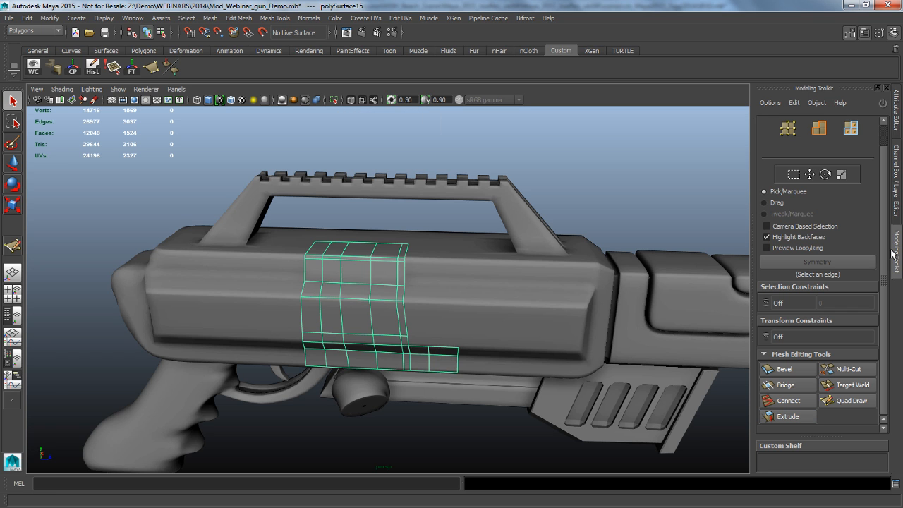
alt+drag(461, 362, 486, 348)
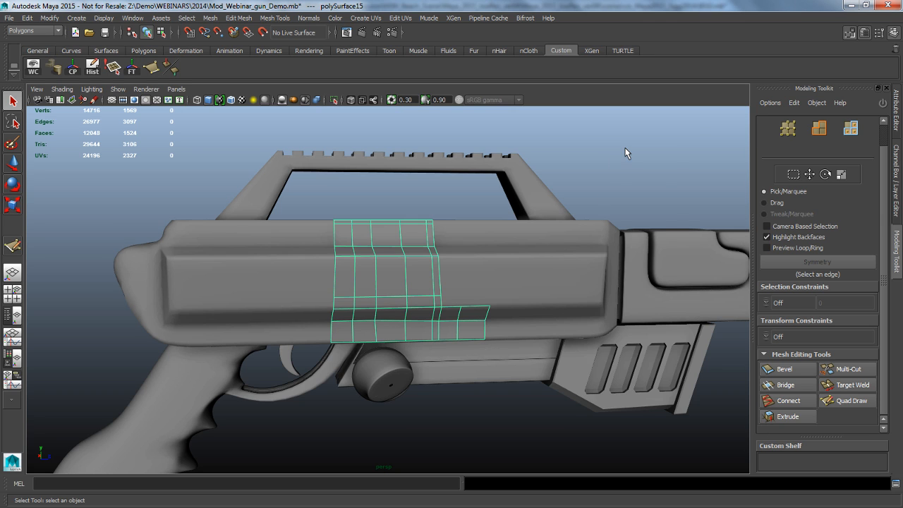
right_drag(626, 153, 343, 156)
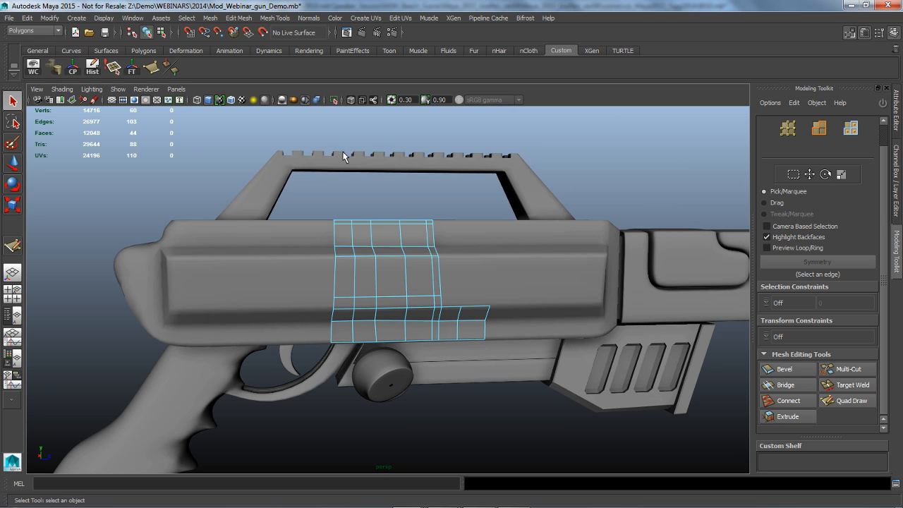
click(779, 416)
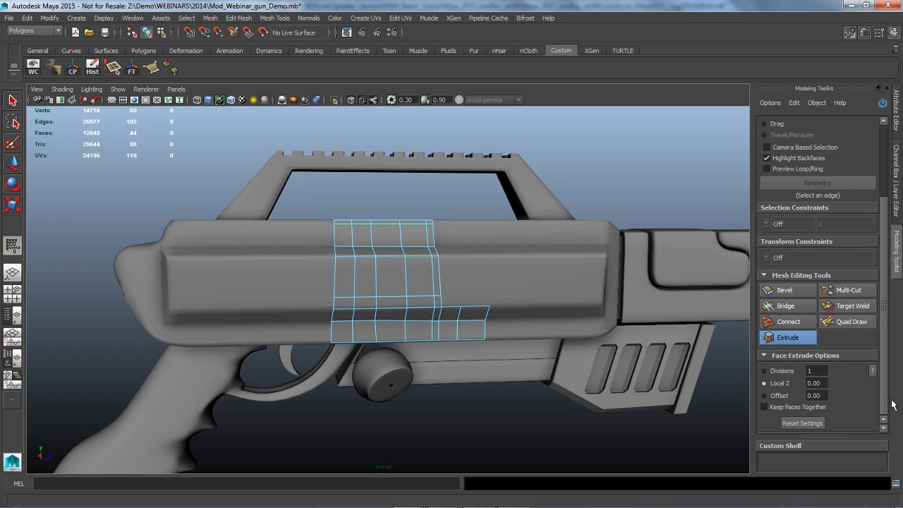
alt+drag(573, 386, 331, 240)
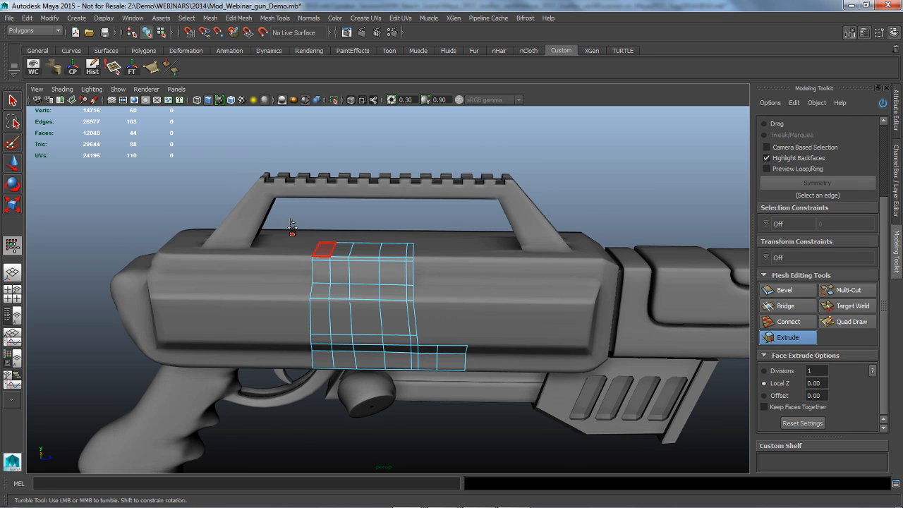
click(12, 100)
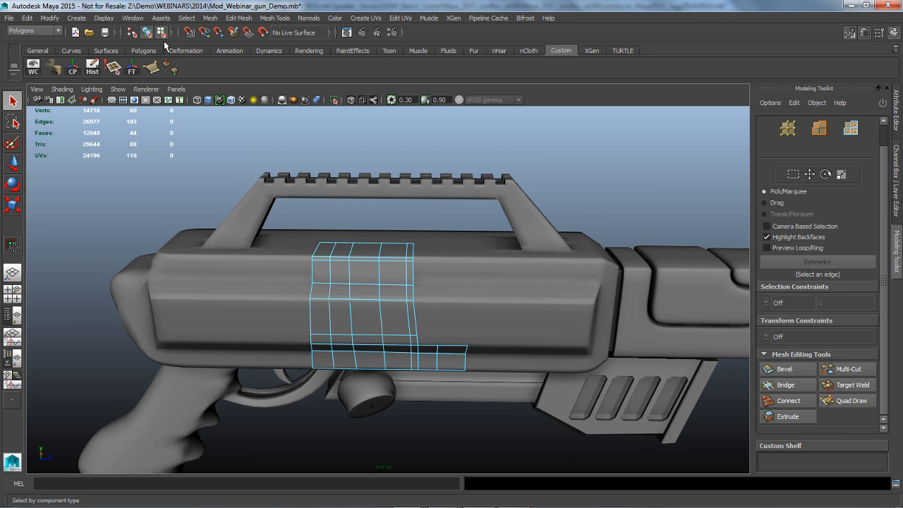
click(148, 33)
Step: Select all faces of the retopology mesh, extrude them outward with Keep Faces Together and a Local Z of about 0.09, and clear the selection
right_click(214, 157)
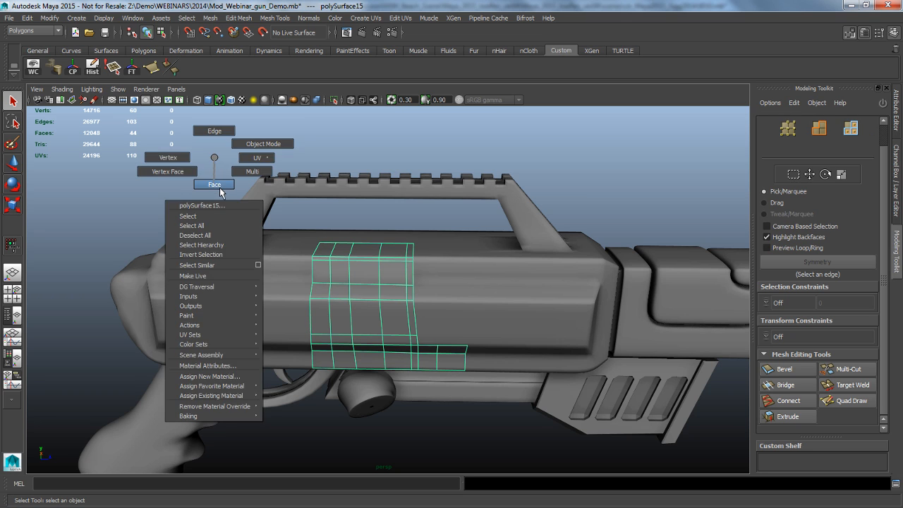
click(214, 184)
drag(196, 176, 606, 408)
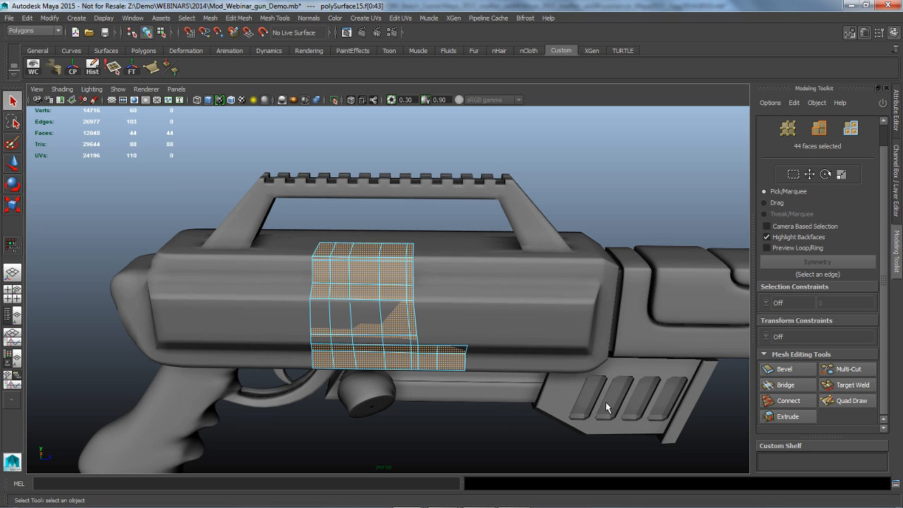
click(776, 417)
scroll(887, 402, down, 1)
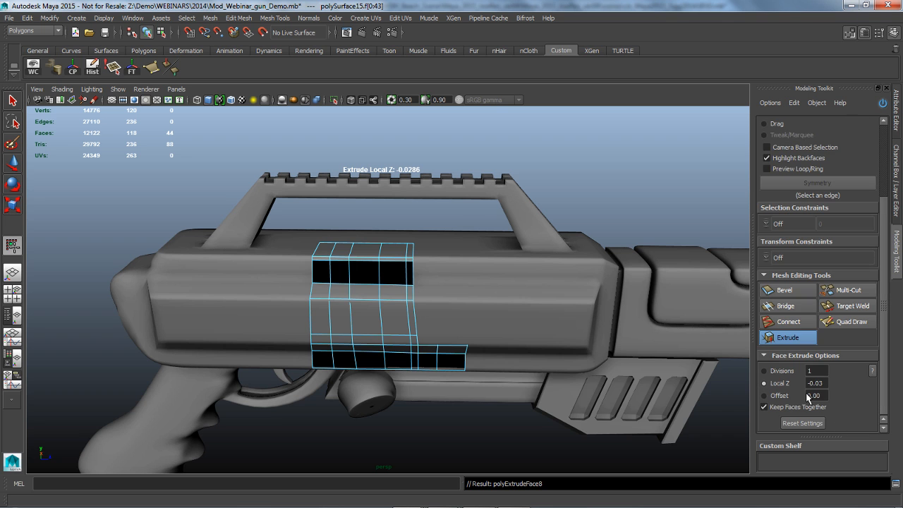
click(802, 422)
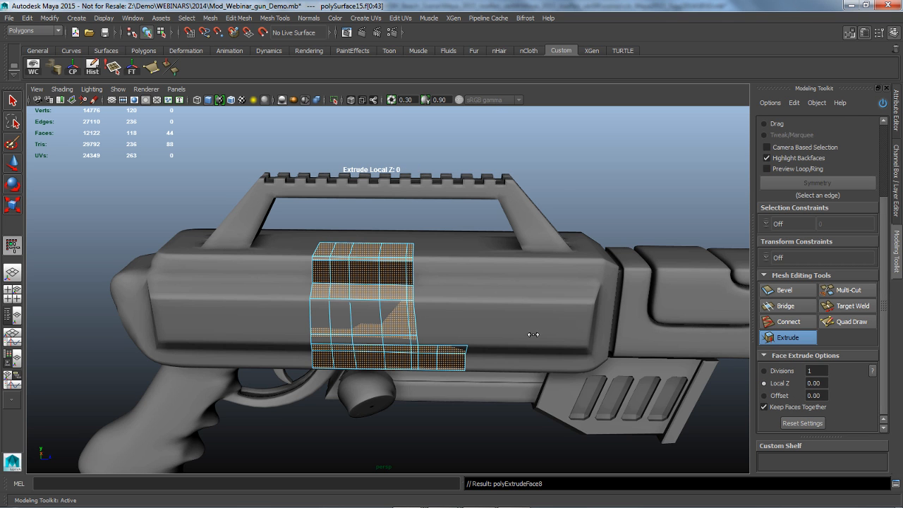
drag(568, 189, 609, 233)
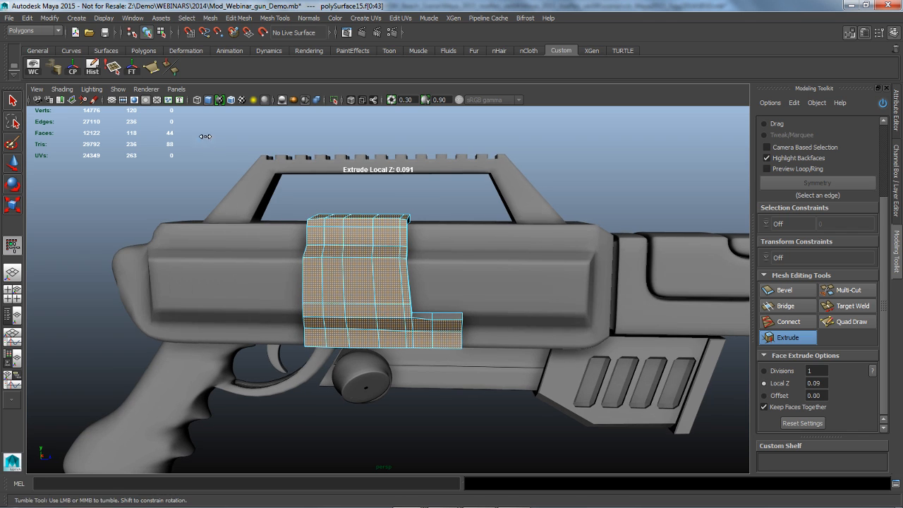
key(q)
click(603, 149)
alt+drag(603, 150, 512, 258)
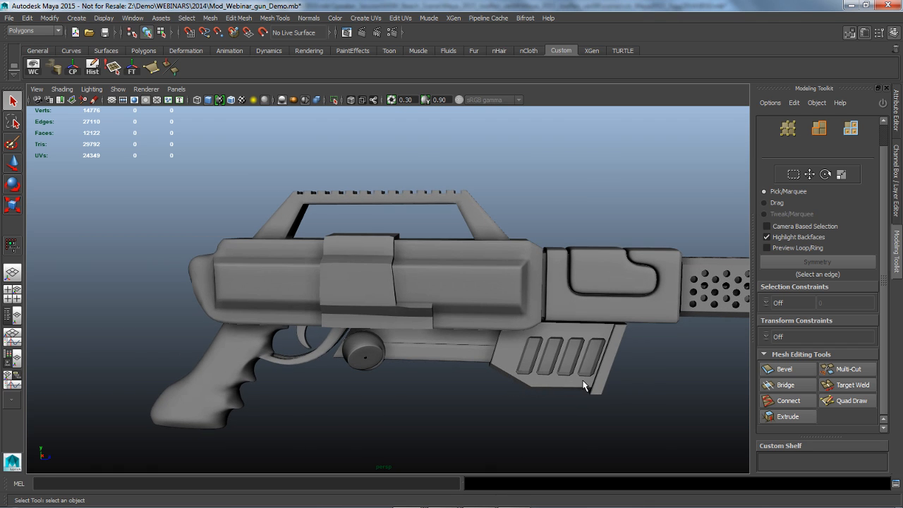
Step: Hide the QD_Almost_There layer and show the Final_gun layer
click(897, 180)
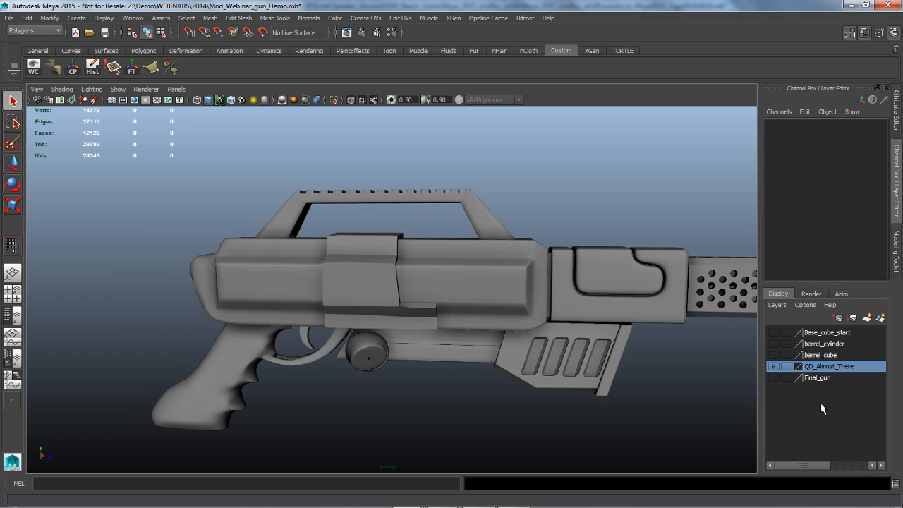
scroll(667, 389, down, 1)
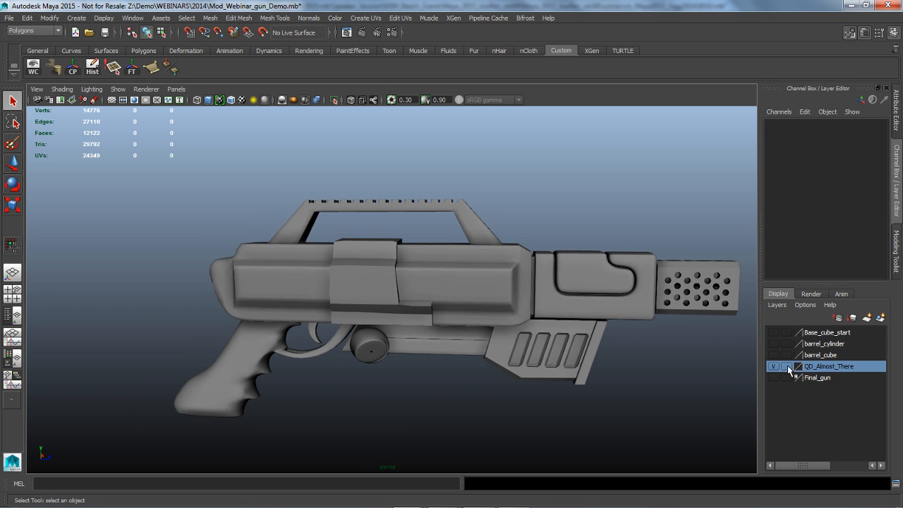
click(773, 366)
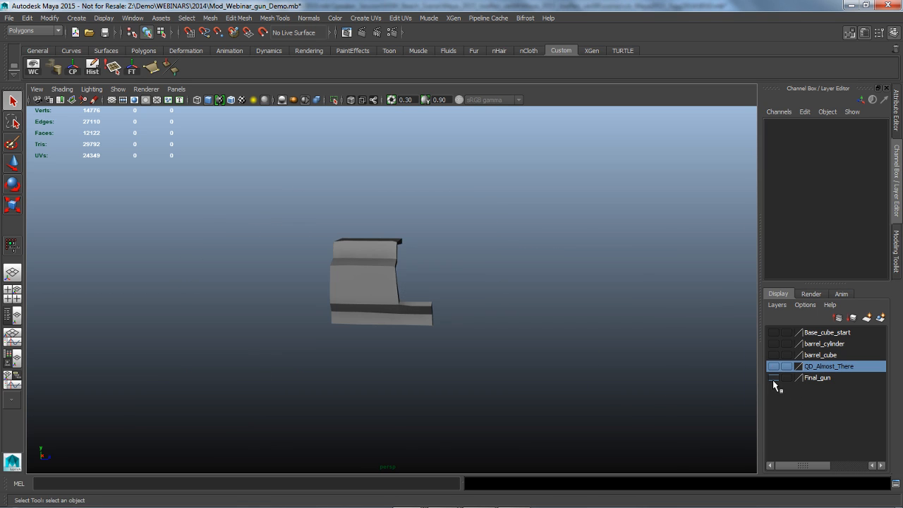
click(773, 377)
Step: Delete the extruded retopology mesh overlapping the final gun and bring the Modeling Toolkit back up
click(392, 266)
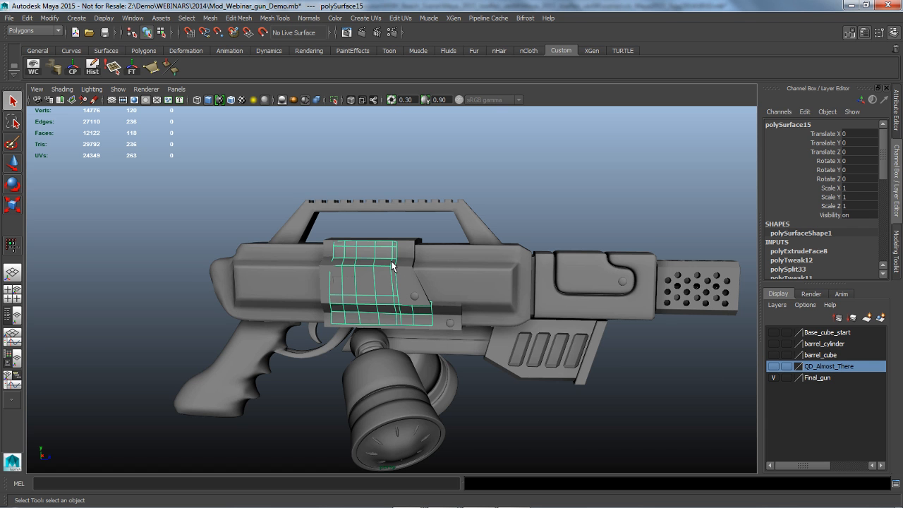
ctrl+click(394, 273)
alt+drag(665, 429, 553, 397)
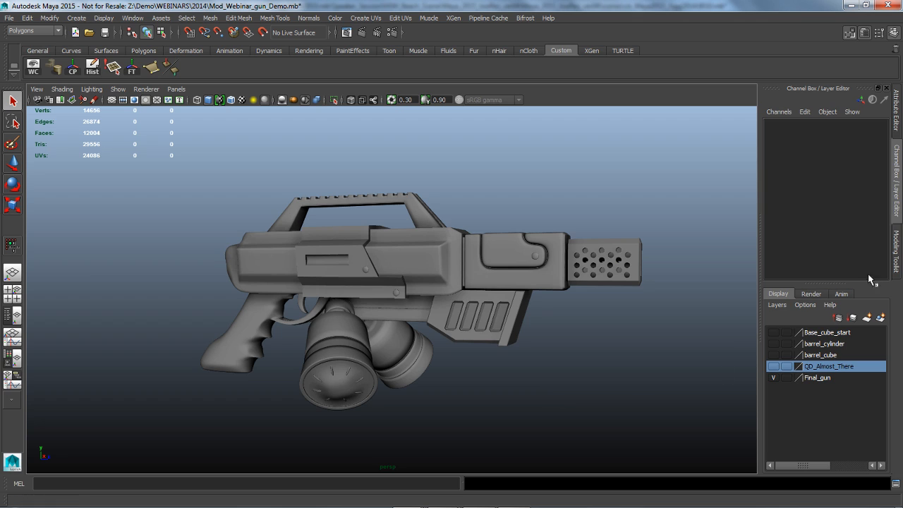
click(898, 257)
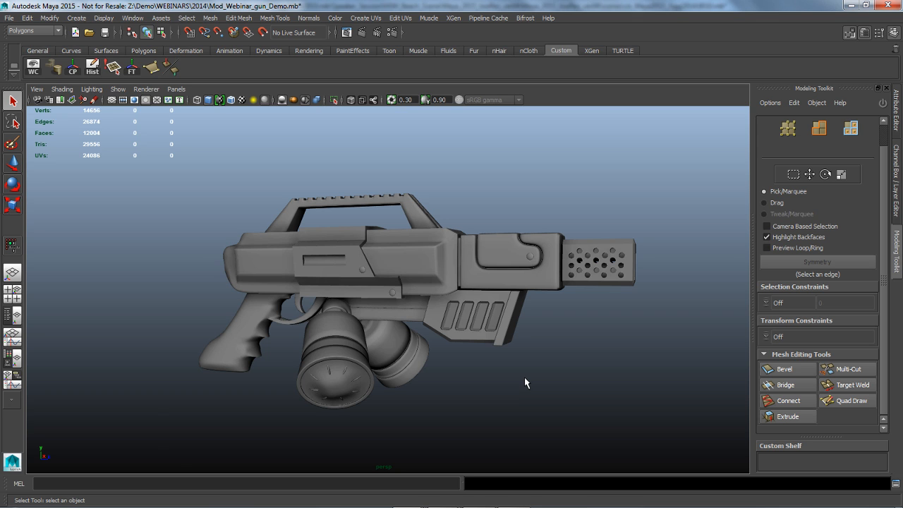
Step: Examine the final gun's handle, body panels, barrel and canisters from several angles and distances
alt+drag(541, 373, 566, 389)
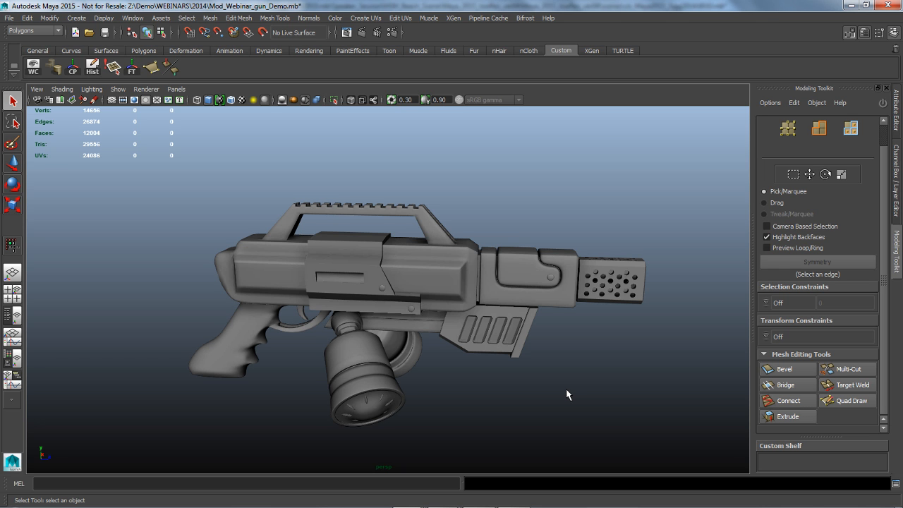
alt+right_drag(472, 347, 545, 333)
alt+drag(523, 297, 531, 279)
alt+drag(587, 238, 583, 312)
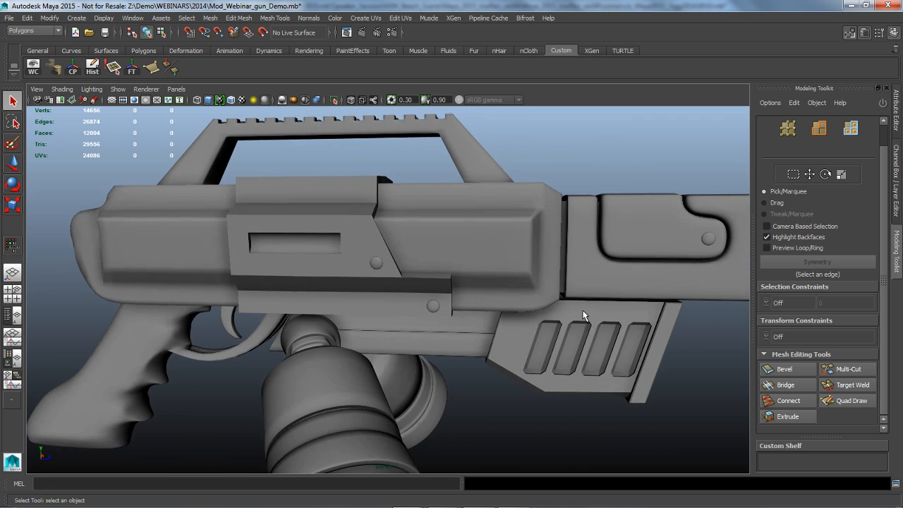
alt+right_drag(583, 312, 504, 329)
alt+drag(503, 328, 486, 349)
alt+right_drag(486, 348, 474, 431)
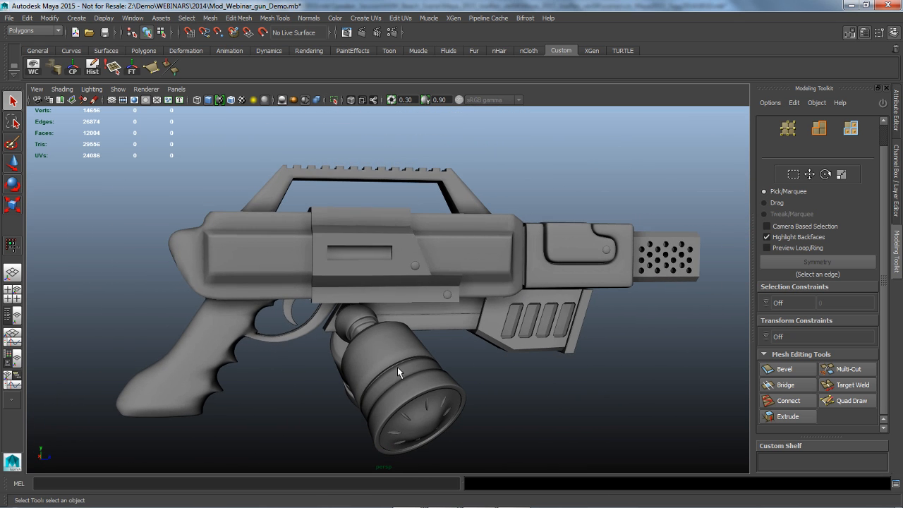
alt+drag(388, 350, 406, 387)
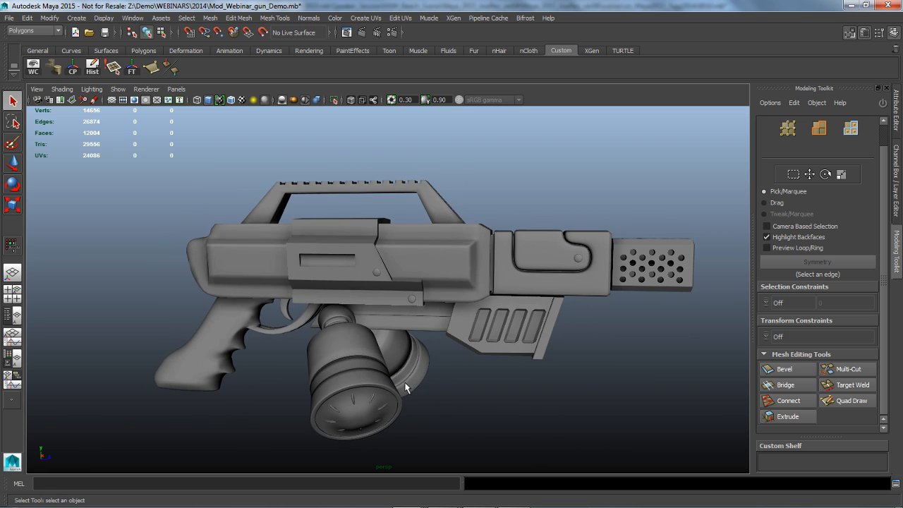
Step: Select the gun's main body mesh to inspect its wireframe topology around the grip, and clear the selection
click(245, 338)
alt+drag(278, 377, 285, 367)
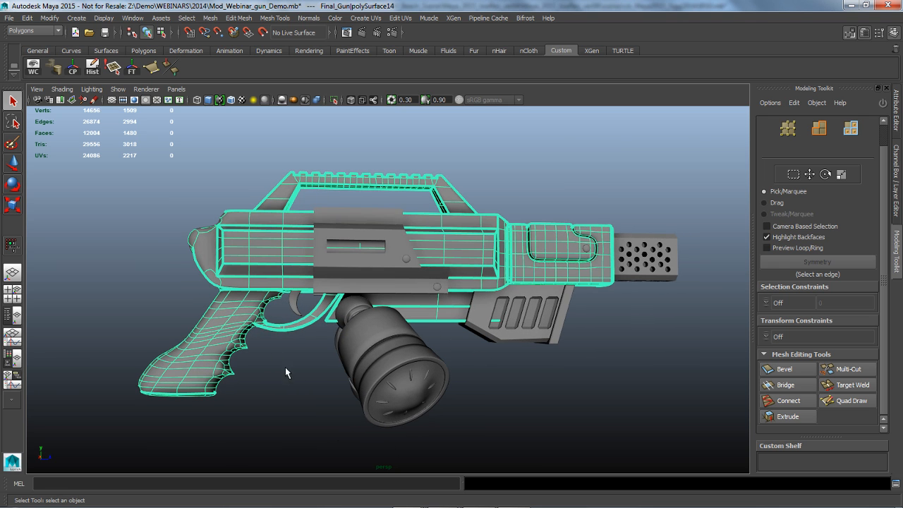
click(237, 386)
click(243, 308)
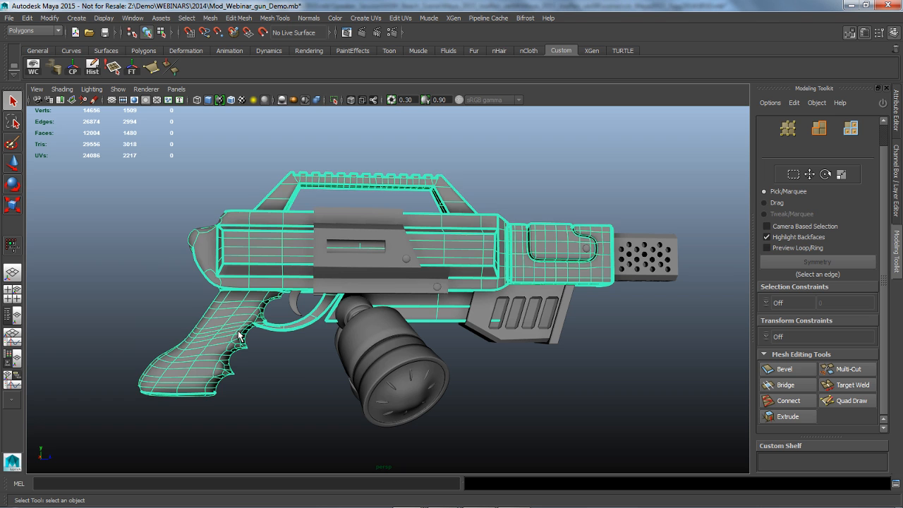
click(298, 378)
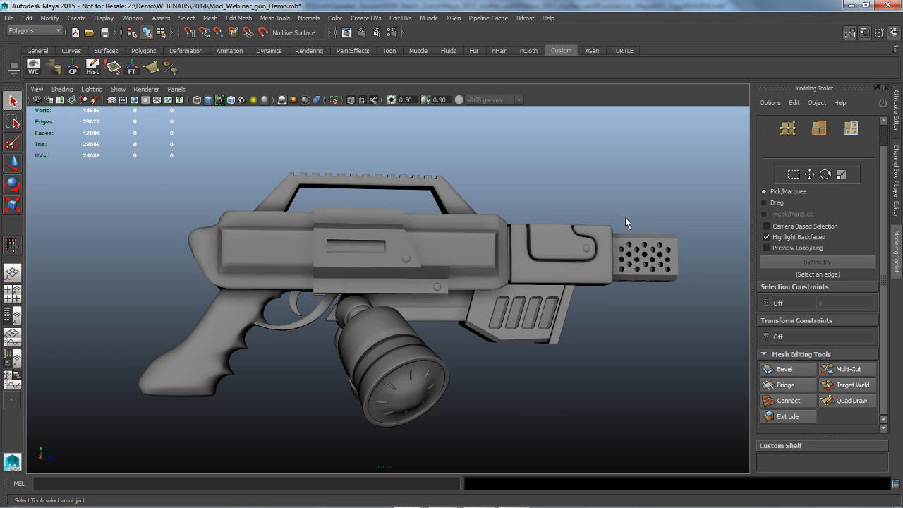
Step: Switch to the Maya window with the IndiaWall_piece2.mb scene and look over the textured wall scan
key(alt+Tab)
key(alt+Tab)
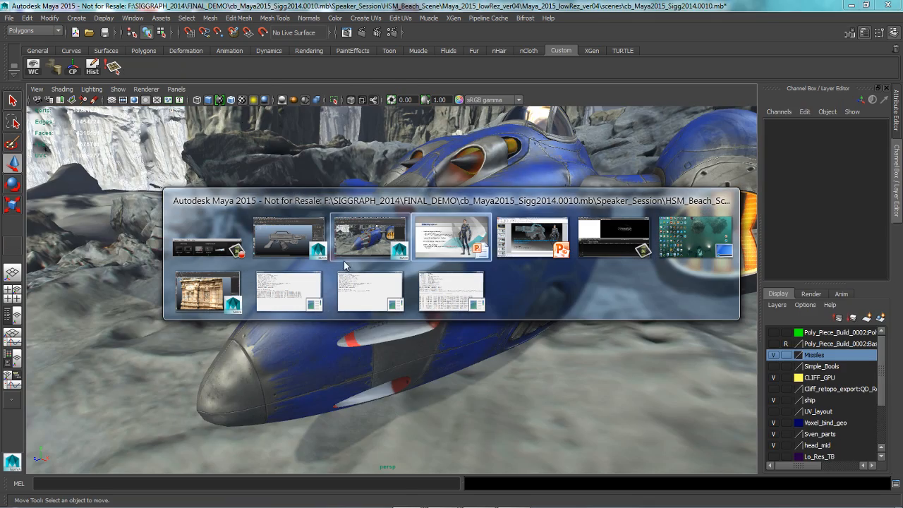
mouse_move(204, 298)
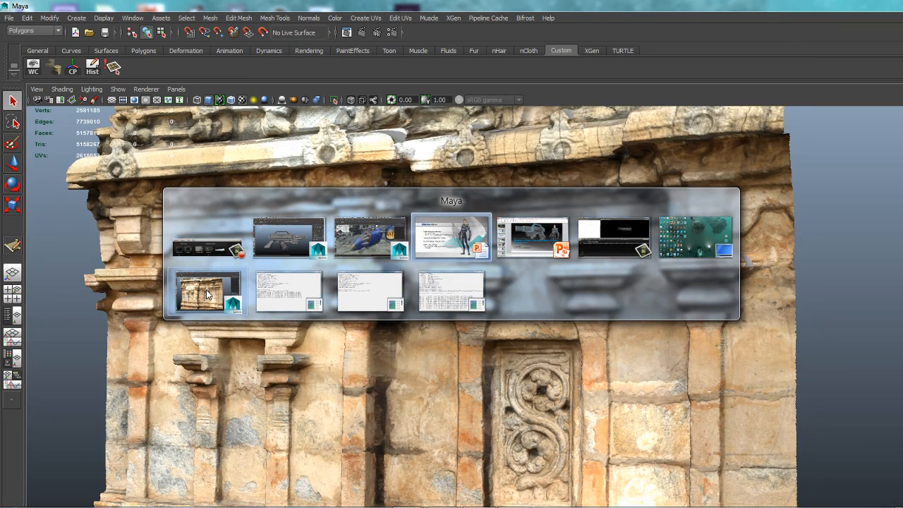
click(207, 295)
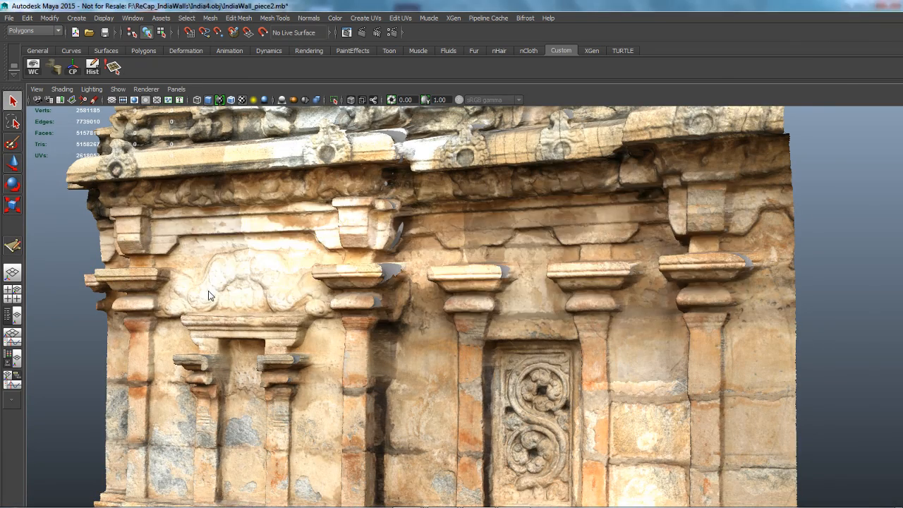
alt+right_drag(543, 400, 431, 387)
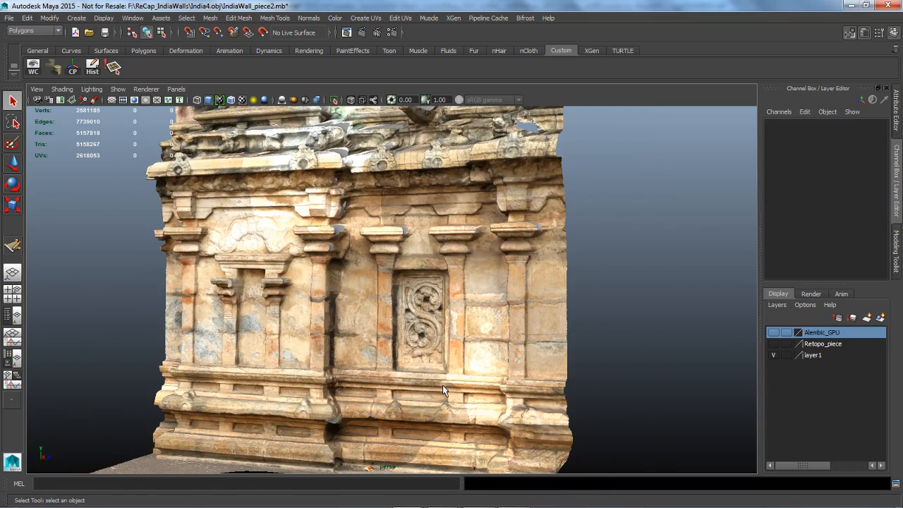
alt+drag(442, 386, 465, 403)
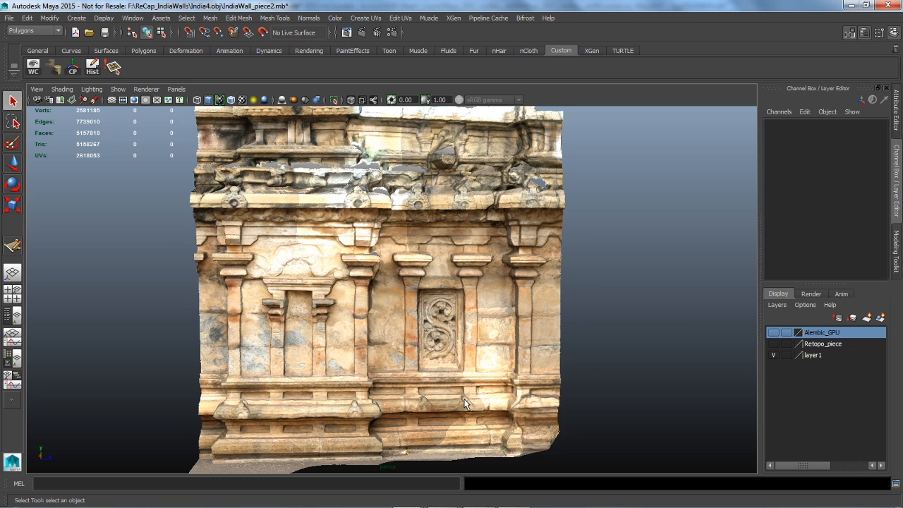
mouse_move(464, 404)
alt+mouse_down()
mouse_move(536, 408)
mouse_move(458, 406)
alt+mouse_up()
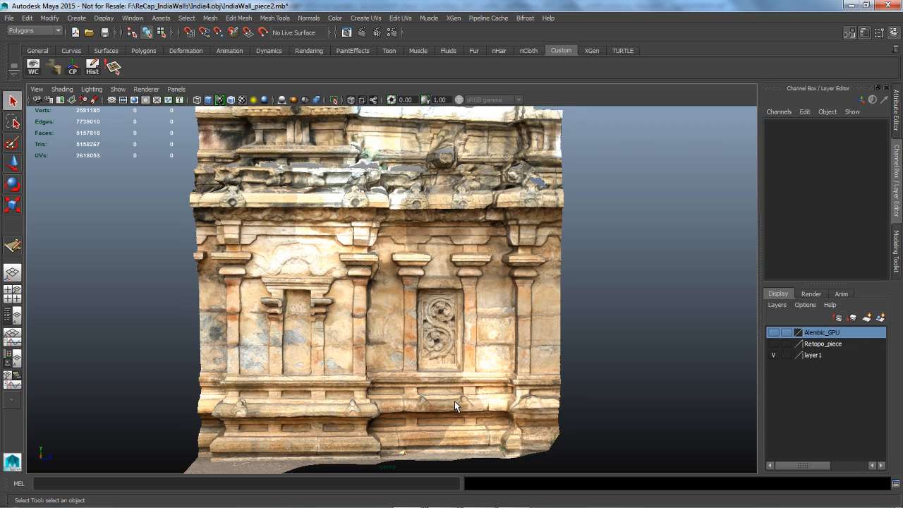
alt+right_drag(576, 373, 575, 372)
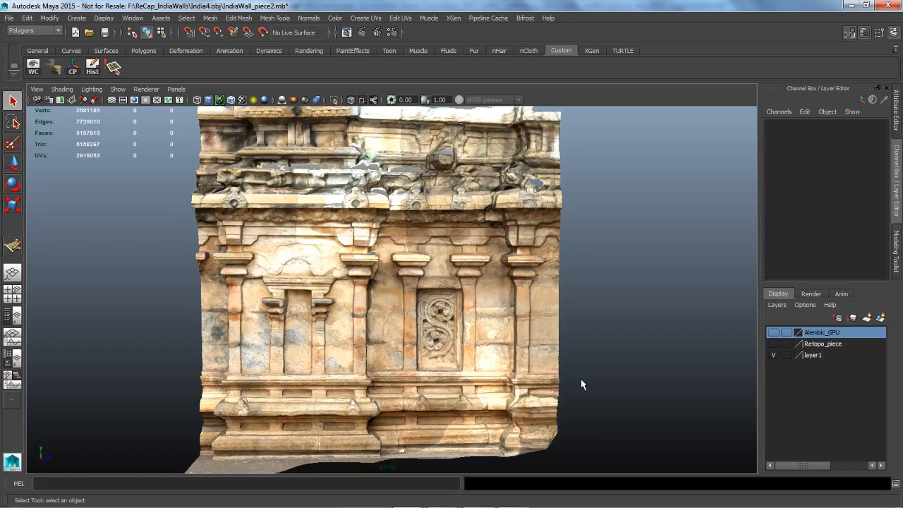
Step: Hide the layer1 wall scan and show the Alembic_GPU layer, checking it in wireframe before returning to shaded display
key(4)
alt+right_drag(282, 346, 494, 374)
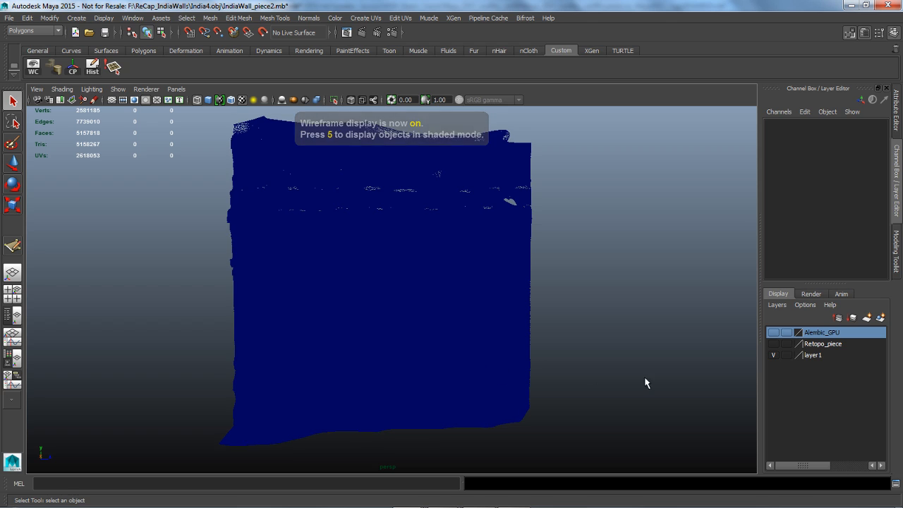
click(774, 356)
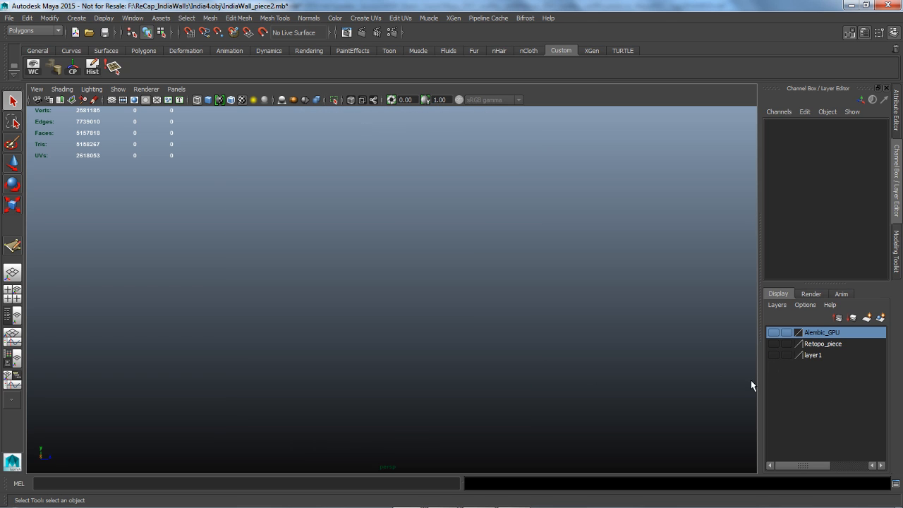
click(774, 332)
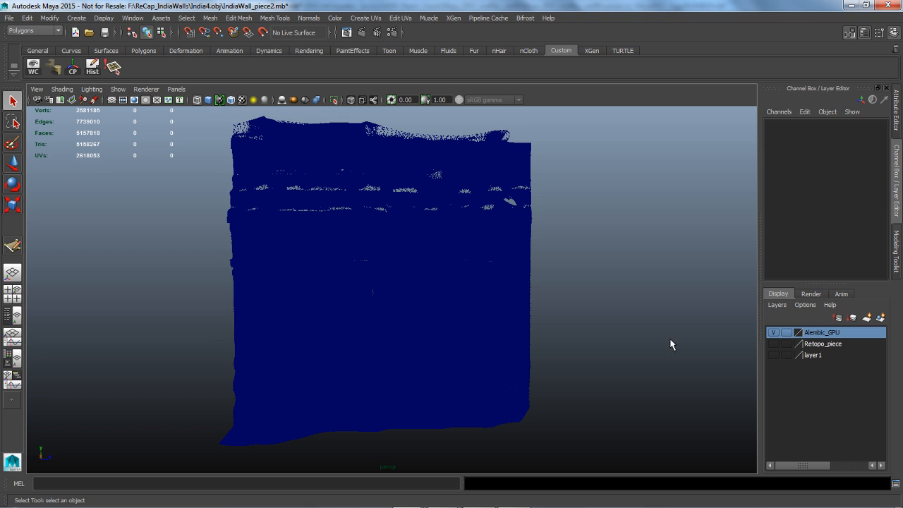
key(5)
Step: Examine the shaded cached wall's carved detail up close, briefly selecting the wall and clearing the selection
alt+drag(627, 372, 644, 372)
click(460, 320)
alt+right_drag(591, 371, 605, 357)
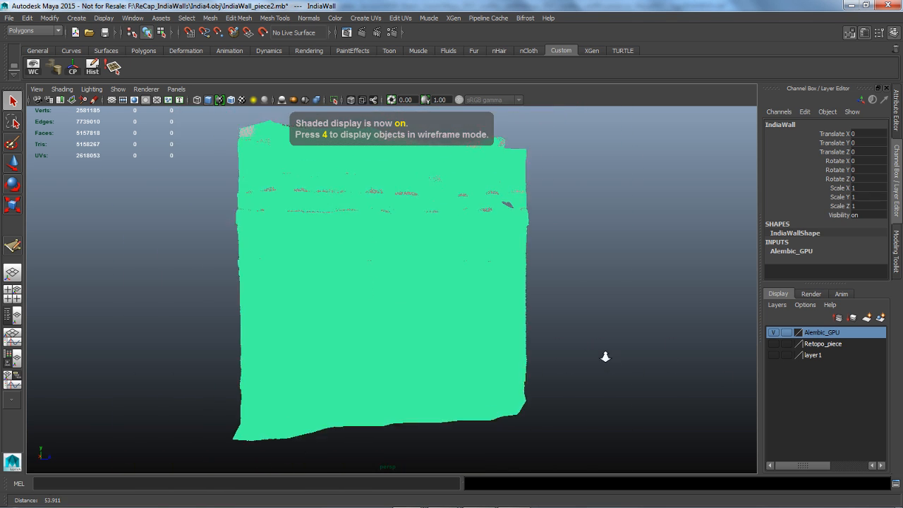
alt+drag(606, 357, 590, 330)
click(591, 331)
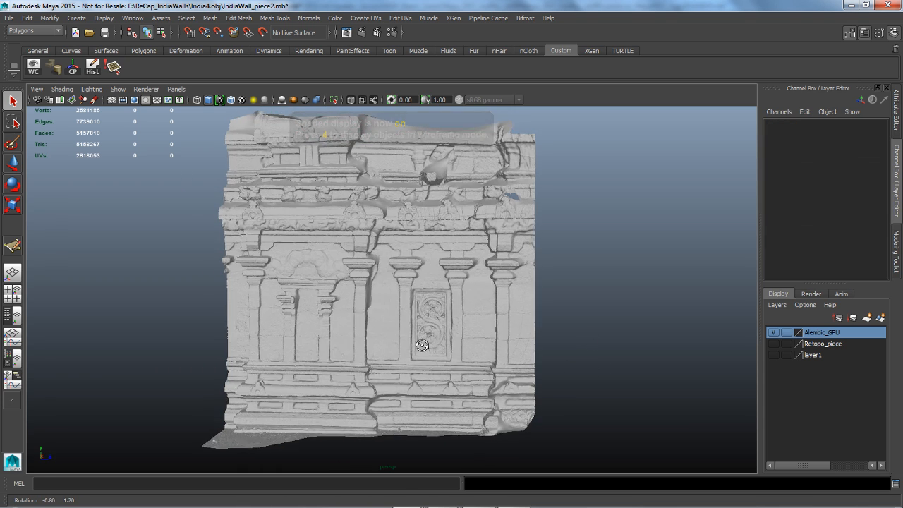
alt+drag(422, 345, 410, 340)
alt+right_drag(409, 340, 489, 349)
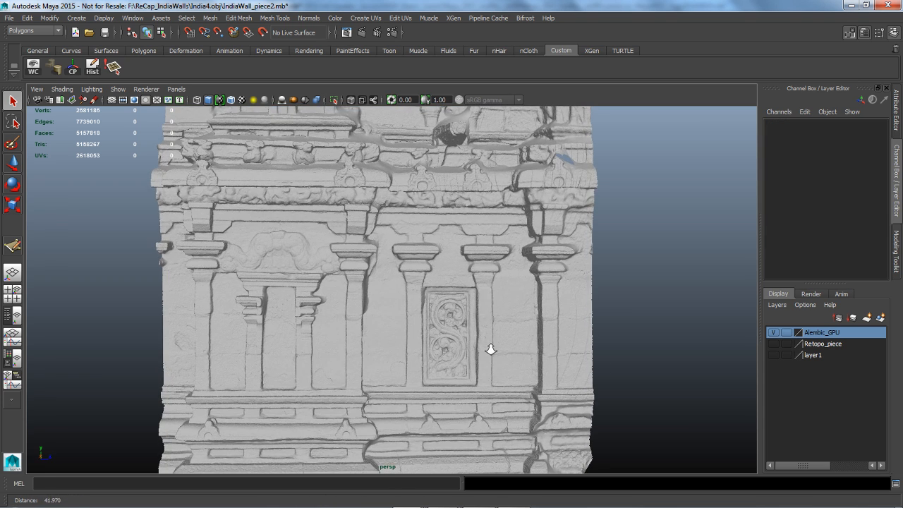
Step: Review the GPU Cache Export Selection options for the IndiaWall object, close them without exporting, and deselect the wall
click(570, 357)
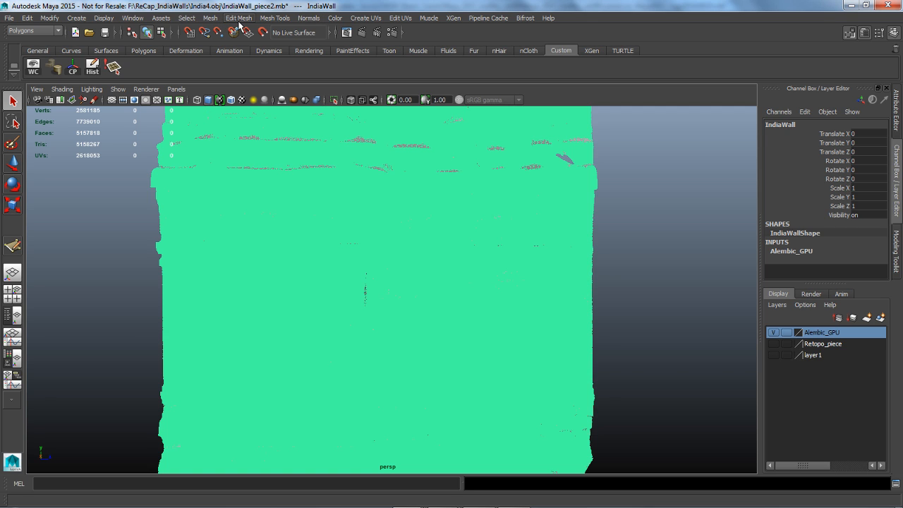
click(488, 19)
mouse_move(504, 46)
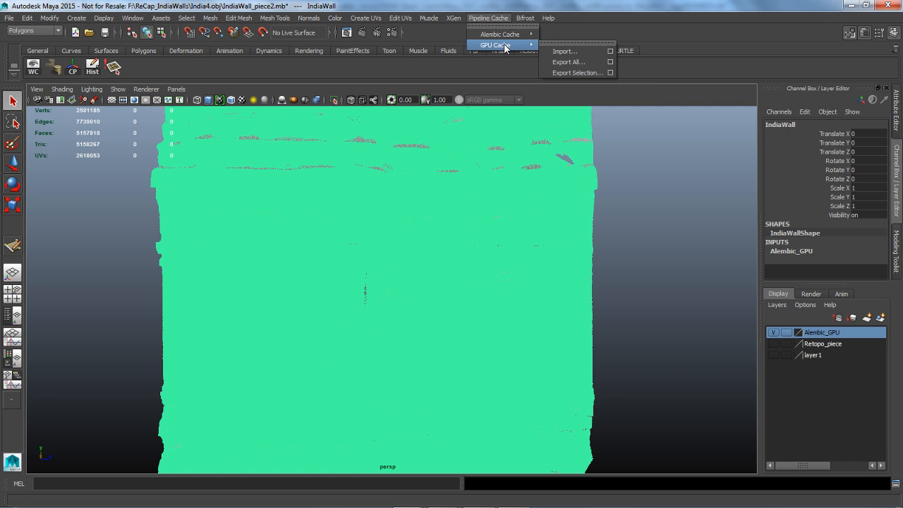
click(611, 72)
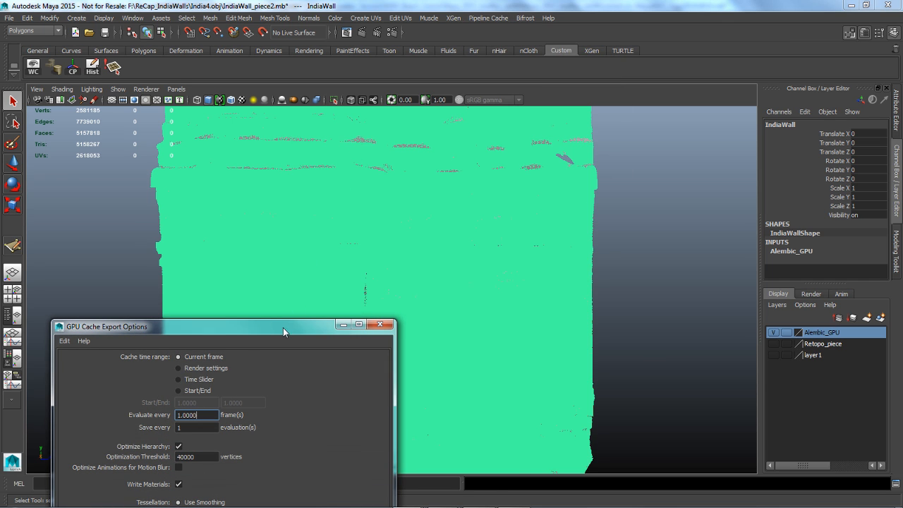
drag(283, 327, 433, 120)
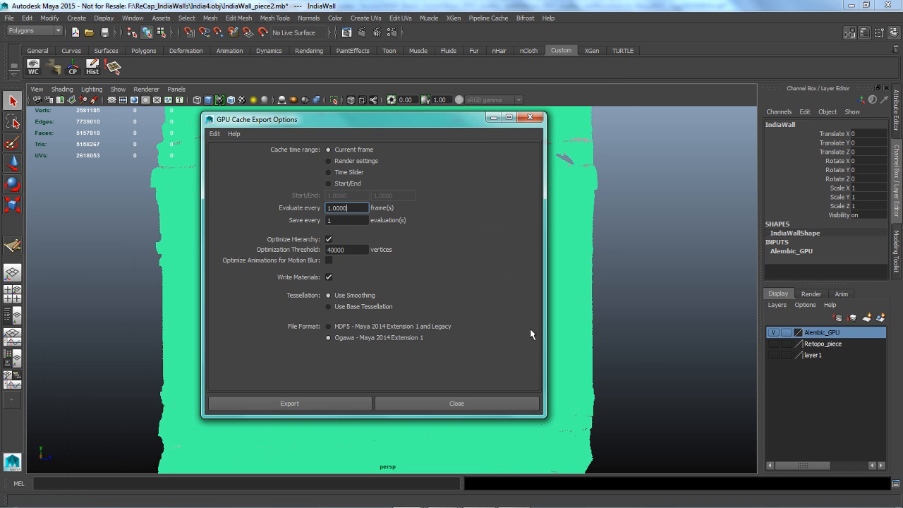
click(529, 117)
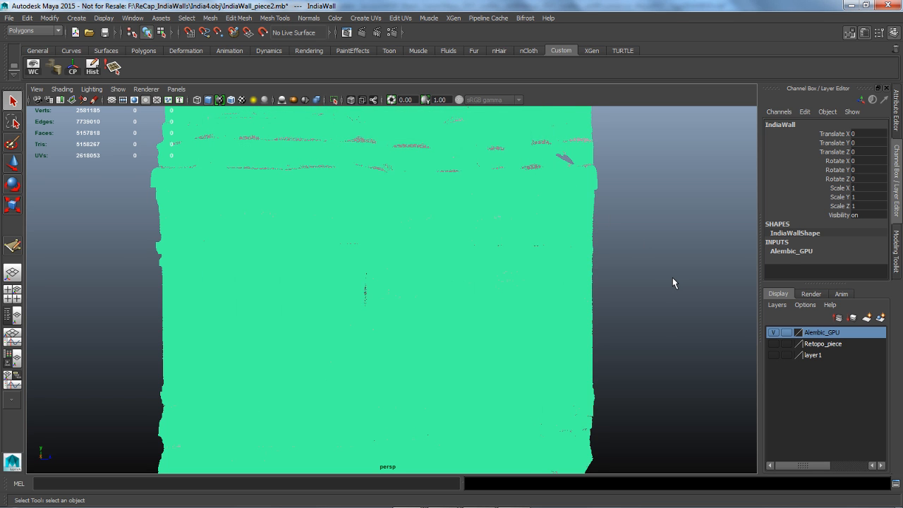
click(673, 278)
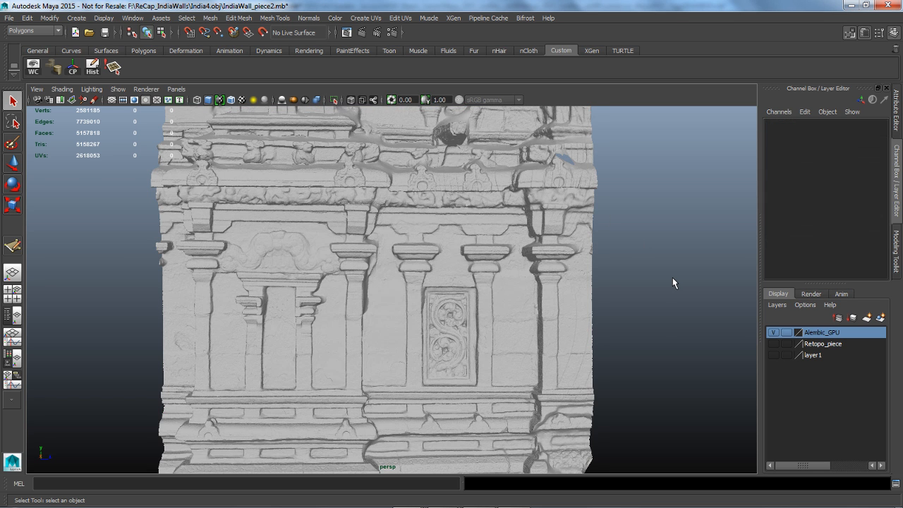
Step: Make the IndiaWall cache the live surface and activate Quad Draw from the Modeling Toolkit
alt+drag(665, 296, 458, 303)
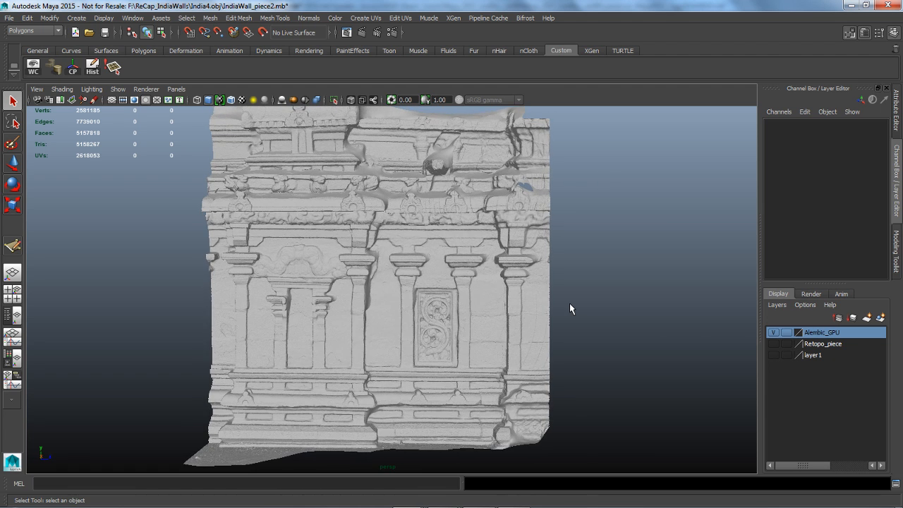
alt+drag(590, 302, 550, 317)
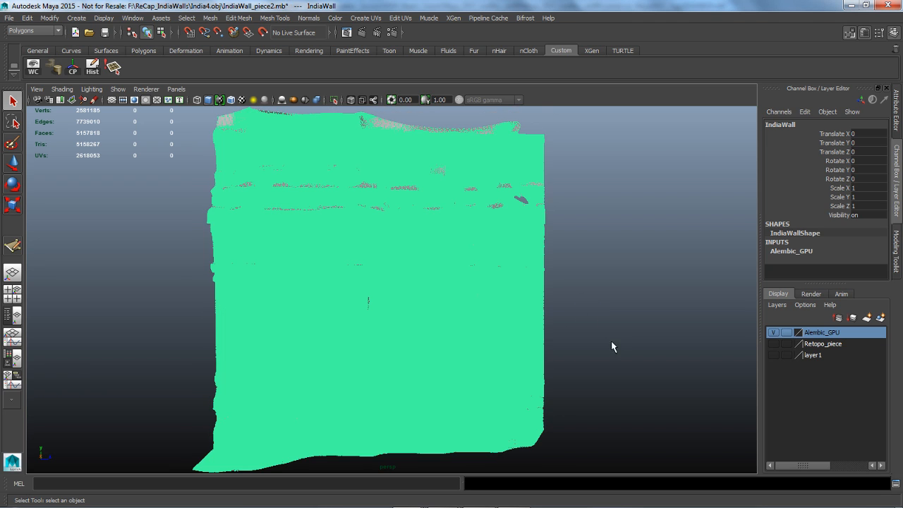
click(263, 32)
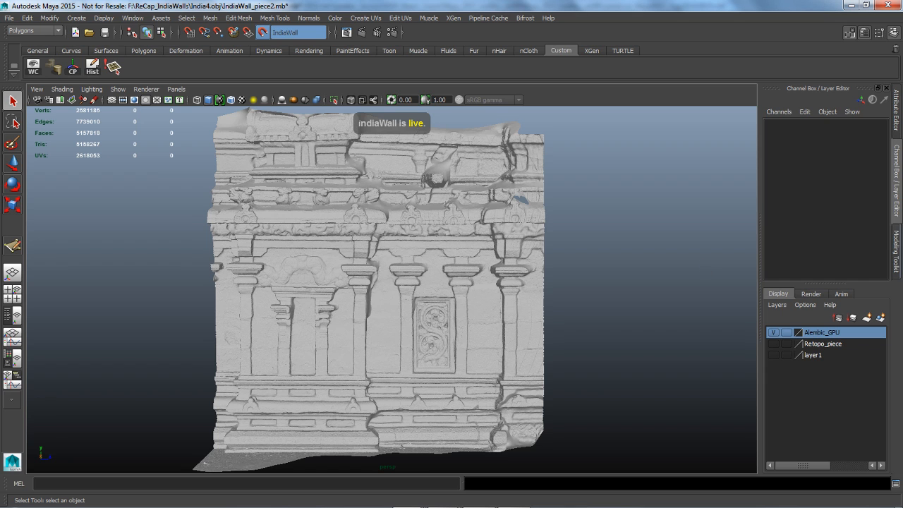
click(897, 251)
scroll(887, 386, down, 1)
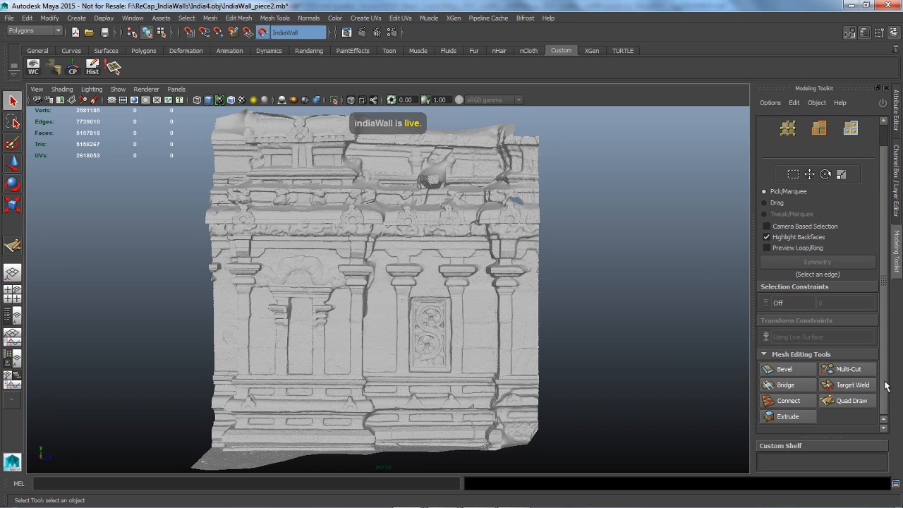
click(855, 402)
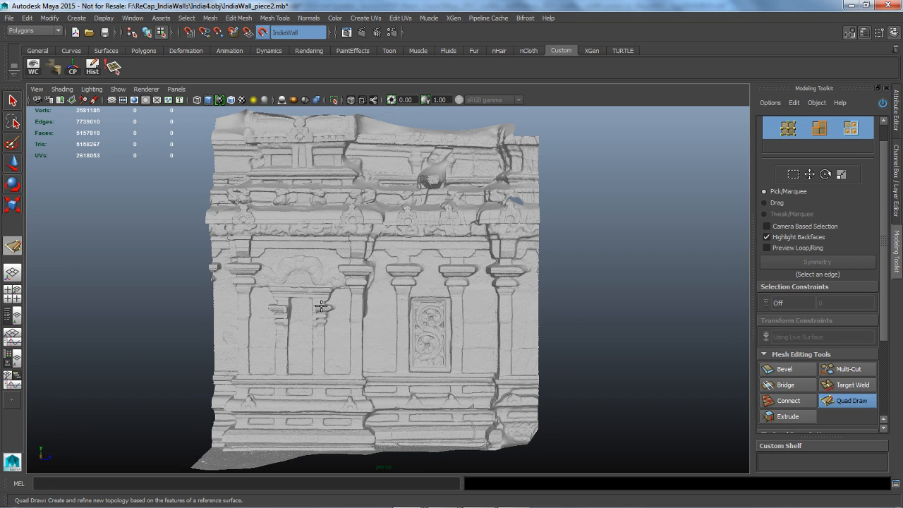
Step: Lay a vertical strip of eight quads down the pillar shaft between the doorway niche and the carved scroll panel
alt+right_drag(321, 307, 431, 306)
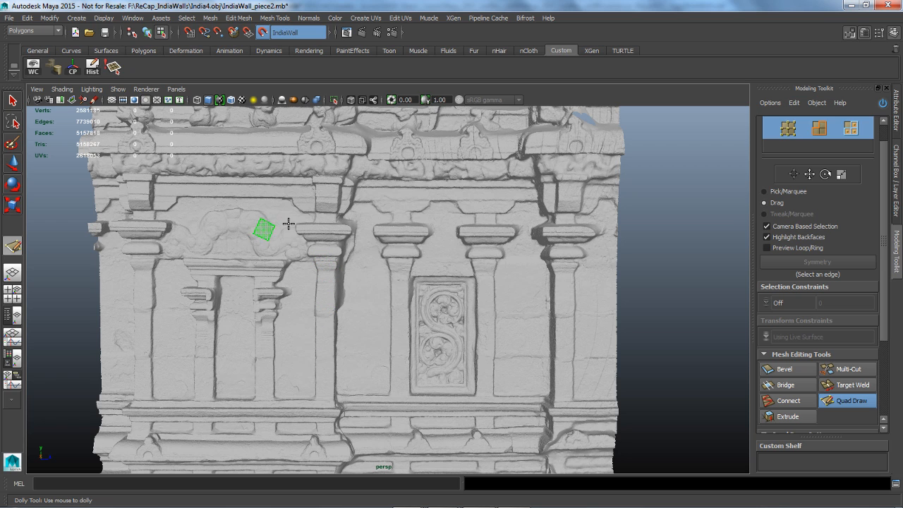
shift+click(333, 283)
drag(333, 284, 332, 408)
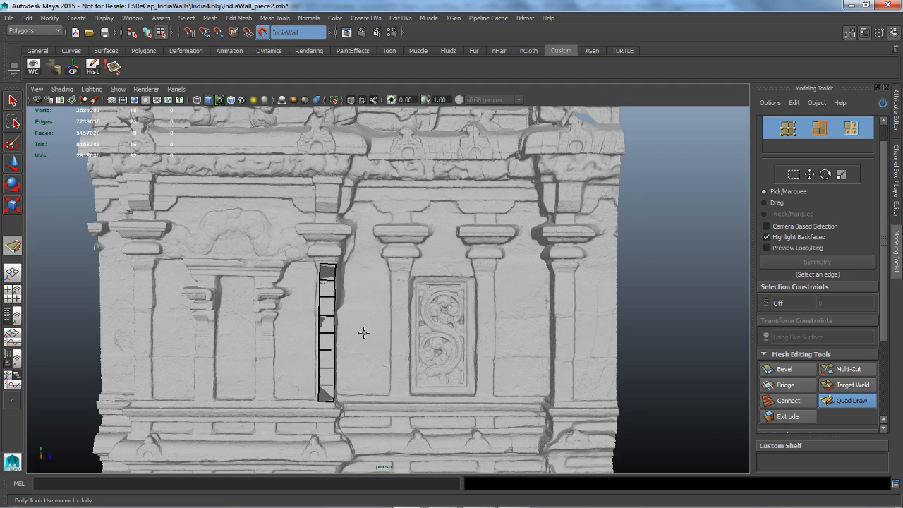
Step: Extend the full border of the pillar's quad strip around the corner onto the pillar's side face
scroll(424, 342, up, 2)
alt+right_drag(424, 342, 430, 369)
alt+drag(429, 369, 393, 365)
alt+middle_drag(380, 358, 415, 329)
alt+drag(415, 329, 407, 330)
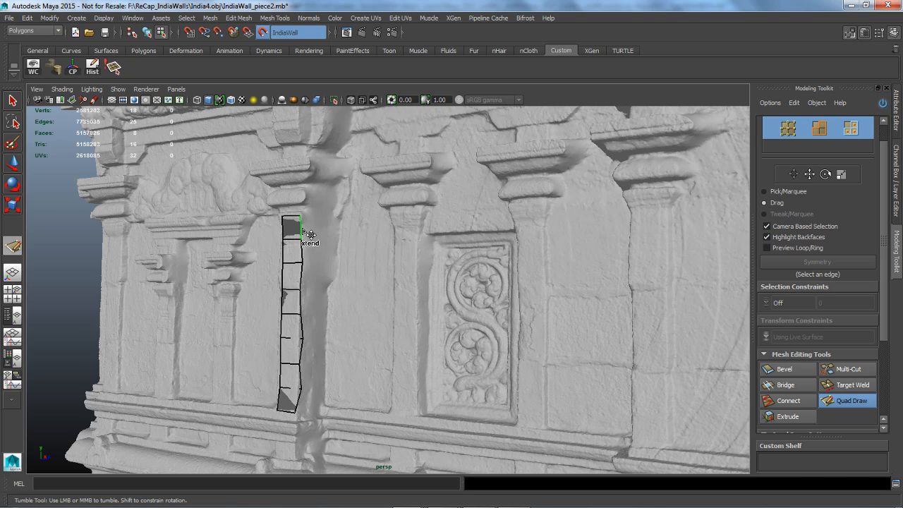
ctrl+shift+right_drag(302, 229, 319, 236)
right_drag(342, 247, 336, 248)
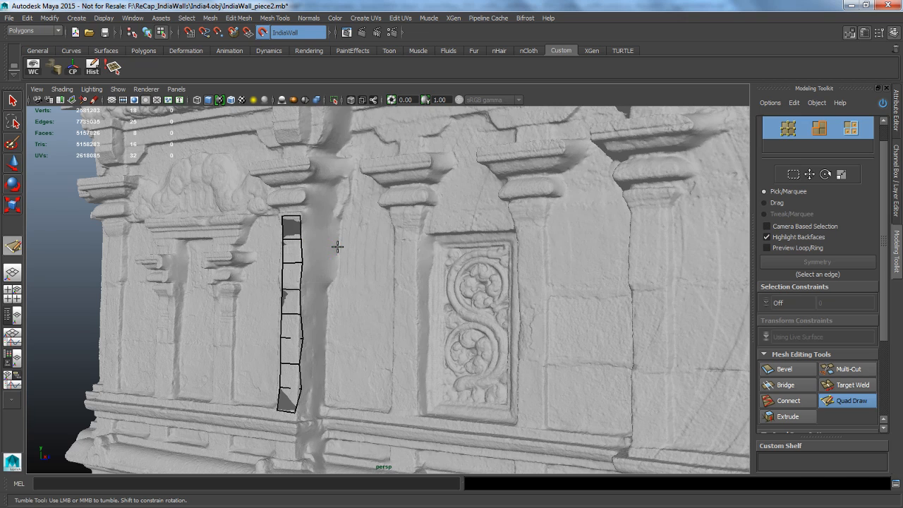
drag(302, 237, 330, 236)
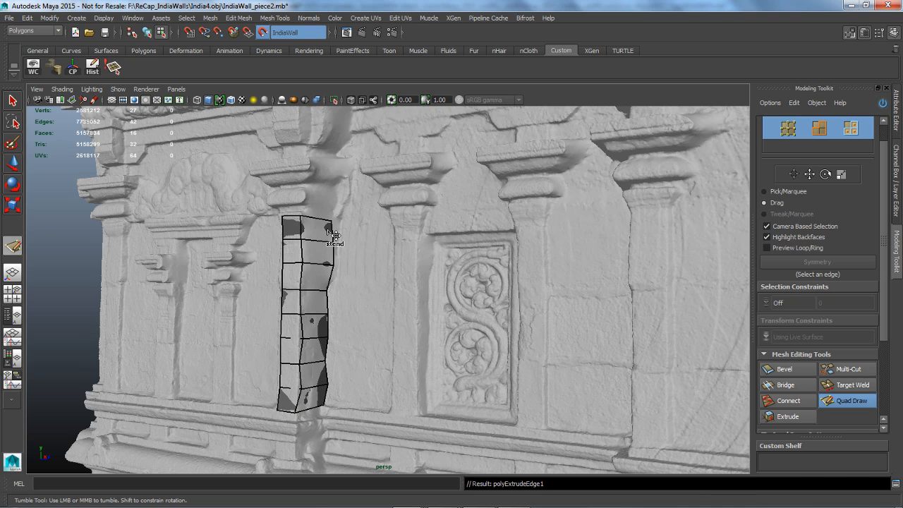
Step: Extend the border across the flat recess to the second pillar and align its outer edges with that pillar
alt+drag(372, 276, 419, 284)
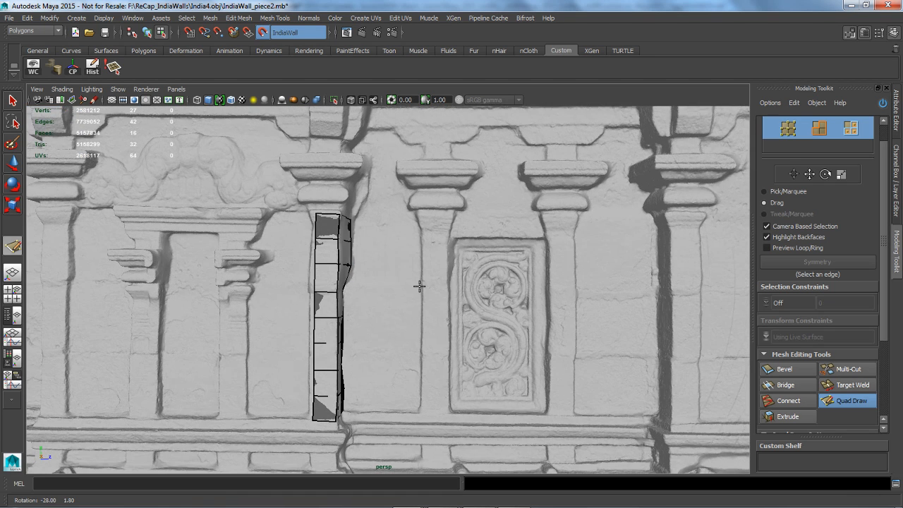
drag(356, 236, 422, 236)
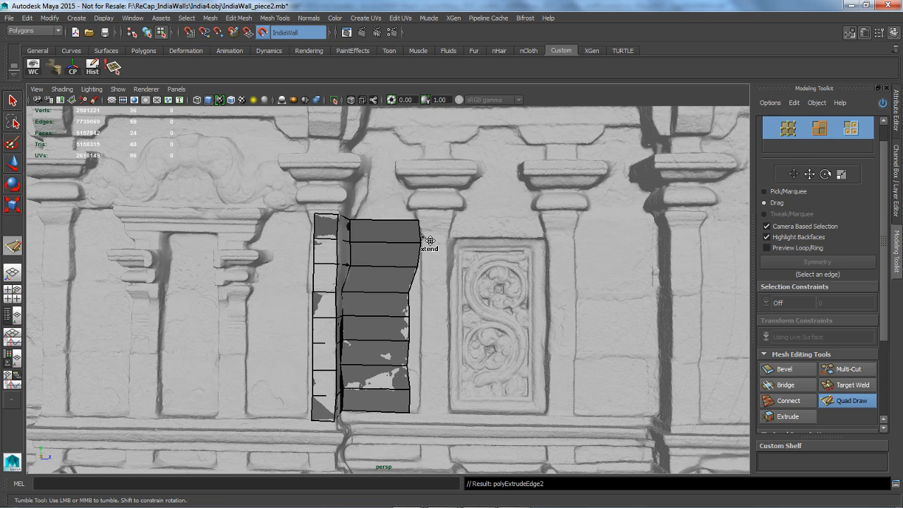
drag(421, 311, 430, 310)
drag(418, 360, 428, 369)
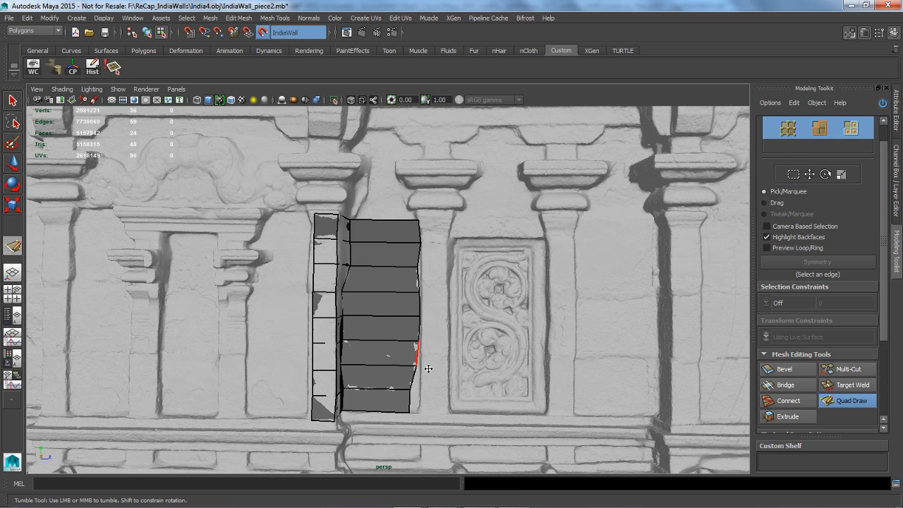
drag(424, 403, 429, 404)
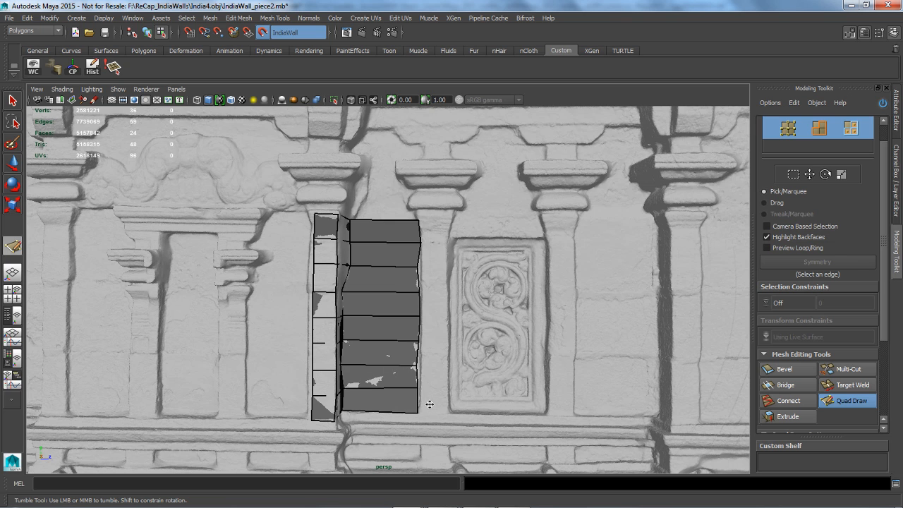
drag(426, 371, 428, 370)
Step: Continue extending the quad border around the second pillar's side and front faces and across the carved scroll panel
alt+drag(436, 290, 500, 333)
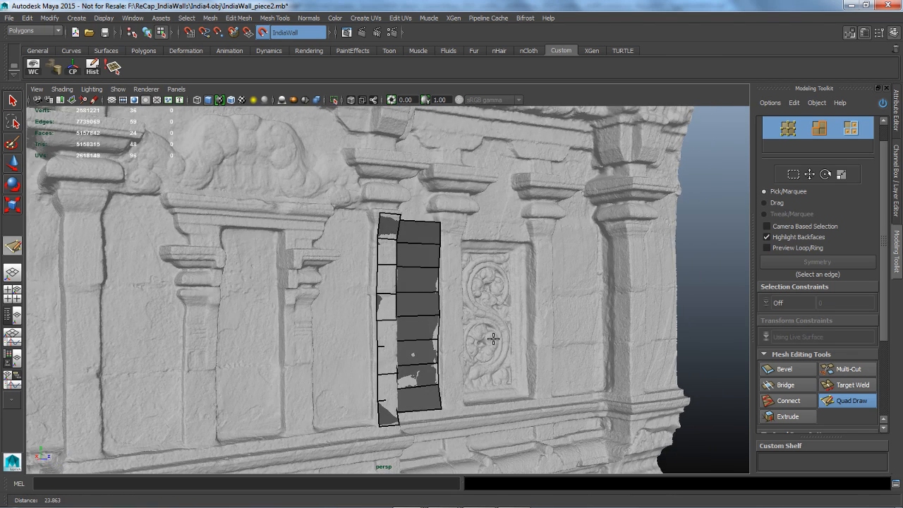
alt+right_drag(499, 333, 527, 348)
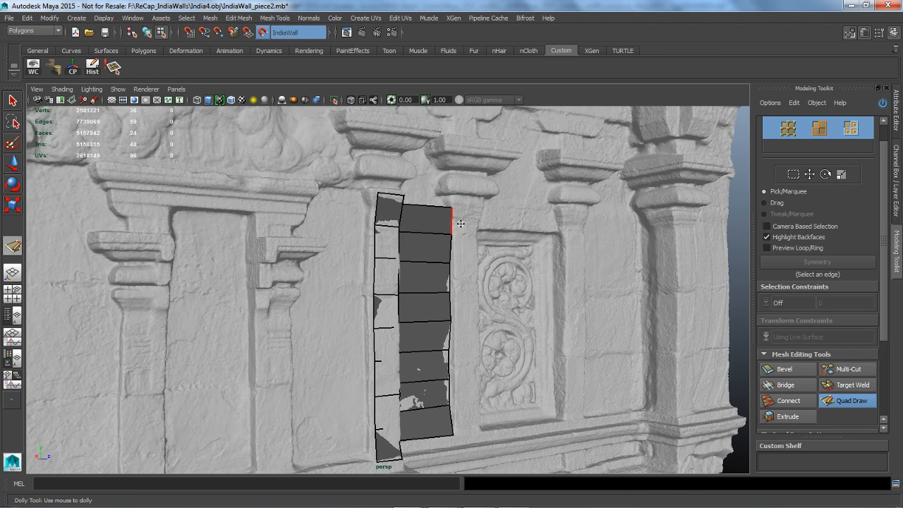
ctrl+shift+drag(460, 223, 467, 226)
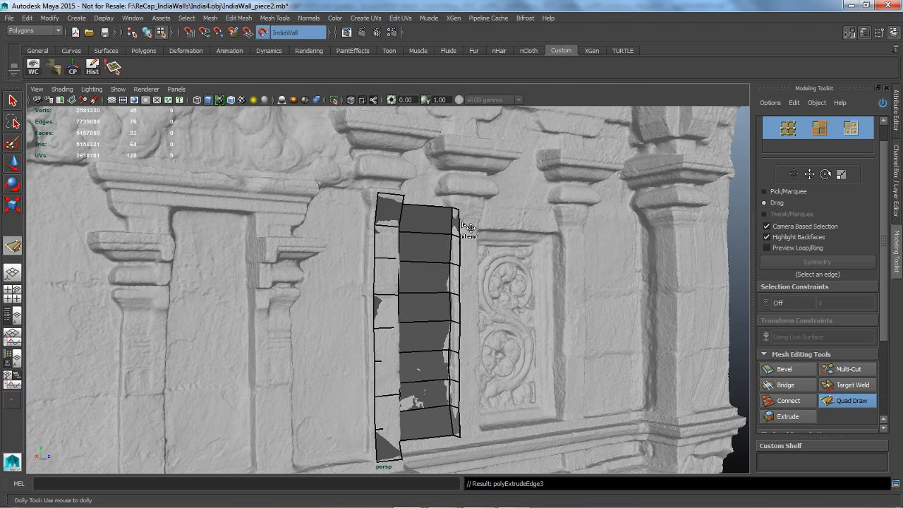
alt+drag(486, 278, 440, 225)
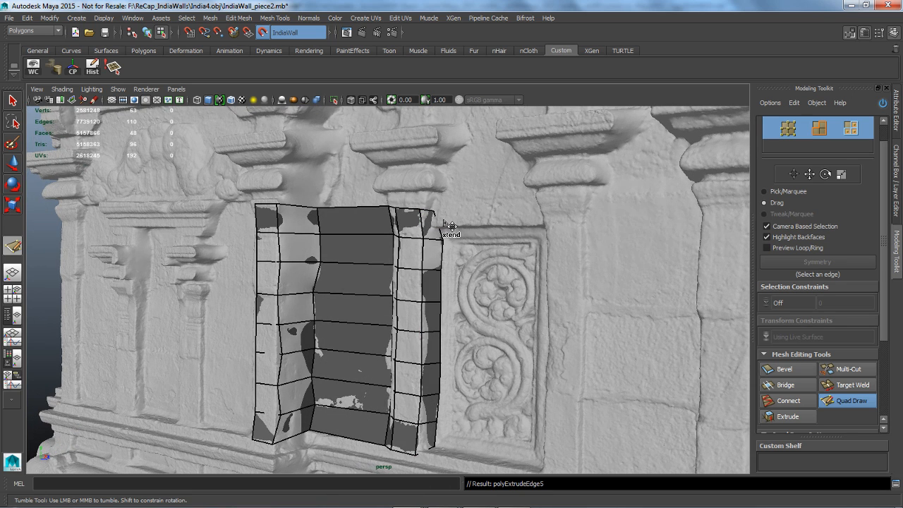
mouse_move(459, 256)
ctrl+shift+mouse_down()
mouse_move(553, 262)
mouse_move(539, 305)
ctrl+shift+mouse_up()
Step: Undo the extra extension beyond the scroll panel and pull the border edges into line with the third pillar
ctrl+shift+drag(582, 261, 583, 254)
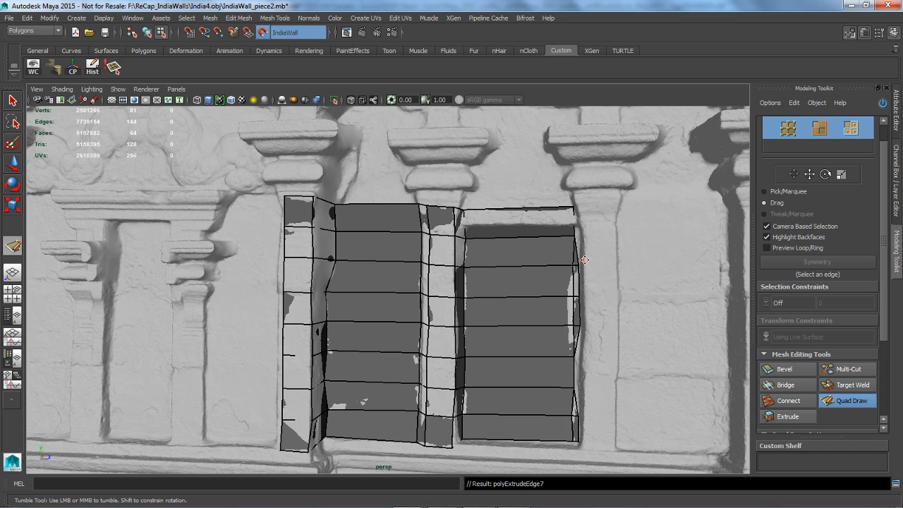
key(ctrl+z)
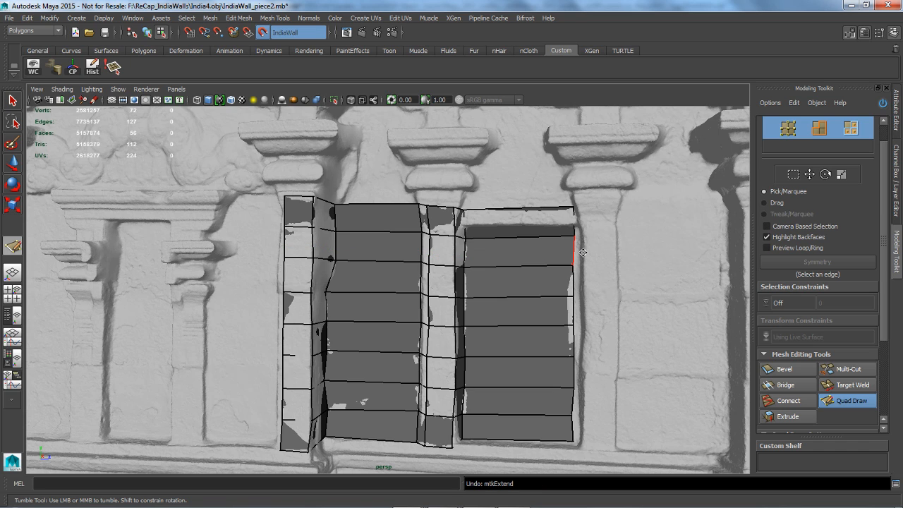
drag(584, 252, 587, 253)
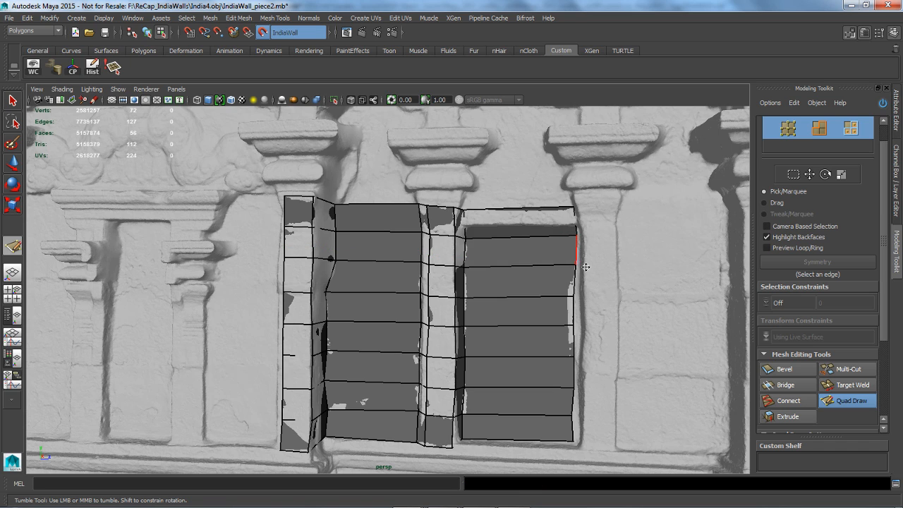
drag(584, 308, 587, 311)
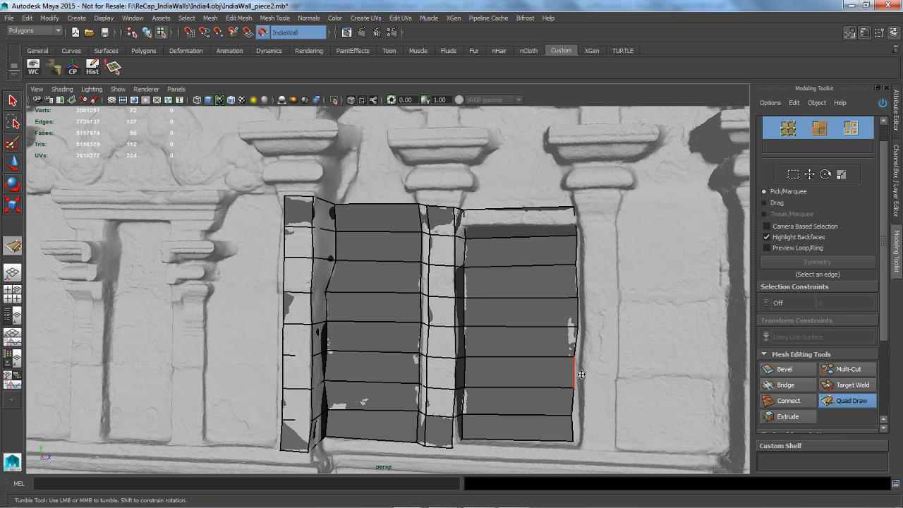
drag(582, 373, 584, 378)
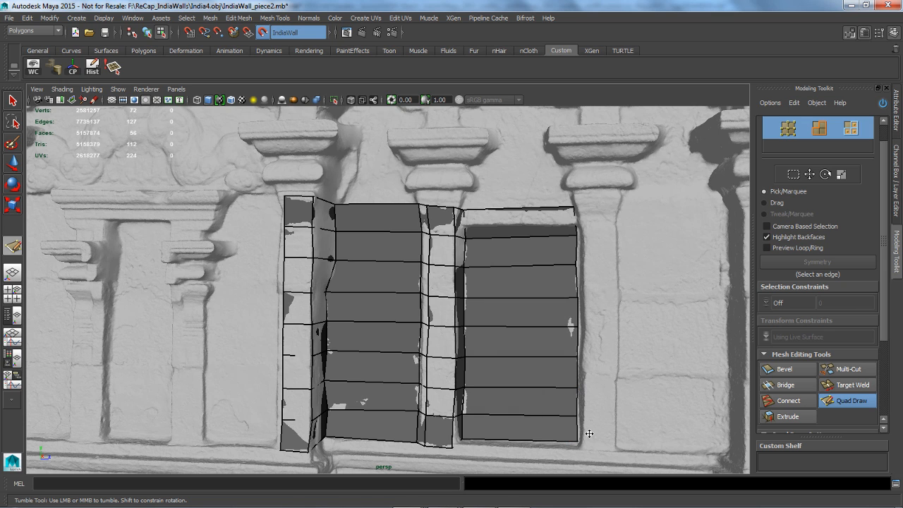
Step: Extend the quad border around the third pillar and across the flat wall beyond it, undoing a misplaced extension on the way
alt+drag(580, 429, 605, 400)
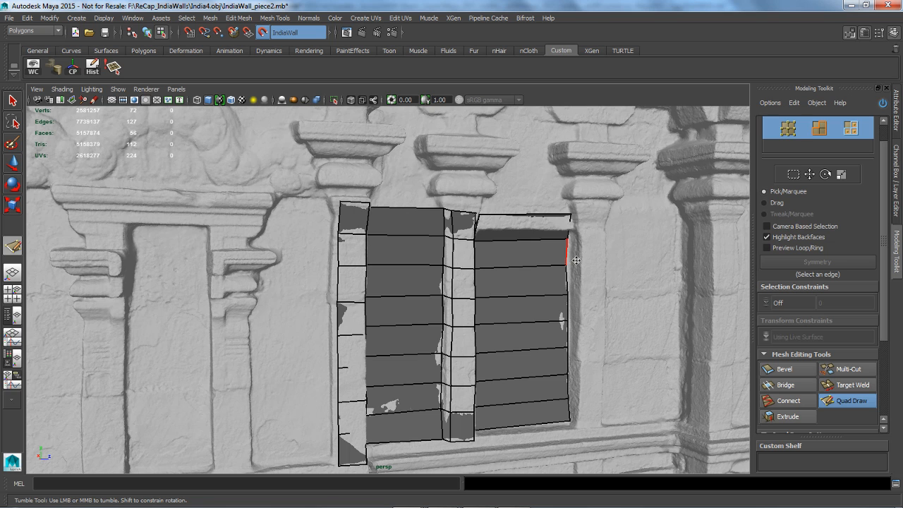
mouse_move(577, 260)
mouse_down()
mouse_move(595, 259)
mouse_move(600, 309)
mouse_move(595, 214)
mouse_move(600, 228)
mouse_move(629, 233)
mouse_move(619, 309)
mouse_move(575, 263)
mouse_up()
key(Caps_Lock)
mouse_move(561, 232)
shift+mouse_down()
mouse_move(573, 232)
mouse_move(566, 272)
mouse_move(556, 276)
mouse_move(629, 258)
shift+mouse_up()
key(ctrl+z)
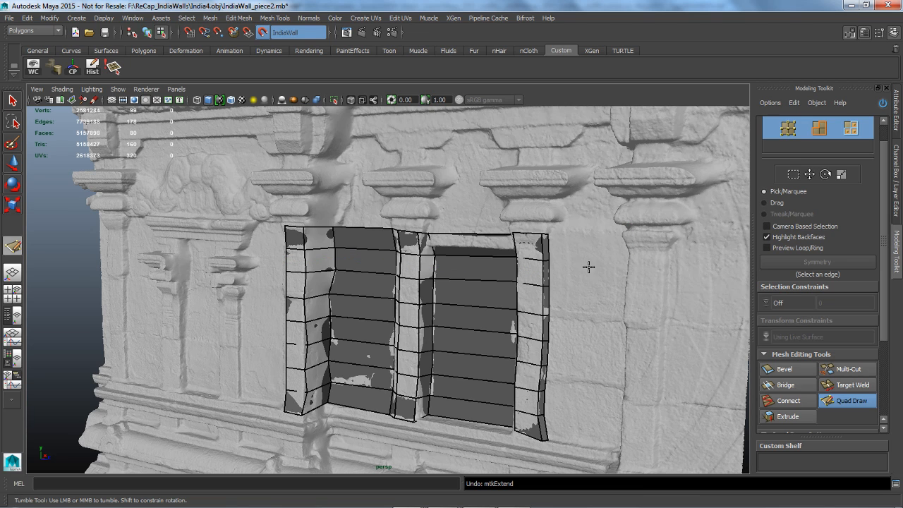
key(Caps_Lock)
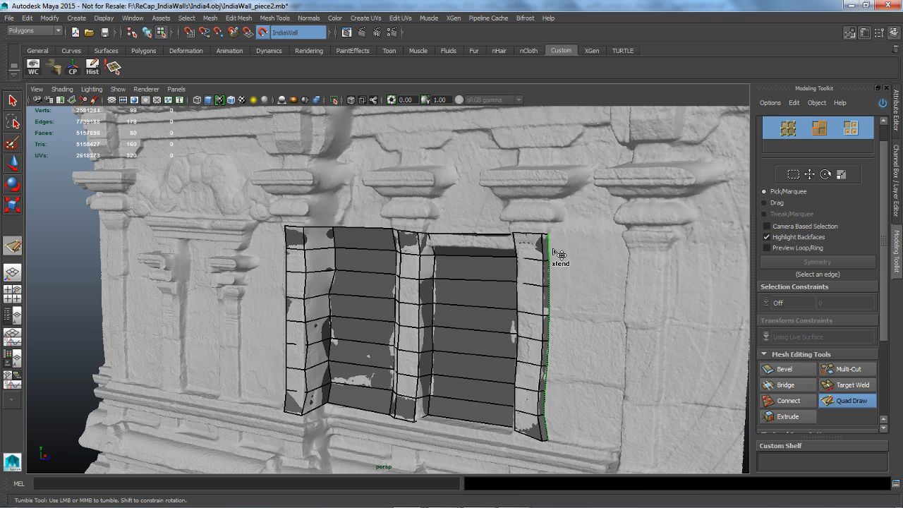
mouse_move(561, 254)
shift+mouse_down()
mouse_move(635, 262)
mouse_move(576, 303)
shift+mouse_up()
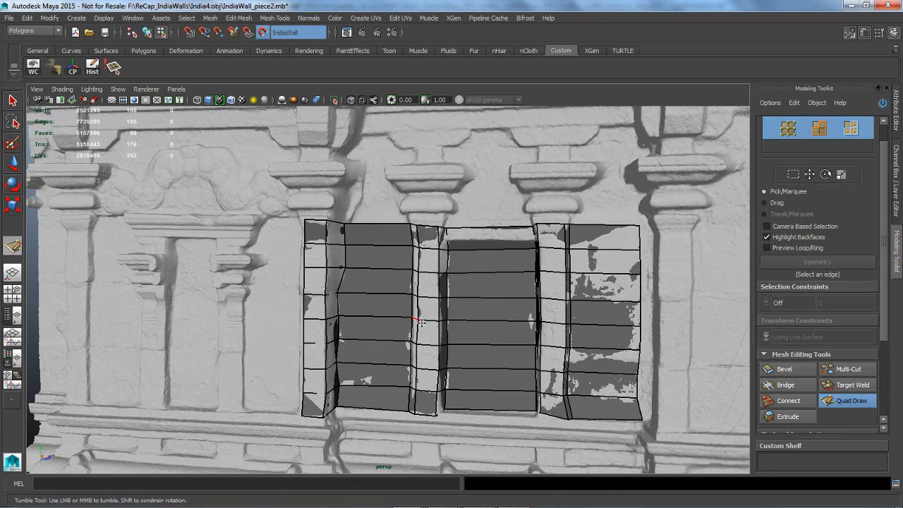
Step: Insert three vertical edge loops through the scroll panel quads, one near each side and one at the middle
ctrl+click(458, 293)
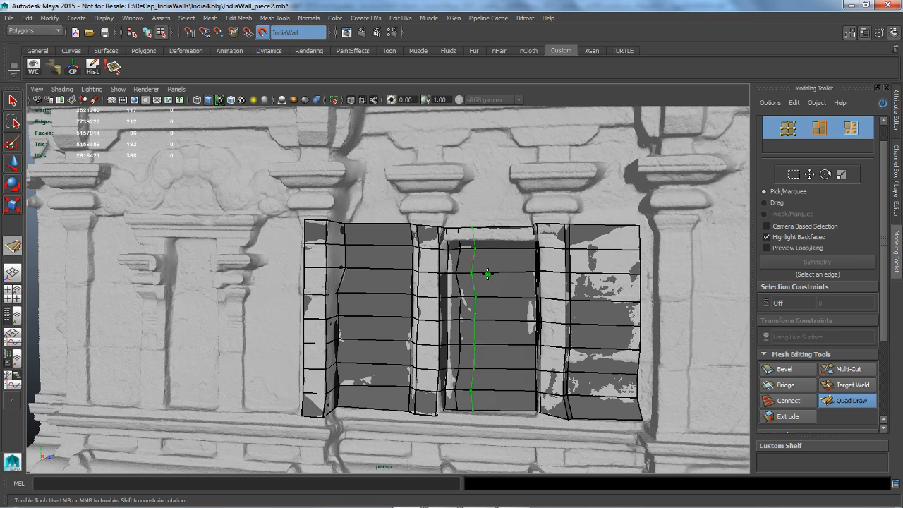
ctrl+click(526, 254)
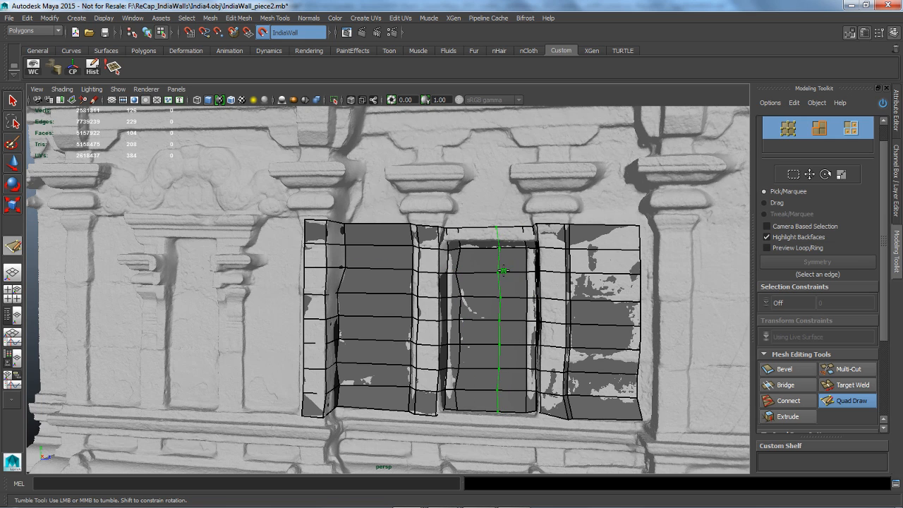
ctrl+click(494, 269)
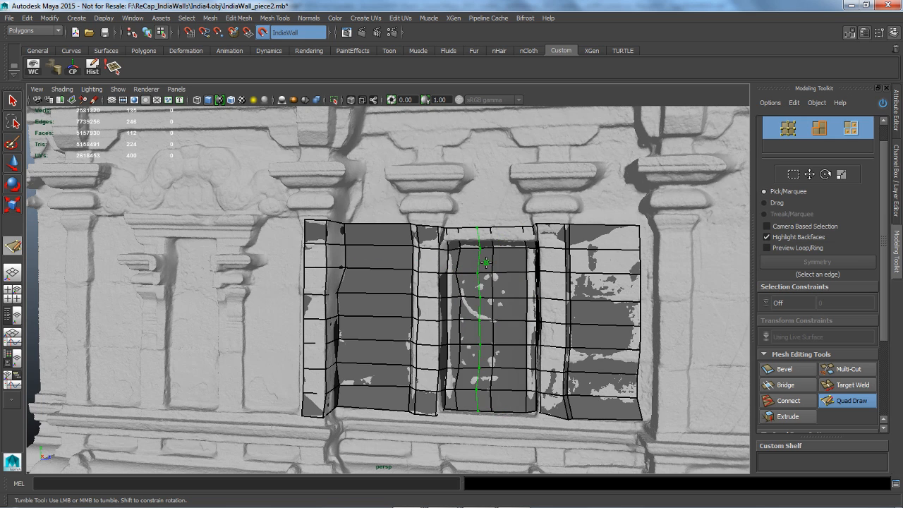
Step: Insert eight horizontal edge loops across the whole patch, dividing each of its original rows
ctrl+click(419, 267)
ctrl+click(413, 257)
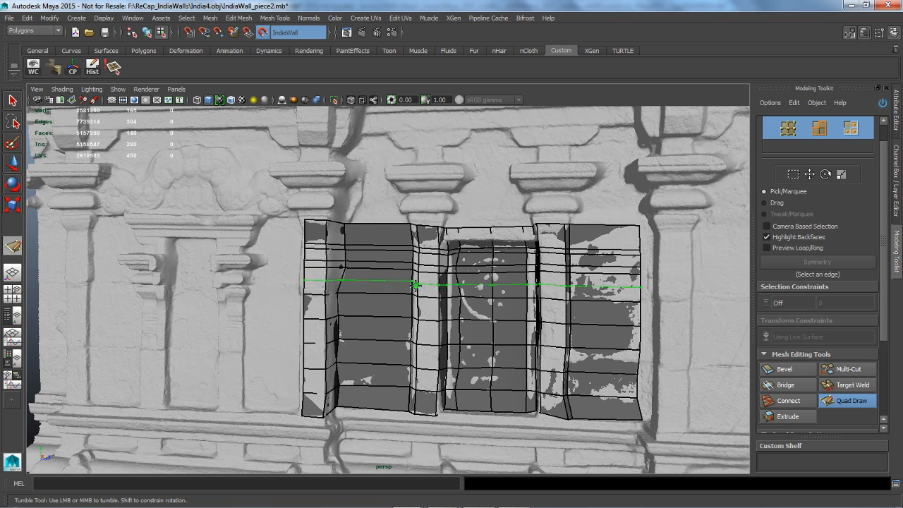
ctrl+click(416, 284)
ctrl+click(413, 321)
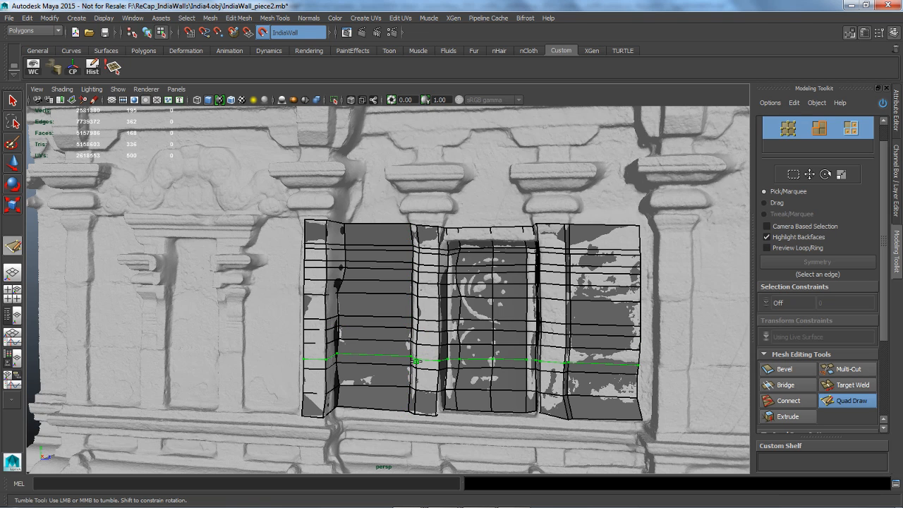
ctrl+click(417, 361)
ctrl+click(412, 376)
ctrl+click(408, 396)
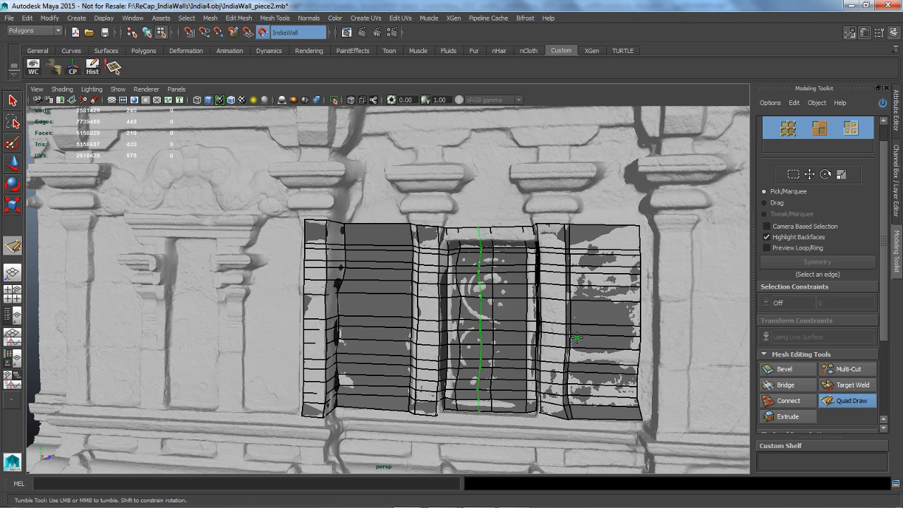
ctrl+click(576, 309)
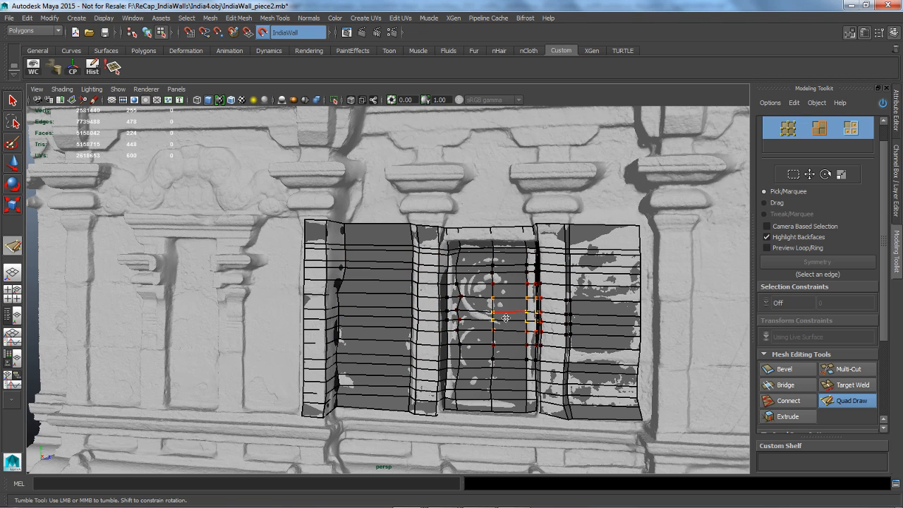
Step: Undo the edge tweak in the middle of the scroll panel and relax the surrounding vertices onto the carving
mouse_move(496, 316)
mouse_down()
mouse_move(489, 316)
mouse_move(501, 317)
mouse_up()
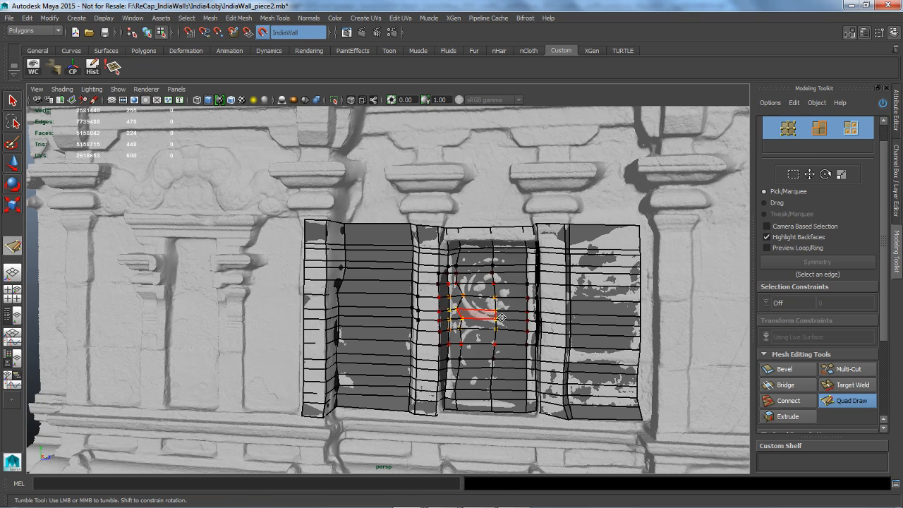
key(ctrl+z)
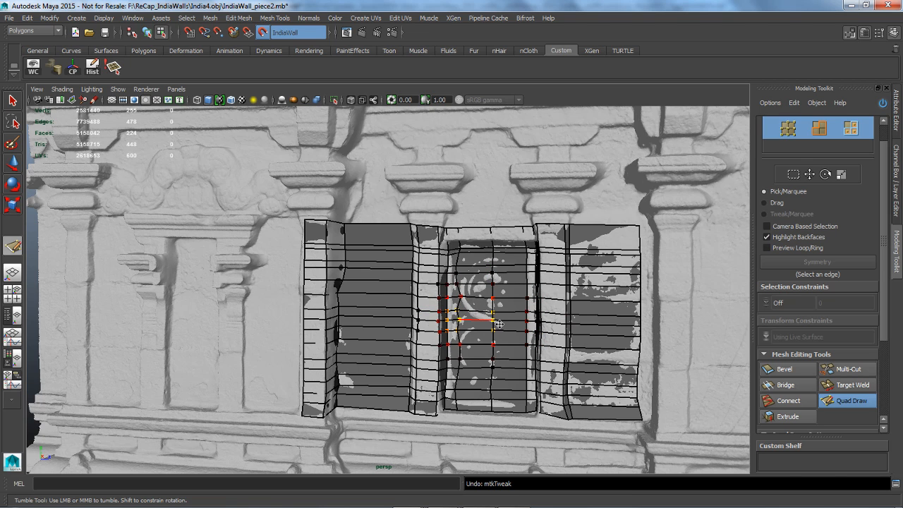
shift+drag(503, 324, 500, 323)
right_drag(501, 321, 501, 247)
alt+right_drag(497, 353, 537, 329)
drag(536, 329, 534, 325)
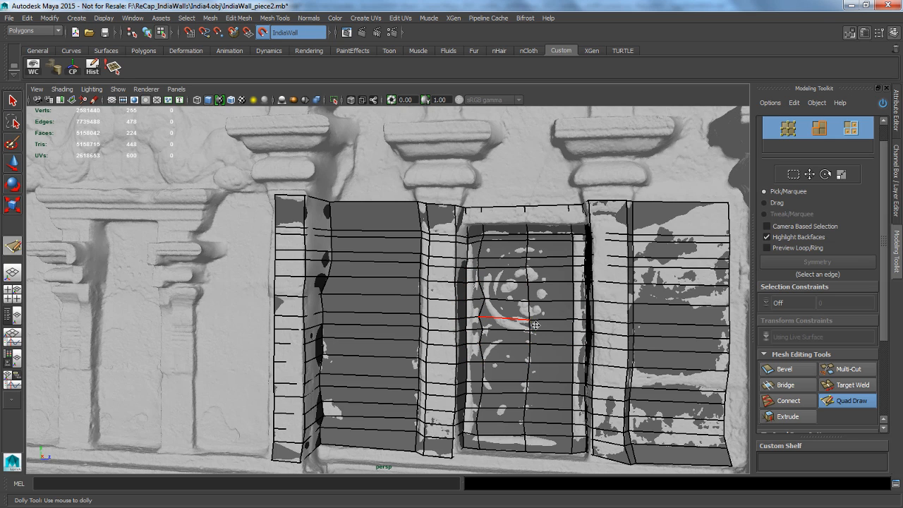
drag(539, 316, 538, 316)
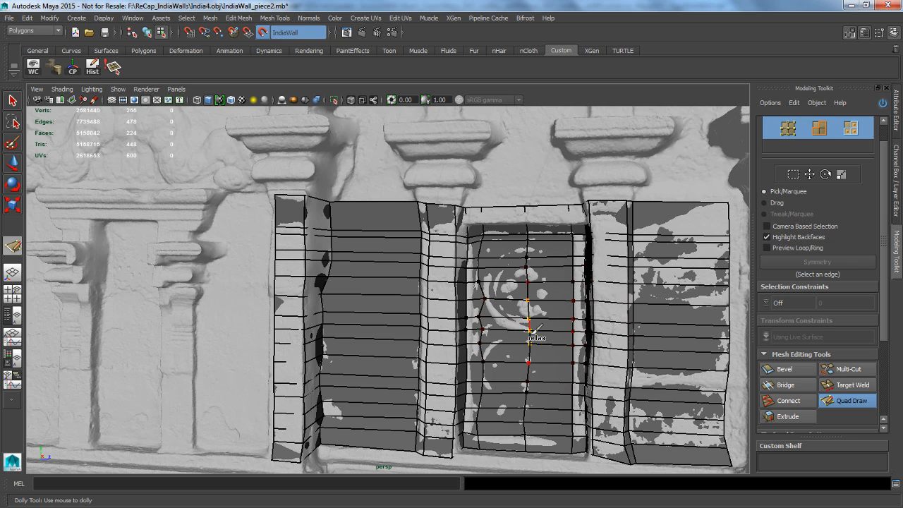
mouse_move(528, 332)
shift+mouse_down()
mouse_move(537, 311)
mouse_move(494, 331)
mouse_move(500, 323)
shift+mouse_up()
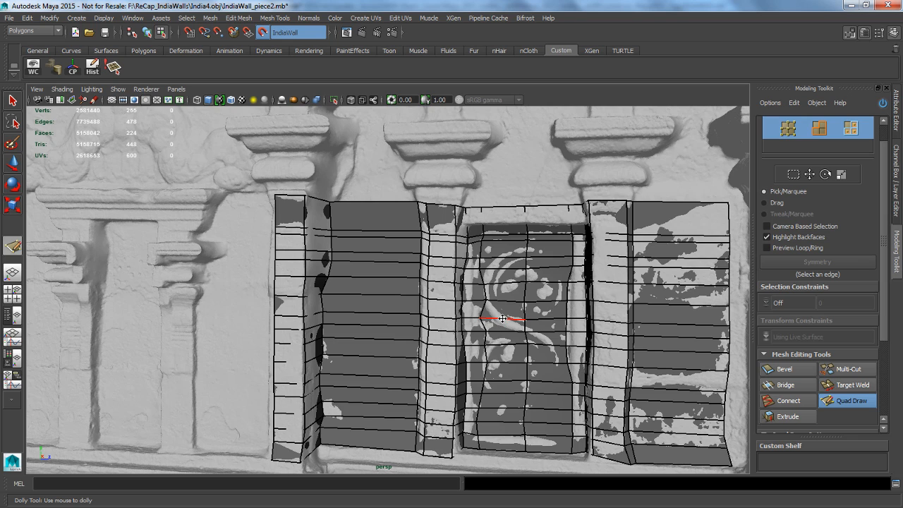
shift+drag(503, 323, 500, 319)
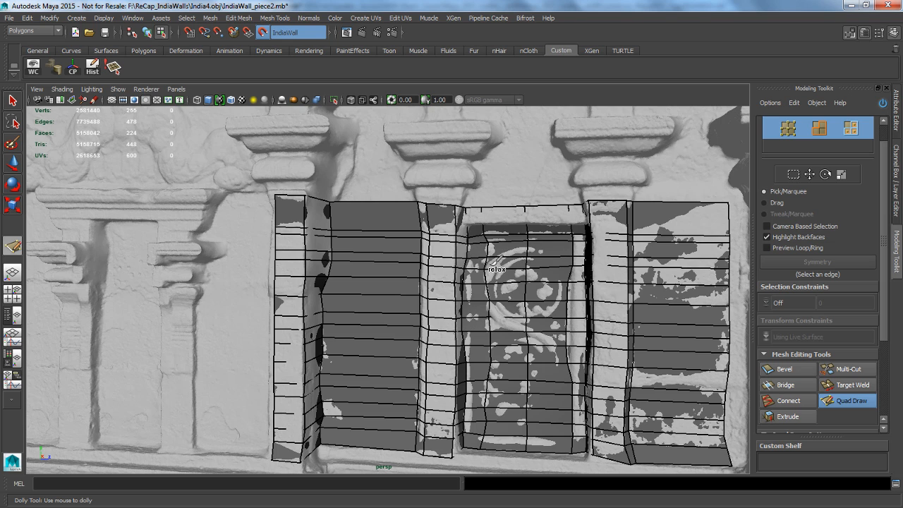
Step: Insert three more vertical edge loops through the scroll panel and three across the flat wall between the first two pillars
ctrl+click(552, 338)
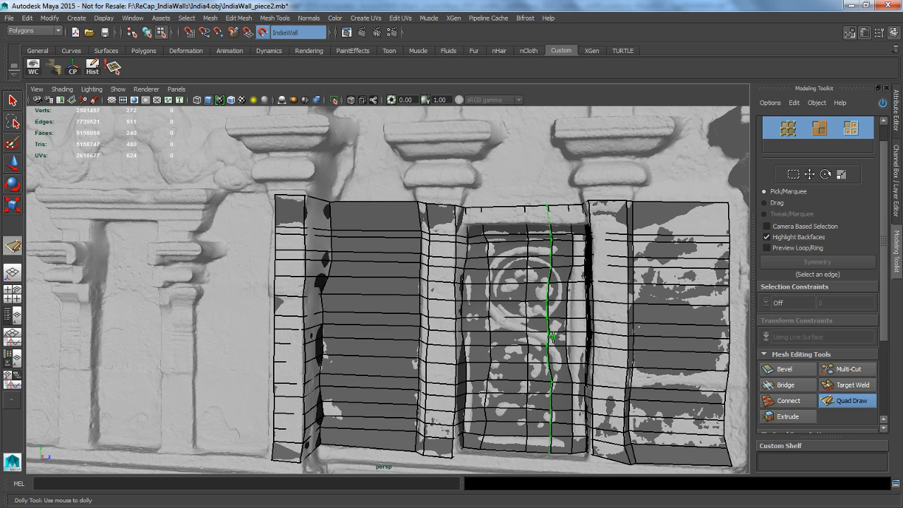
ctrl+click(510, 327)
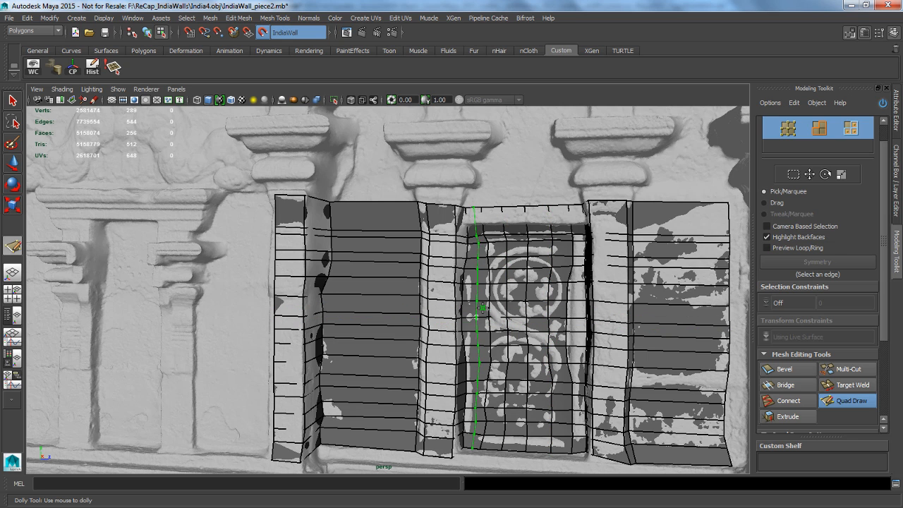
ctrl+click(480, 305)
ctrl+click(399, 286)
ctrl+click(375, 282)
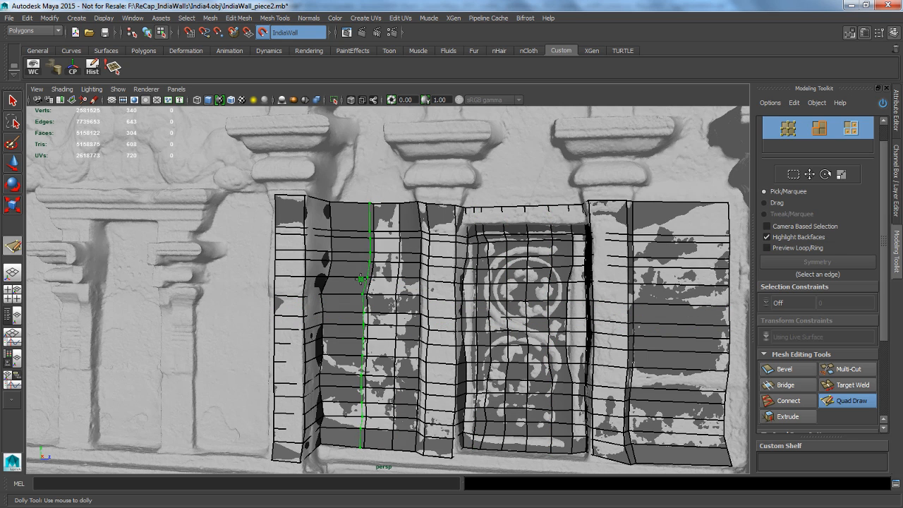
ctrl+click(350, 278)
Step: Disable the live surface, return to object selection and hide the quad patch drawn over the temple wall
alt+right_drag(540, 342, 414, 251)
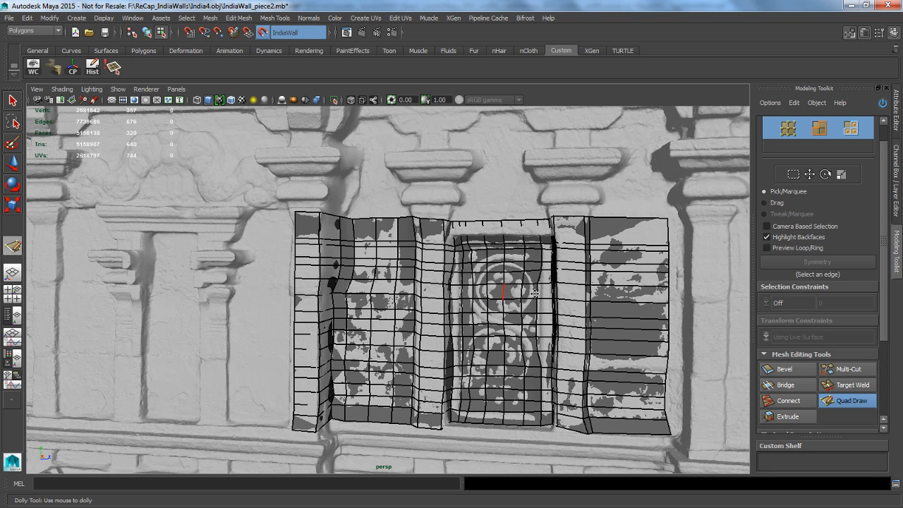
click(897, 208)
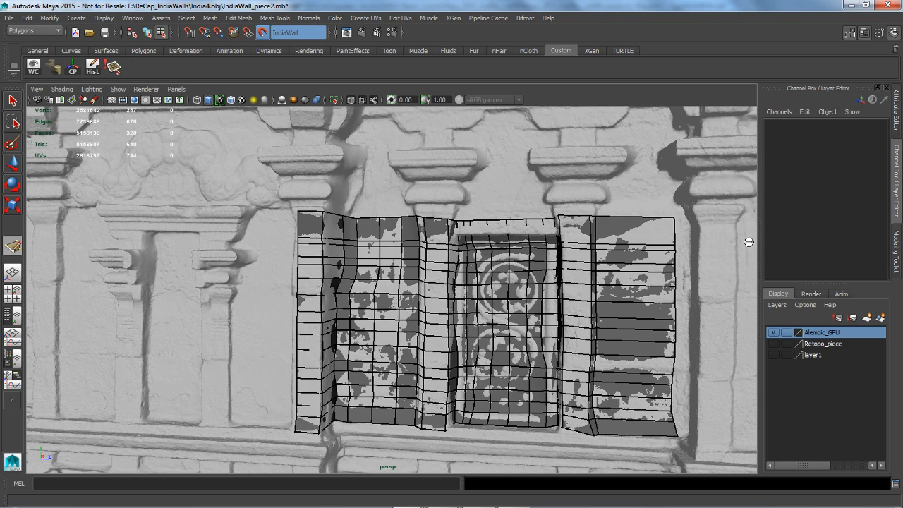
alt+drag(656, 314, 639, 311)
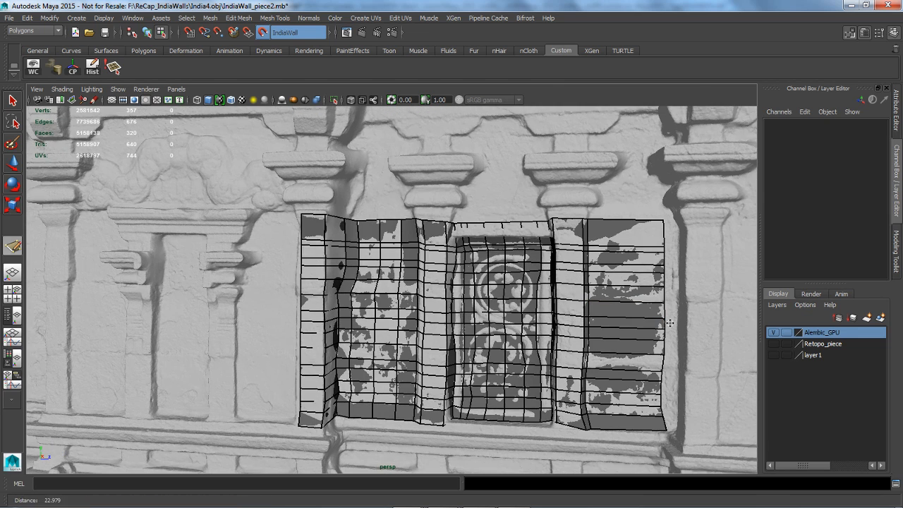
click(147, 33)
click(263, 32)
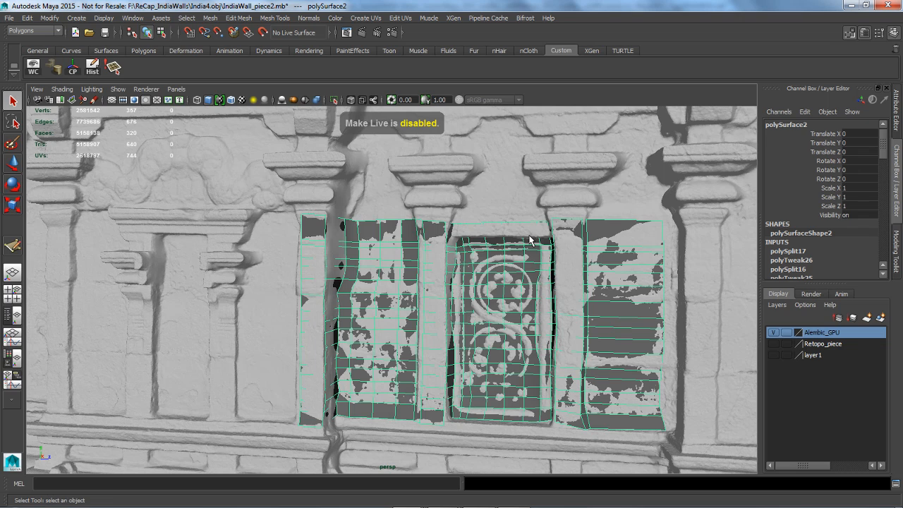
key(ctrl+h)
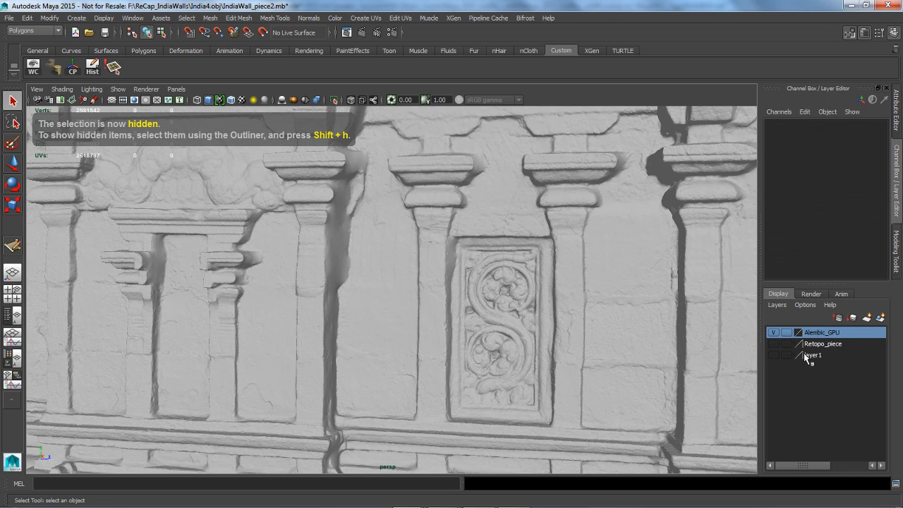
Step: Show the Retopo_piece layer, select its finished mesh to inspect the quad layout, and clear the selection
click(774, 344)
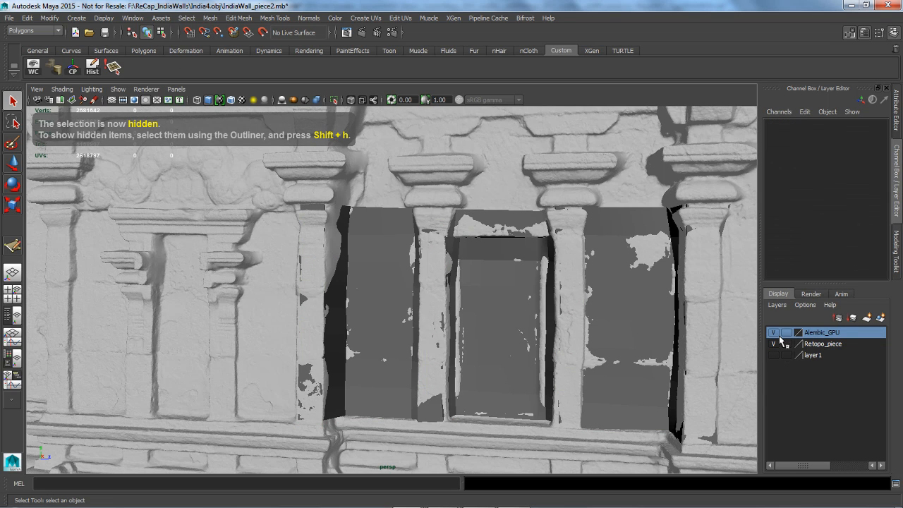
click(614, 303)
alt+drag(658, 349, 570, 343)
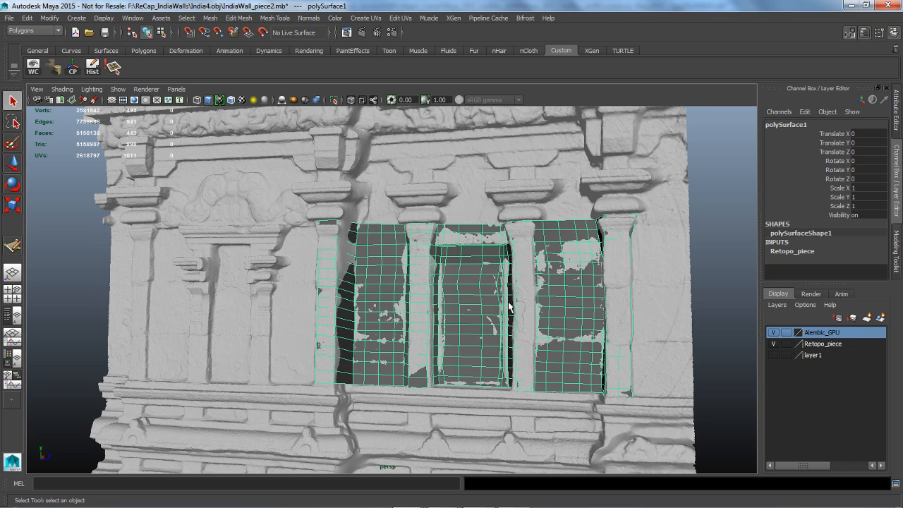
click(716, 323)
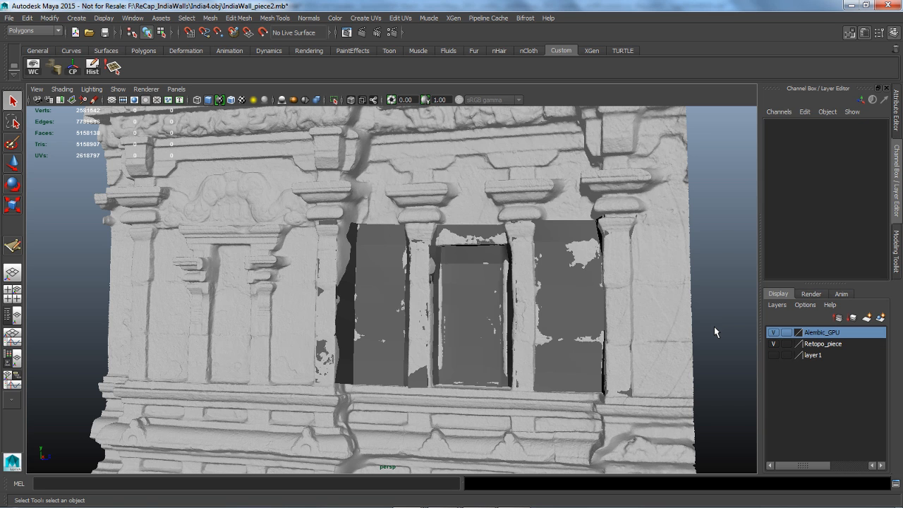
Step: Switch to the Maya window with the spaceship scene and view the whole ship with the character beside it
key(alt+Tab)
key(alt+Tab)
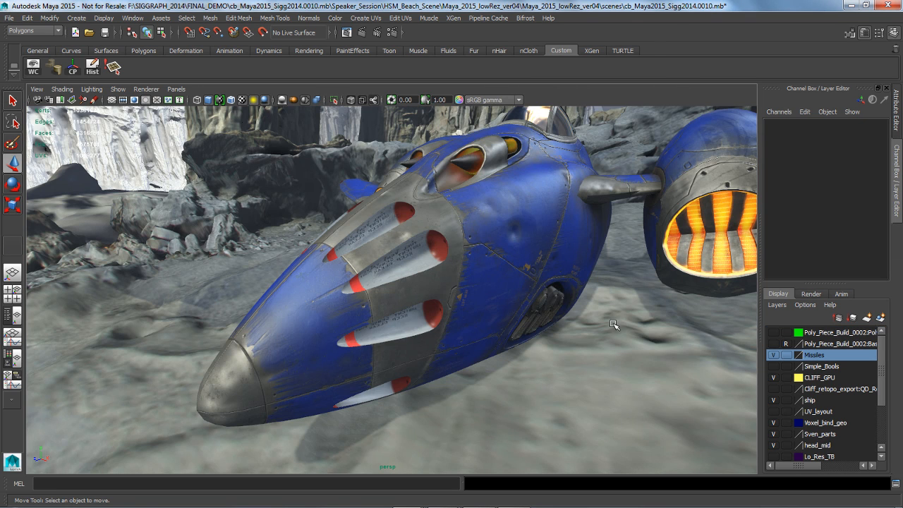
alt+drag(614, 323, 425, 351)
alt+right_drag(426, 351, 456, 343)
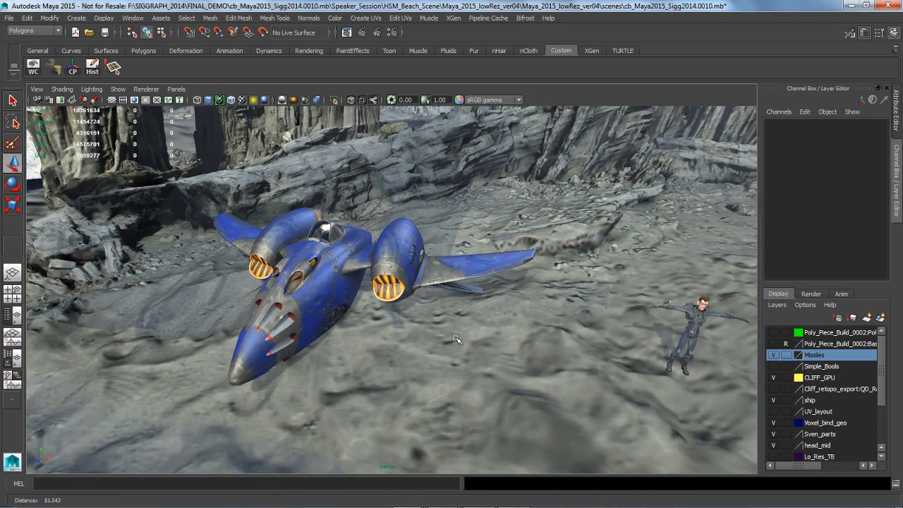
alt+drag(456, 343, 442, 345)
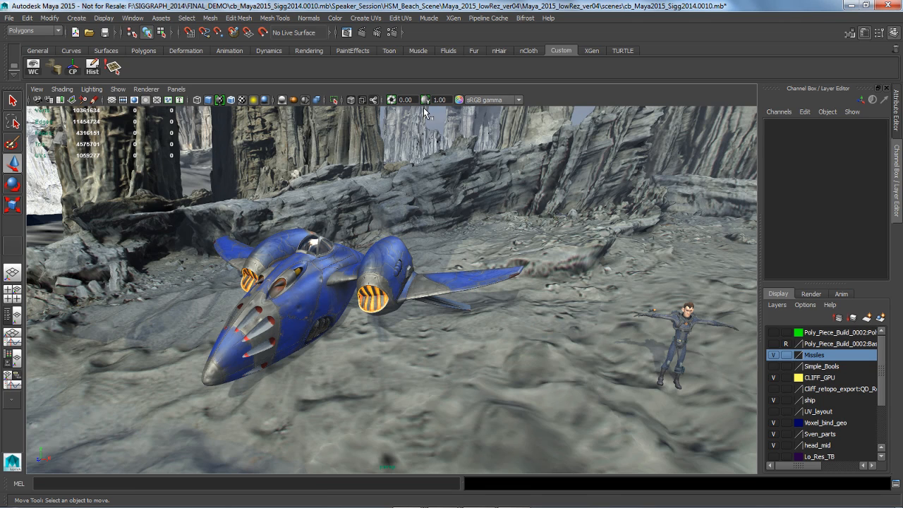
Step: Set the viewport exposure to 0.60 and gamma to 0.90
mouse_move(414, 101)
ctrl+mouse_down()
mouse_move(443, 104)
mouse_move(423, 113)
ctrl+mouse_up()
ctrl+middle_drag(449, 101, 452, 102)
mouse_move(414, 104)
ctrl+mouse_down()
mouse_move(431, 103)
mouse_move(415, 103)
ctrl+mouse_up()
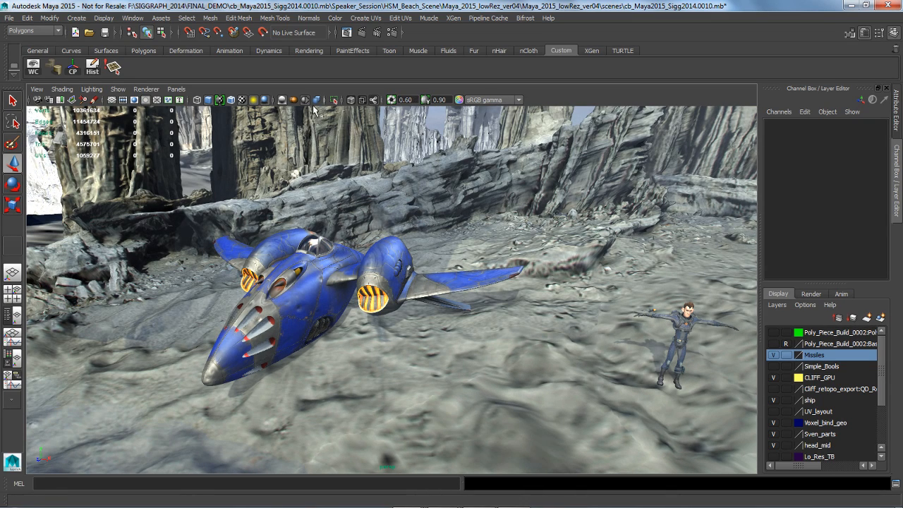
Step: Set the multisampling anti-aliasing sample count to 8 in the Hardware Renderer 2.0 settings and close them
click(146, 89)
click(242, 106)
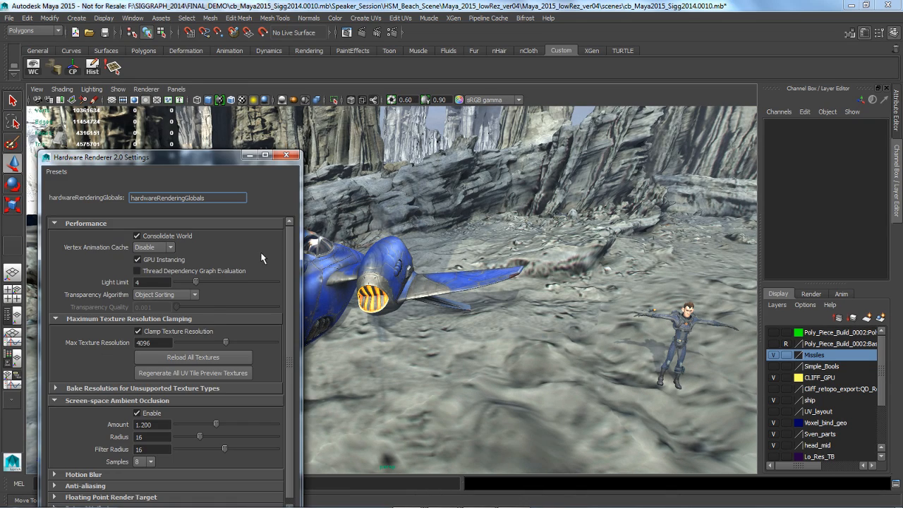
drag(196, 153, 260, 28)
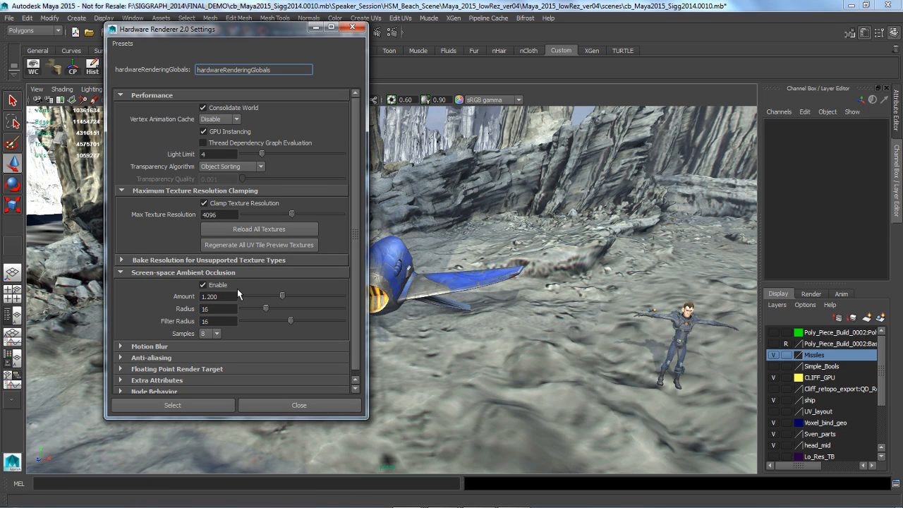
click(232, 358)
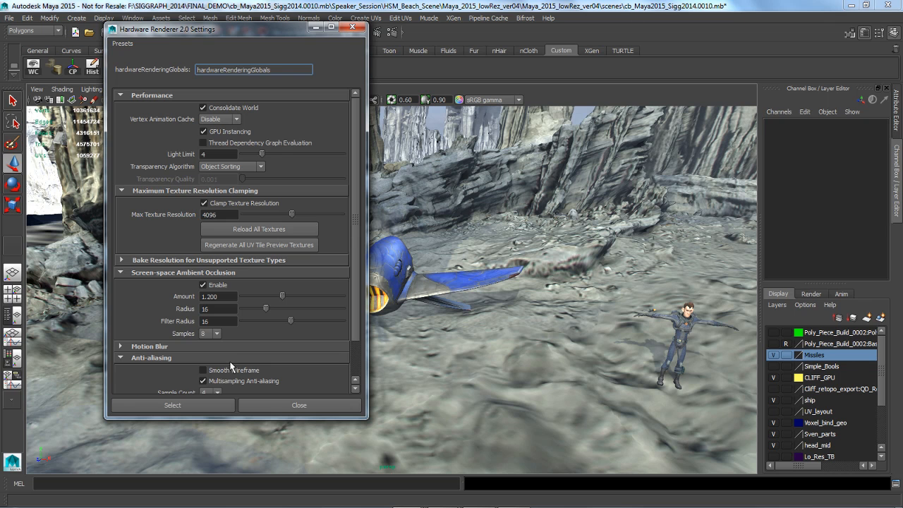
click(358, 360)
click(210, 350)
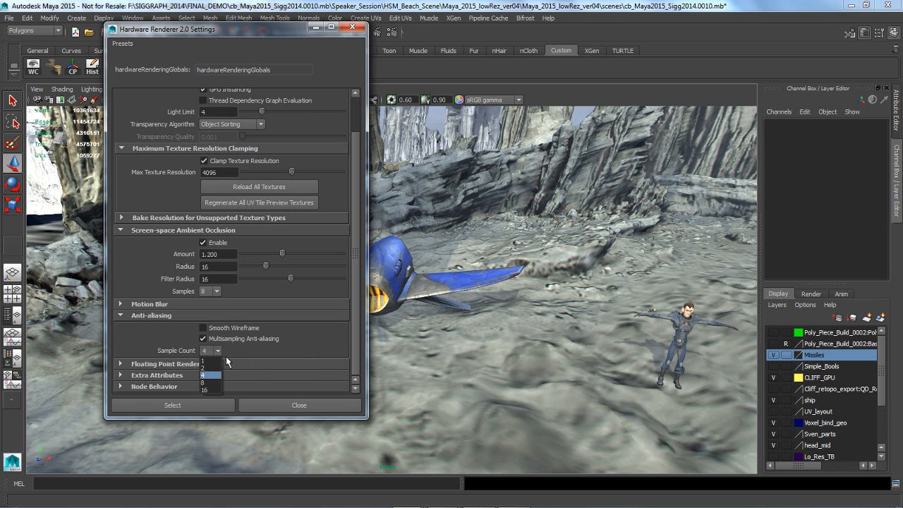
click(223, 384)
click(286, 406)
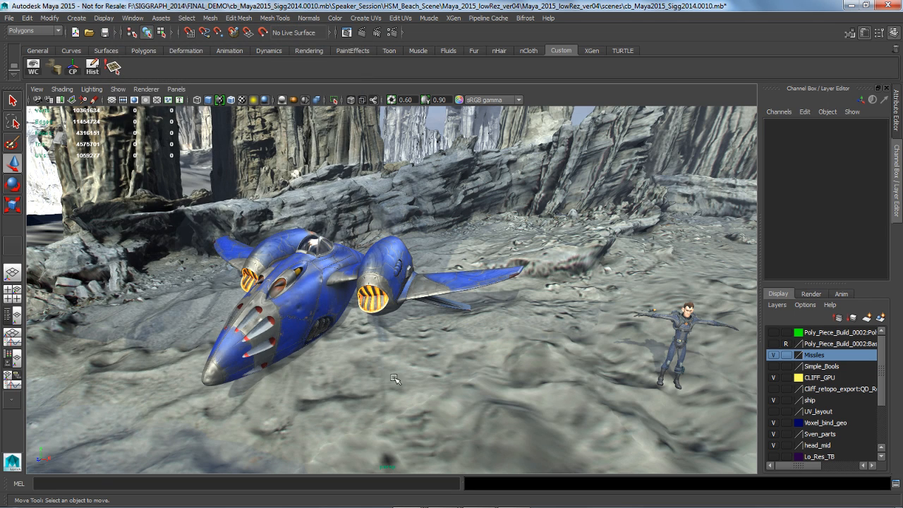
Step: Frame the ship up close and set the viewport exposure to 0.10 and gamma to 1.00
alt+right_drag(379, 369, 469, 382)
alt+drag(468, 382, 511, 387)
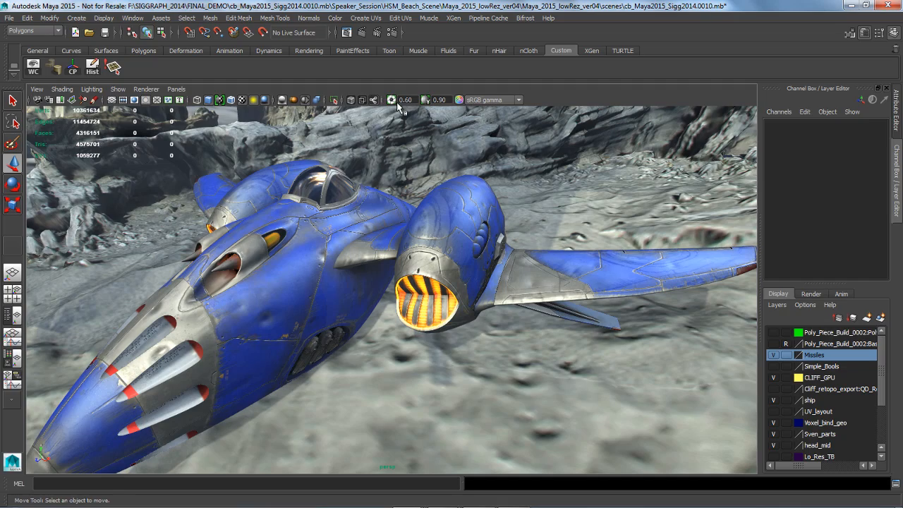
ctrl+drag(403, 100, 446, 100)
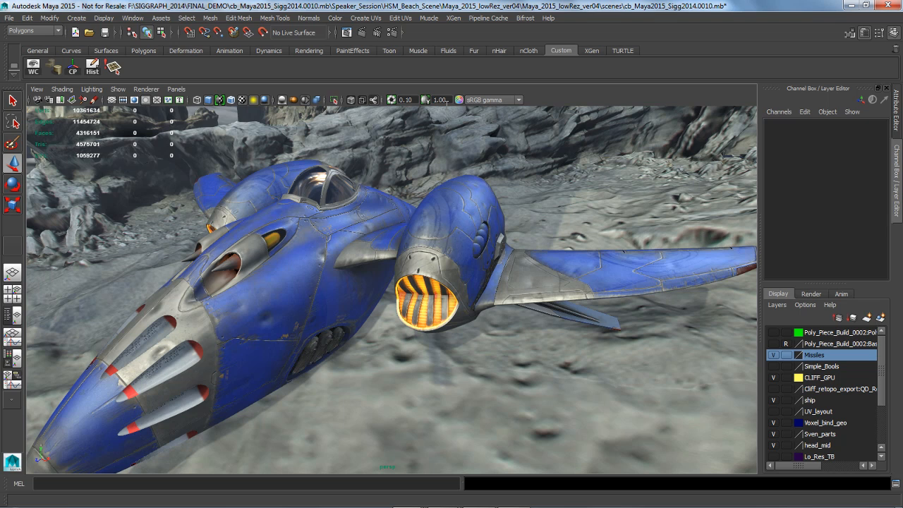
Step: Review the available view transforms without choosing another one, and look over the ship from a slightly different angle
click(520, 99)
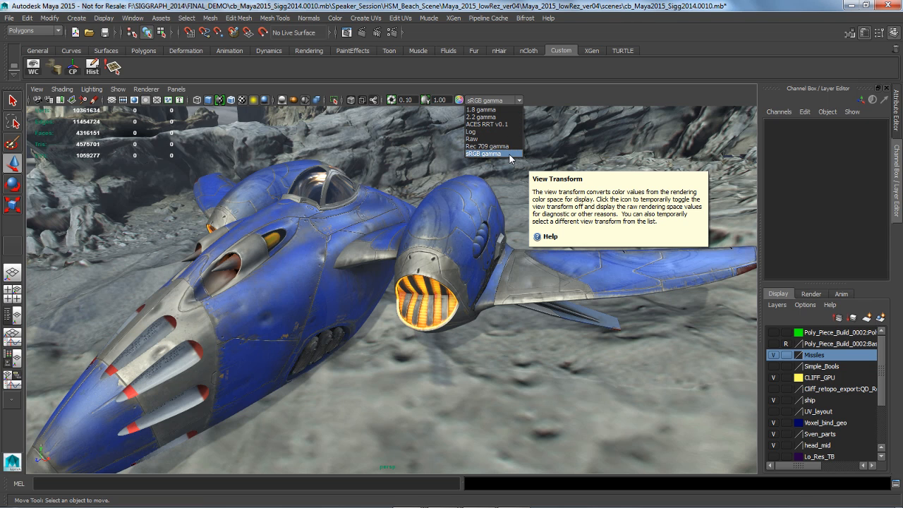
click(547, 94)
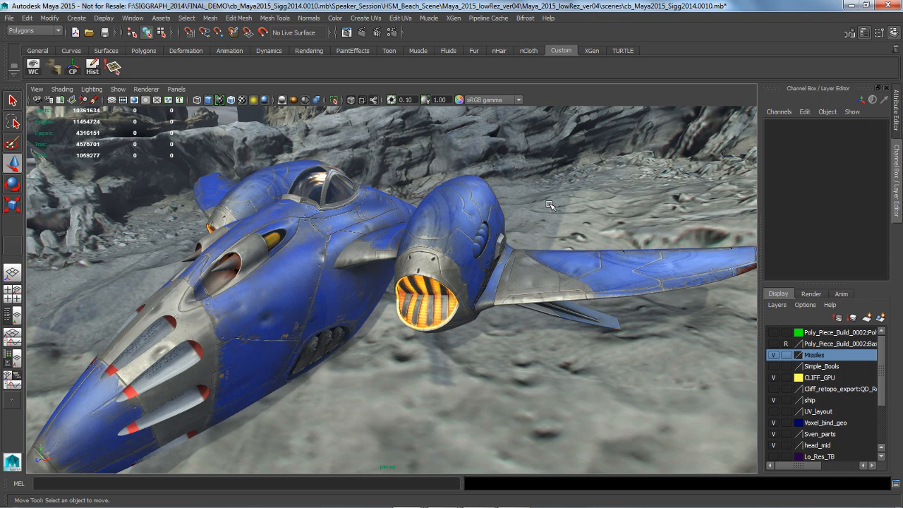
alt+drag(550, 204, 520, 200)
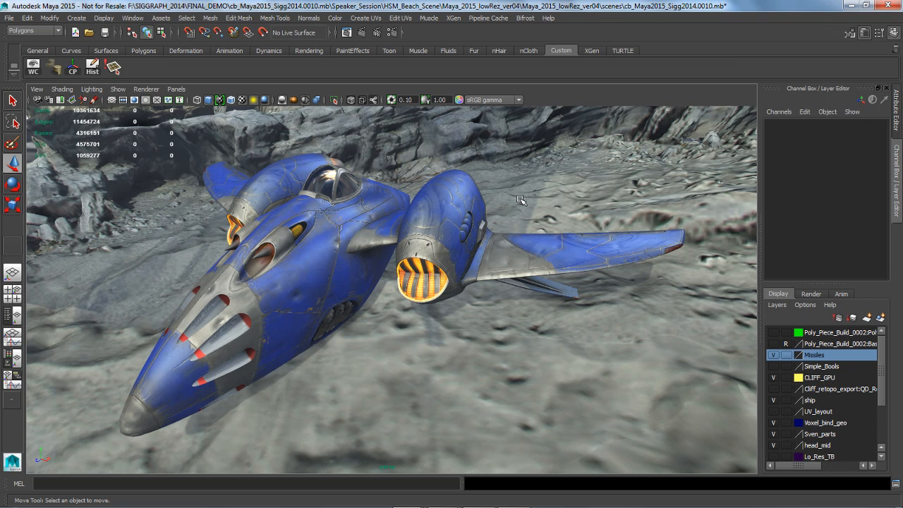
Step: Switch to the presentation and advance from the Retopology Options slide to the closing contact slide
key(alt+Tab)
key(alt+Tab)
key(alt+Tab)
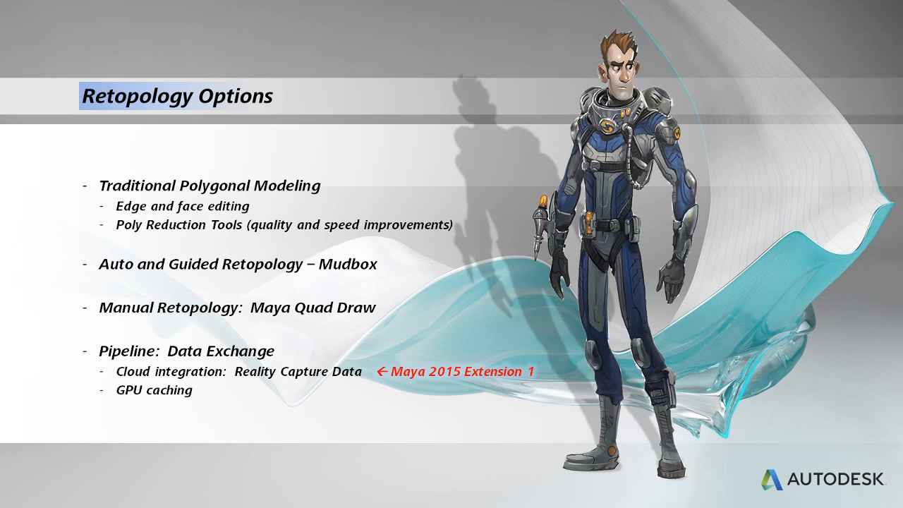
key(Right)
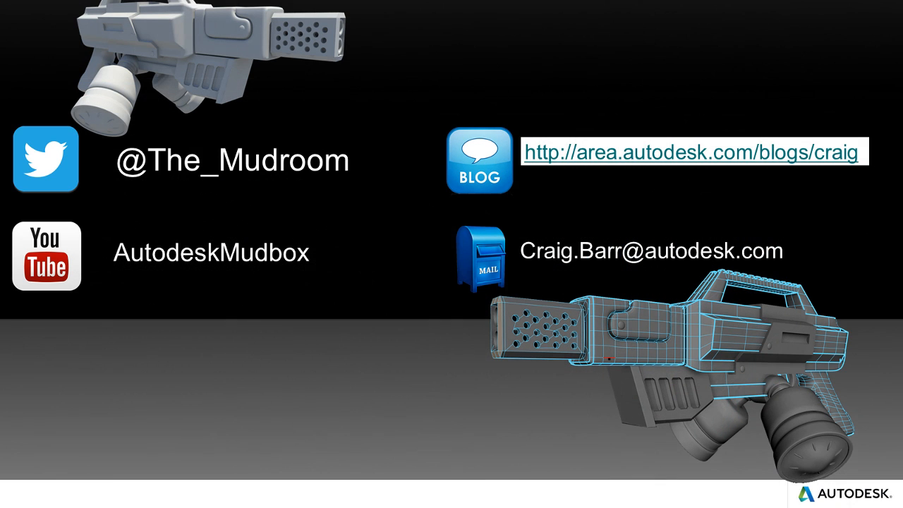